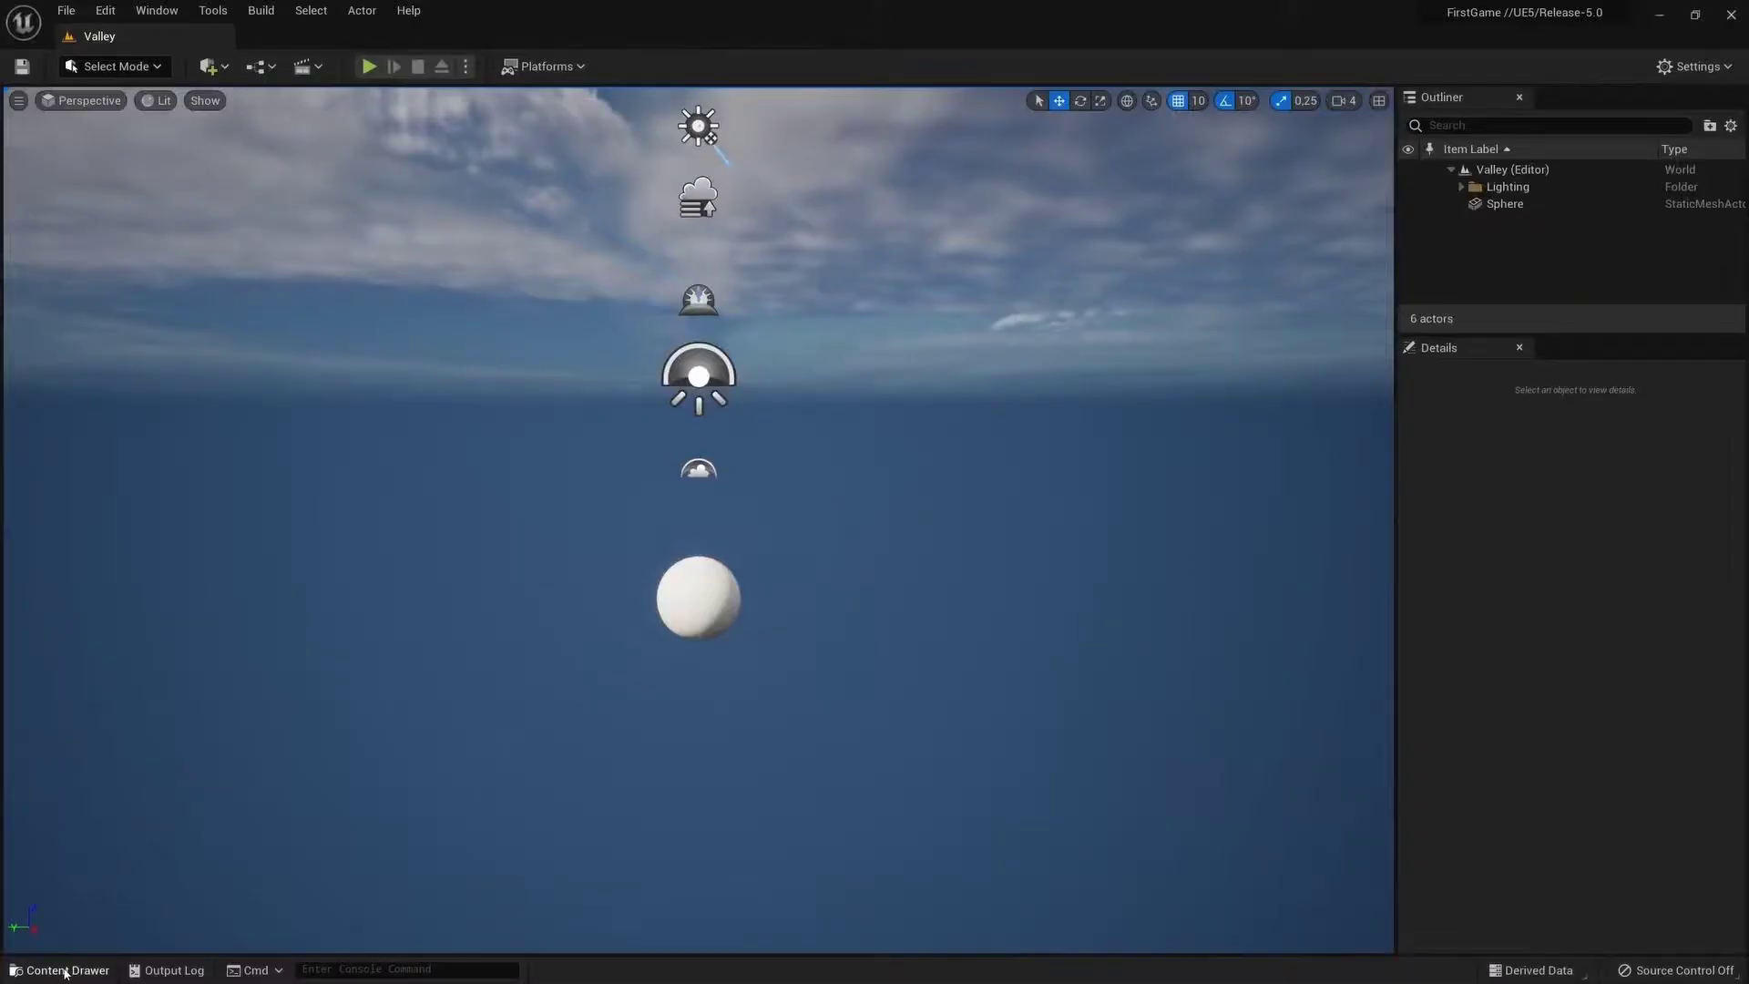
In the Content Drawer, add a new folder named Props under Content
{"action": "left_click", "coordinate": [67, 971]}
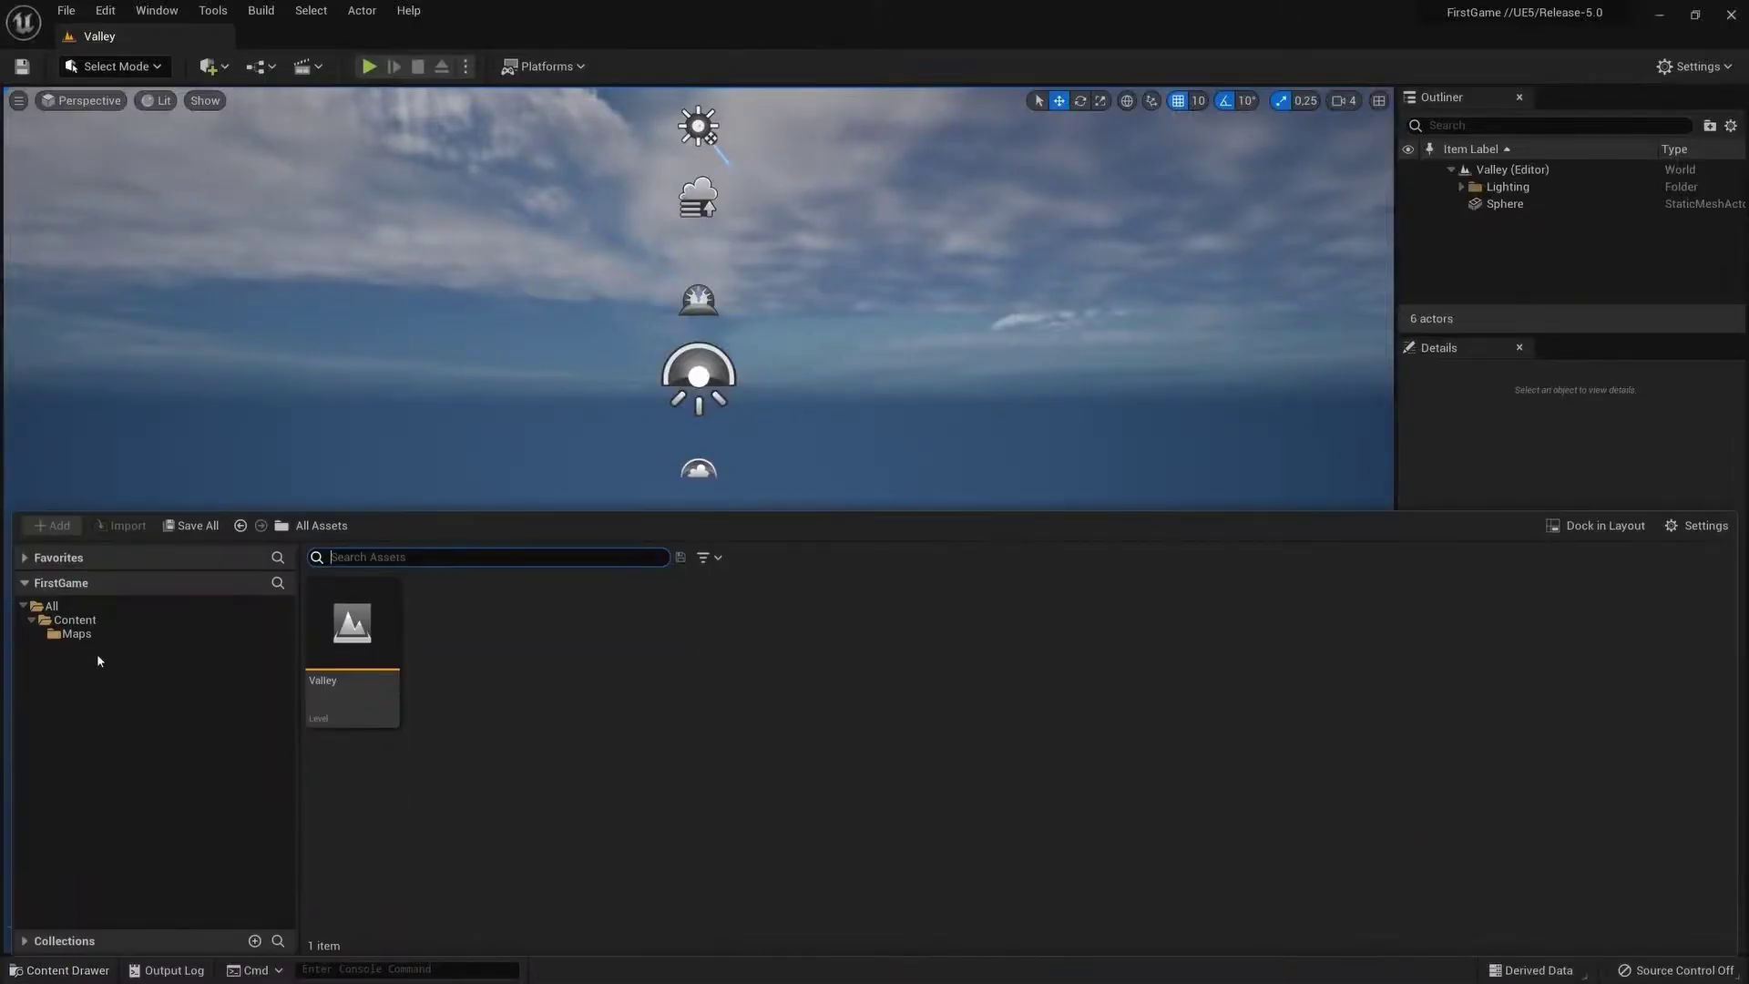
{"action": "left_click", "coordinate": [100, 622]}
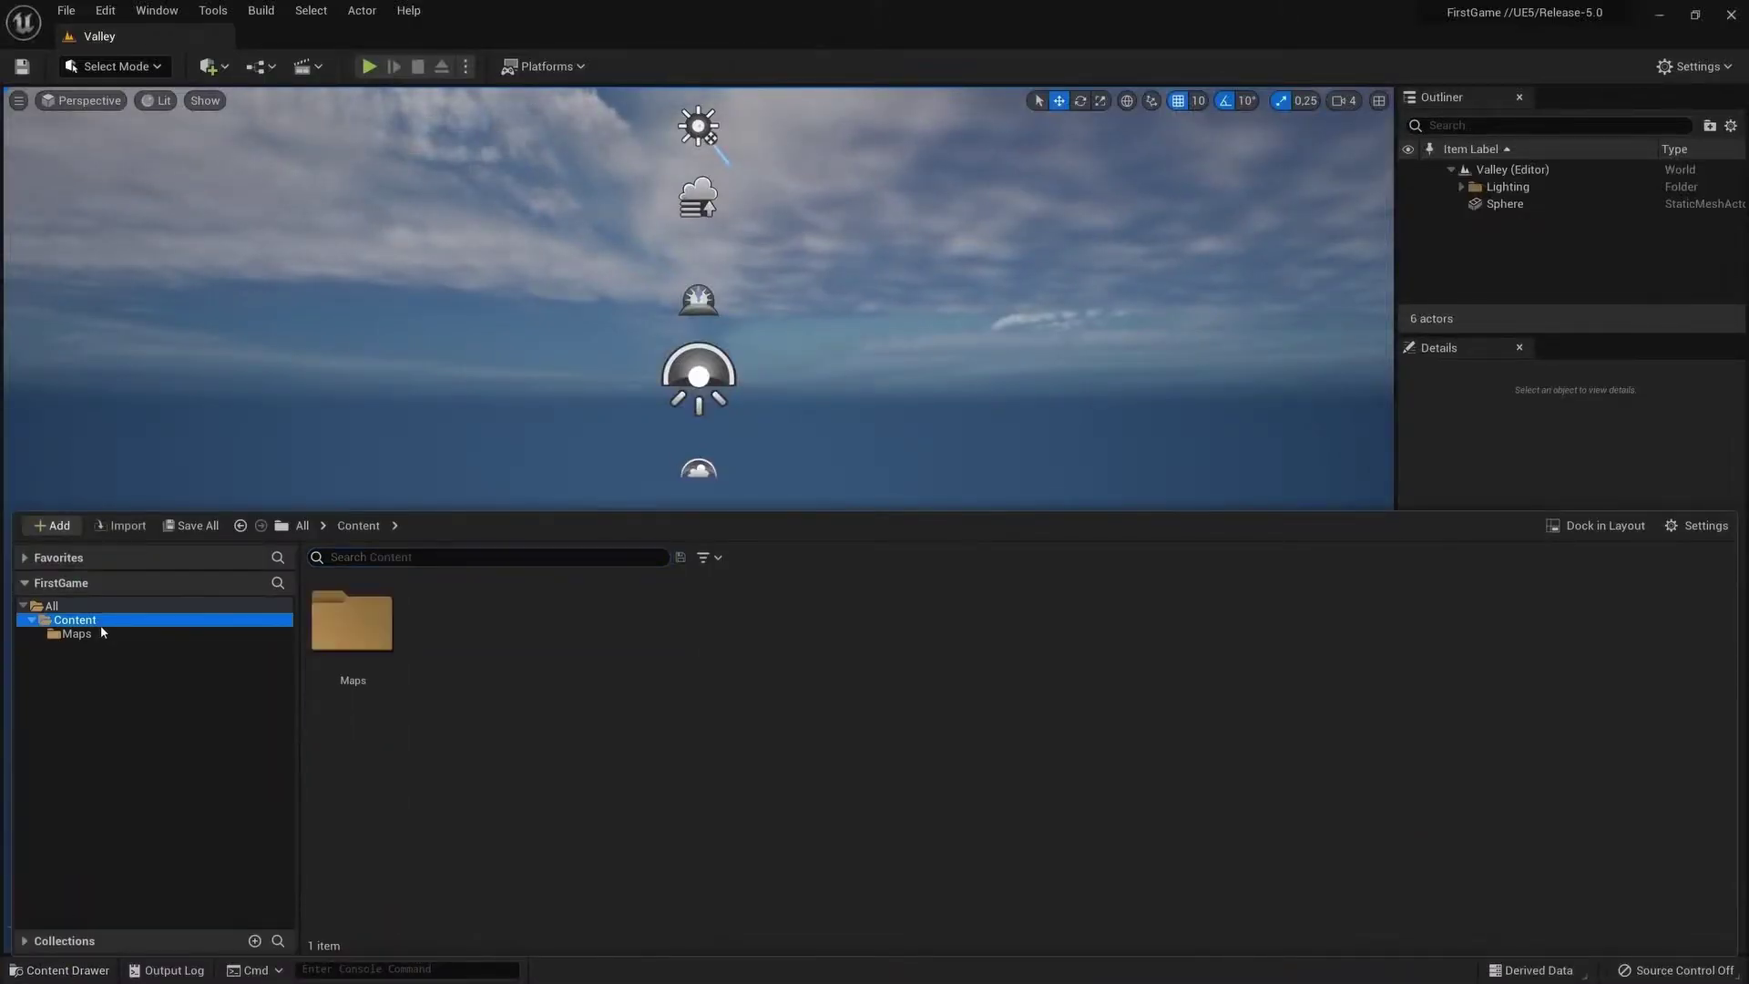
{"action": "right_click", "coordinate": [100, 624]}
{"action": "left_click", "coordinate": [202, 228]}
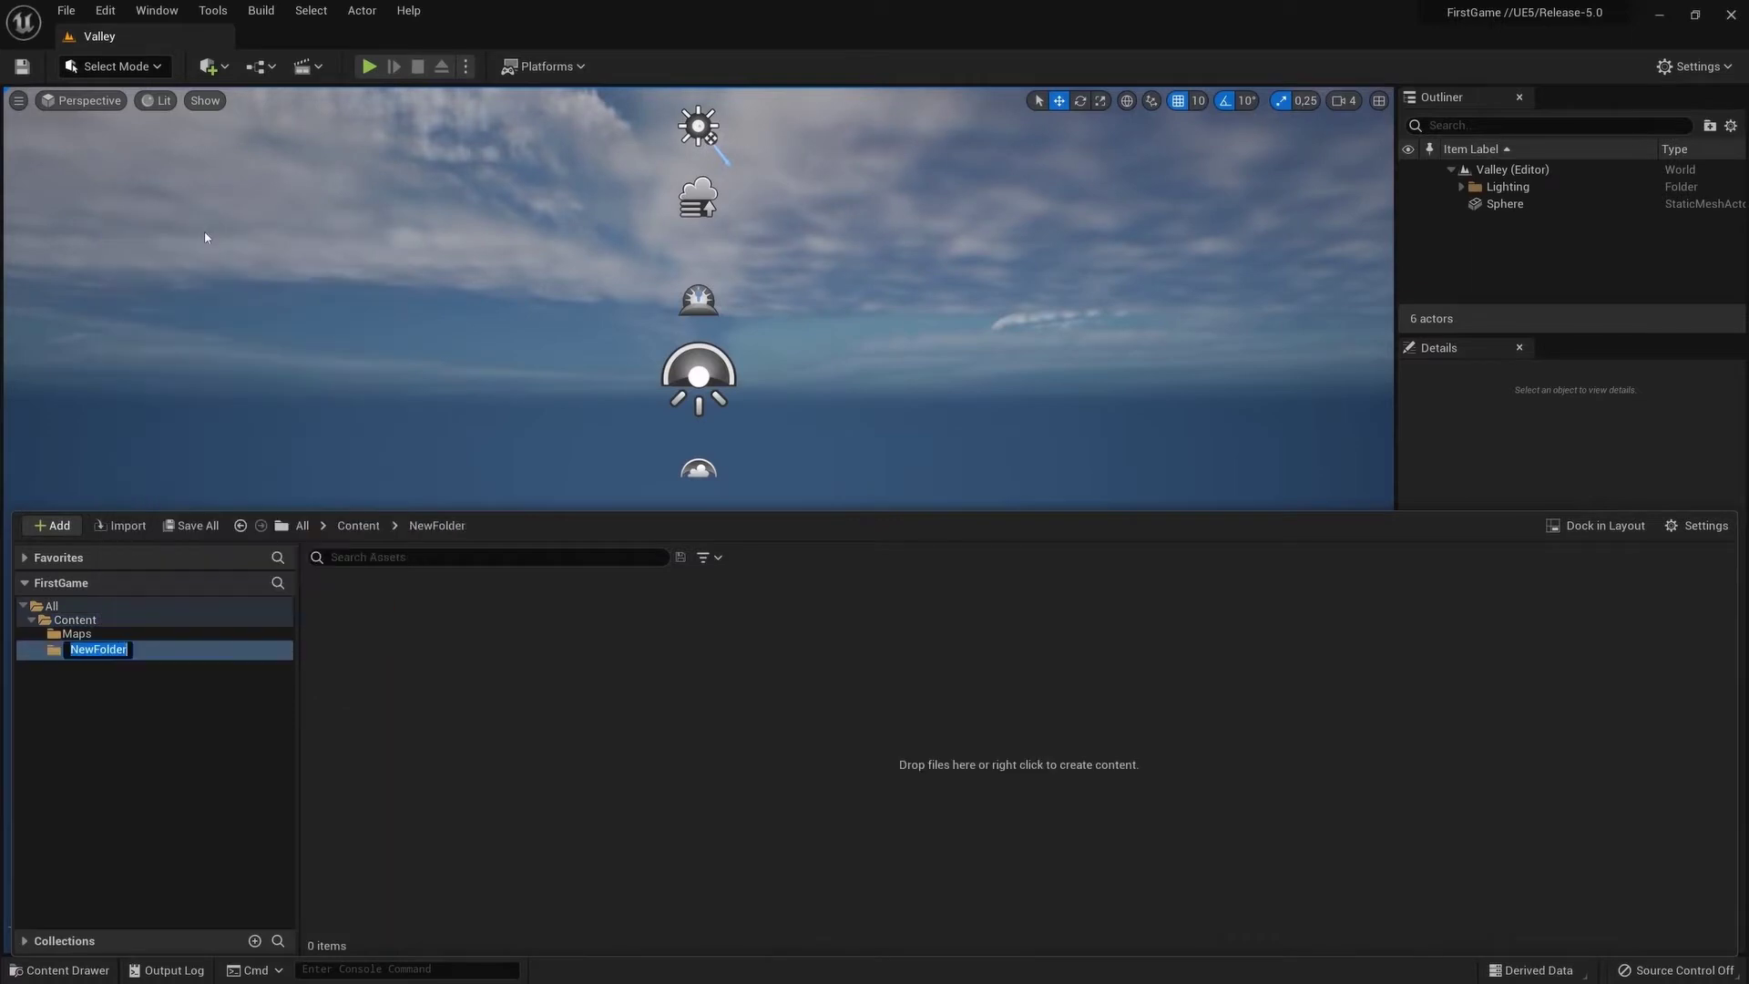
{"action": "type", "text": "Props"}
{"action": "key", "text": "Return"}
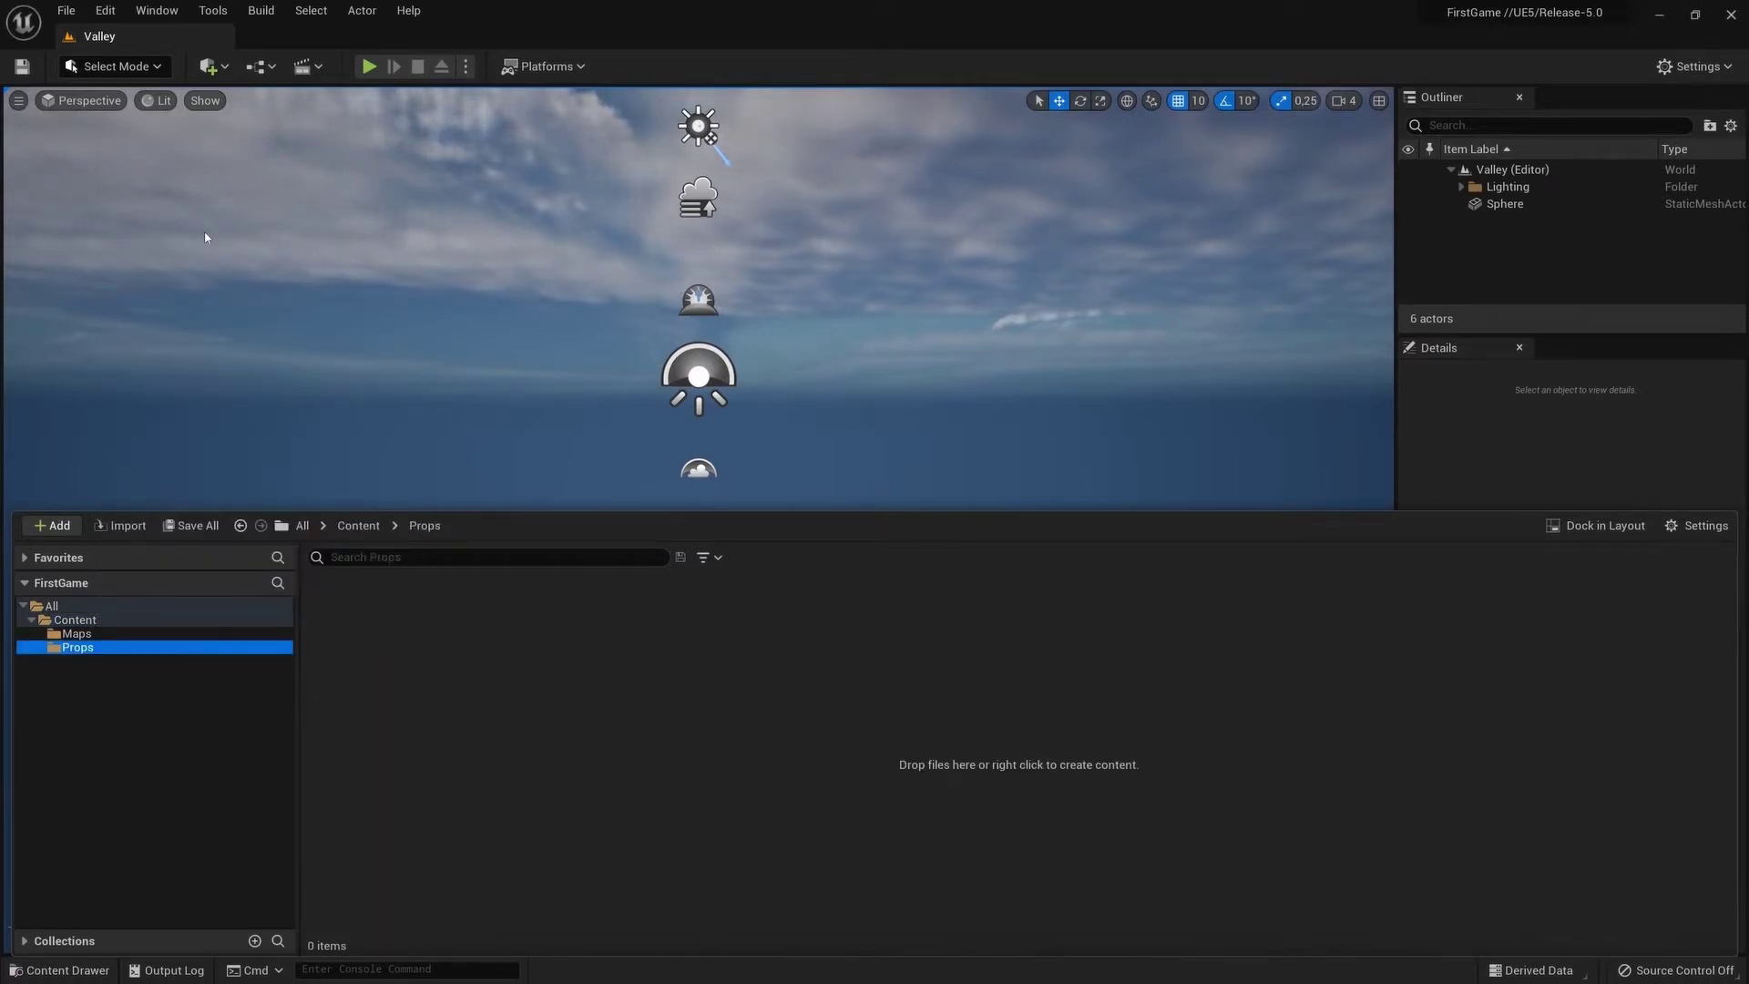
Import the SM_Crate file into Props with Import All, bringing M_Metal, M_Carbon and M_Plastic
{"action": "left_click", "coordinate": [125, 526]}
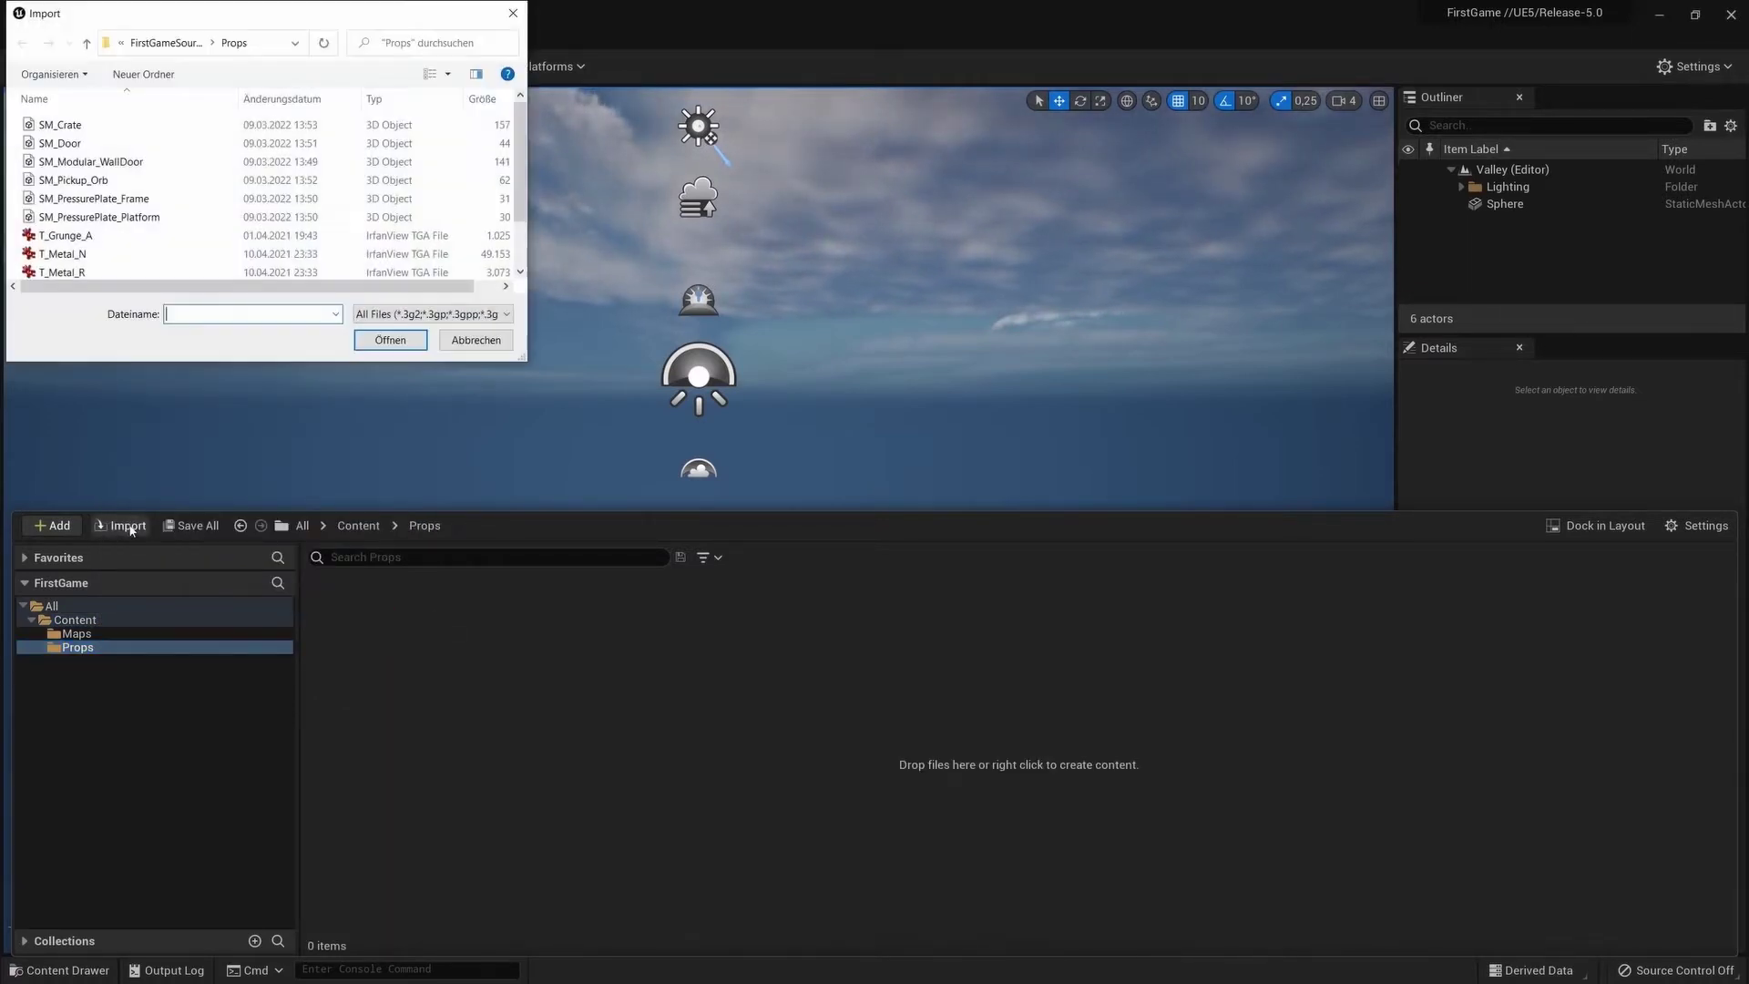
{"action": "left_click", "coordinate": [57, 127]}
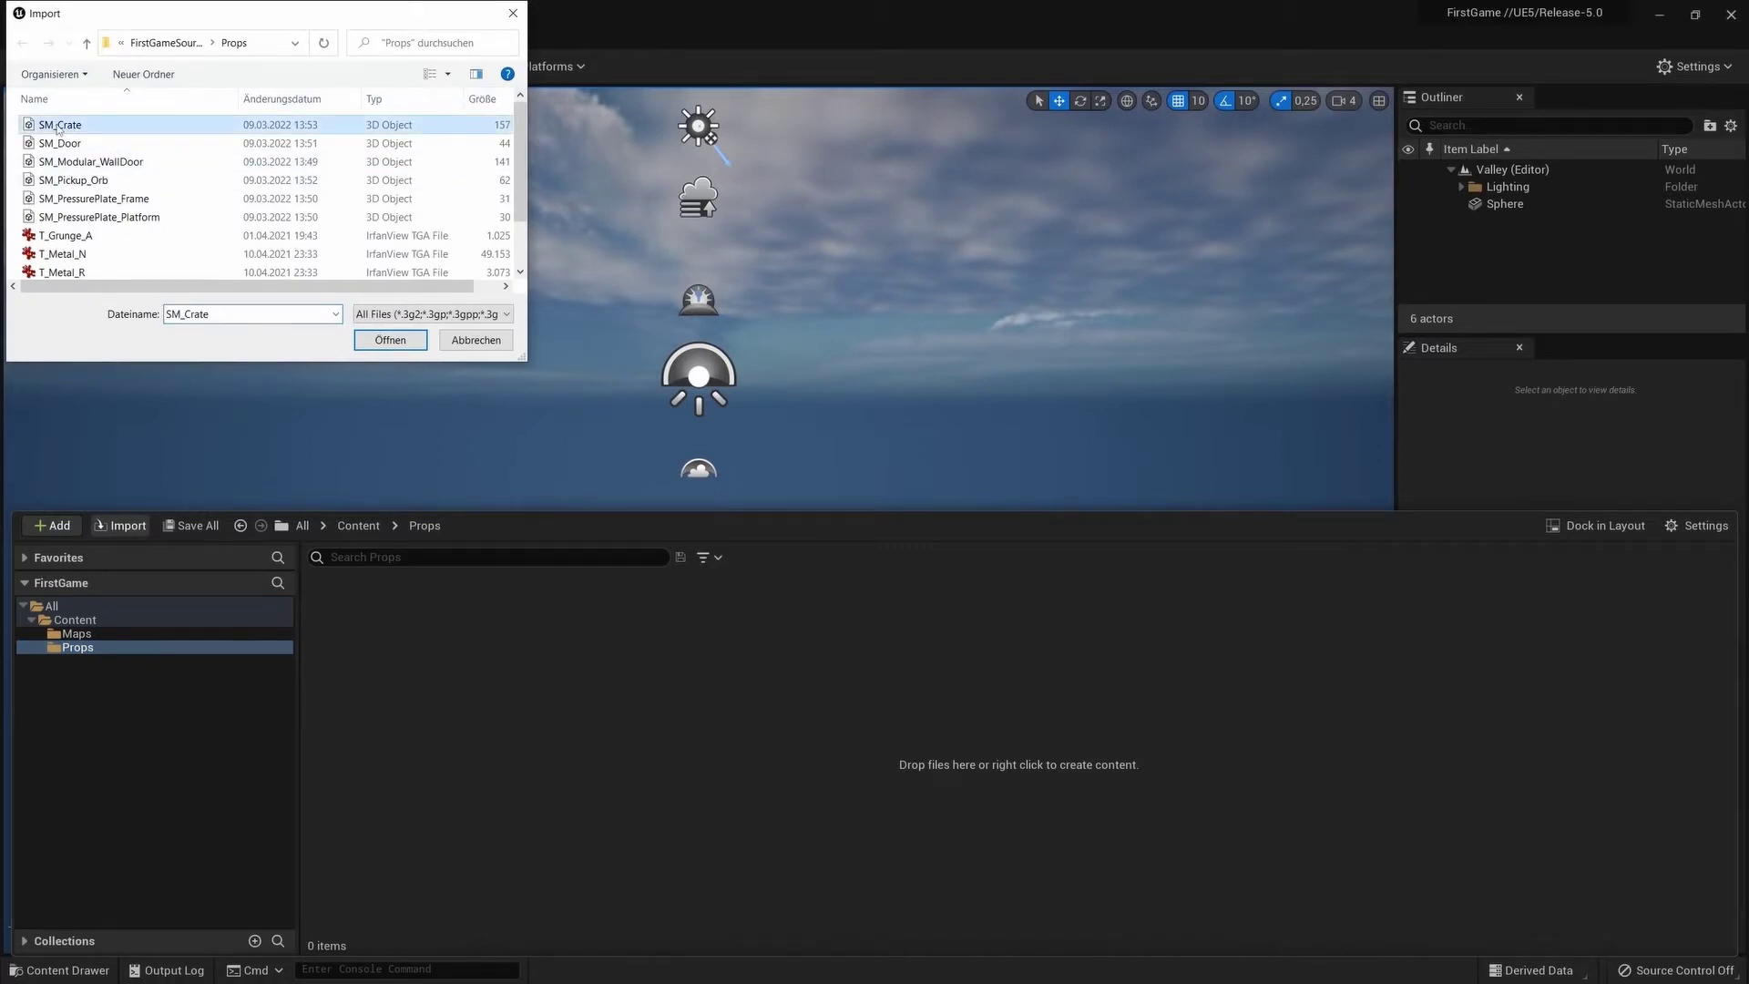
{"action": "left_click", "coordinate": [381, 345]}
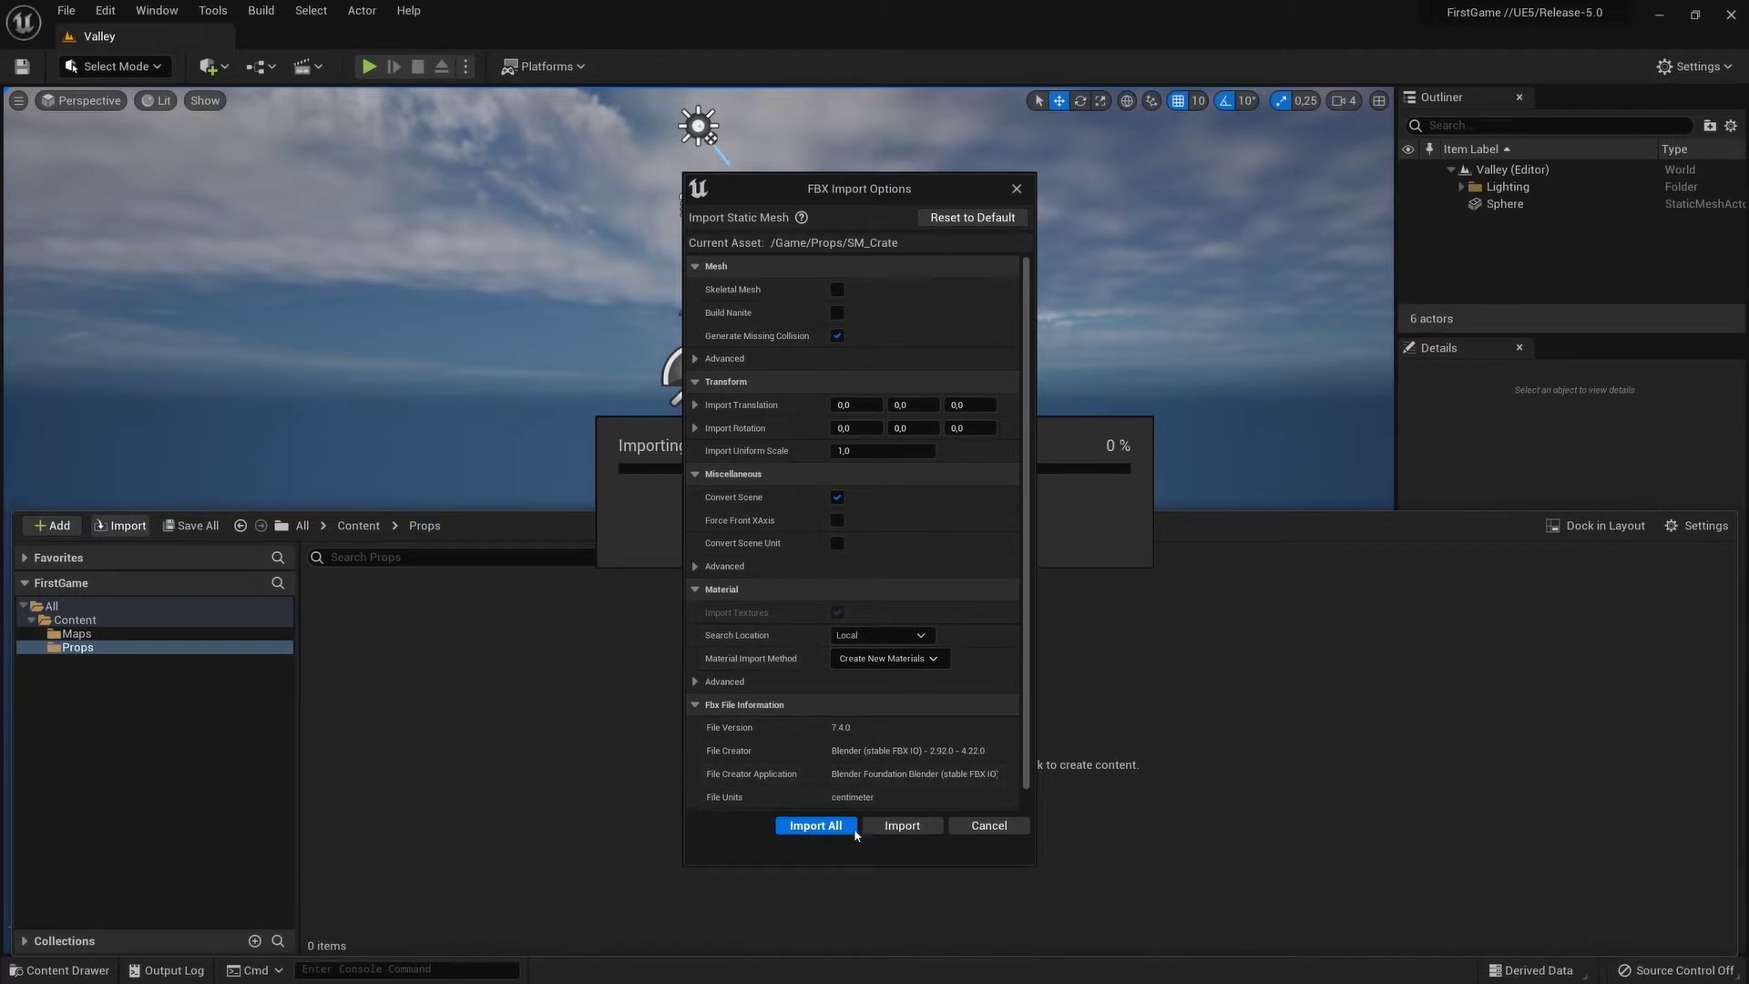
{"action": "left_click", "coordinate": [884, 827]}
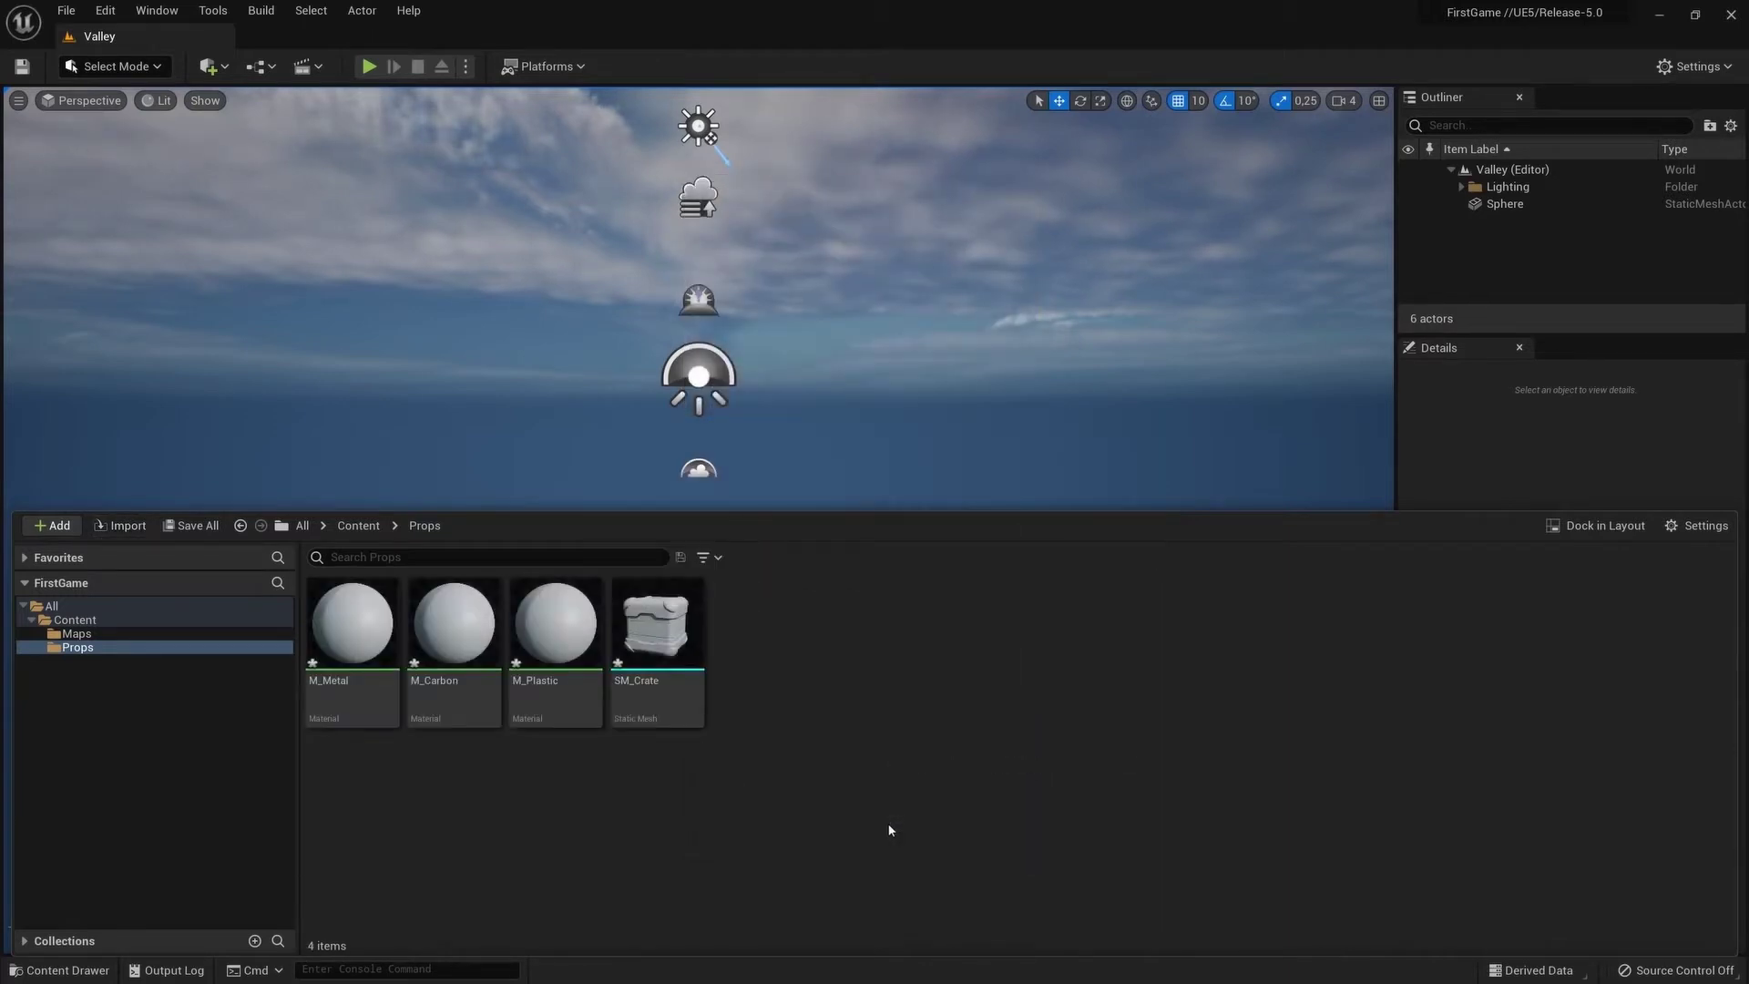
Open SM_Crate in the static mesh editor and dock its tab beside the Valley level
{"action": "double_click", "coordinate": [645, 699]}
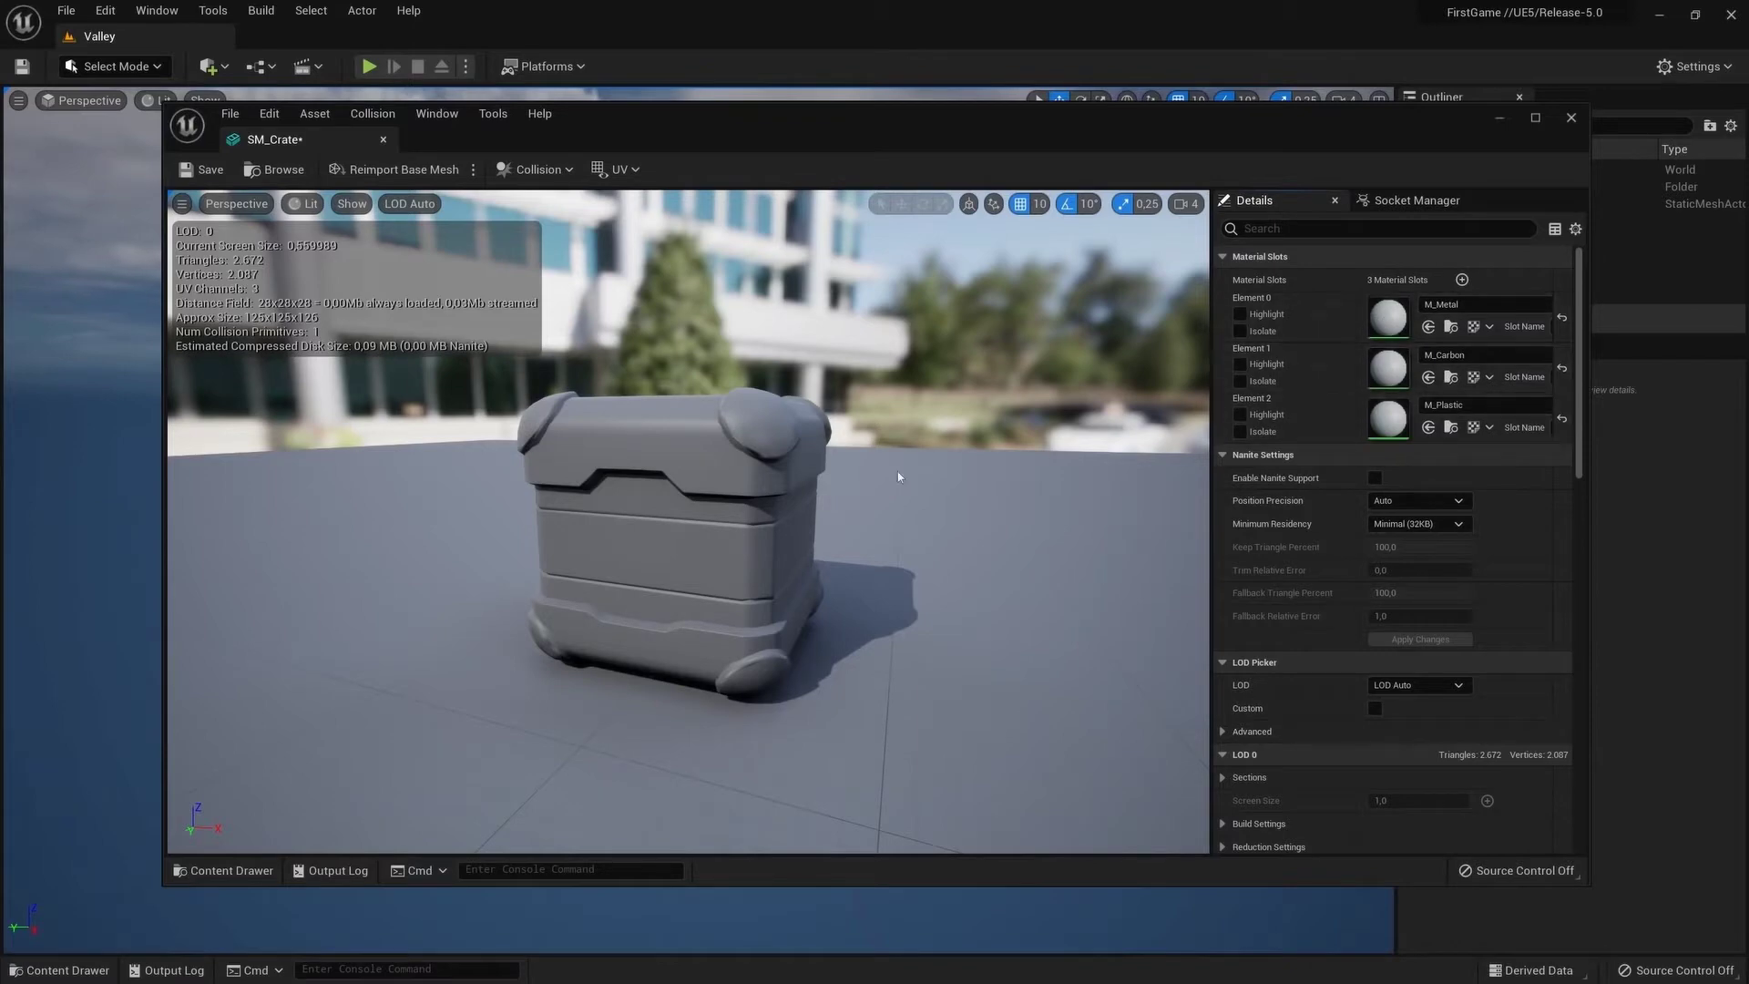
{"action": "left_click_drag", "start_coordinate": [318, 129], "coordinate": [320, 40]}
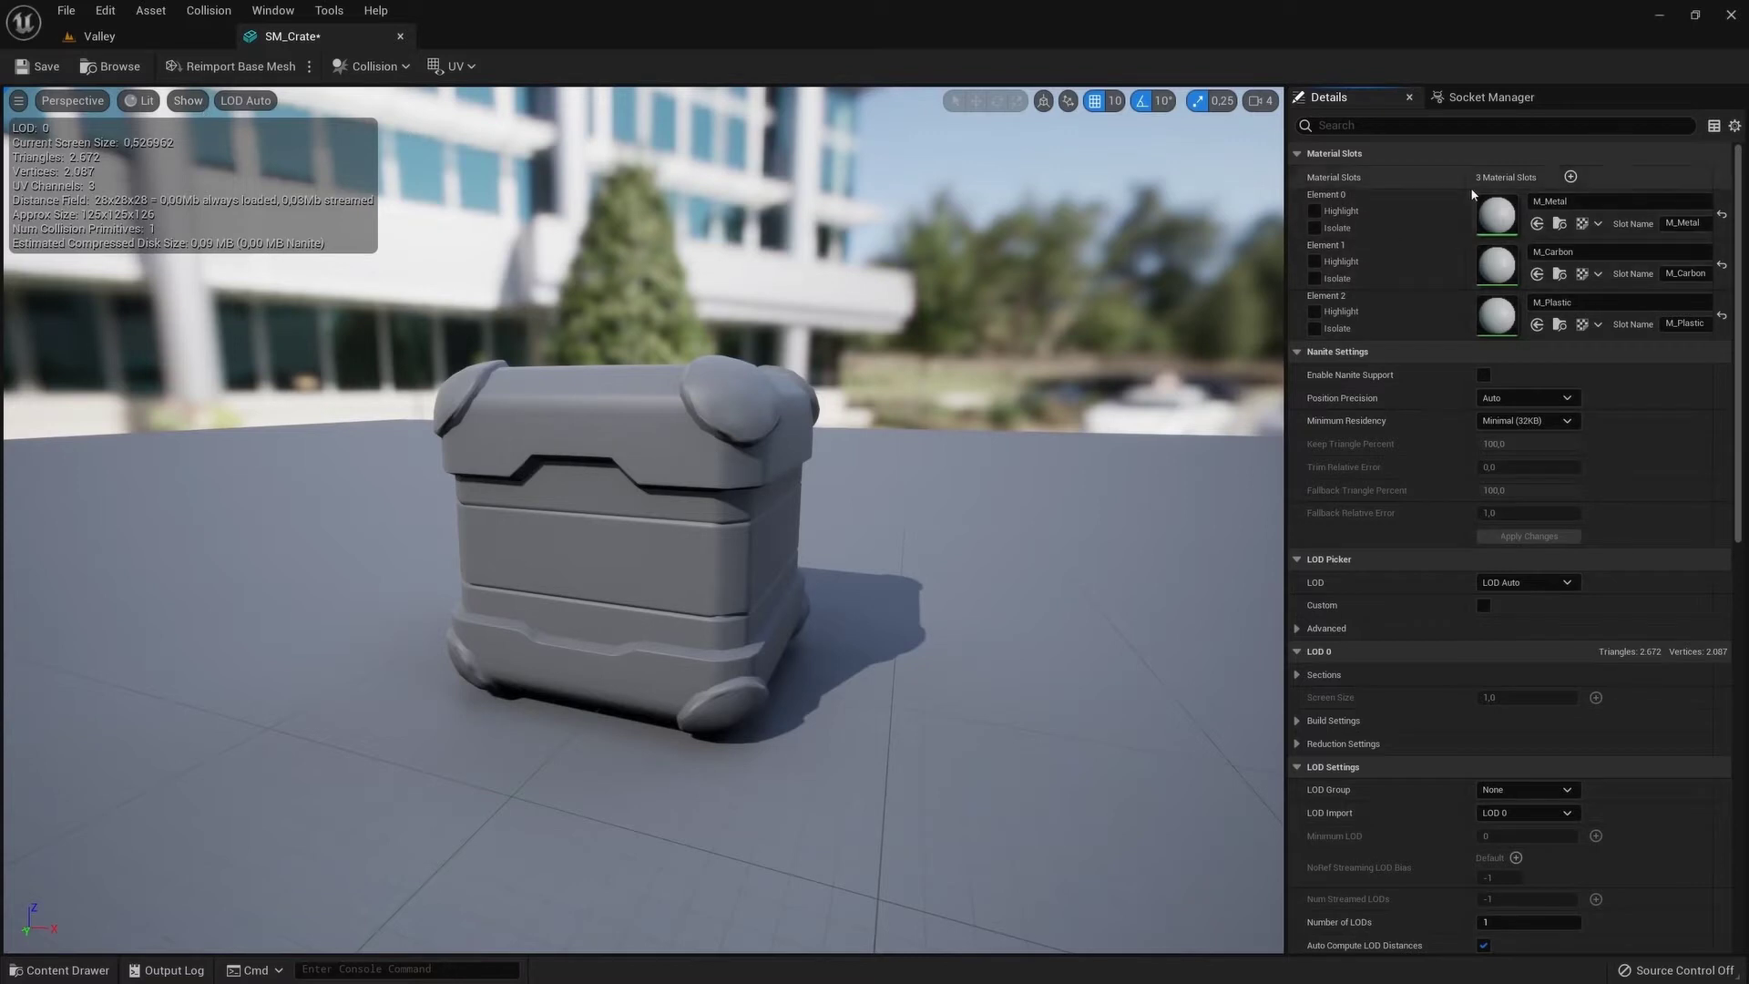
{"action": "left_click", "coordinate": [1557, 326]}
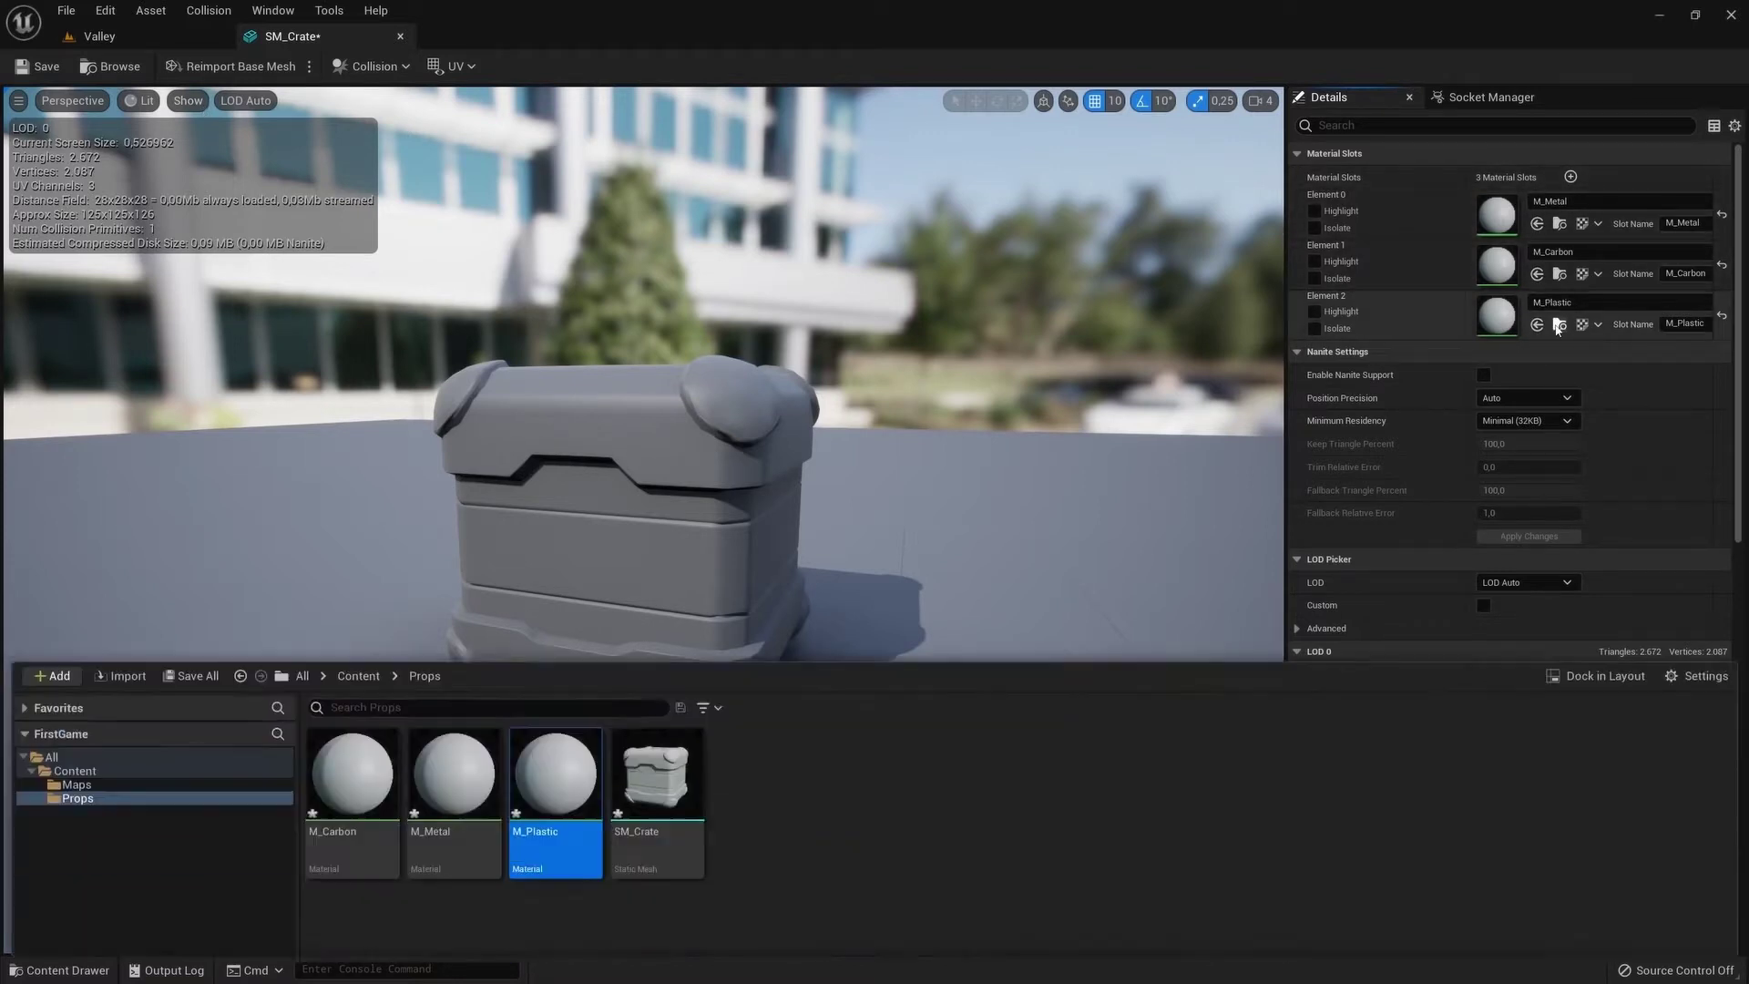
Set M_Plastic's Param base colour to a vivid magenta and view it on the crate
{"action": "double_click", "coordinate": [565, 810]}
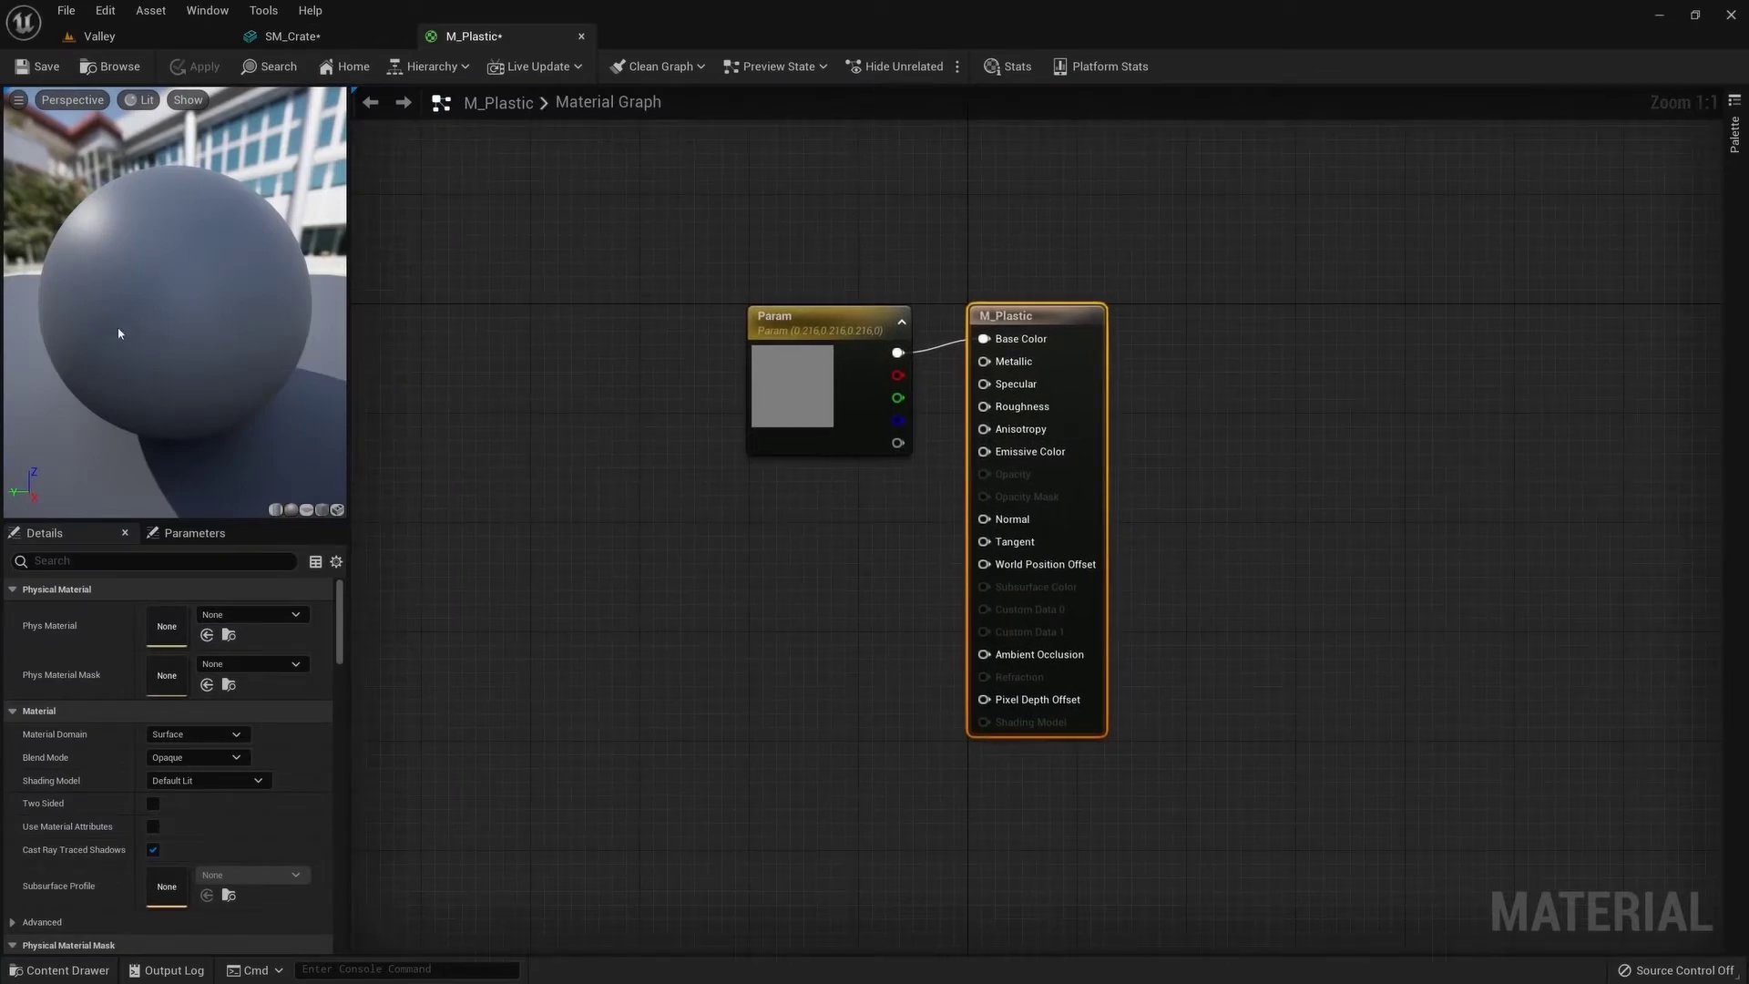
{"action": "left_click_drag", "start_coordinate": [852, 362], "coordinate": [816, 320]}
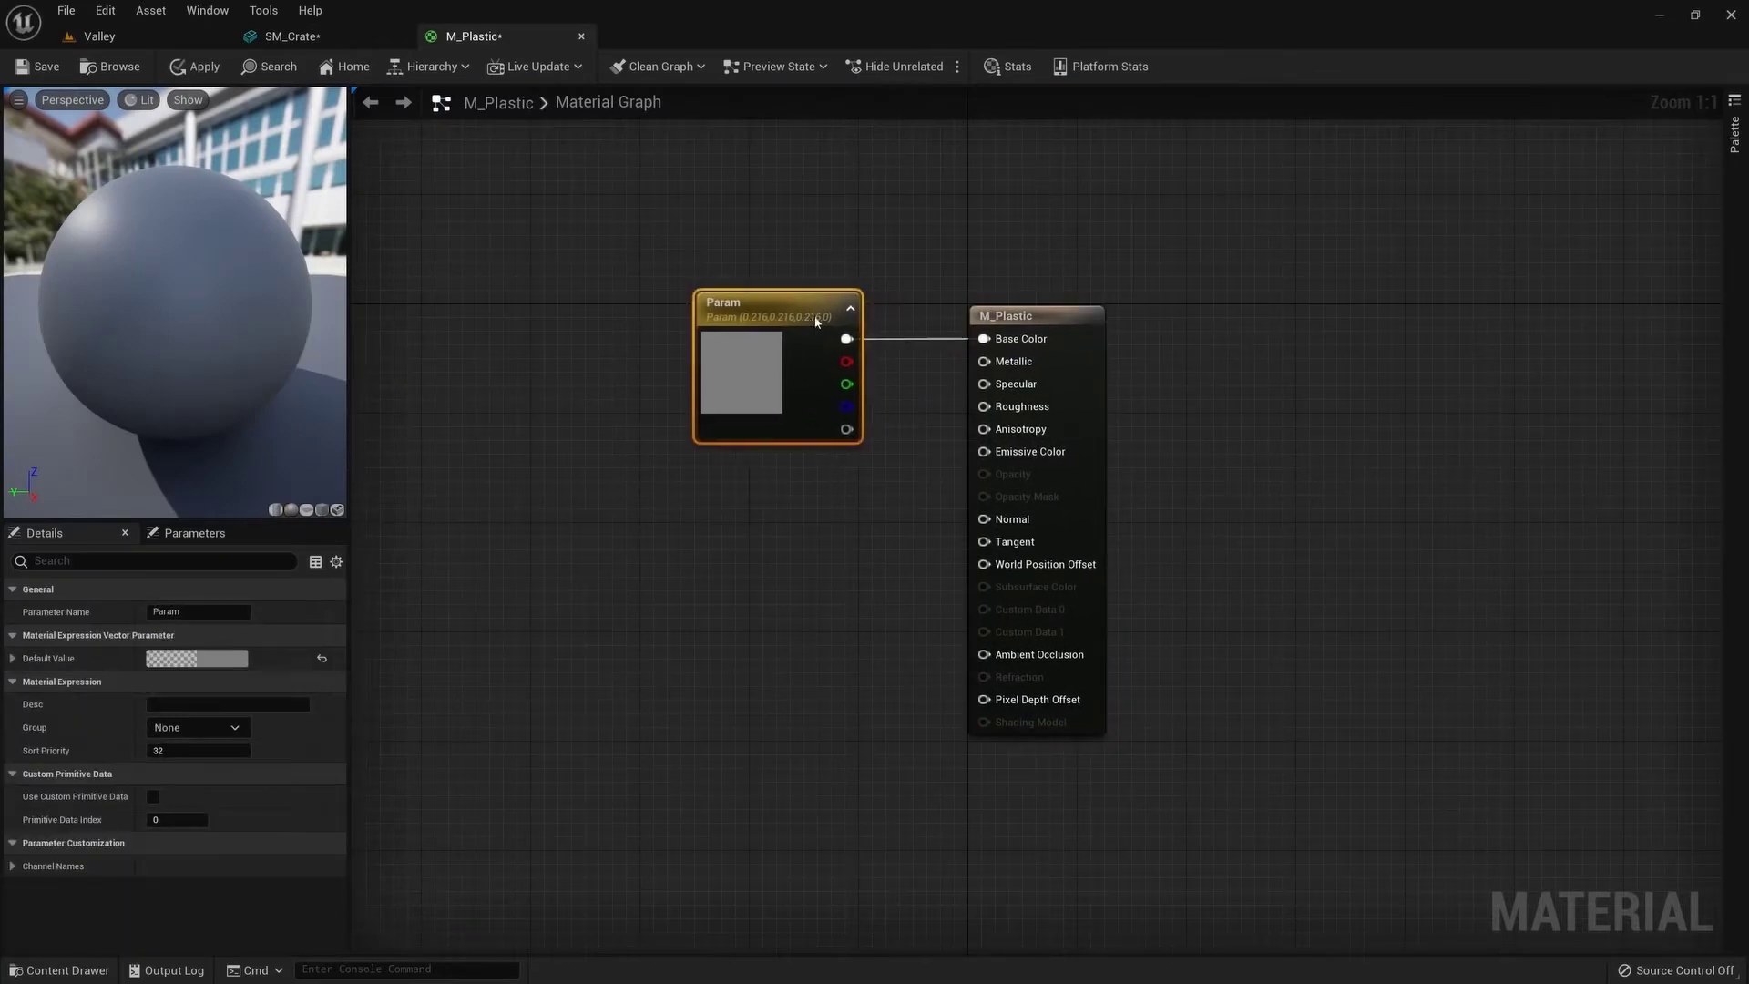
{"action": "right_click", "coordinate": [1030, 522]}
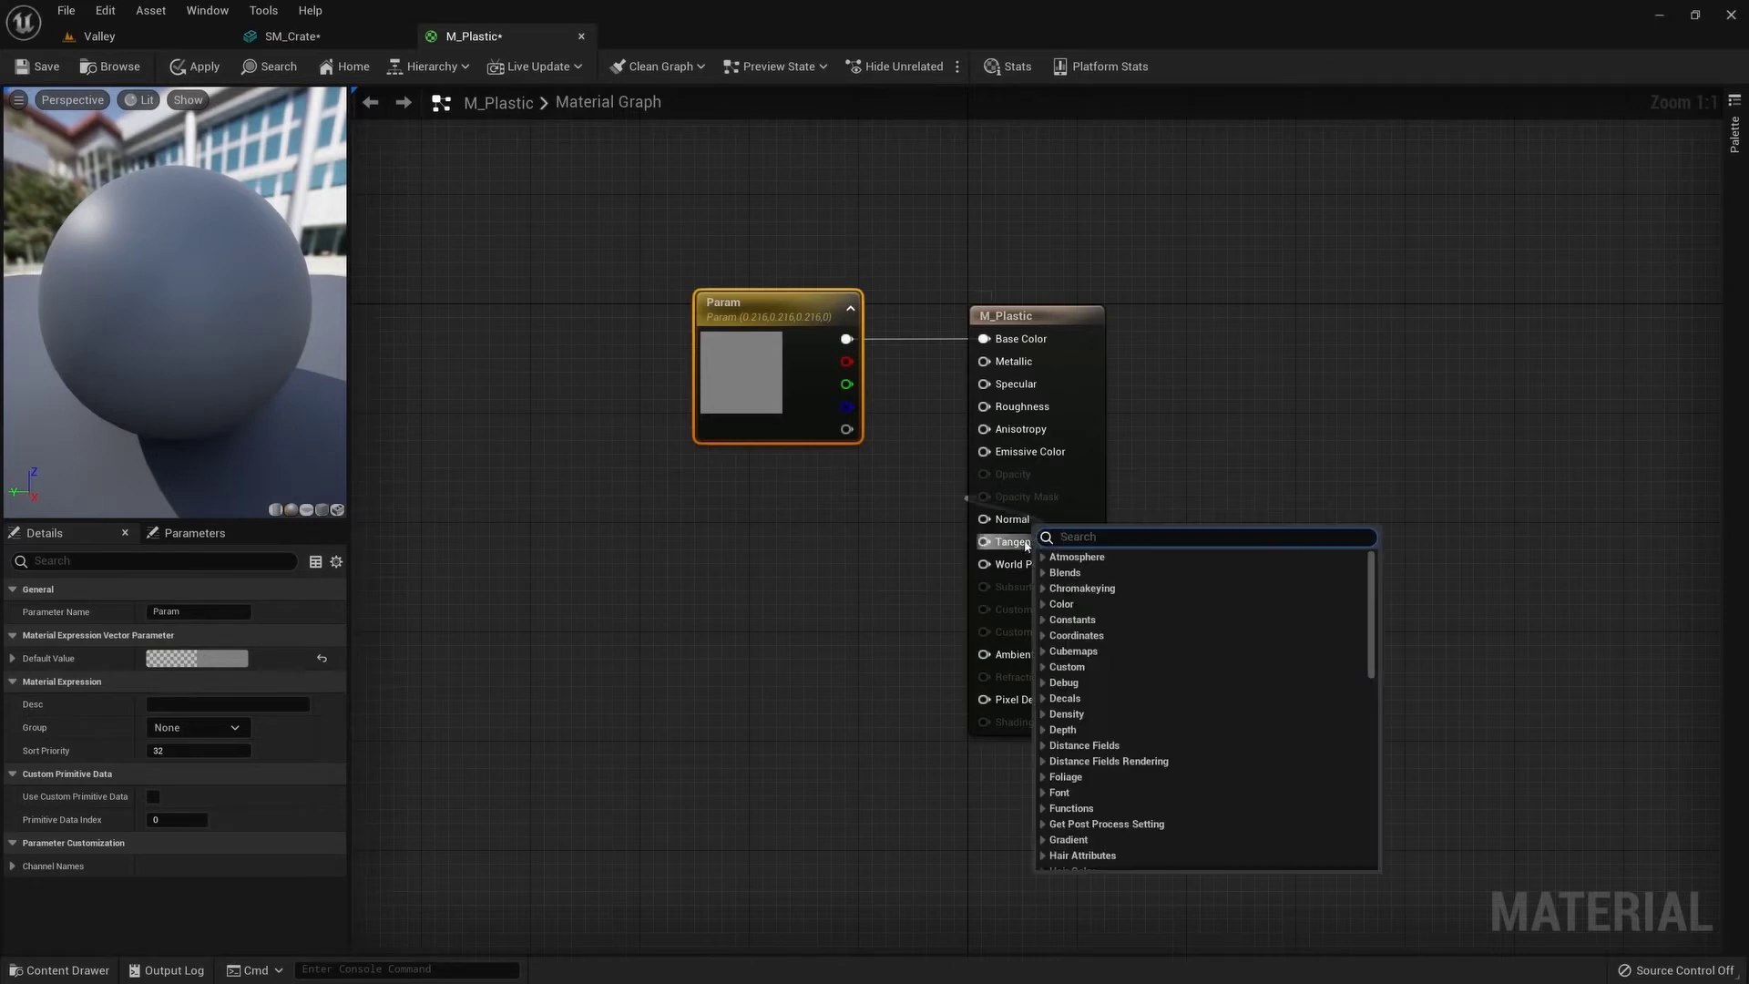
{"action": "left_click", "coordinate": [1029, 522]}
{"action": "double_click", "coordinate": [739, 369]}
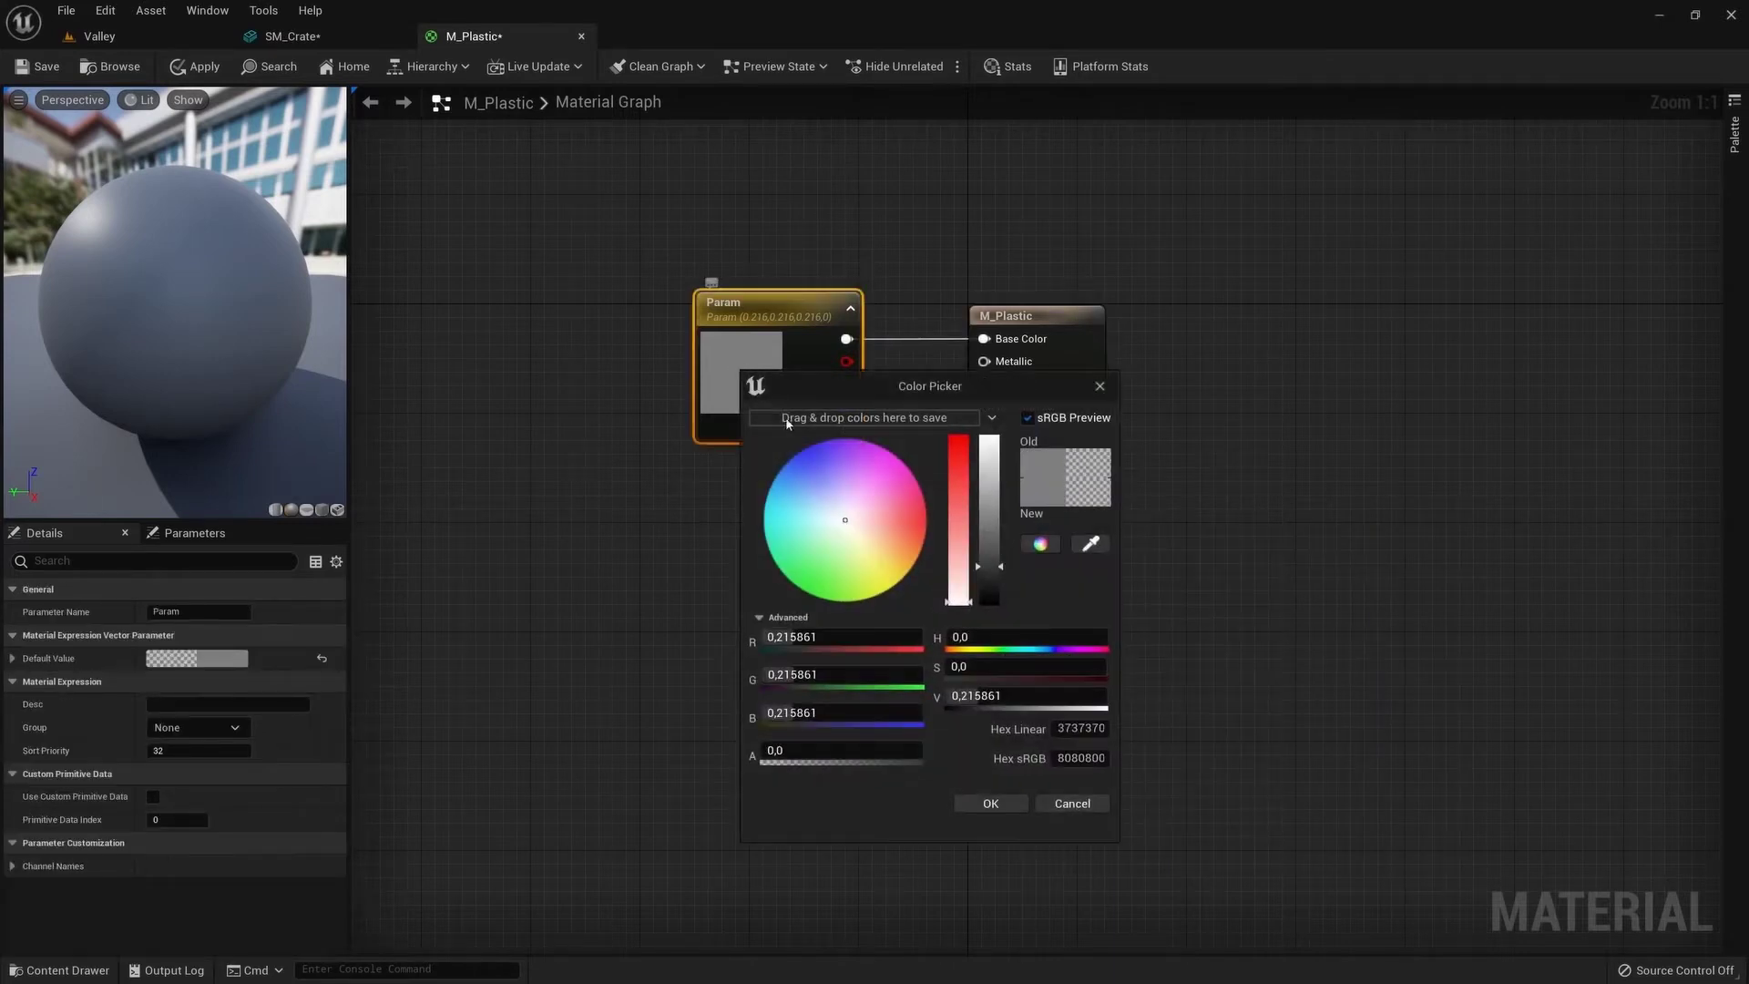
{"action": "left_click_drag", "start_coordinate": [879, 506], "coordinate": [887, 459]}
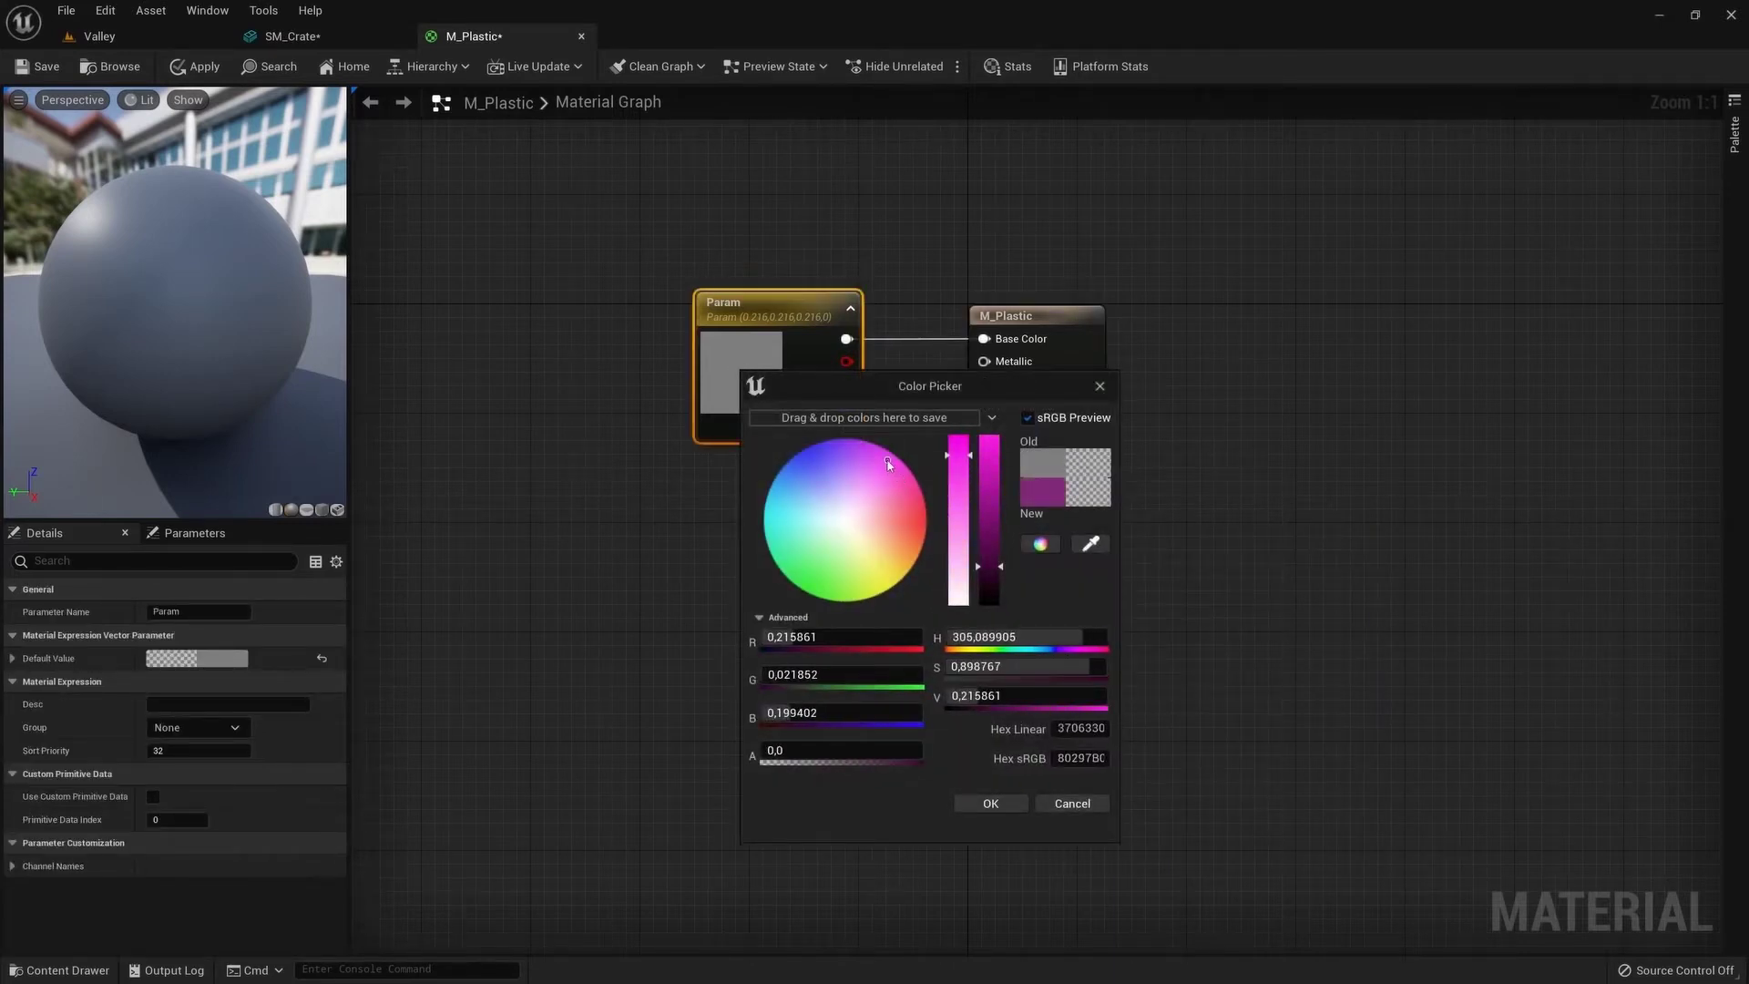
{"action": "left_click_drag", "start_coordinate": [993, 564], "coordinate": [993, 483]}
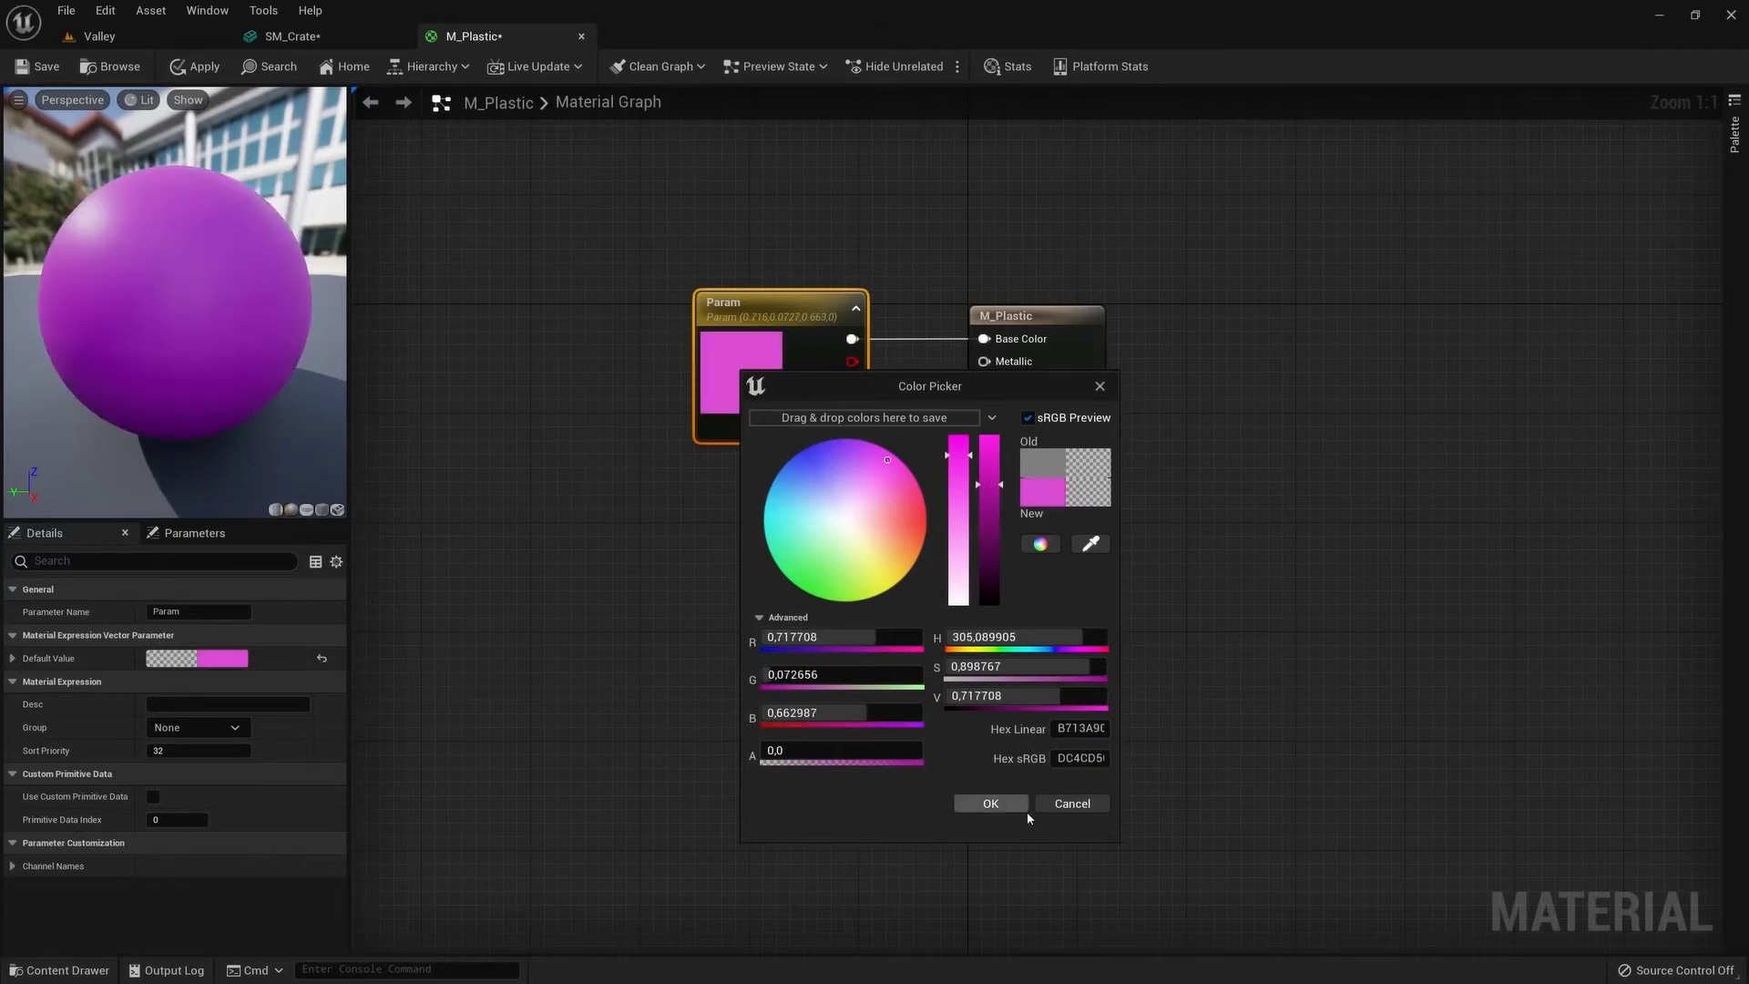
{"action": "left_click", "coordinate": [990, 803]}
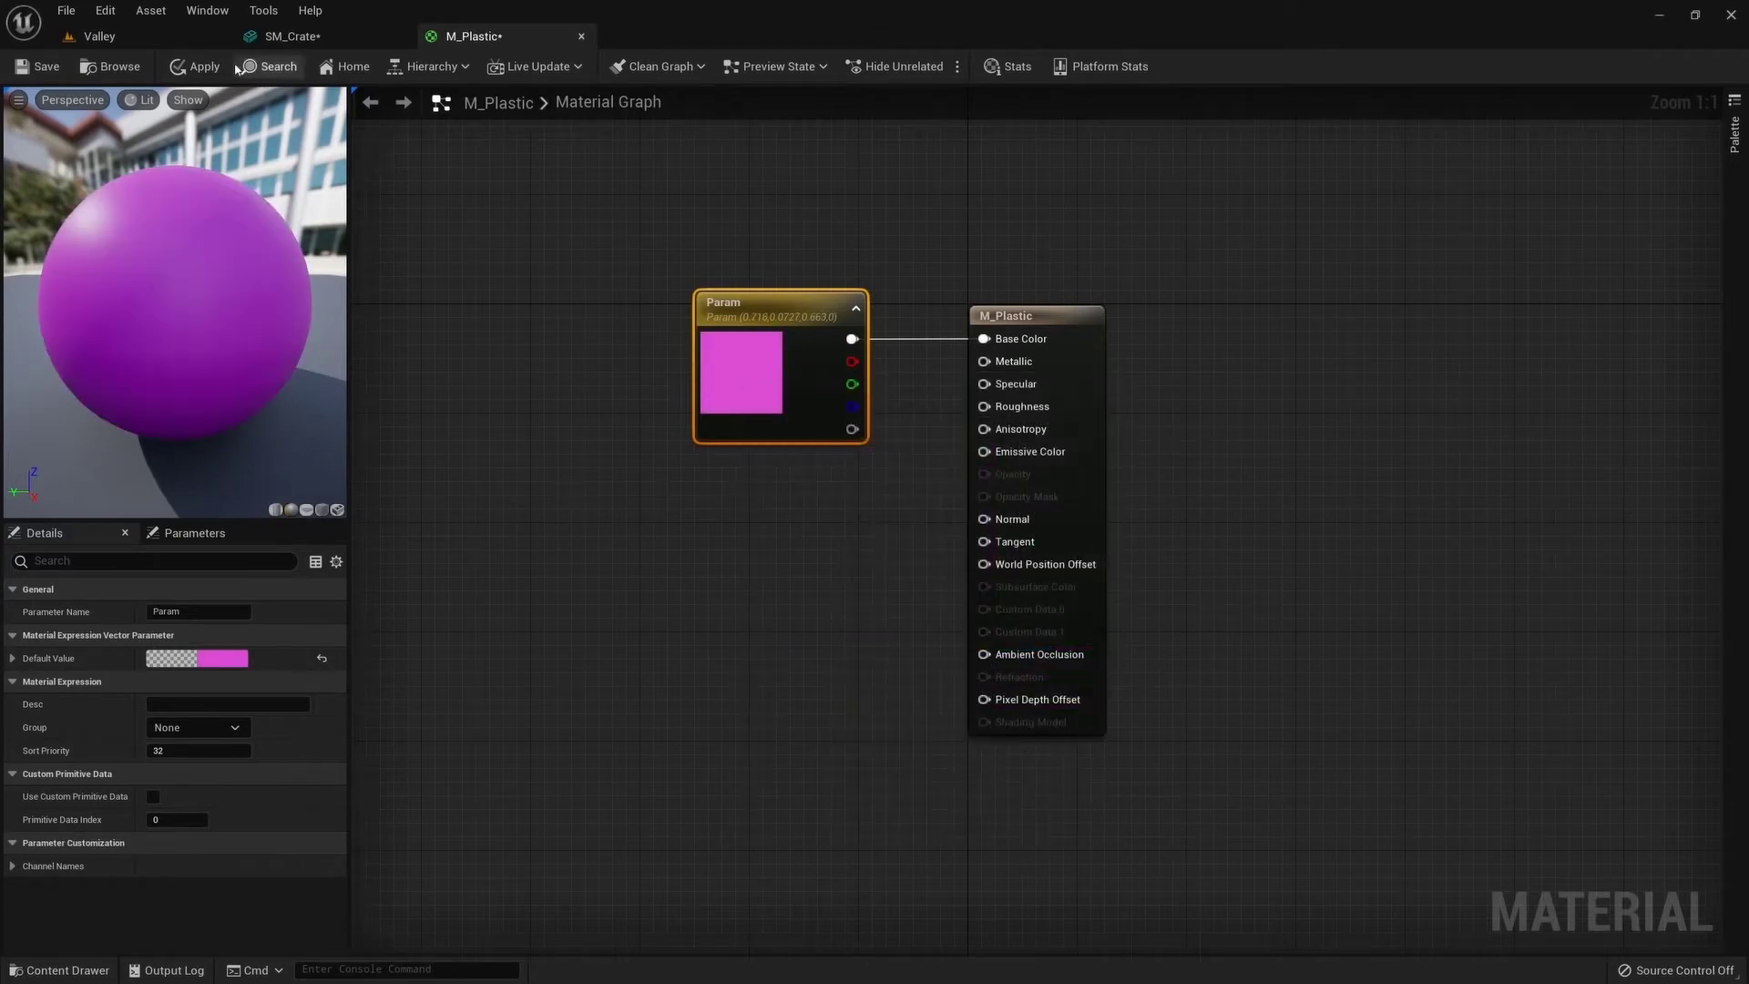
{"action": "left_click", "coordinate": [302, 42]}
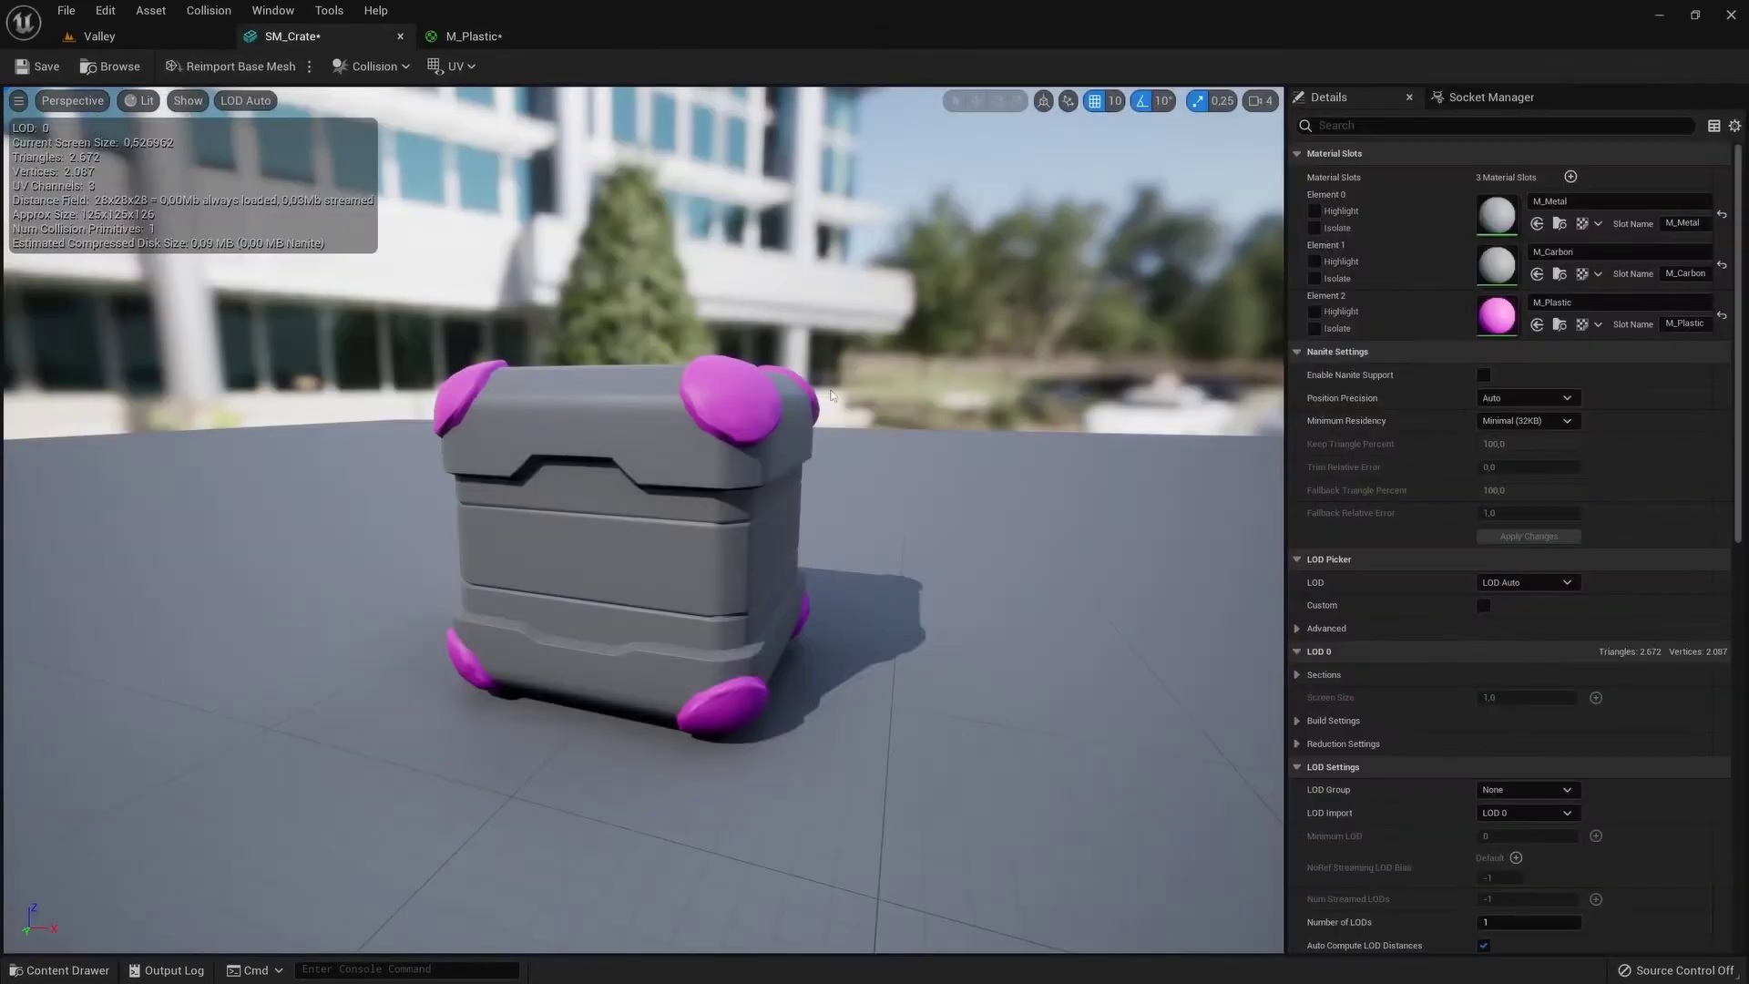
Wire a Constant 0 into M_Plastic's Roughness, apply, and check the glossy magenta corners
{"action": "mouse_move", "coordinate": [831, 395]}
{"action": "left_mouse_down"}
{"action": "mouse_move", "coordinate": [801, 510]}
{"action": "mouse_move", "coordinate": [765, 546]}
{"action": "left_mouse_up"}
{"action": "scroll", "coordinate": [643, 519], "scroll_direction": "up", "scroll_amount": 5}
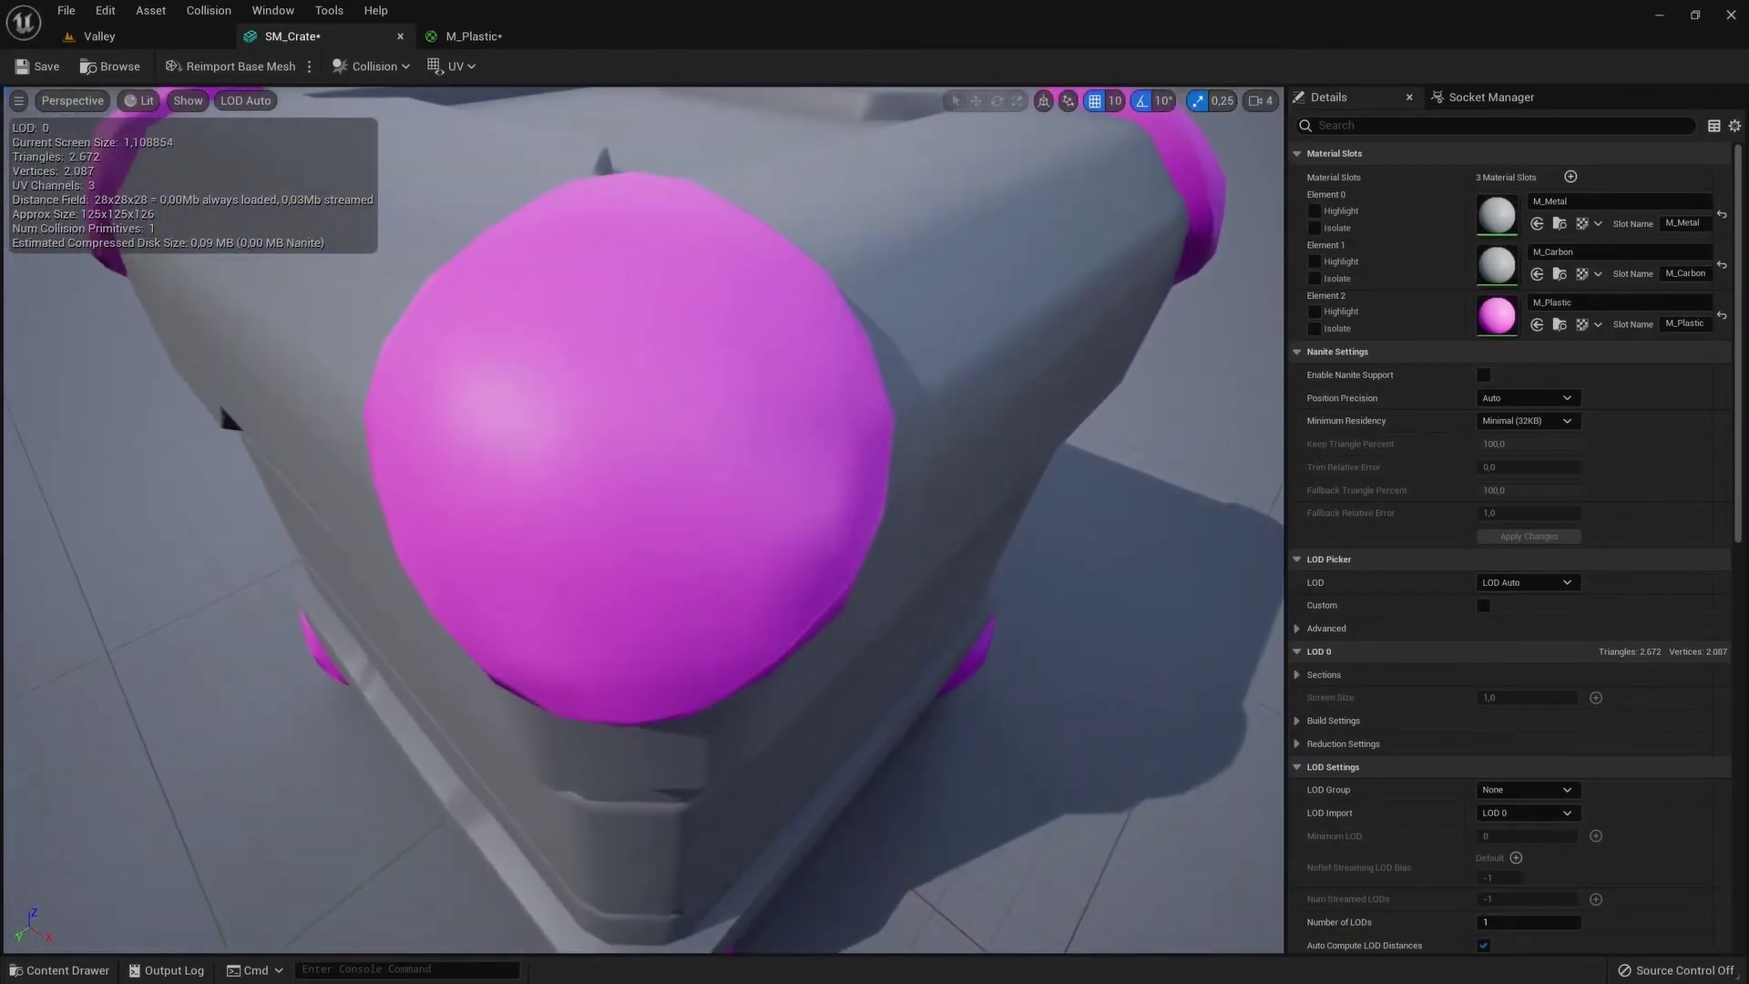
{"action": "scroll", "coordinate": [586, 478], "scroll_direction": "down", "scroll_amount": 5}
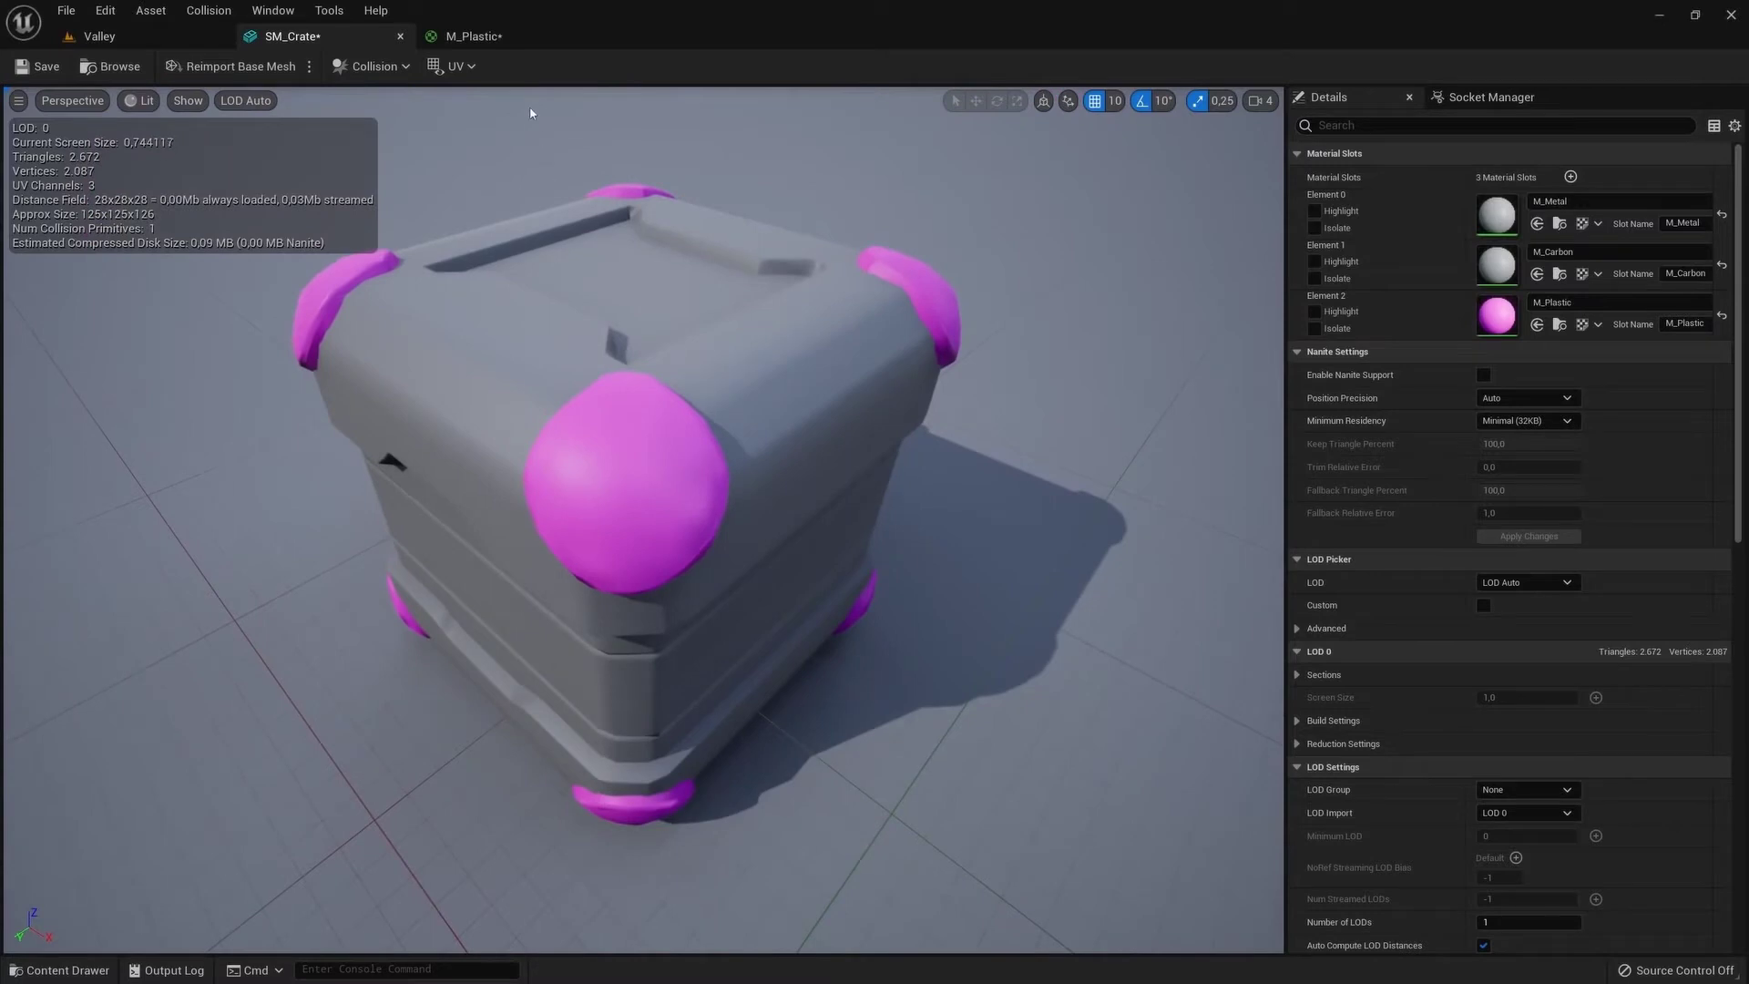
{"action": "left_click", "coordinate": [474, 36]}
{"action": "left_click", "coordinate": [765, 497]}
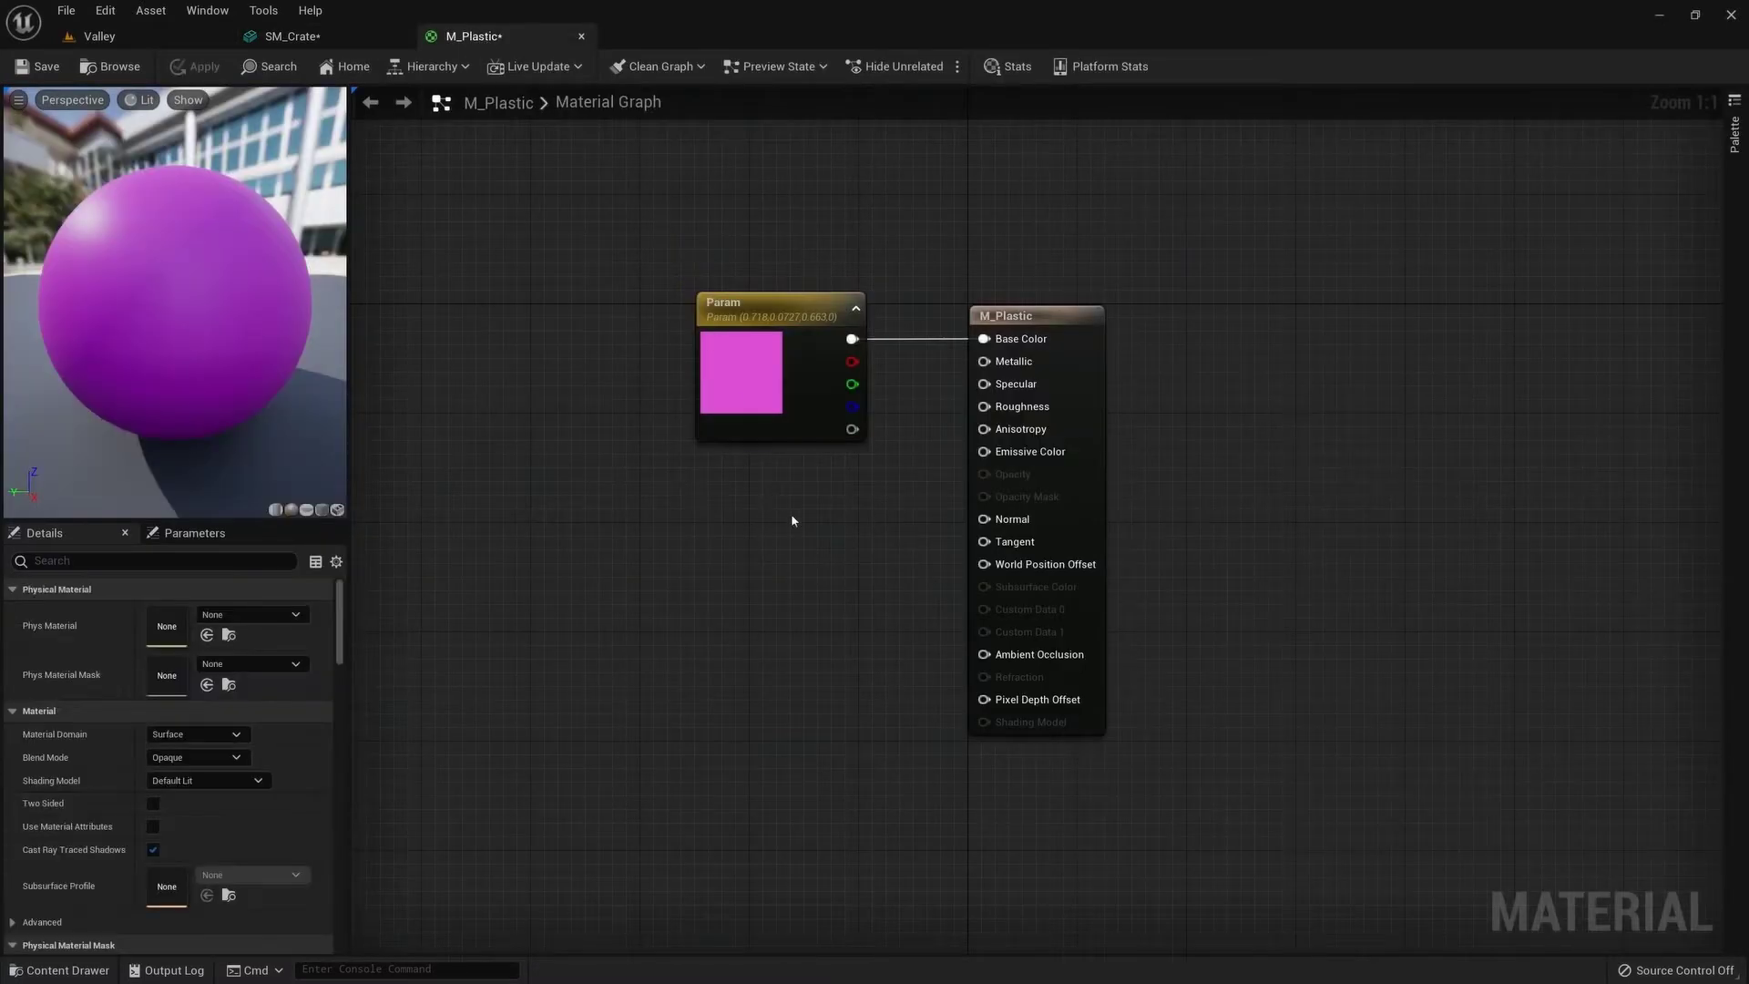
{"action": "key", "text": "1"}
{"action": "left_click", "coordinate": [776, 479]}
{"action": "left_click_drag", "start_coordinate": [810, 516], "coordinate": [988, 407]}
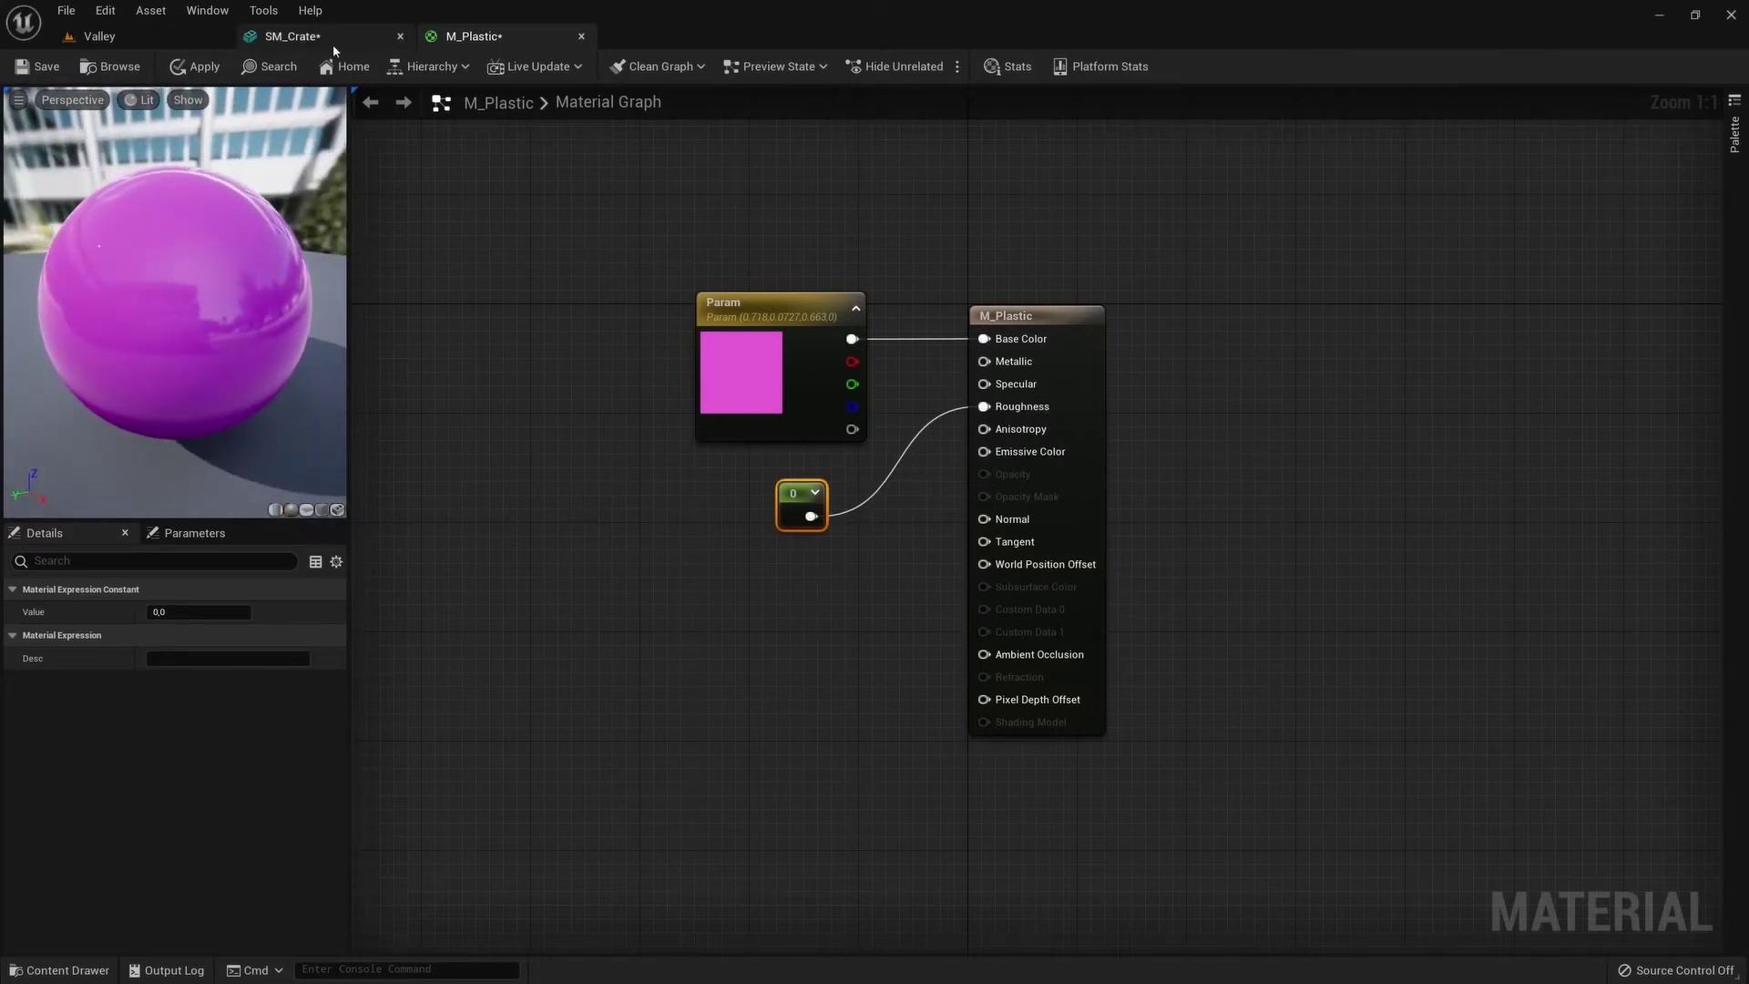
{"action": "left_click", "coordinate": [187, 65]}
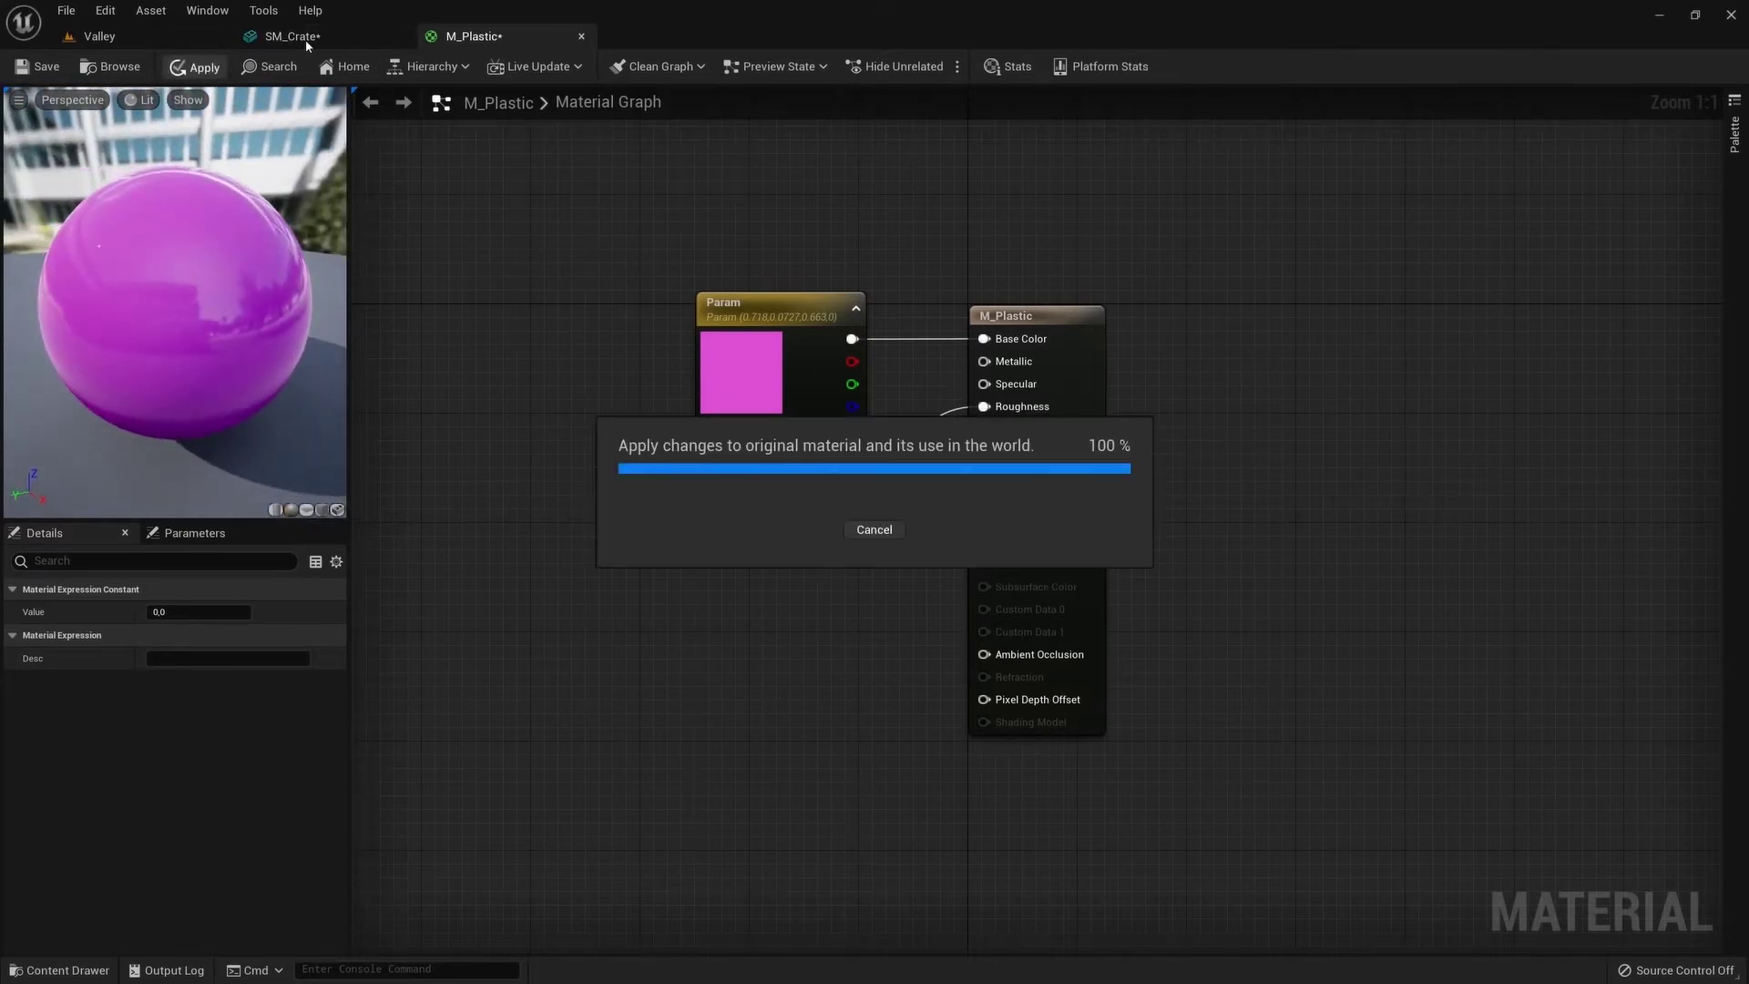
{"action": "left_click", "coordinate": [301, 37]}
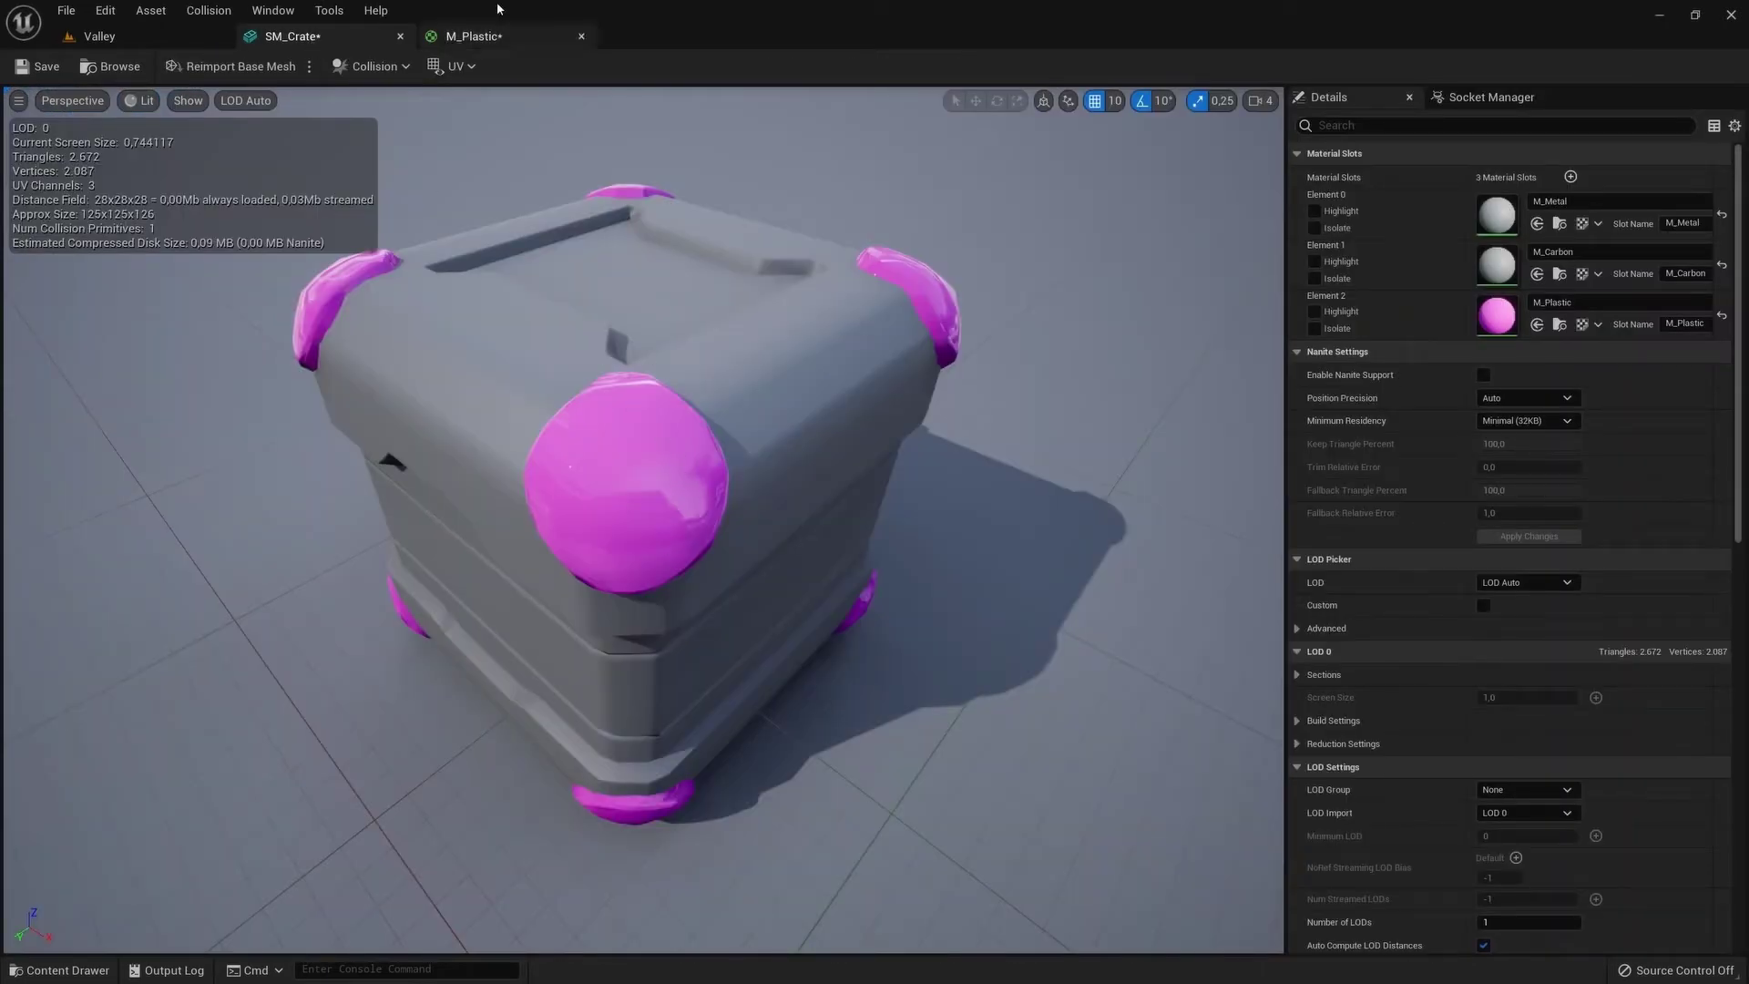
{"action": "left_click", "coordinate": [469, 38]}
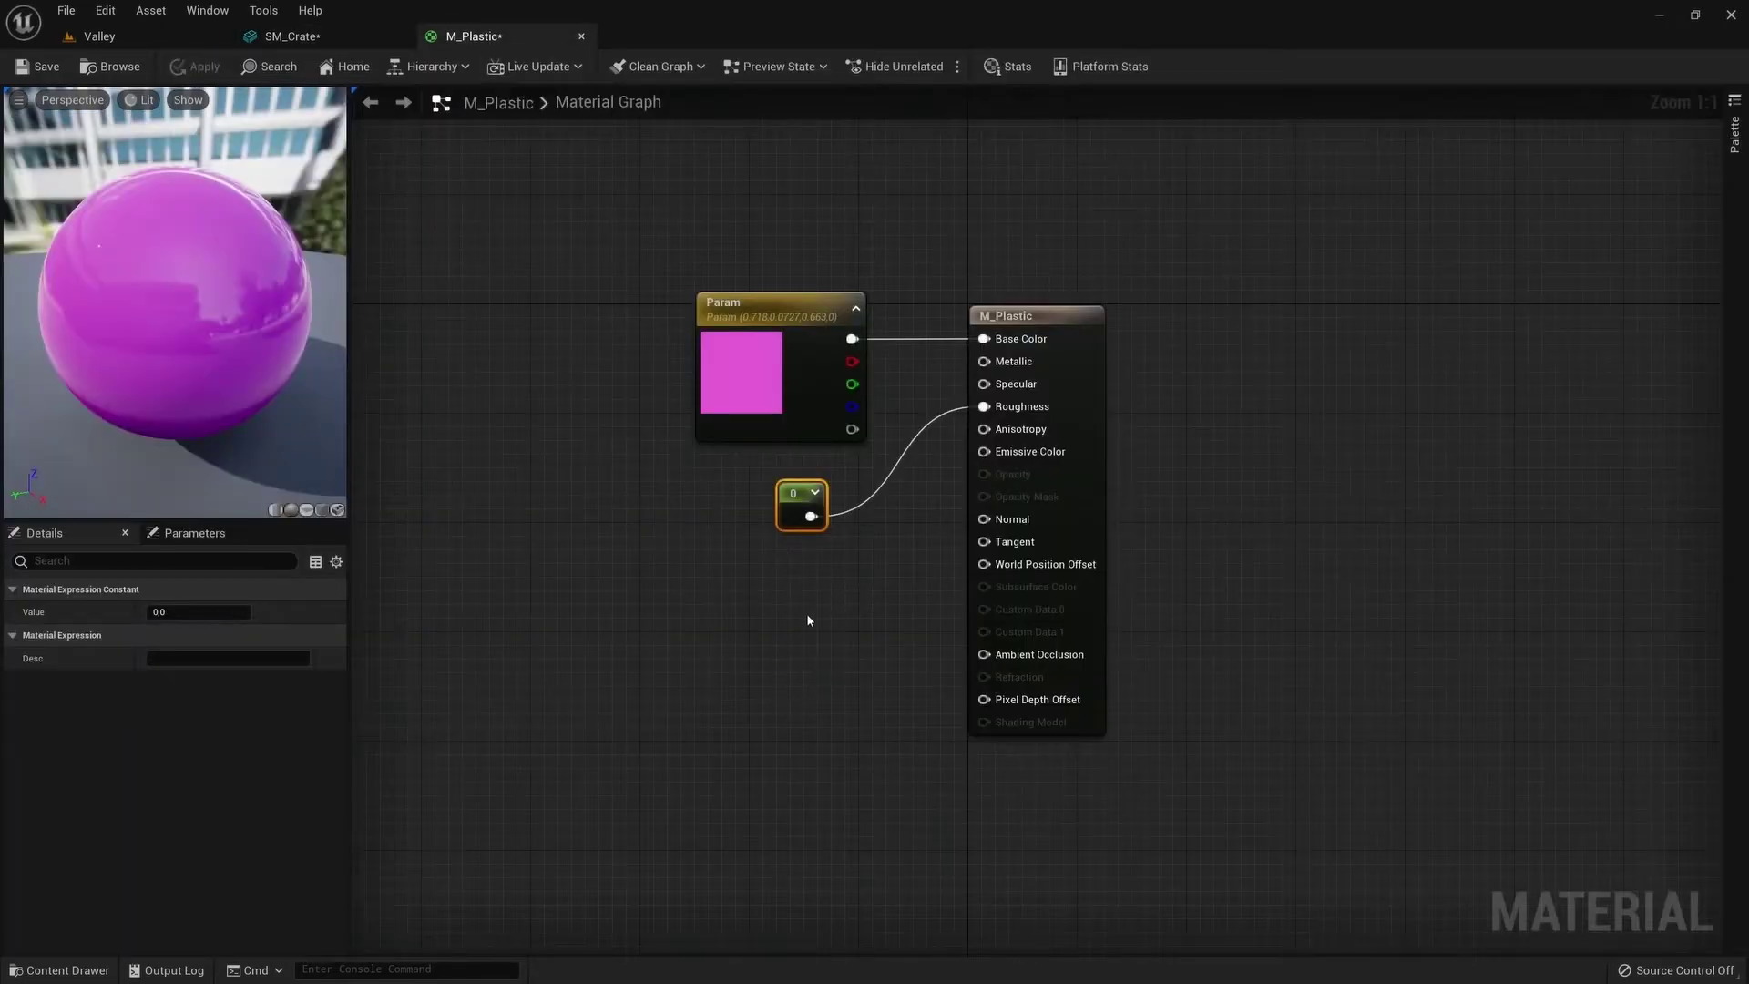
Import the T_Plastic_N and T_Grunge_A texture files into the Props folder
{"action": "key", "text": "ctrl+space"}
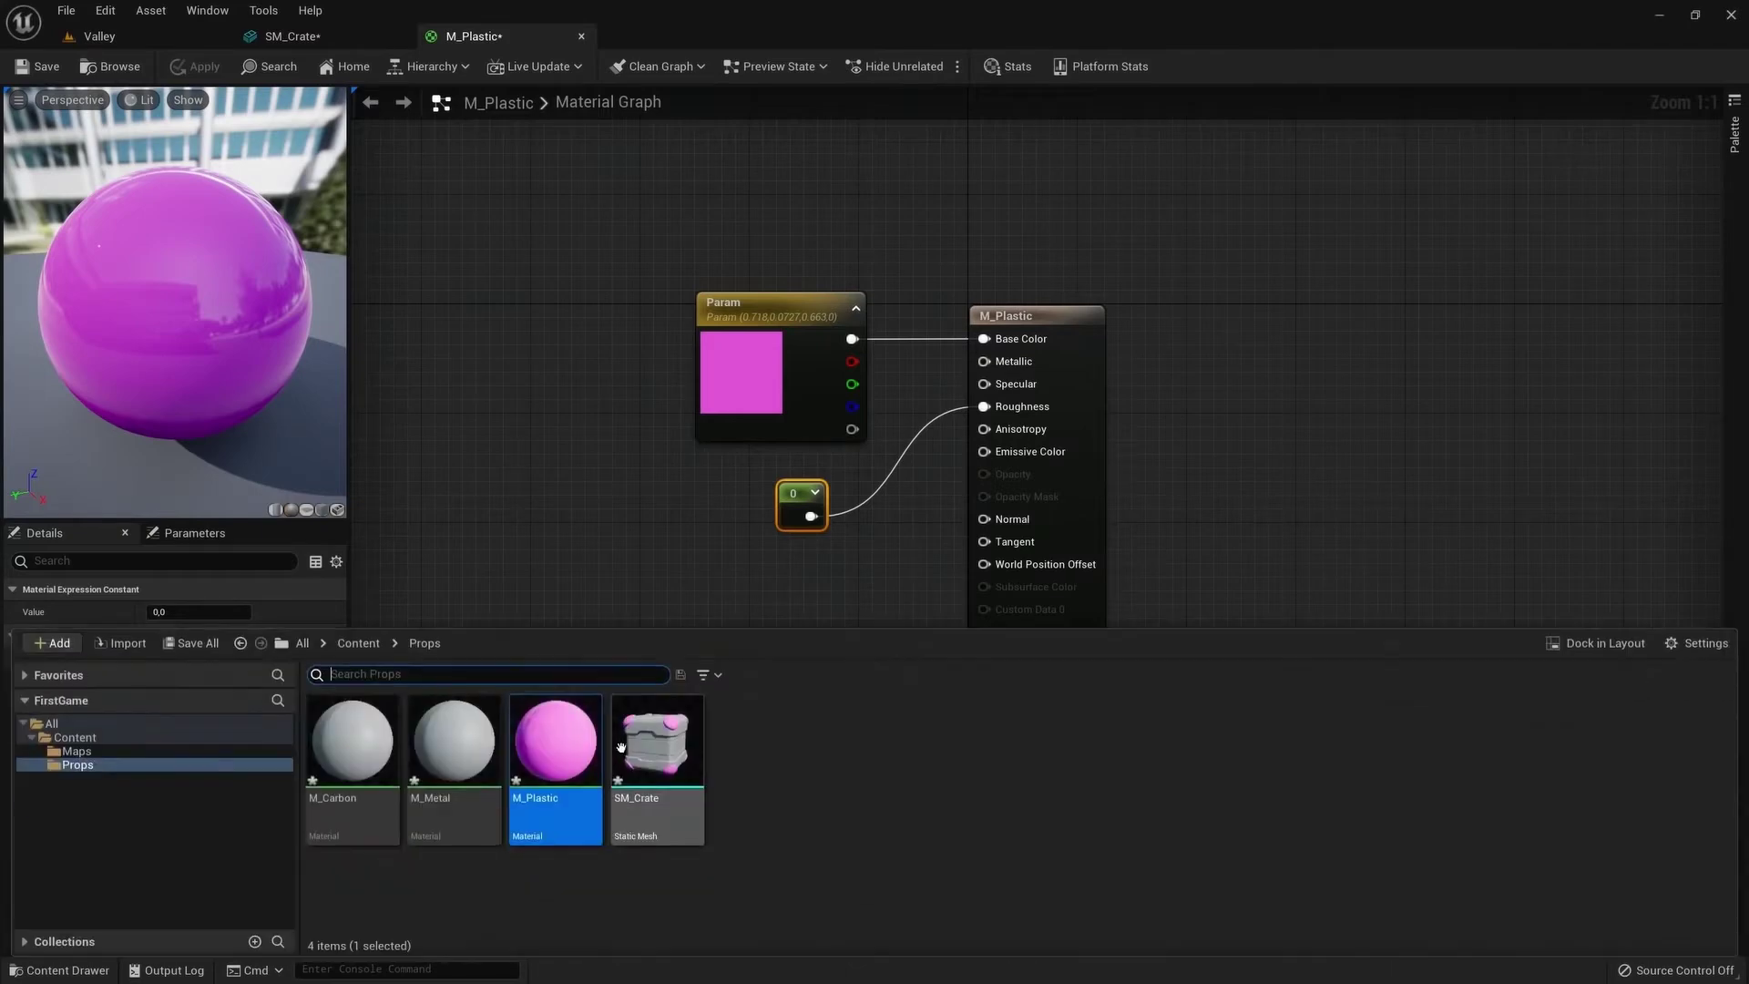
{"action": "left_click", "coordinate": [128, 644]}
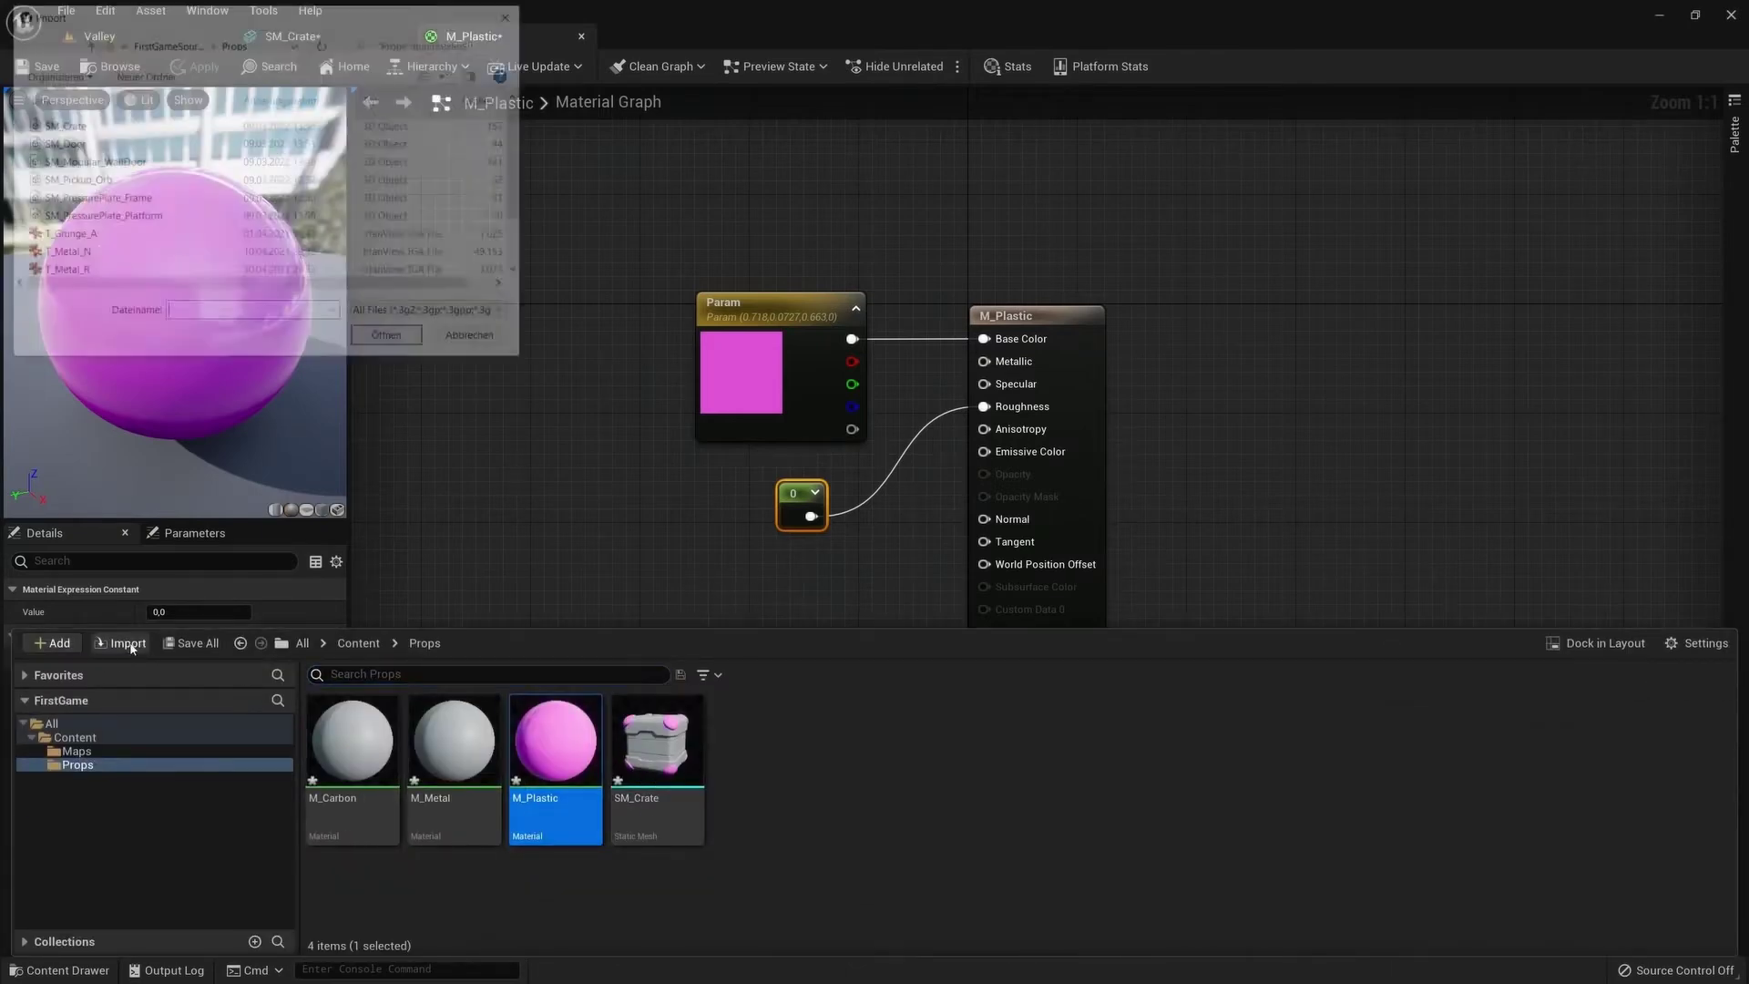
{"action": "scroll", "coordinate": [100, 227], "scroll_direction": "down", "scroll_amount": 1}
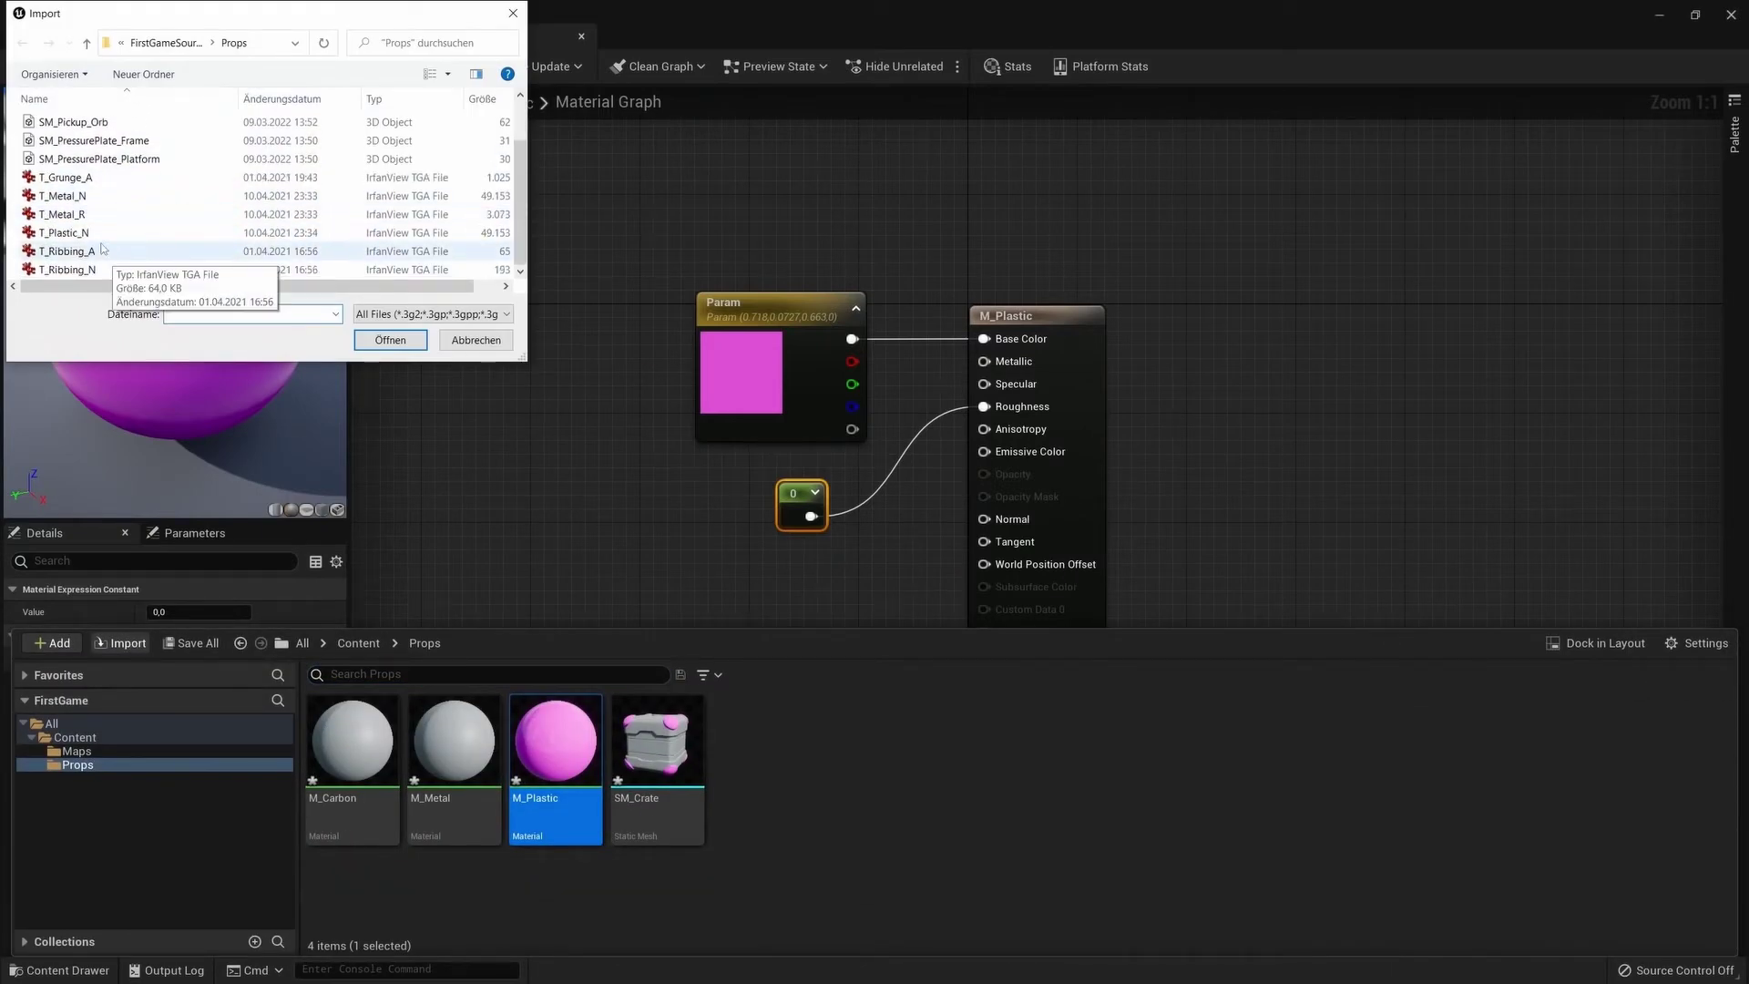
{"action": "left_click", "coordinate": [100, 241]}
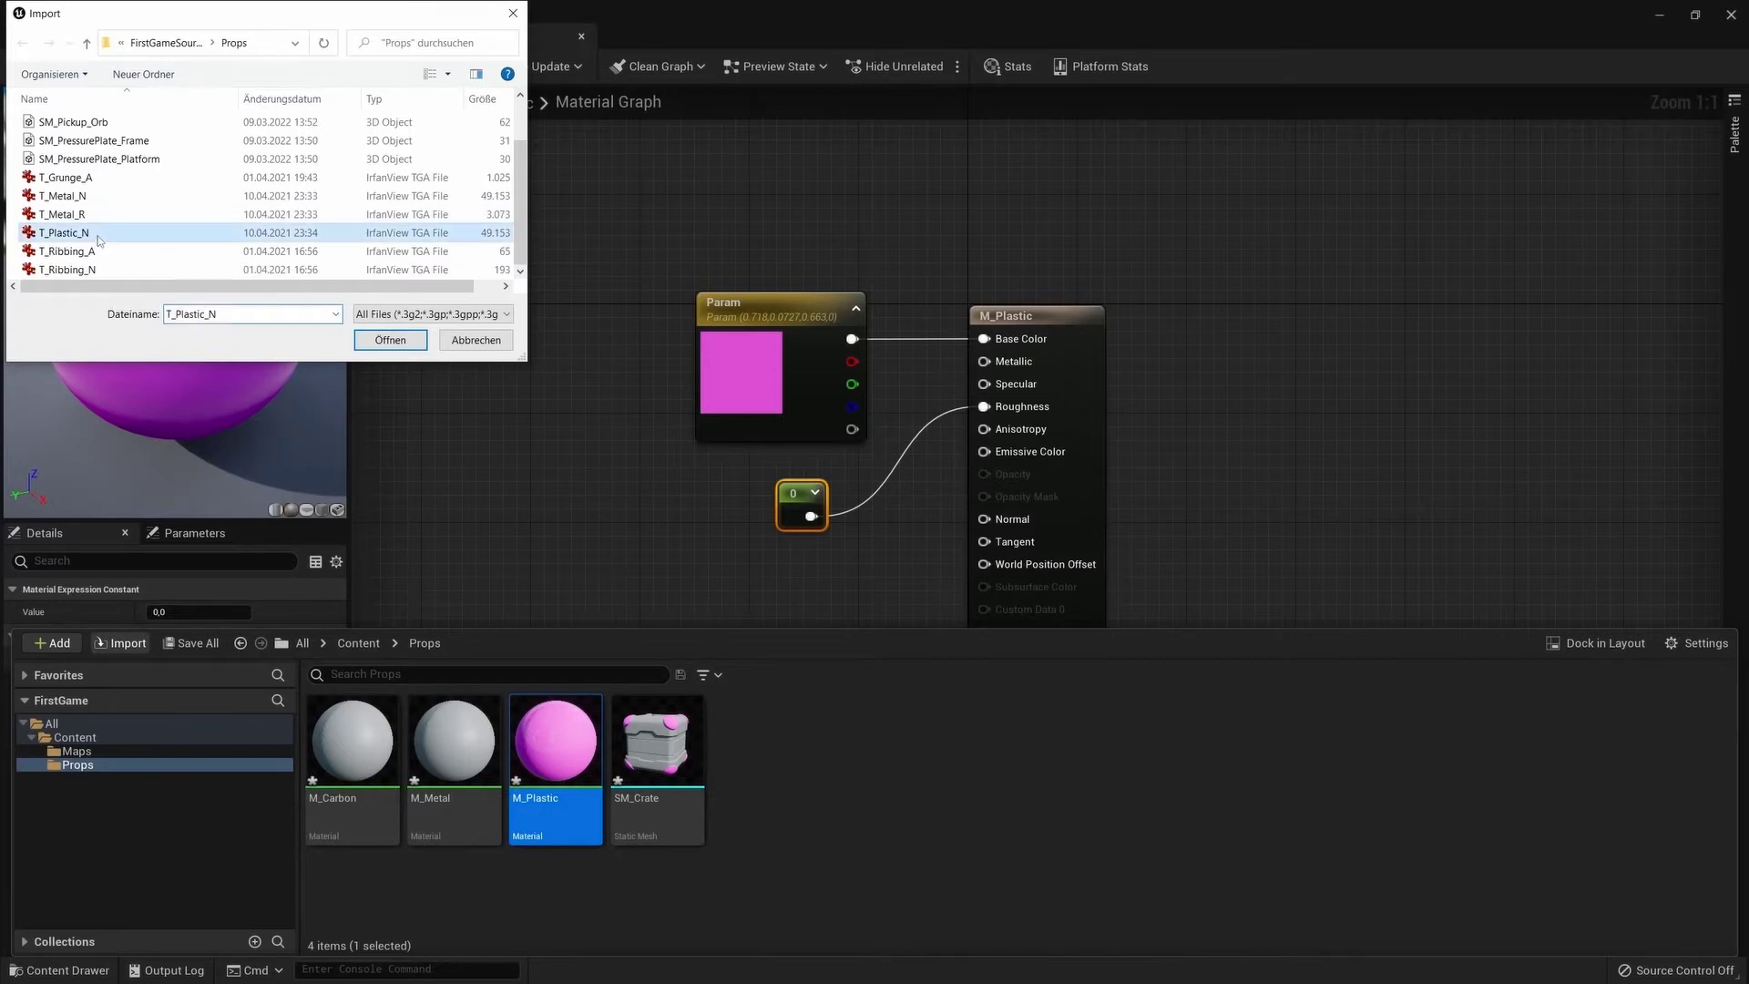
{"action": "left_click", "coordinate": [71, 180], "text": "ctrl"}
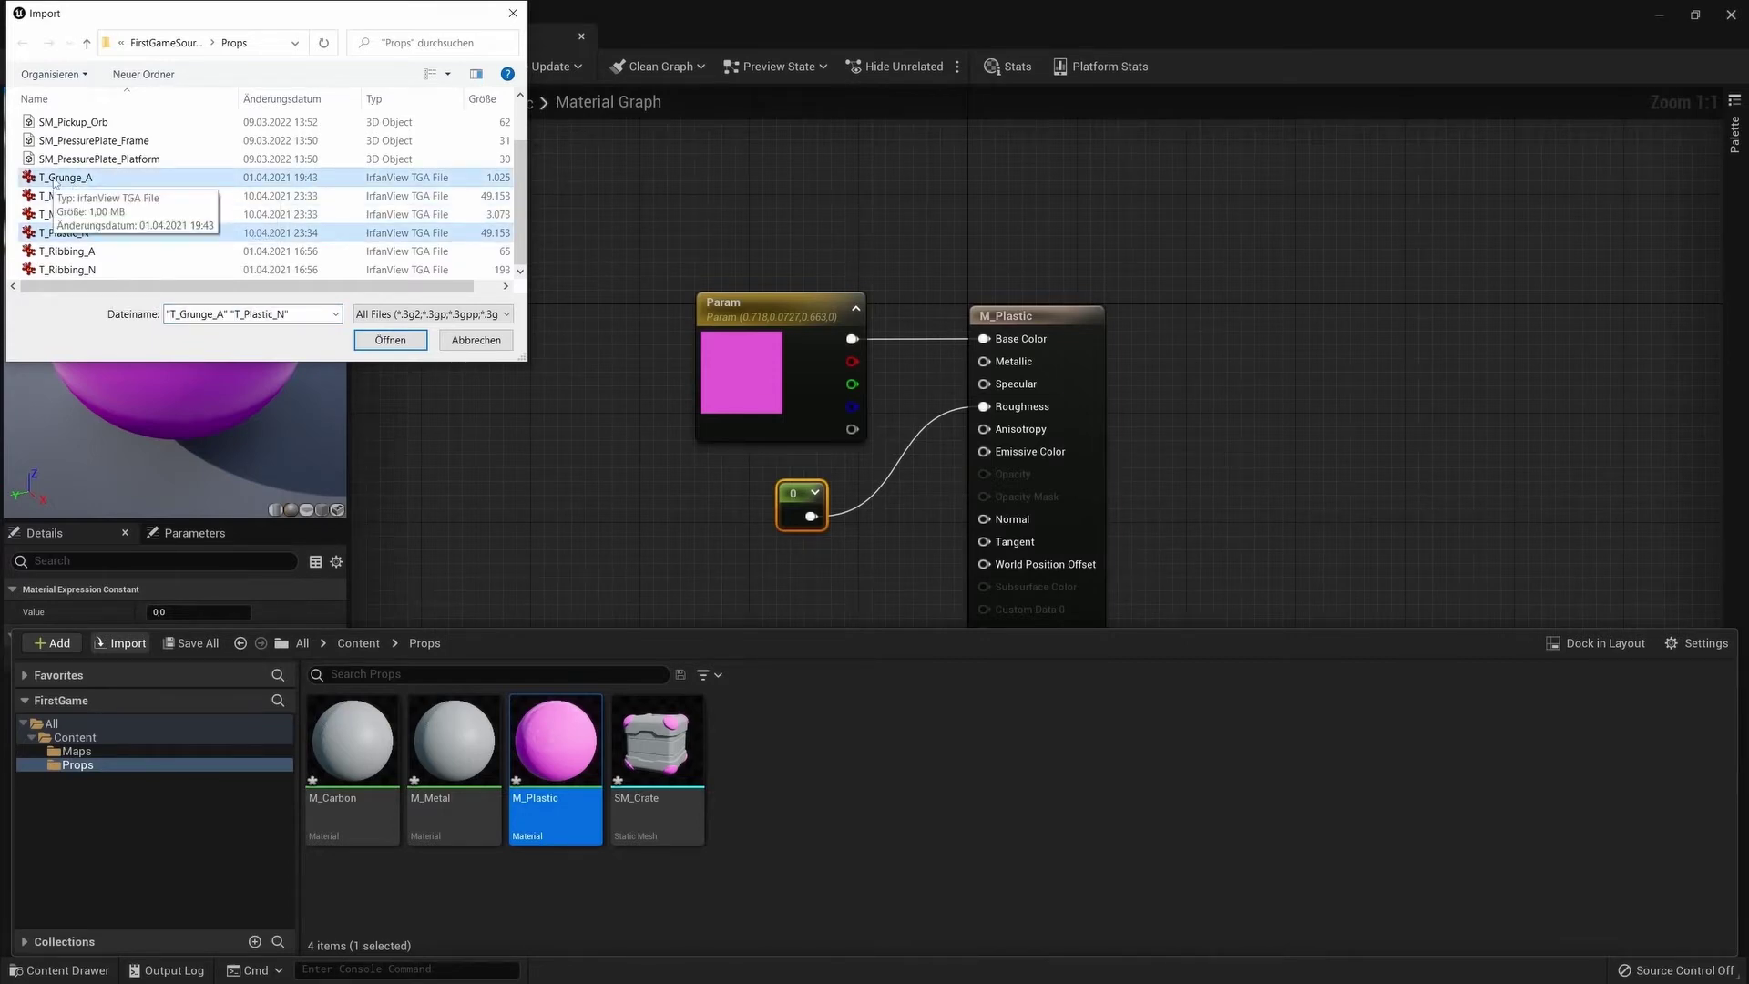
{"action": "left_click", "coordinate": [390, 339]}
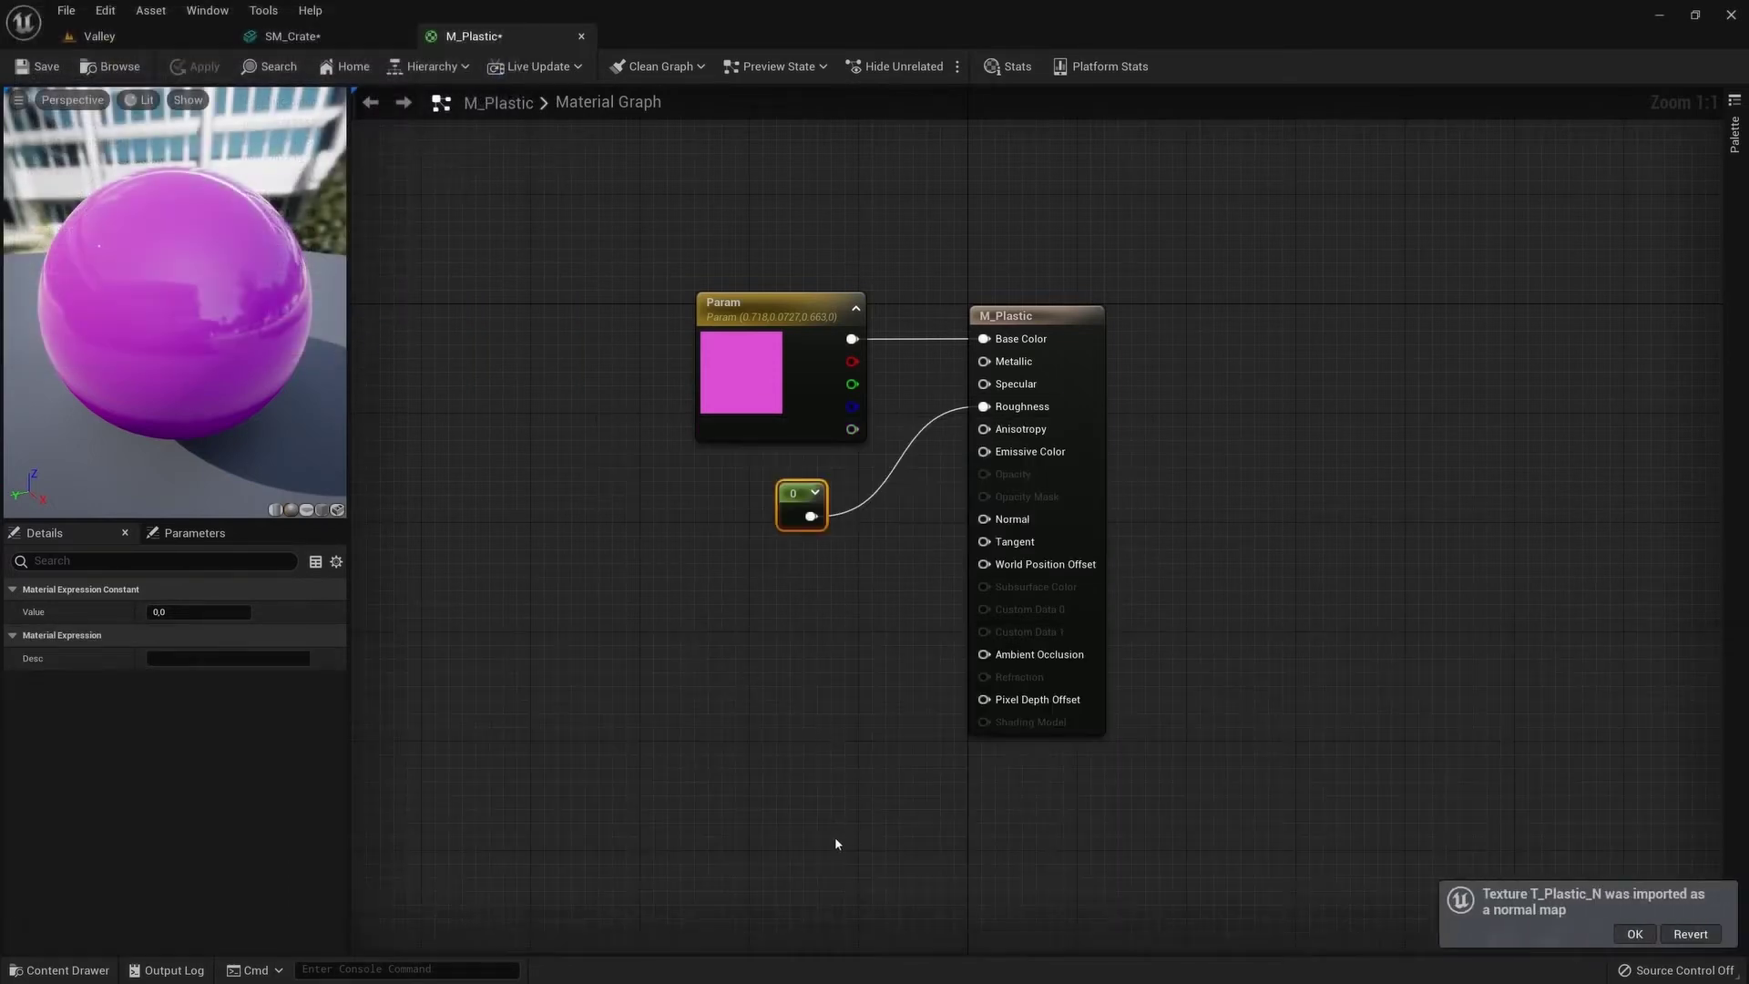
{"action": "key", "text": "ctrl+space"}
Add a T_Plastic_N sample to M_Plastic, wire it to Normal, apply, and inspect a corner
{"action": "mouse_move", "coordinate": [860, 742]}
{"action": "left_mouse_down"}
{"action": "mouse_move", "coordinate": [727, 625]}
{"action": "mouse_move", "coordinate": [694, 563]}
{"action": "left_mouse_up"}
{"action": "mouse_move", "coordinate": [841, 595]}
{"action": "left_mouse_down"}
{"action": "mouse_move", "coordinate": [941, 558]}
{"action": "mouse_move", "coordinate": [971, 523]}
{"action": "left_mouse_up"}
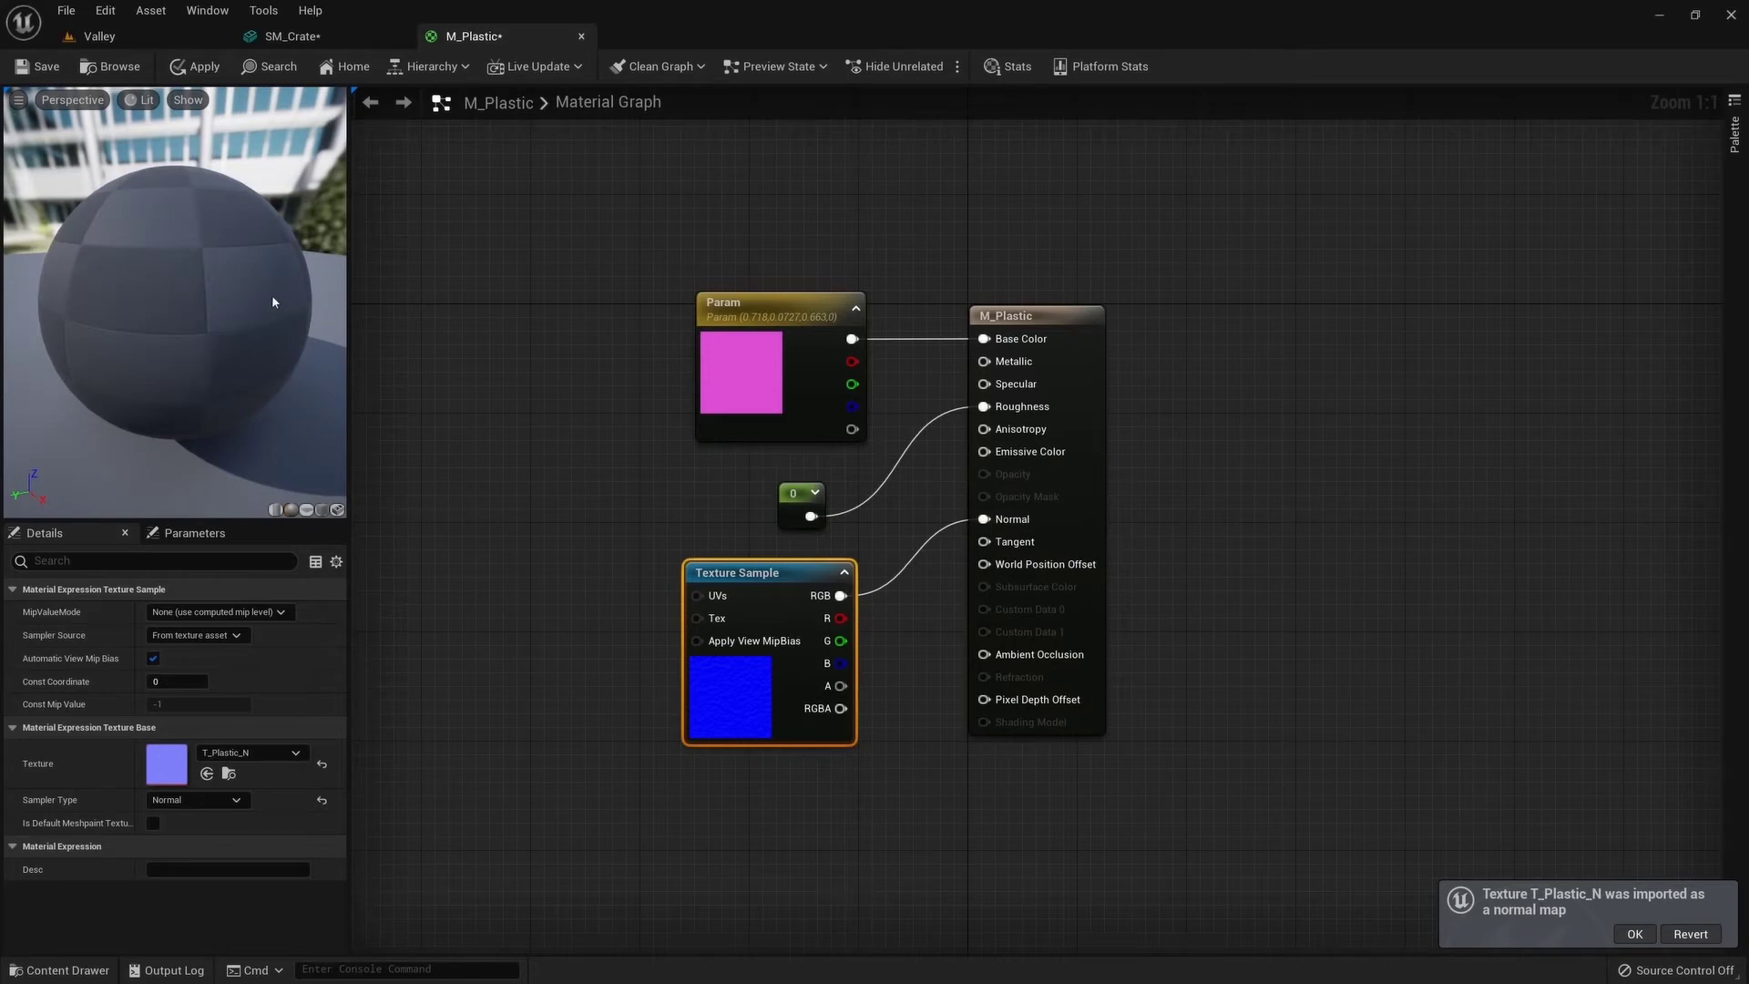
{"action": "right_click_drag", "start_coordinate": [271, 301], "coordinate": [271, 264]}
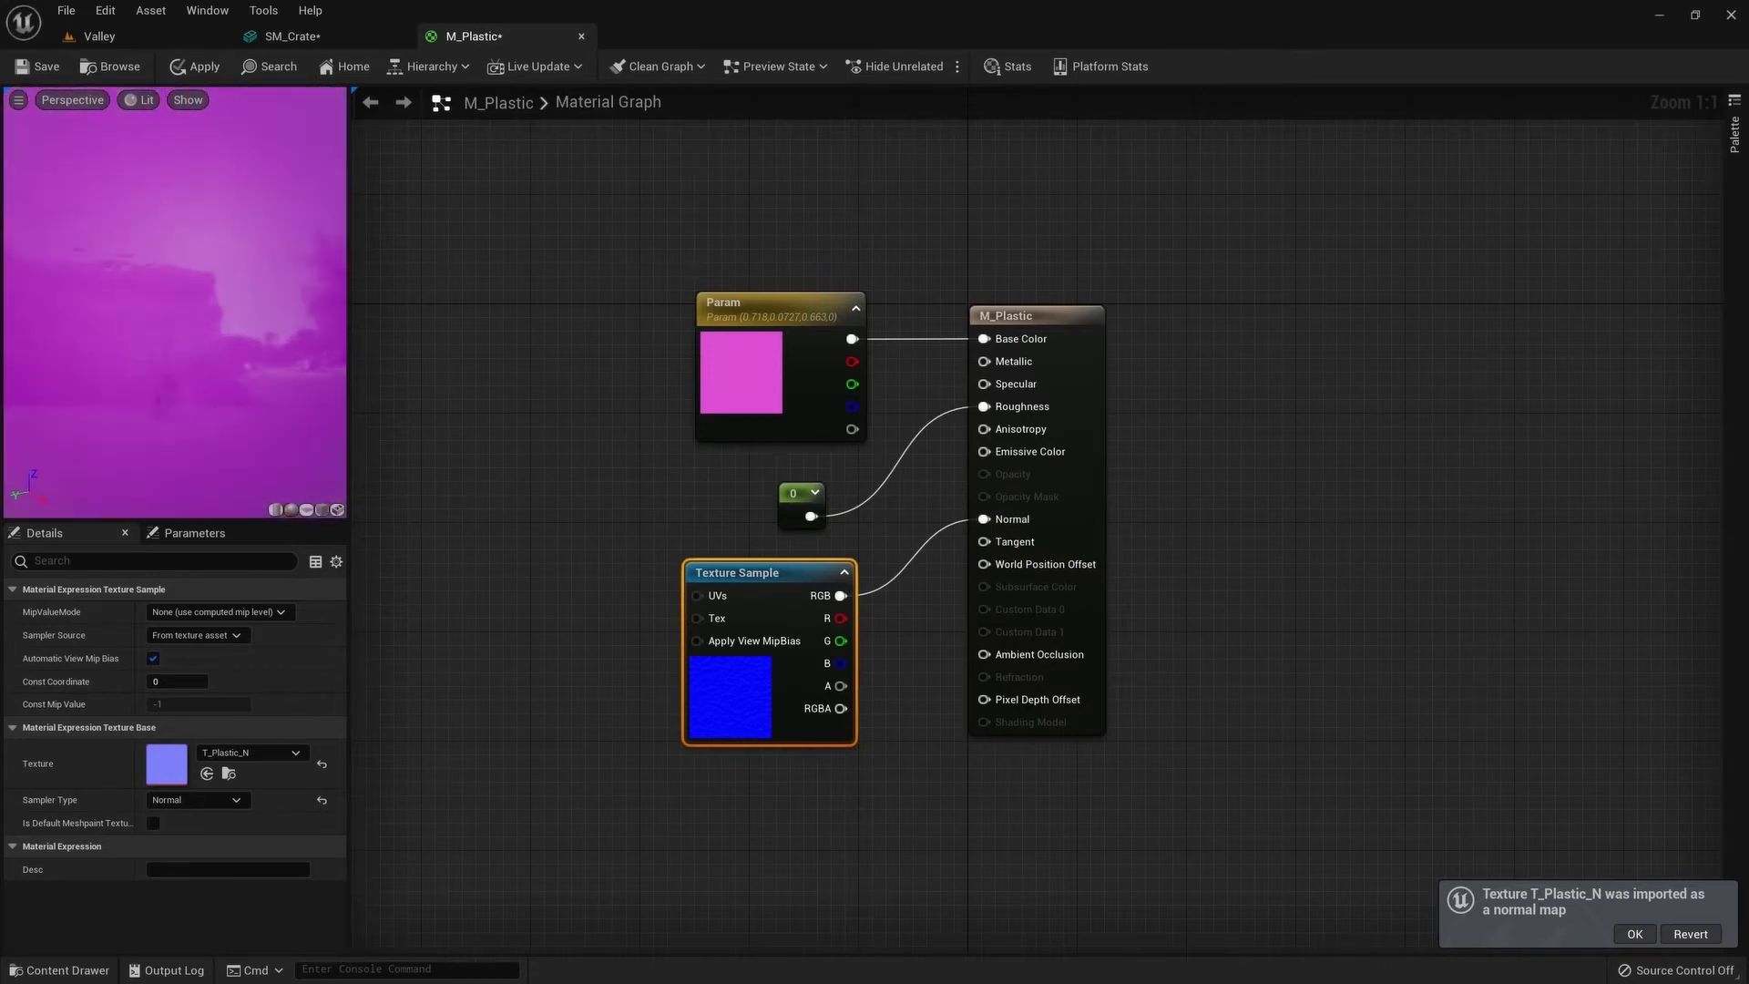
{"action": "scroll", "coordinate": [182, 388], "scroll_direction": "down", "scroll_amount": 5}
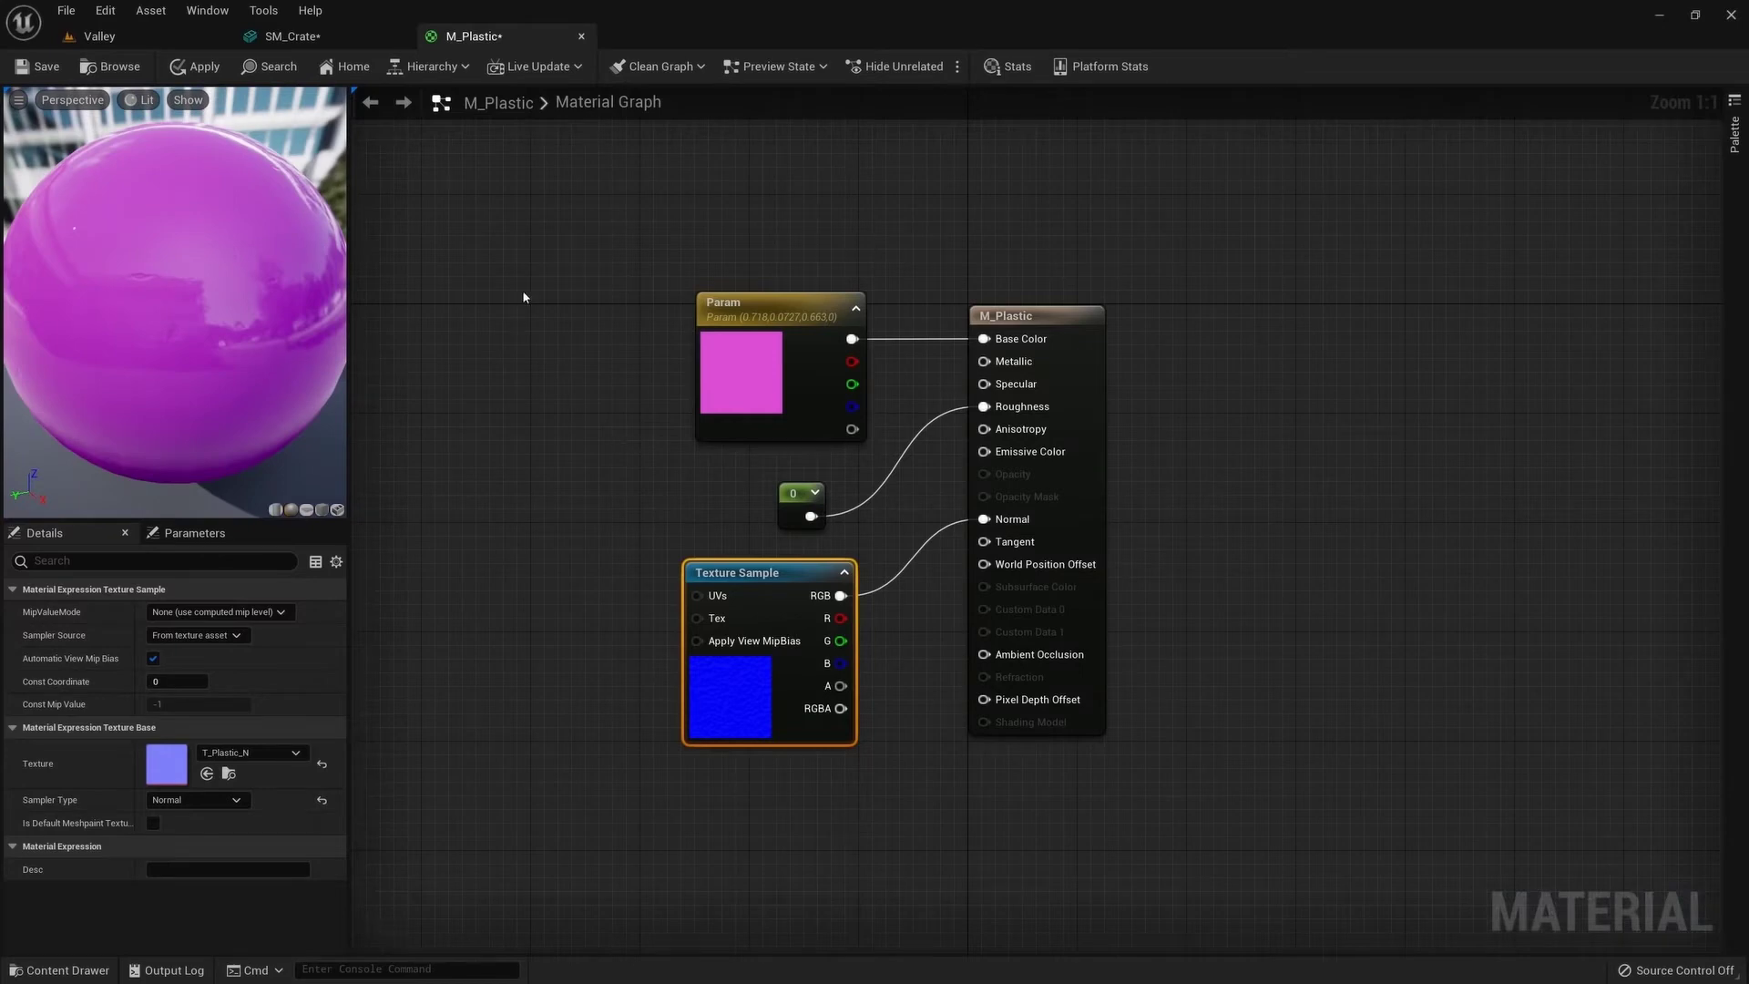
{"action": "left_click", "coordinate": [323, 31]}
{"action": "mouse_move", "coordinate": [640, 409]}
{"action": "left_mouse_down"}
{"action": "mouse_move", "coordinate": [640, 364]}
{"action": "mouse_move", "coordinate": [624, 510]}
{"action": "left_mouse_up"}
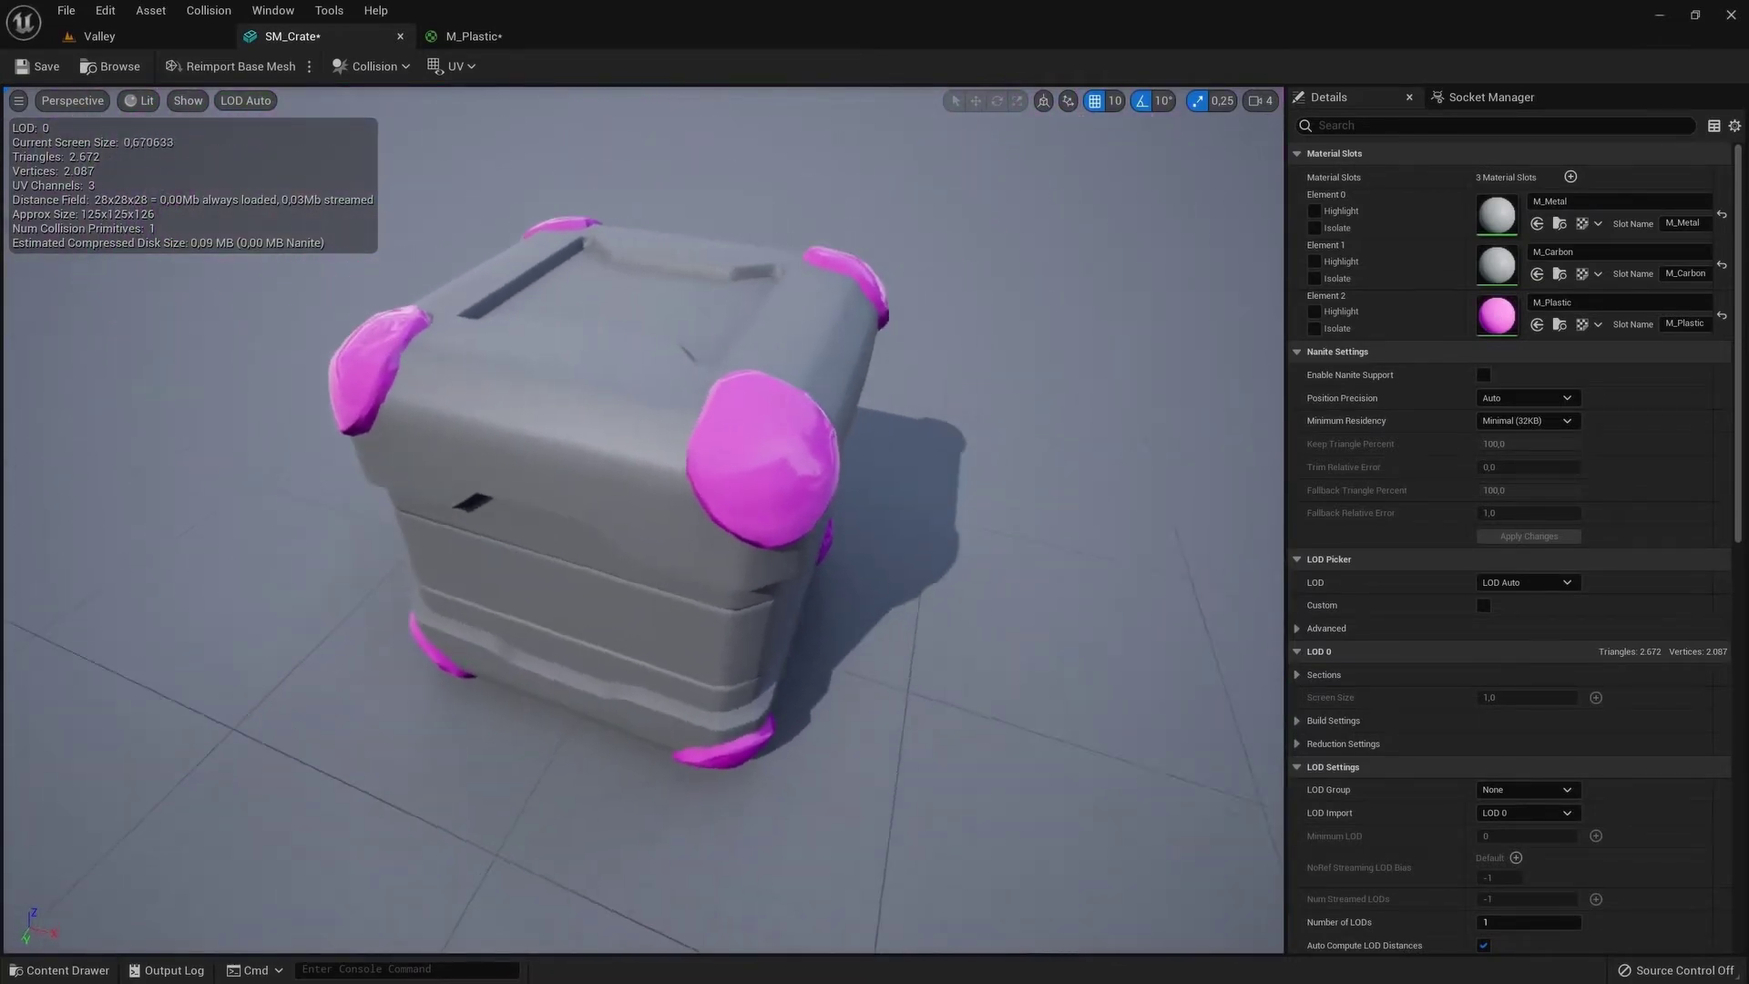
Replace M_Plastic's roughness constant with a T_Grunge_A sample, tidy the nodes, and apply
{"action": "left_click", "coordinate": [482, 38]}
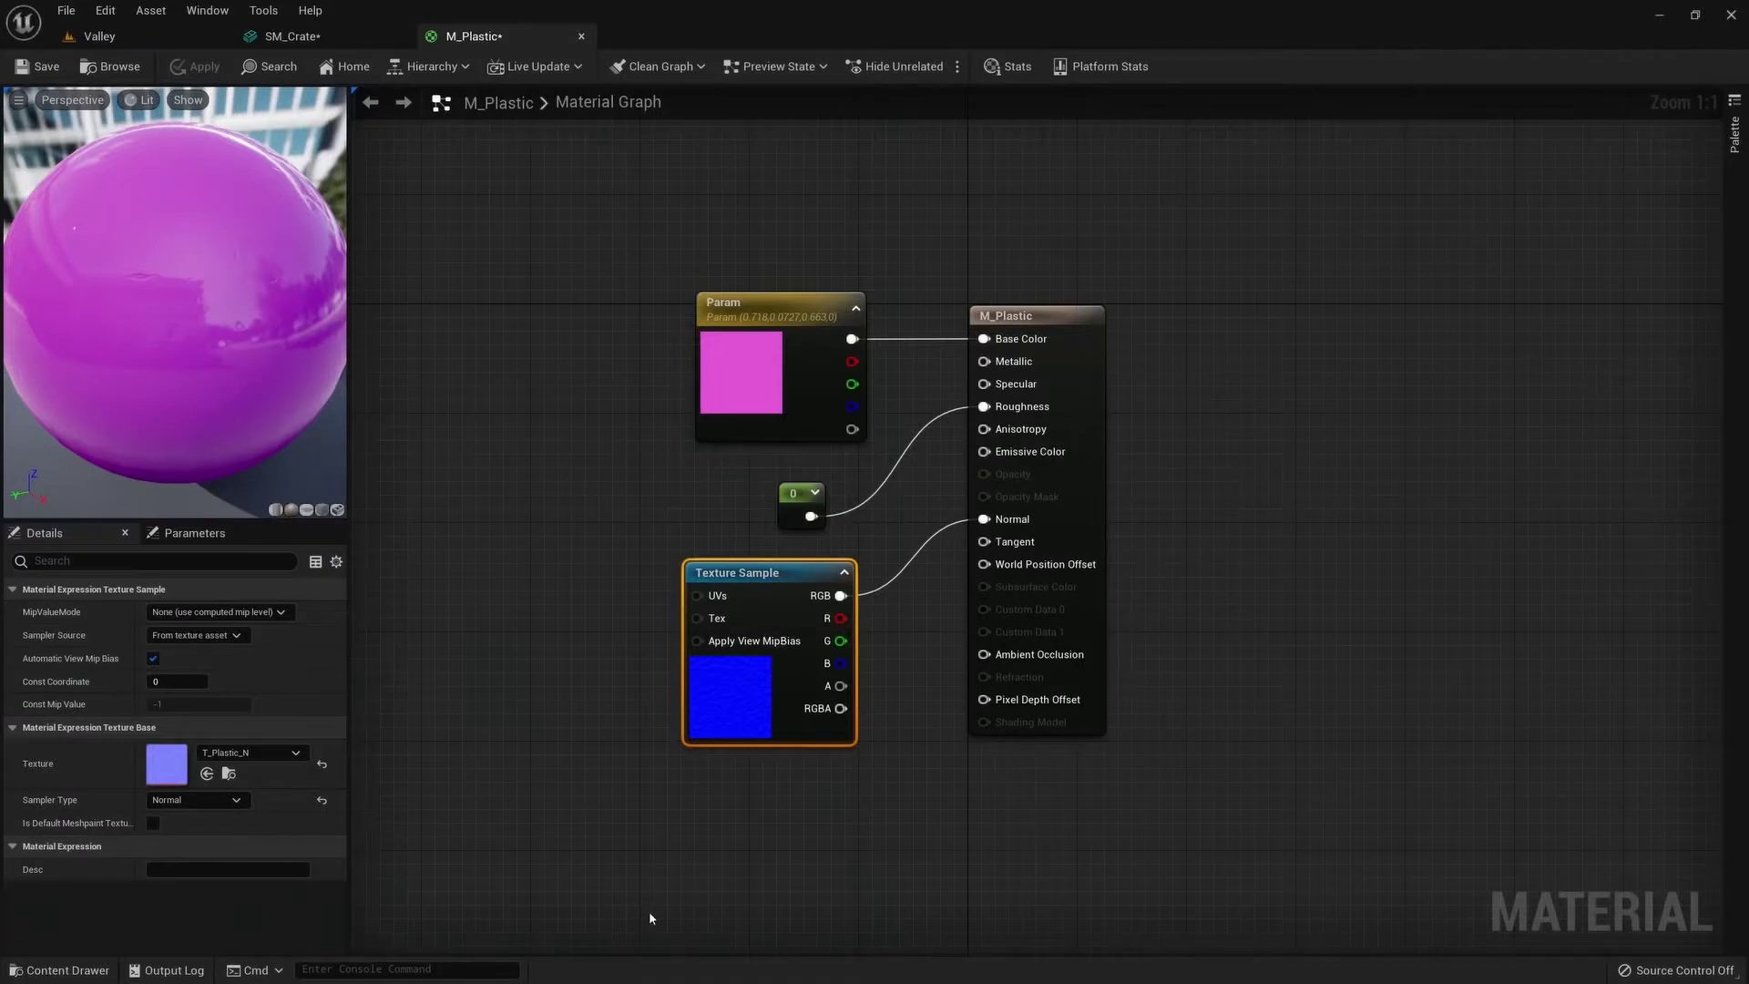
{"action": "key", "text": "ctrl+space"}
{"action": "left_click_drag", "start_coordinate": [754, 734], "coordinate": [474, 478]}
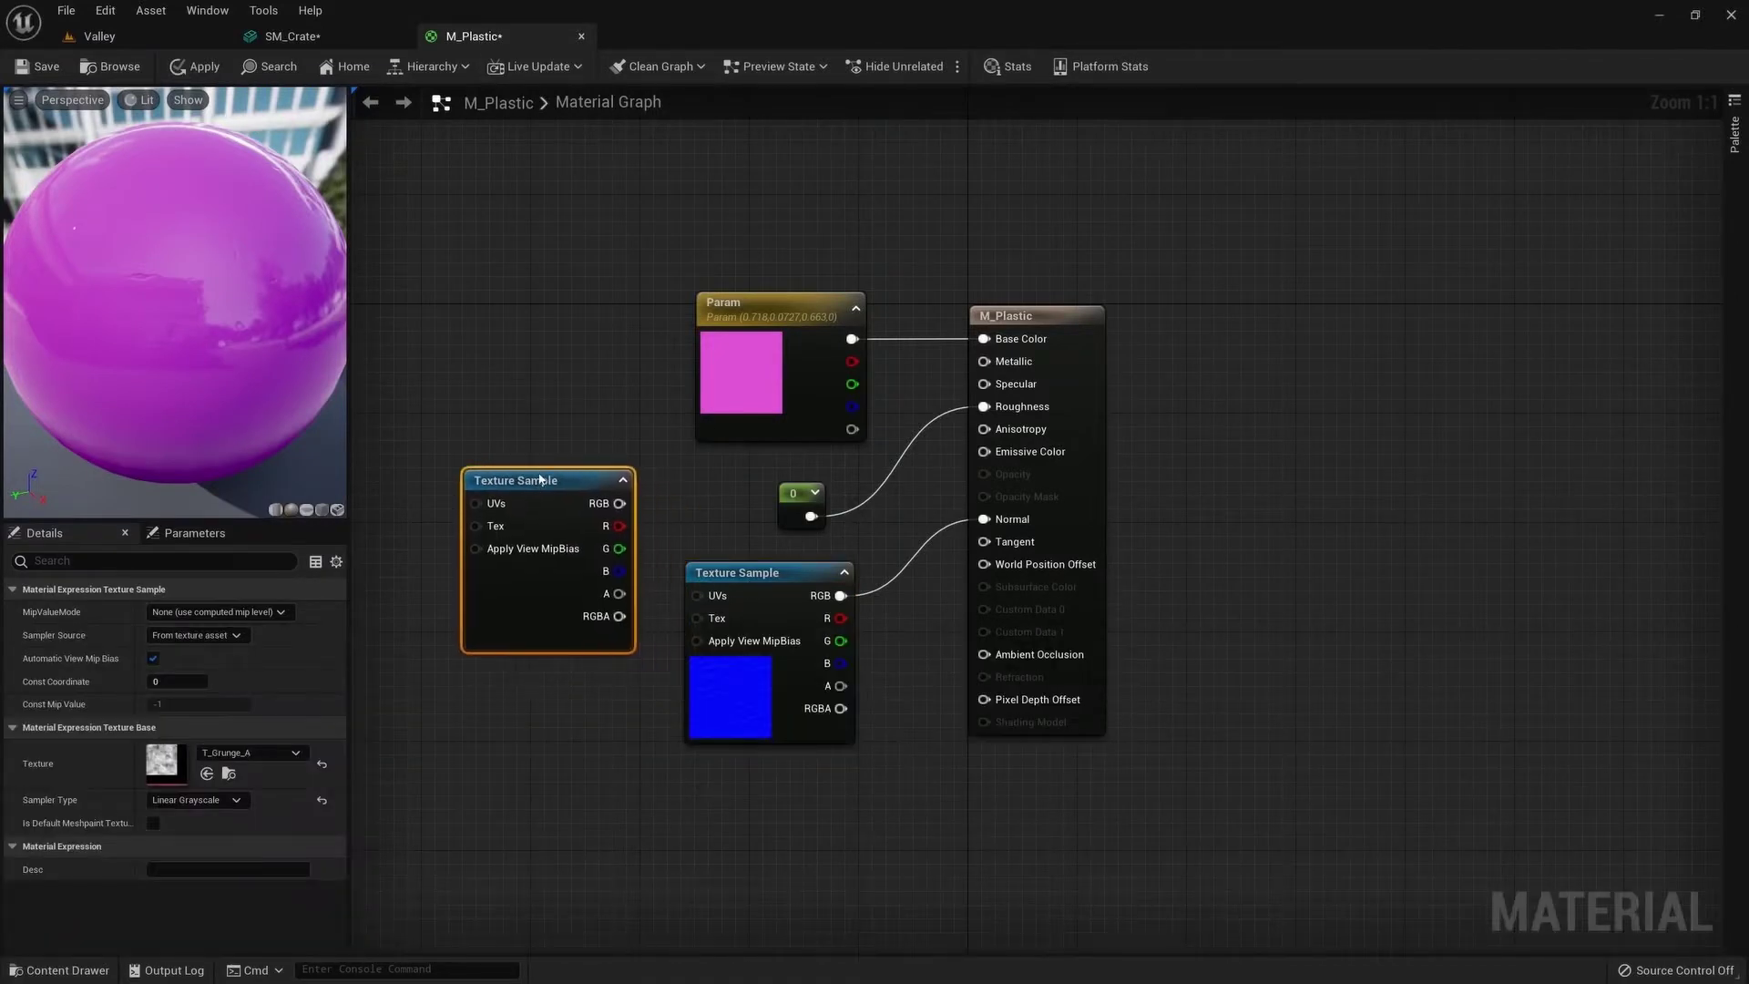
{"action": "left_click_drag", "start_coordinate": [619, 503], "coordinate": [989, 410]}
{"action": "left_click_drag", "start_coordinate": [819, 332], "coordinate": [599, 262]}
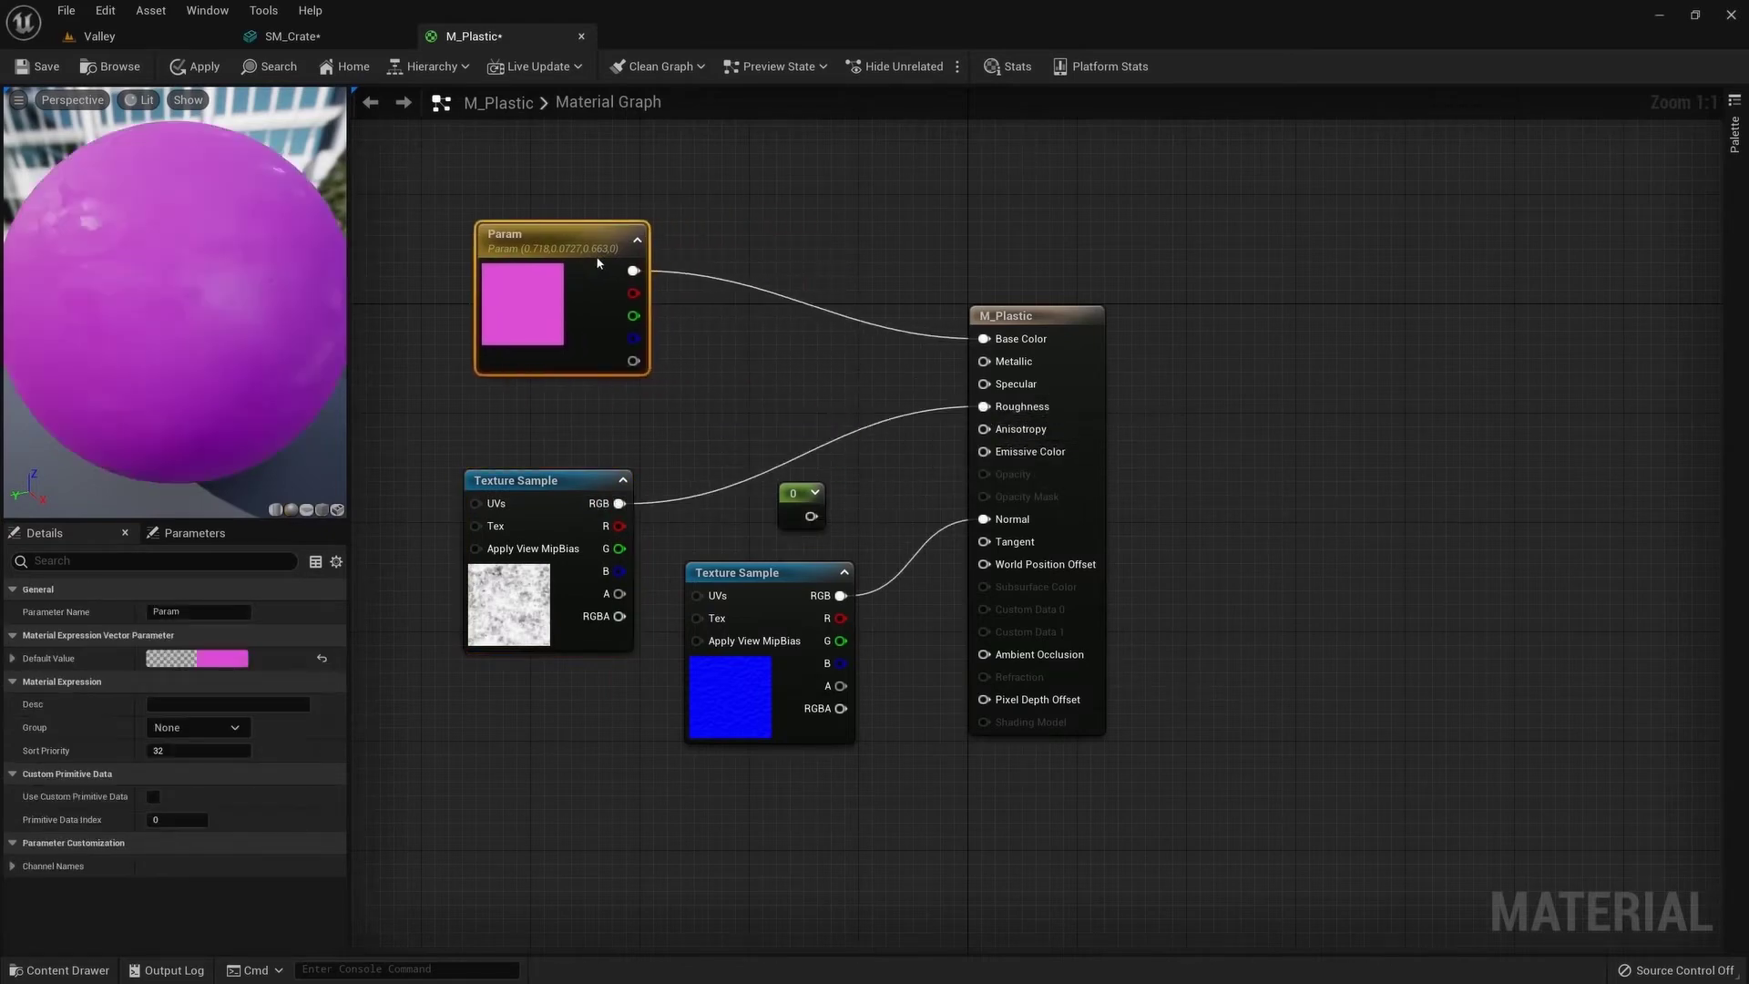
{"action": "left_click_drag", "start_coordinate": [756, 572], "coordinate": [560, 697]}
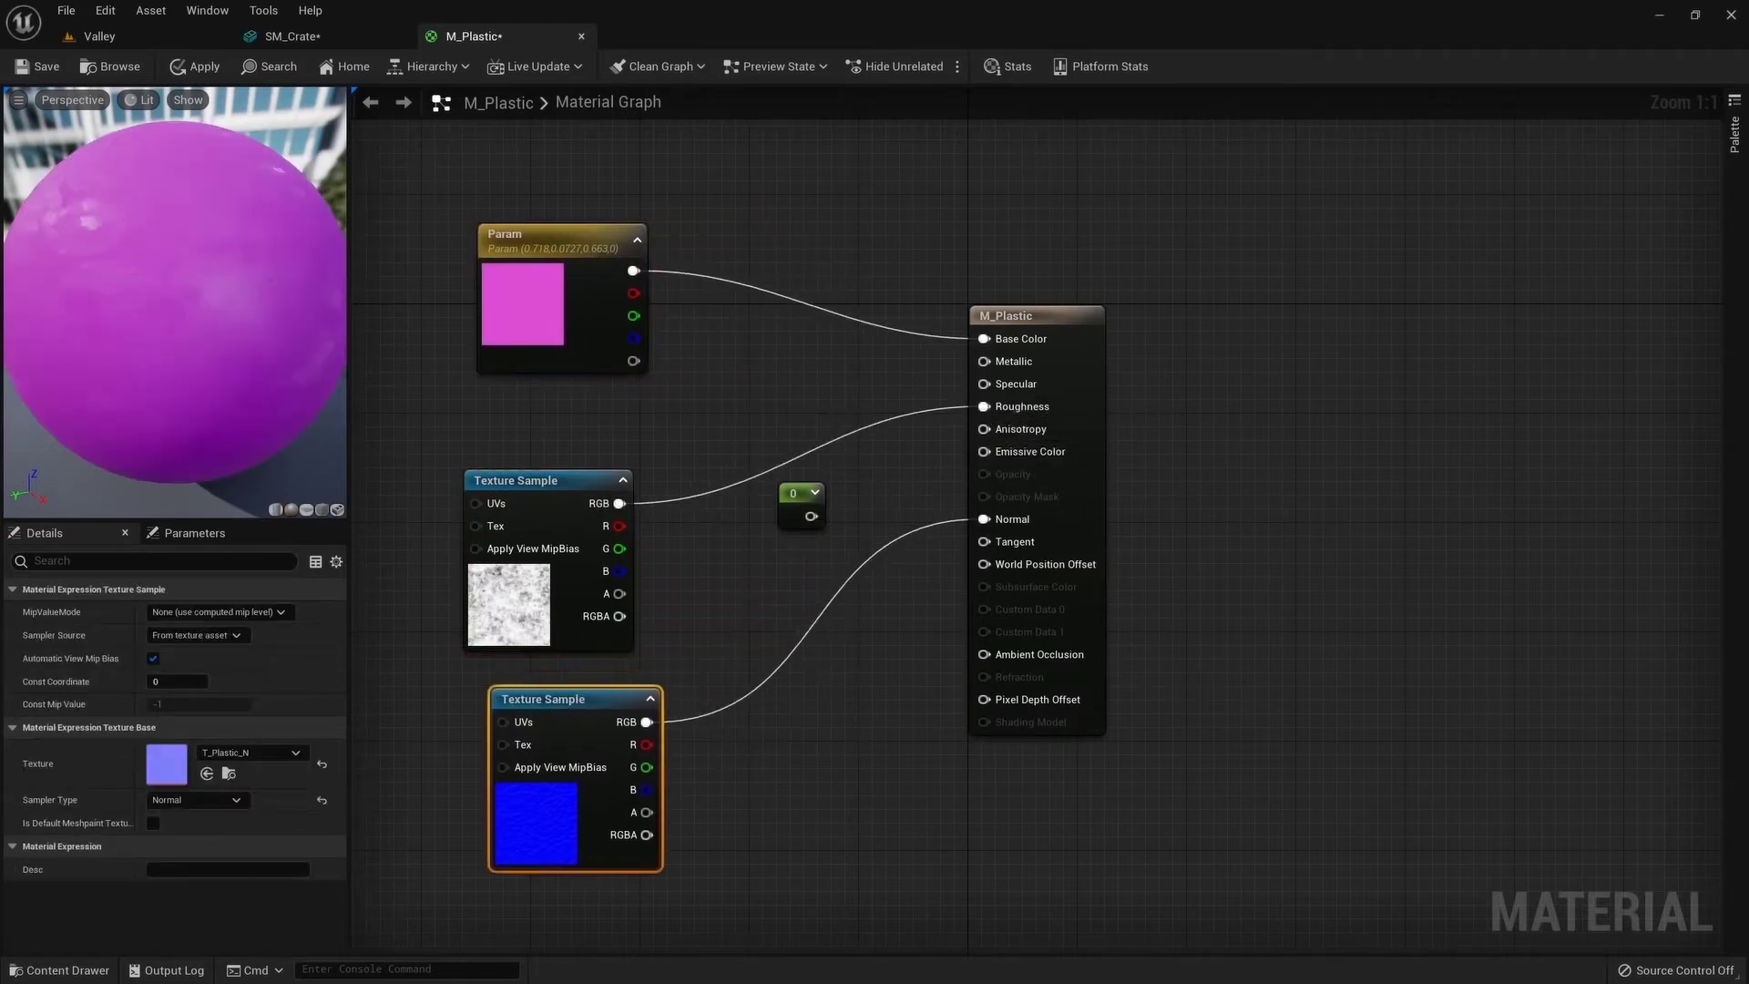
{"action": "left_click_drag", "start_coordinate": [173, 301], "coordinate": [237, 291]}
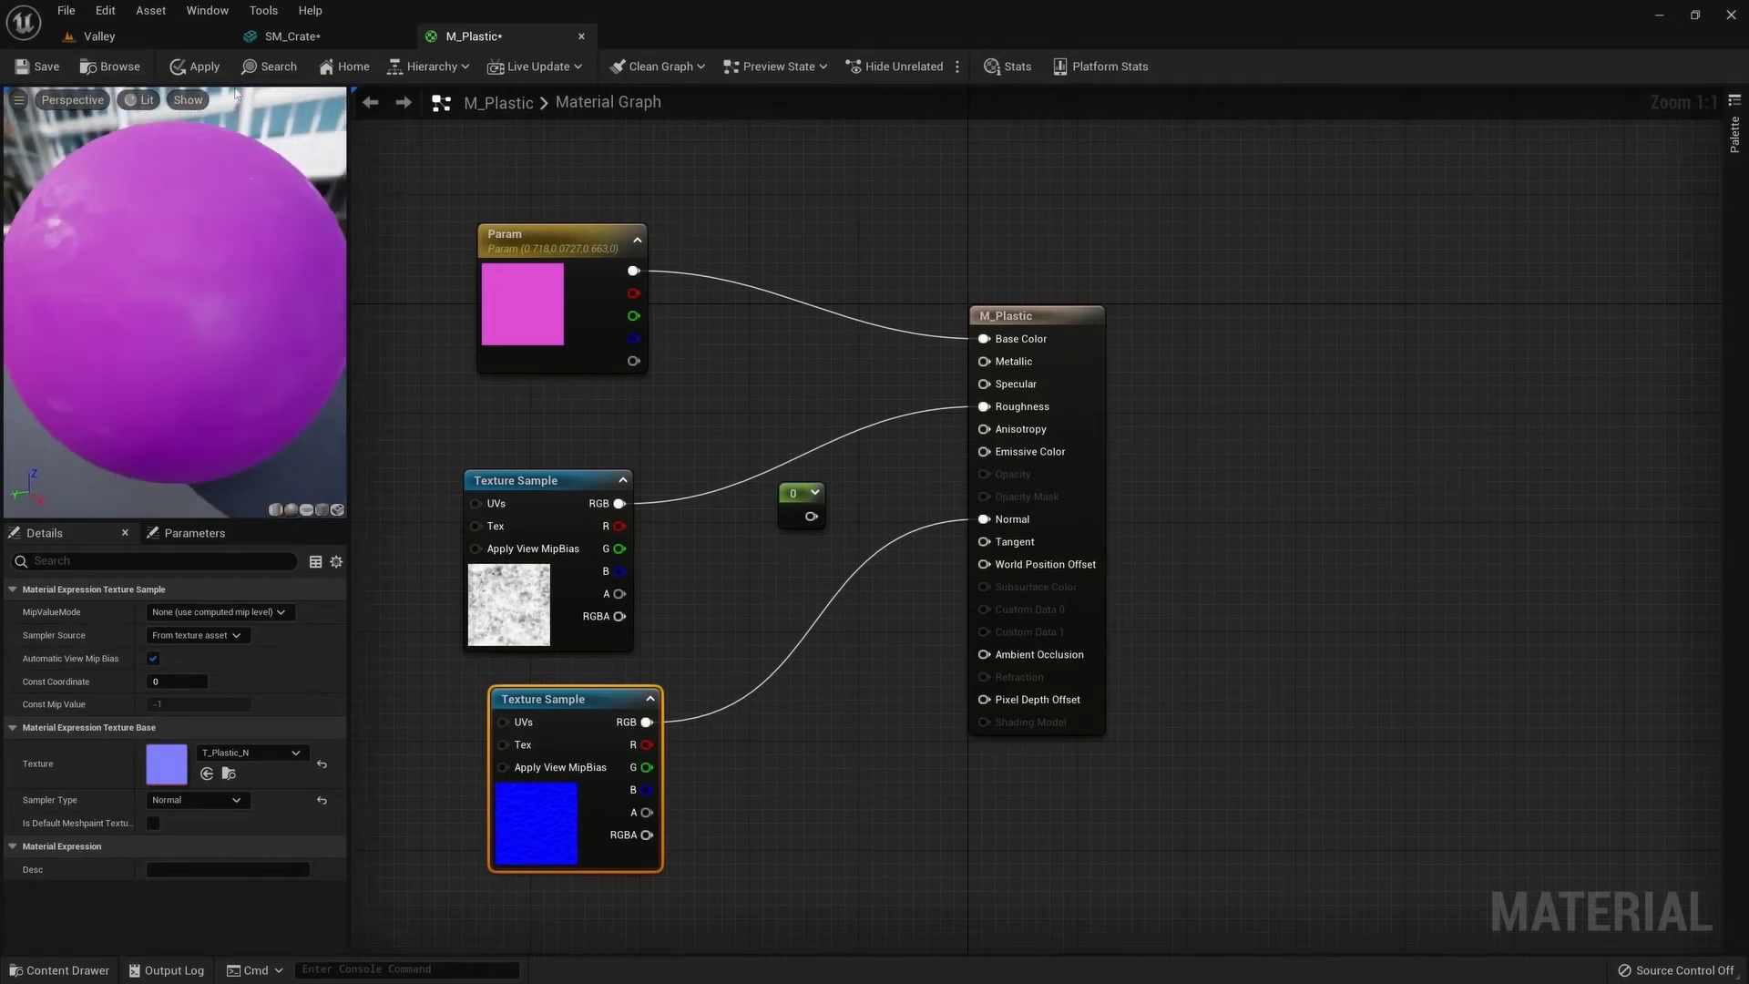
{"action": "left_click", "coordinate": [212, 68]}
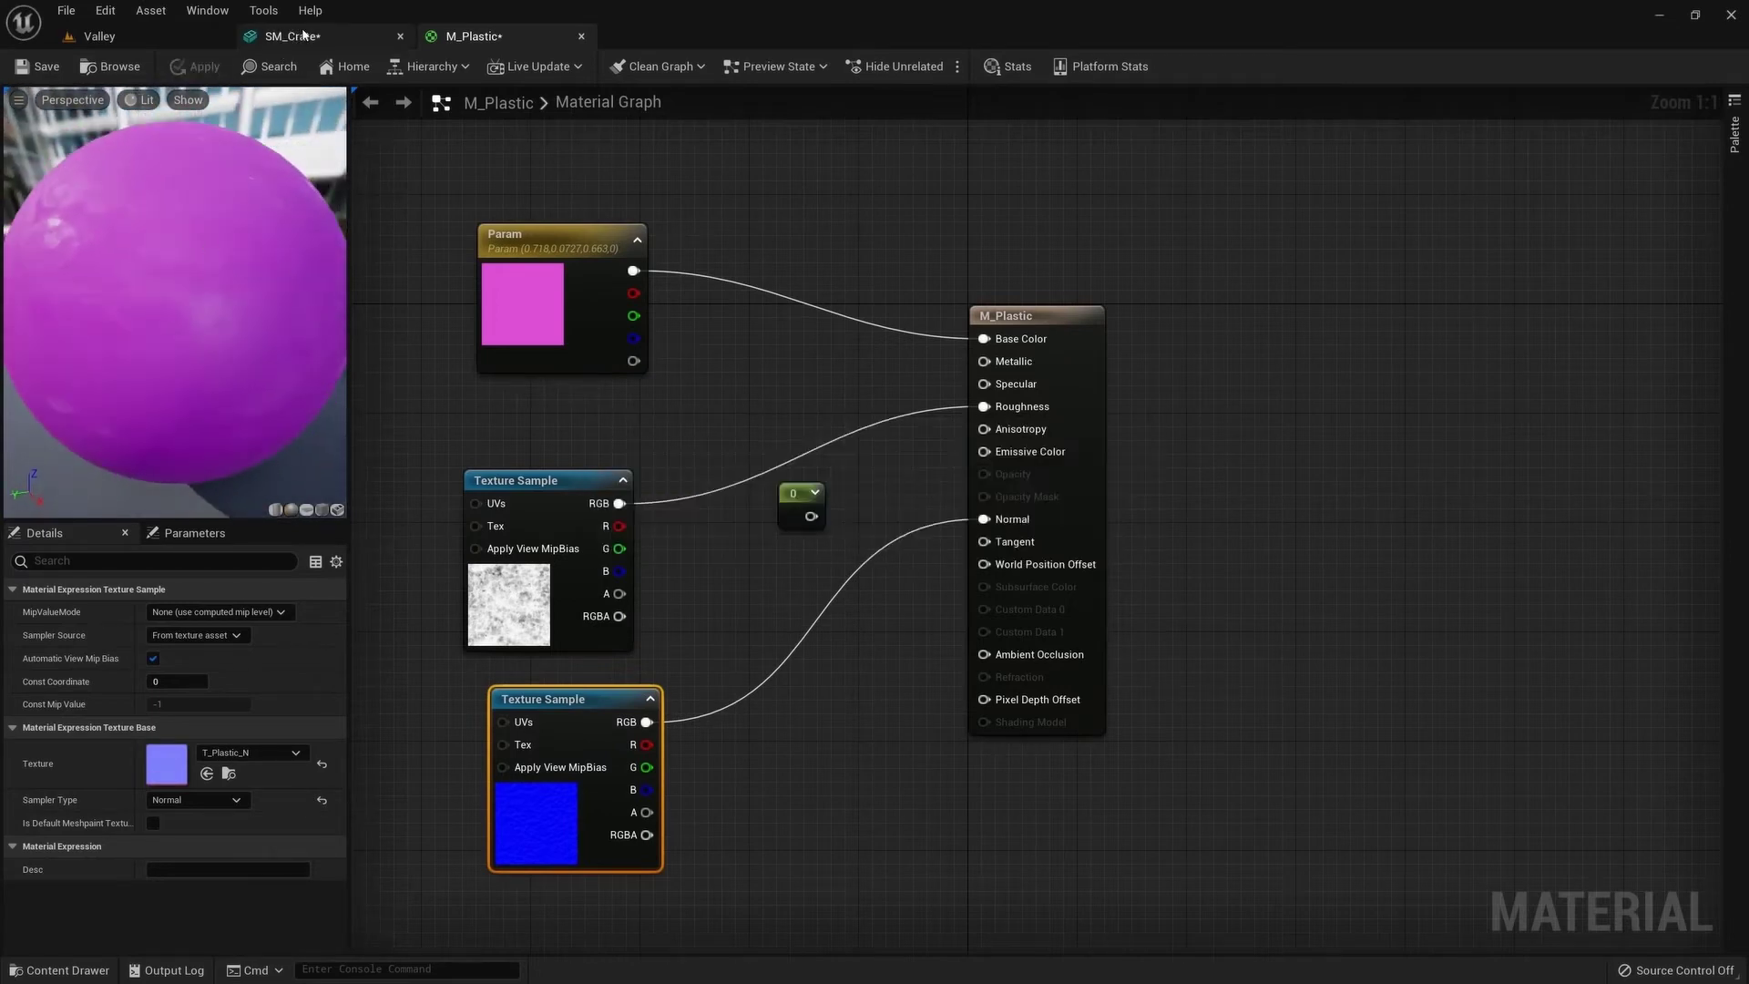
Check the updated crate, then find M_Metal among the Props assets
{"action": "left_click", "coordinate": [300, 38]}
{"action": "mouse_move", "coordinate": [631, 335]}
{"action": "left_mouse_down"}
{"action": "mouse_move", "coordinate": [631, 391]}
{"action": "mouse_move", "coordinate": [631, 347]}
{"action": "left_mouse_up"}
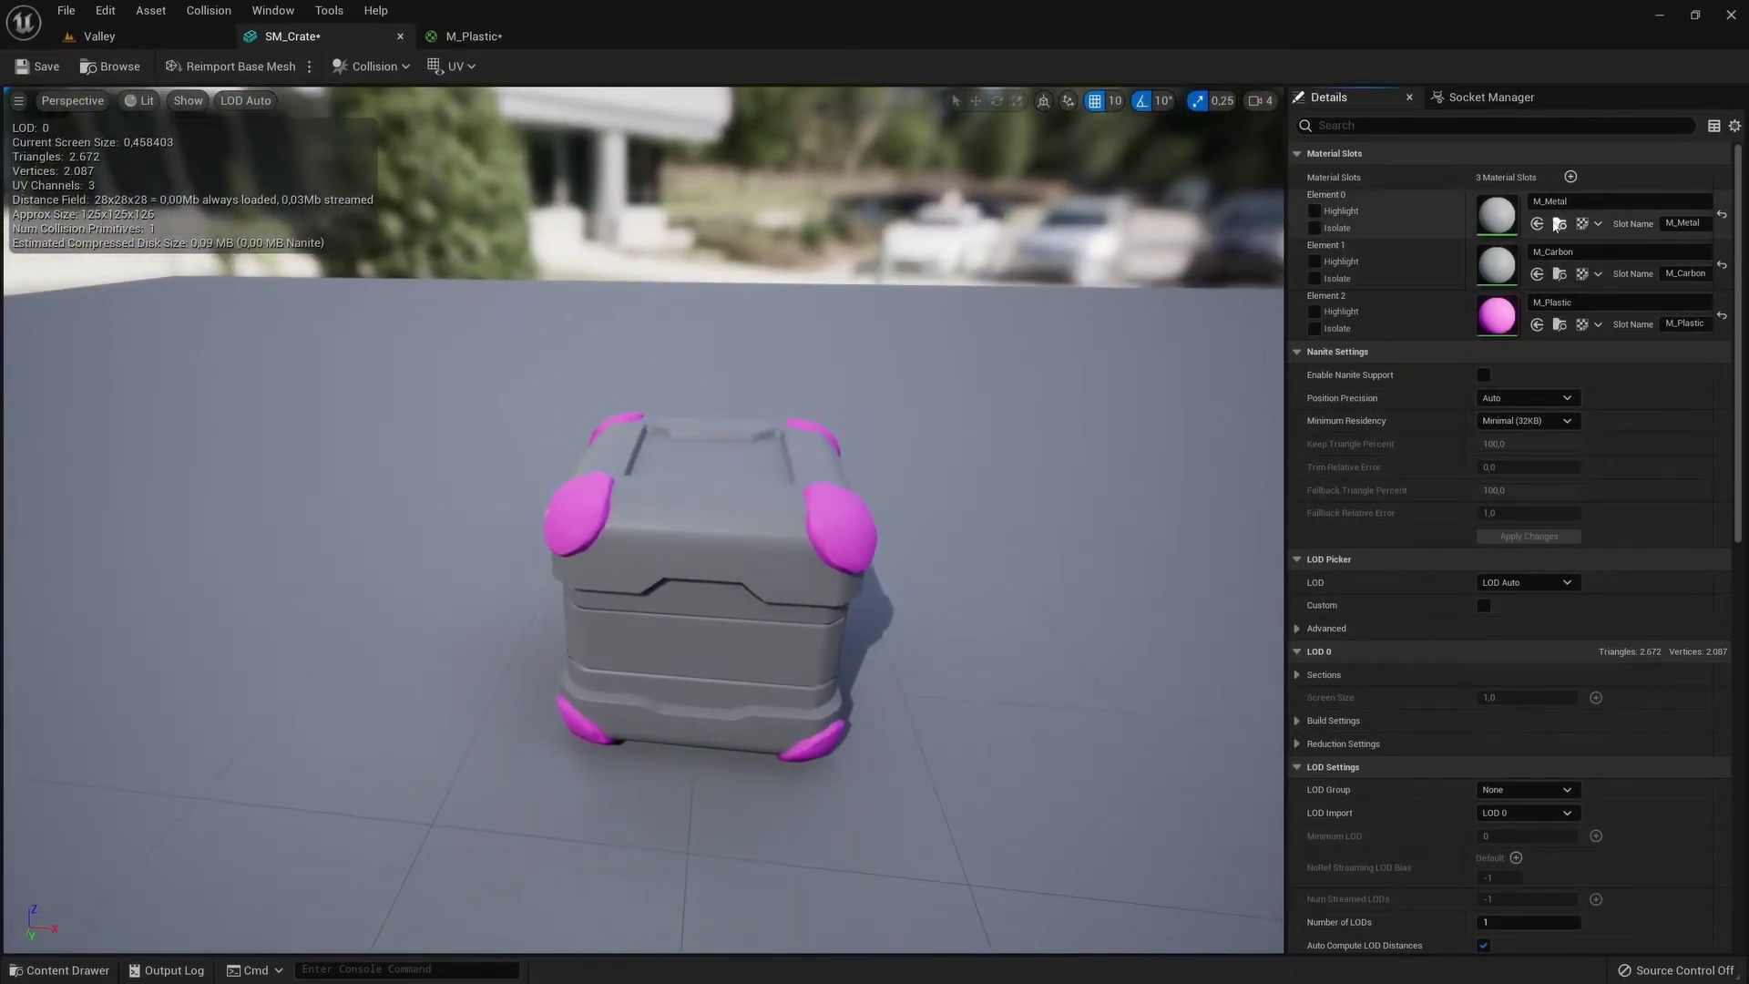
{"action": "left_click", "coordinate": [1559, 224]}
Open M_Metal and change its Param colour to light grey
{"action": "double_click", "coordinate": [428, 831]}
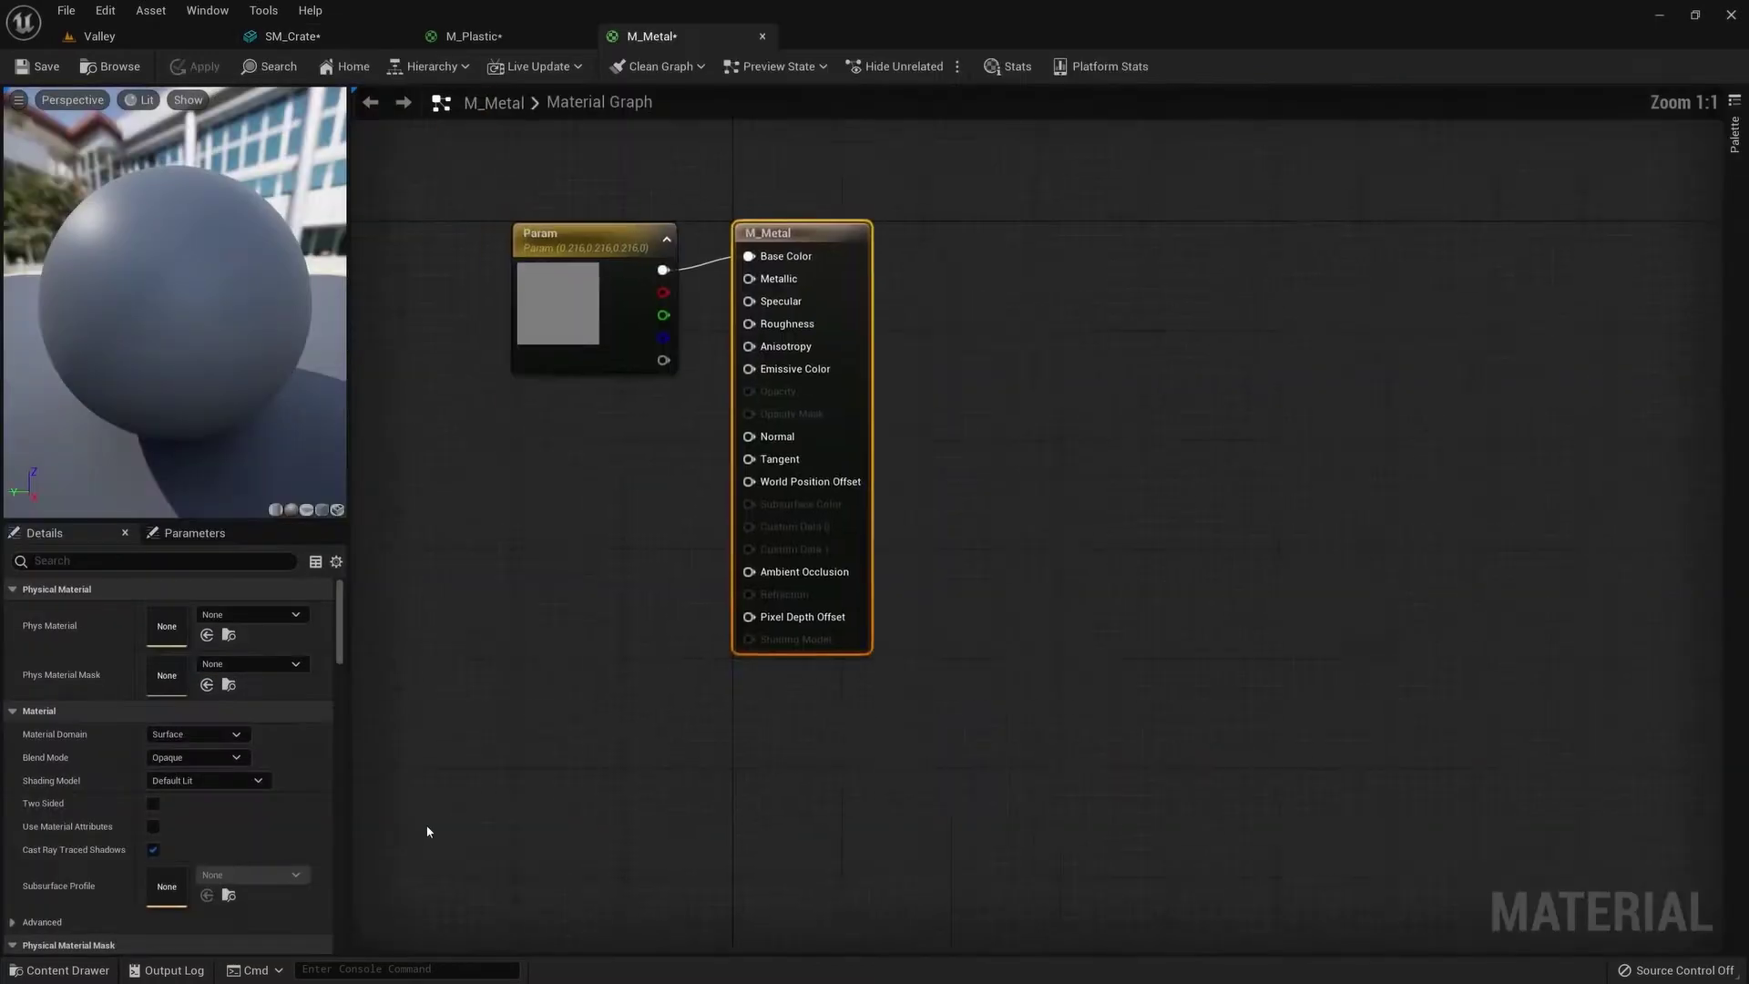
{"action": "left_click_drag", "start_coordinate": [824, 347], "coordinate": [727, 264]}
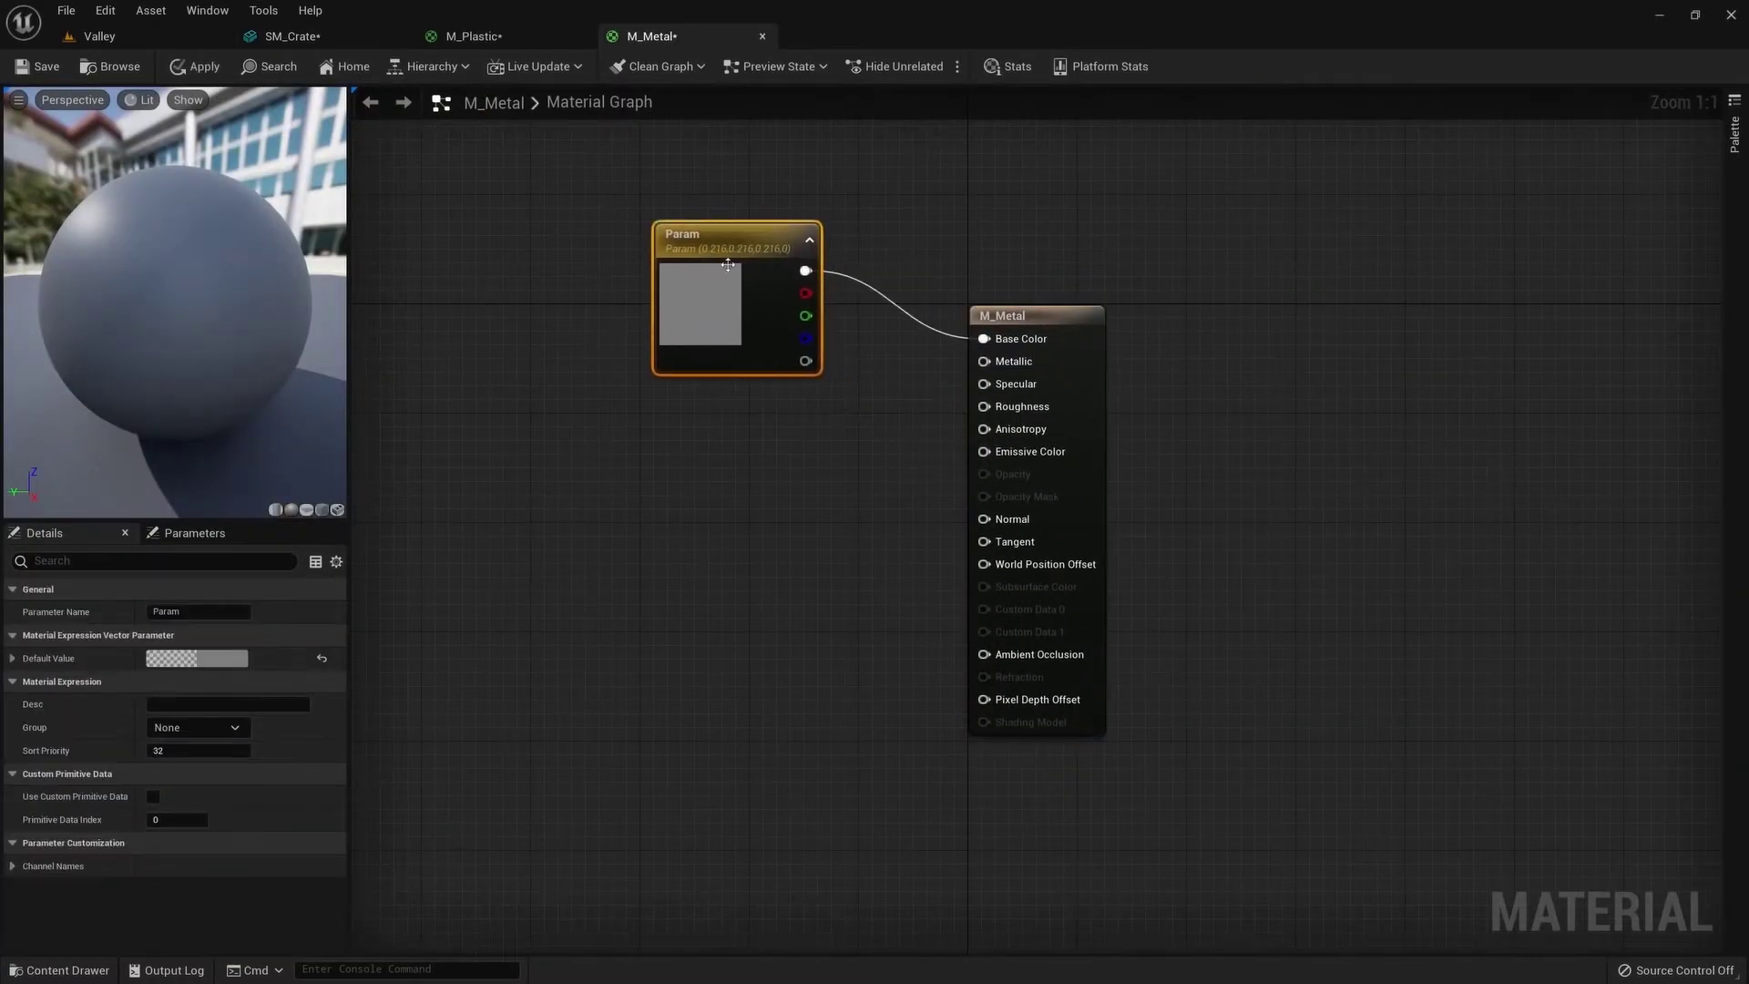
{"action": "left_click", "coordinate": [196, 658]}
{"action": "left_click_drag", "start_coordinate": [927, 528], "coordinate": [927, 437]}
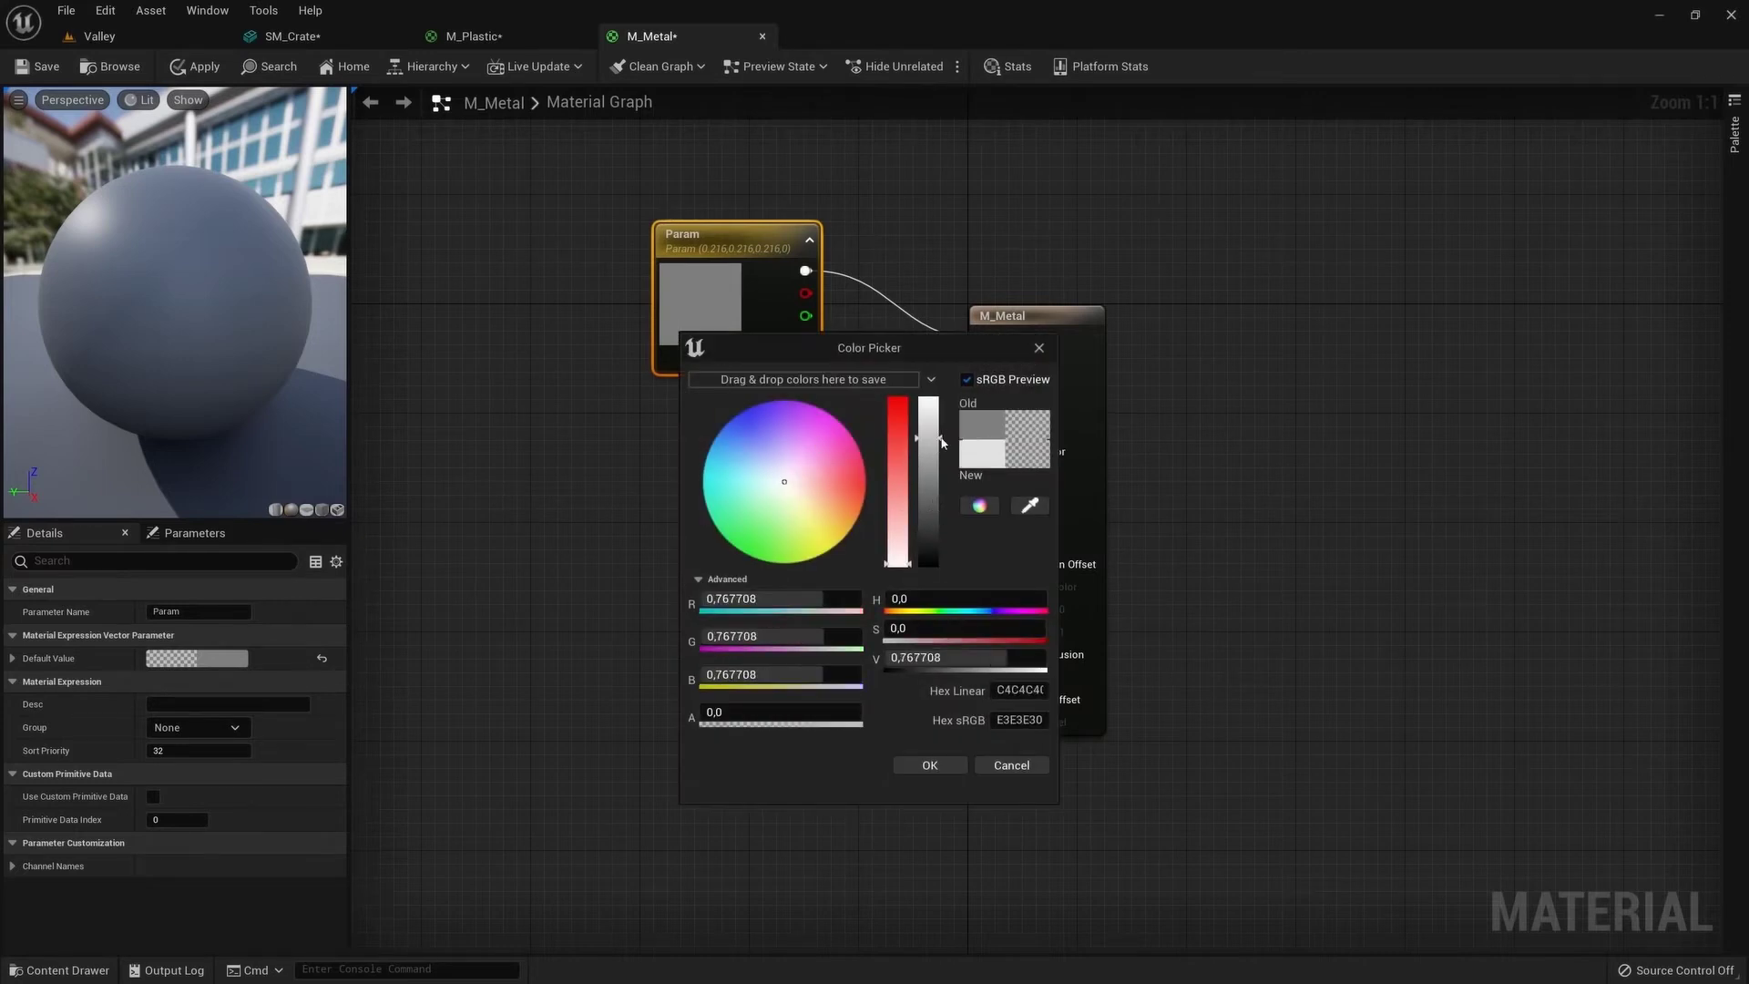
{"action": "left_click", "coordinate": [929, 766]}
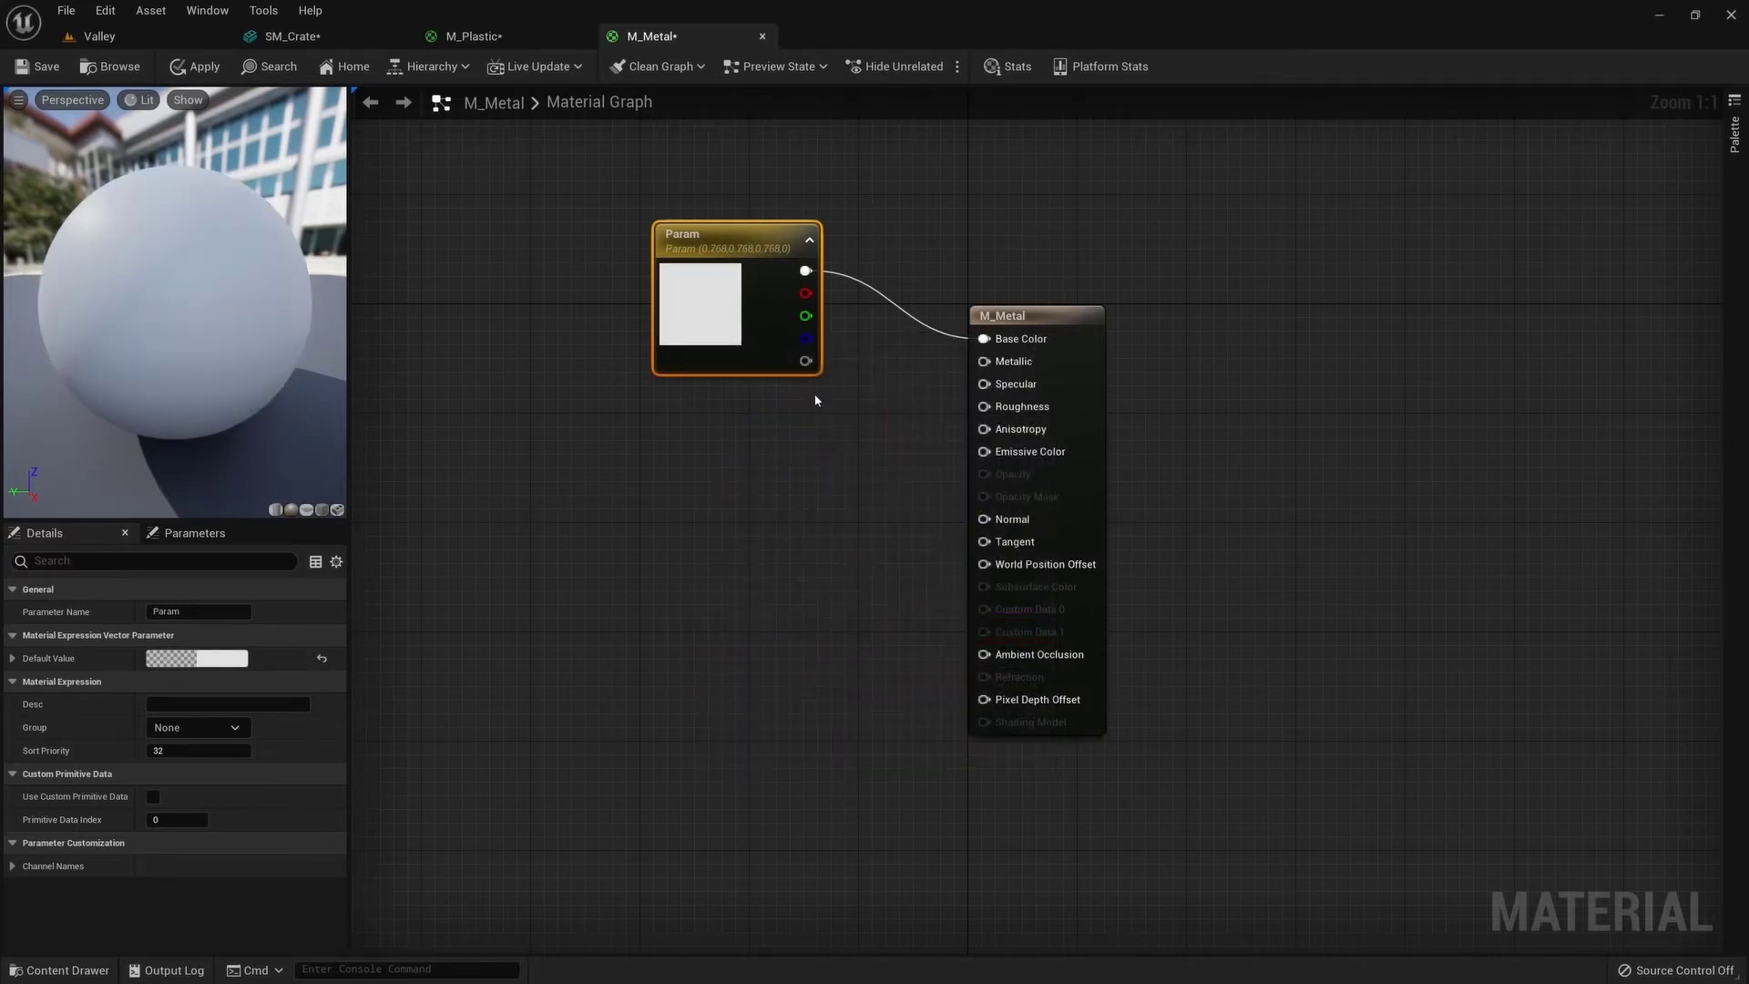
Connect a Constant with value 1 to M_Metal's Metallic input
{"action": "left_click", "coordinate": [816, 401]}
{"action": "left_click", "coordinate": [811, 424]}
{"action": "left_click_drag", "start_coordinate": [842, 456], "coordinate": [984, 361]}
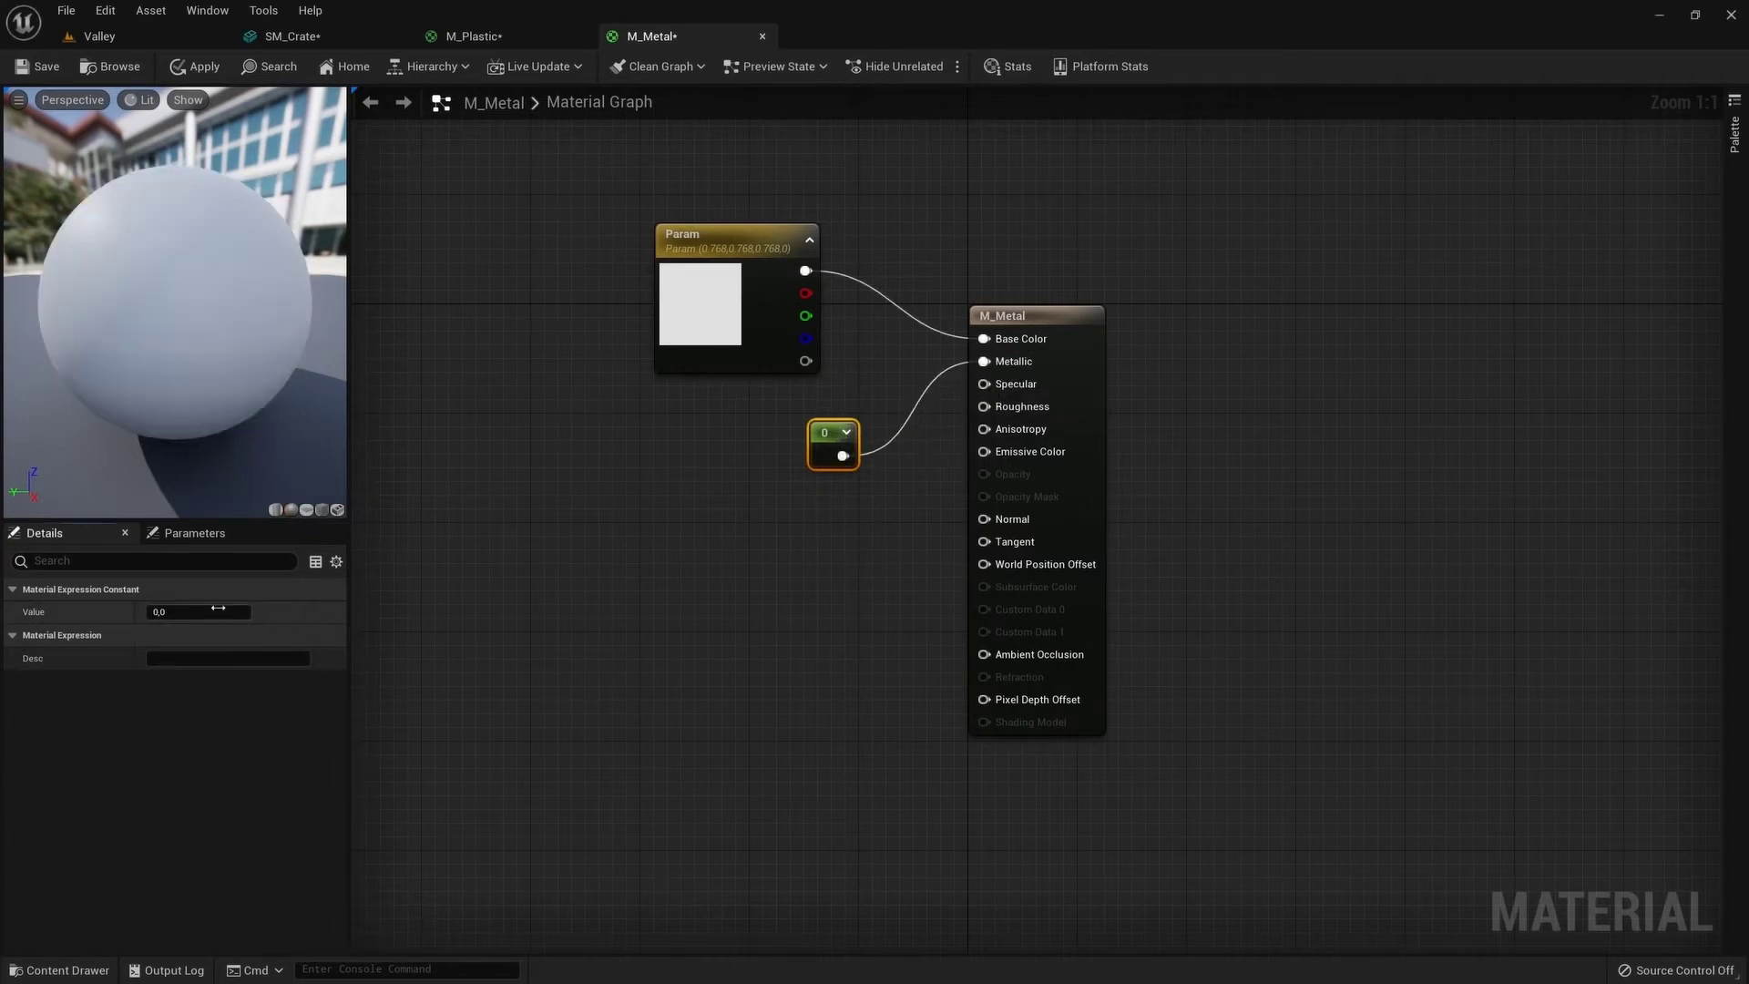
{"action": "key", "text": "Tab"}
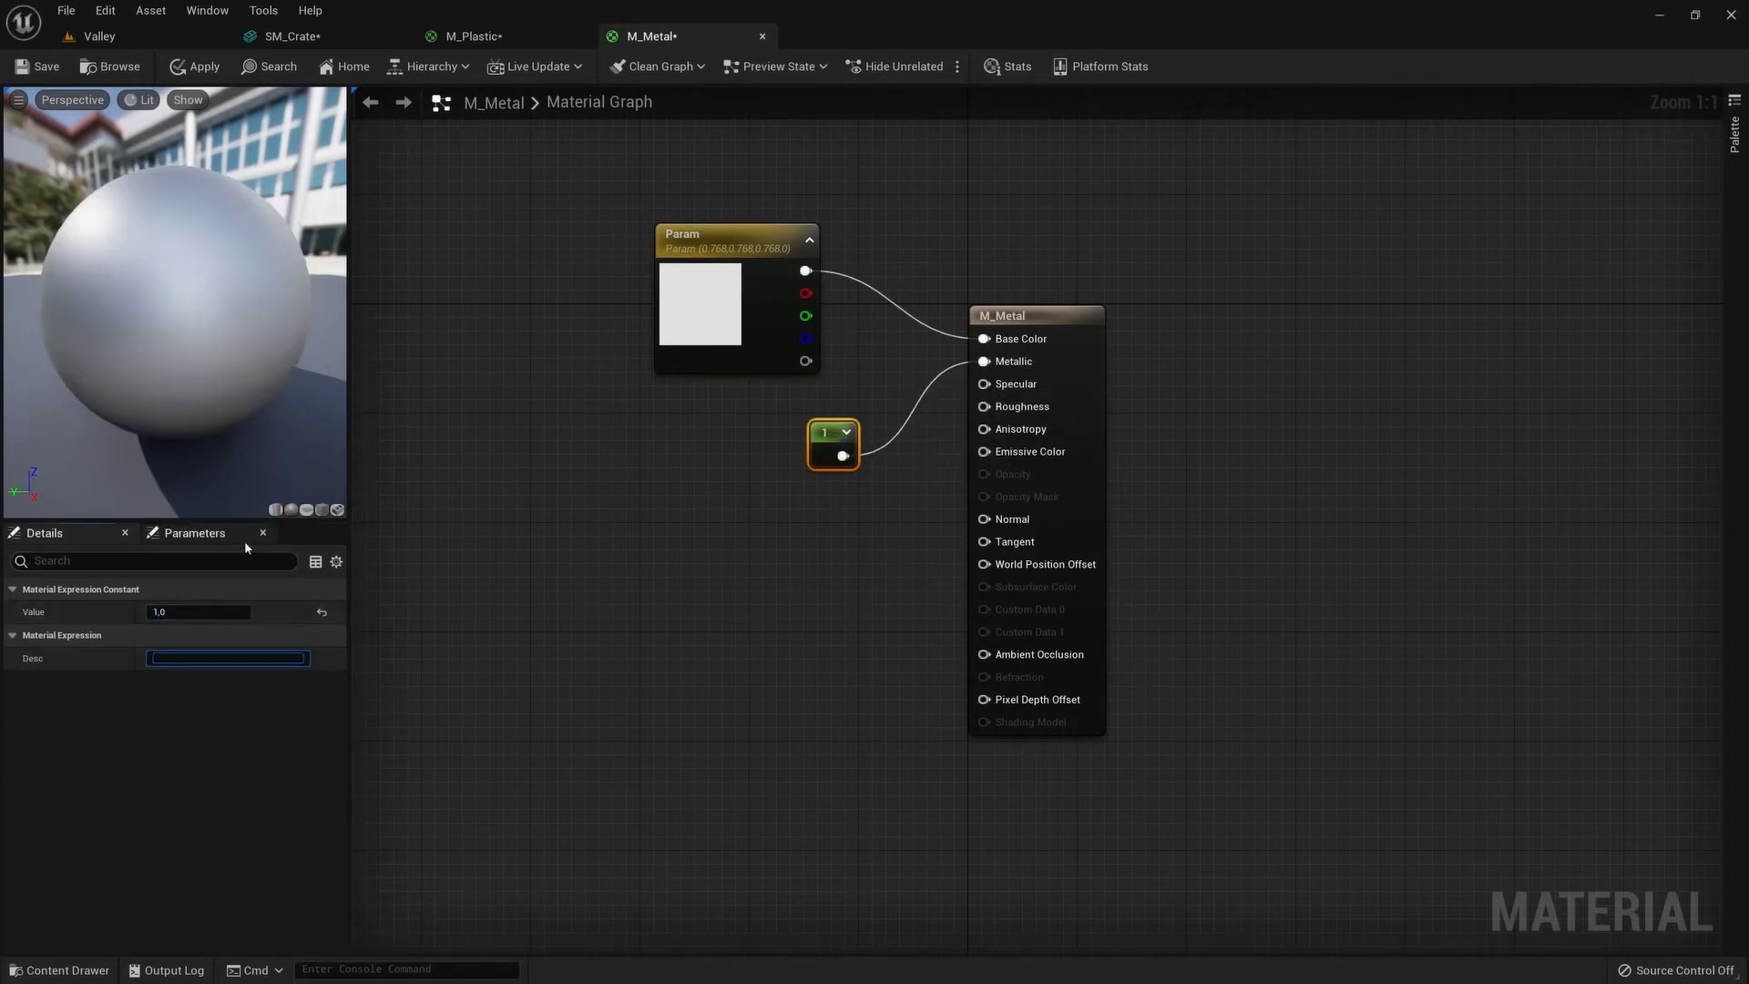
{"action": "left_click_drag", "start_coordinate": [829, 436], "coordinate": [796, 401]}
Wire a Constant 0 to Roughness, apply M_Metal, and check the mirror-like crate metal
{"action": "left_click", "coordinate": [783, 455]}
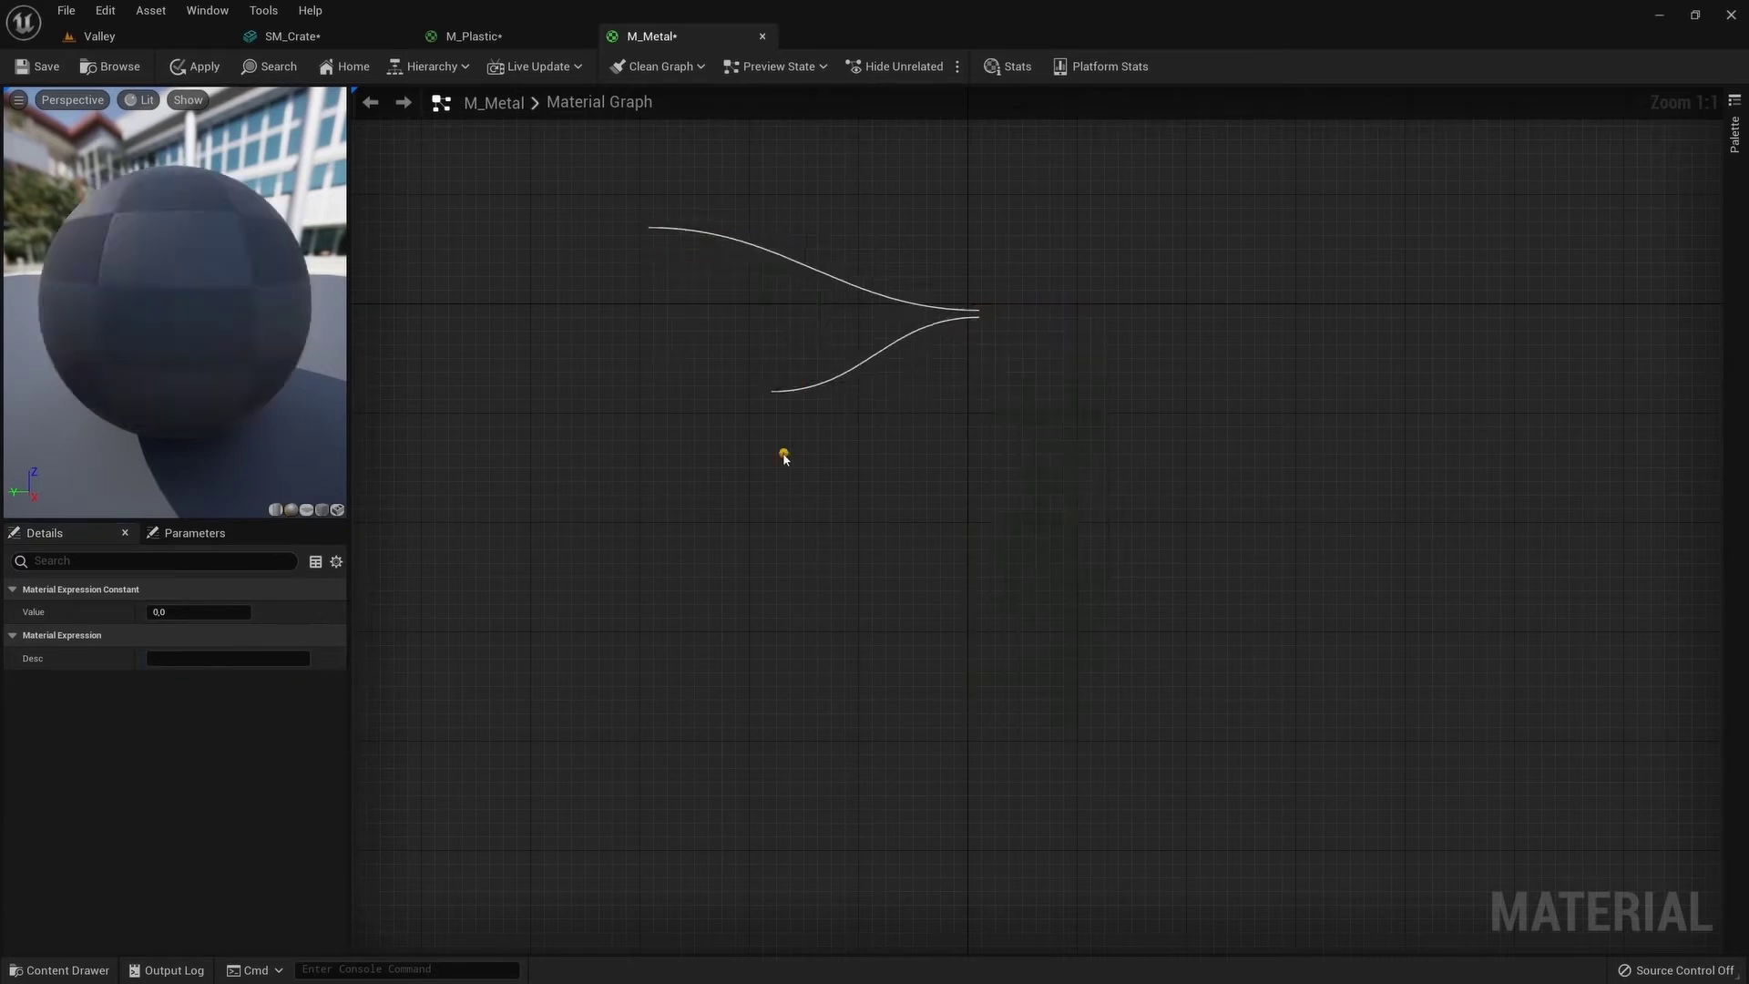
{"action": "left_click_drag", "start_coordinate": [817, 492], "coordinate": [983, 406]}
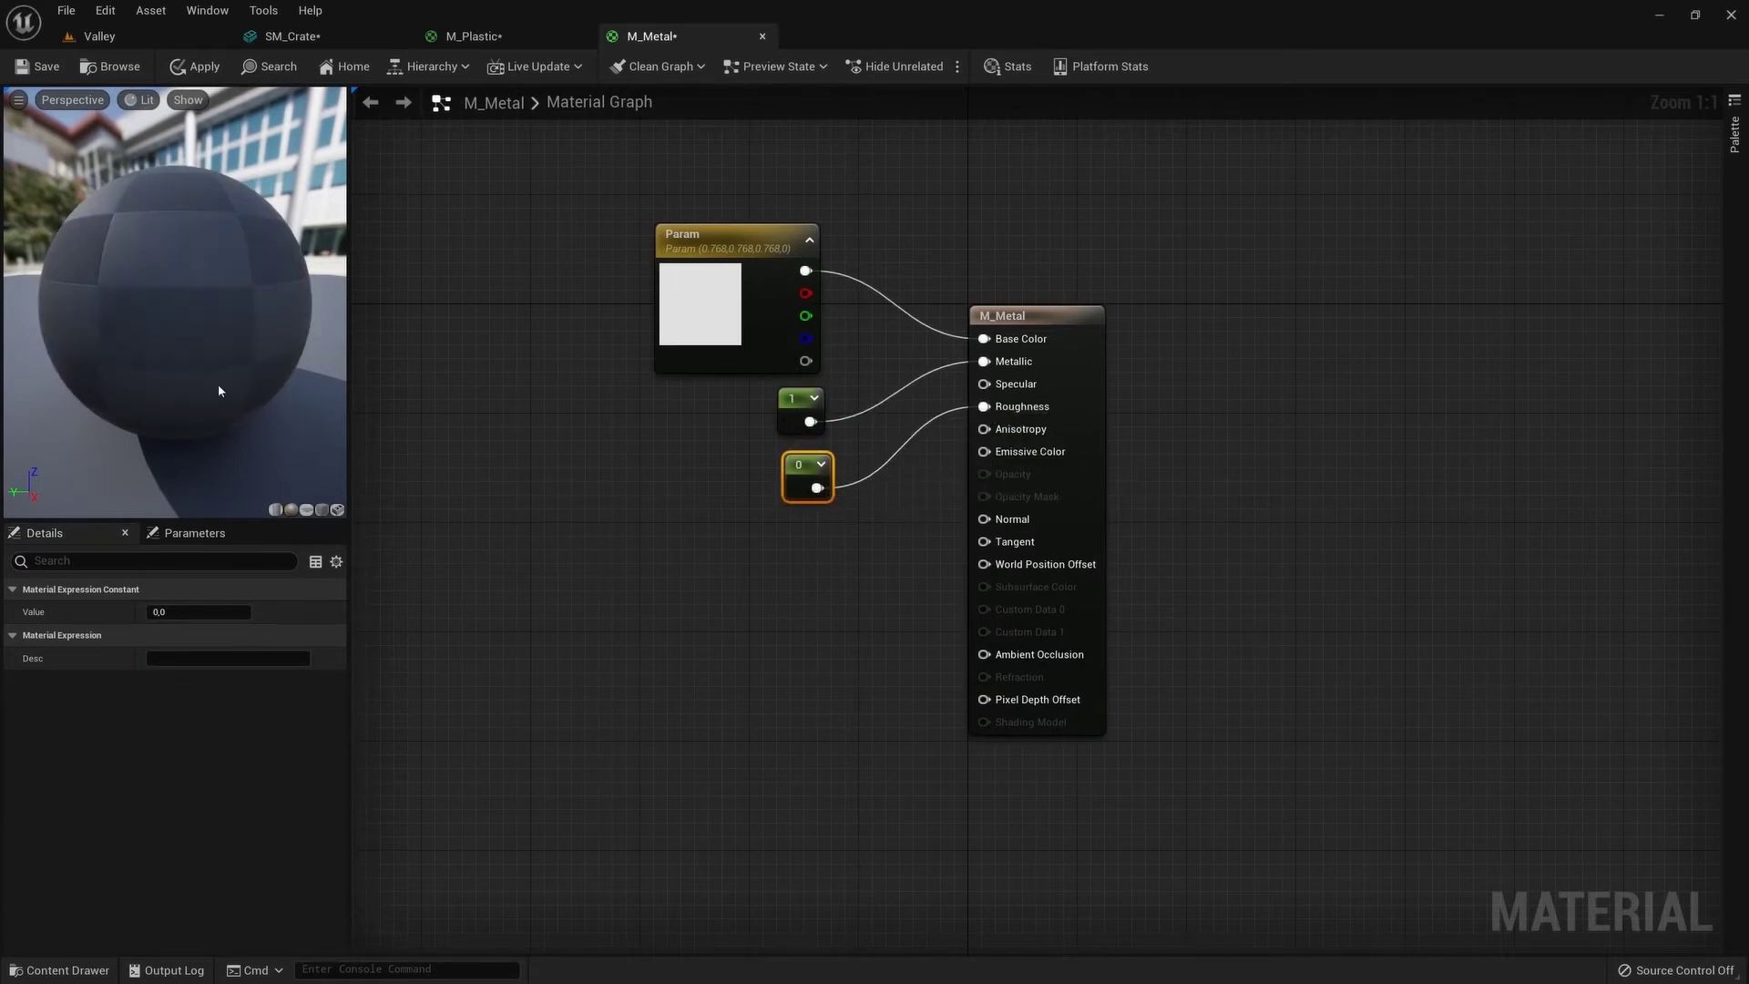
{"action": "mouse_move", "coordinate": [244, 381]}
{"action": "left_mouse_down"}
{"action": "mouse_move", "coordinate": [301, 373]}
{"action": "mouse_move", "coordinate": [274, 346]}
{"action": "left_mouse_up"}
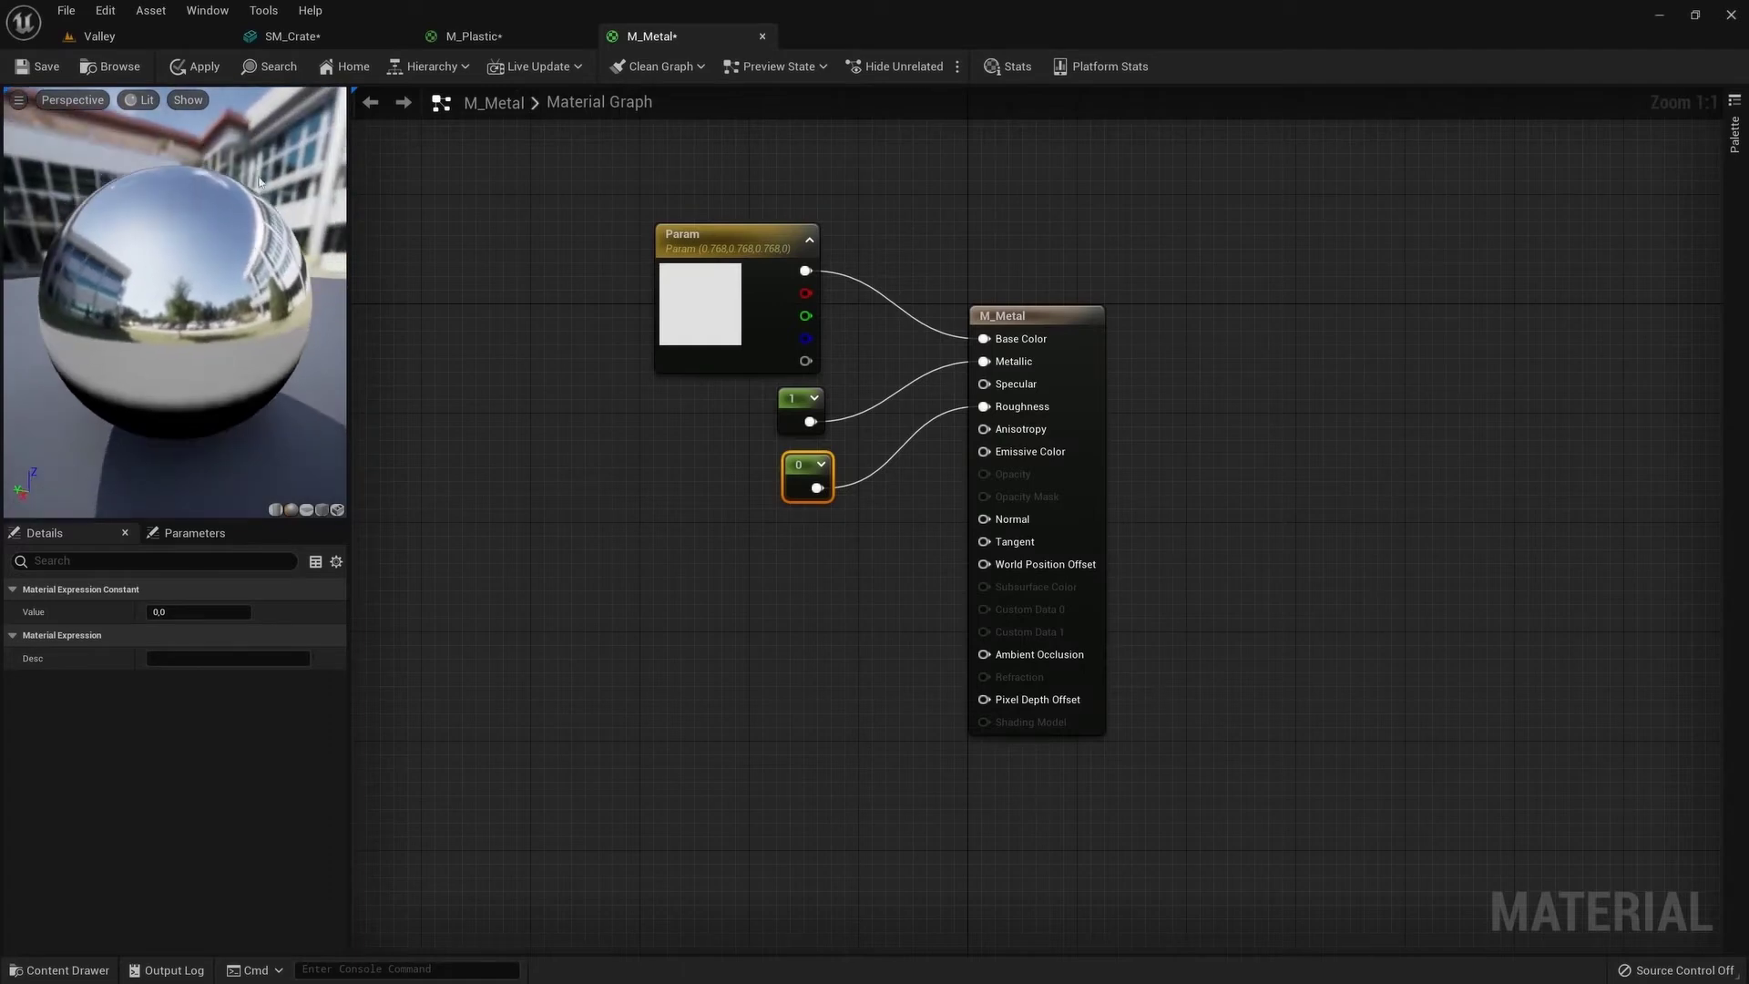
{"action": "left_click", "coordinate": [196, 66]}
{"action": "left_click", "coordinate": [292, 36]}
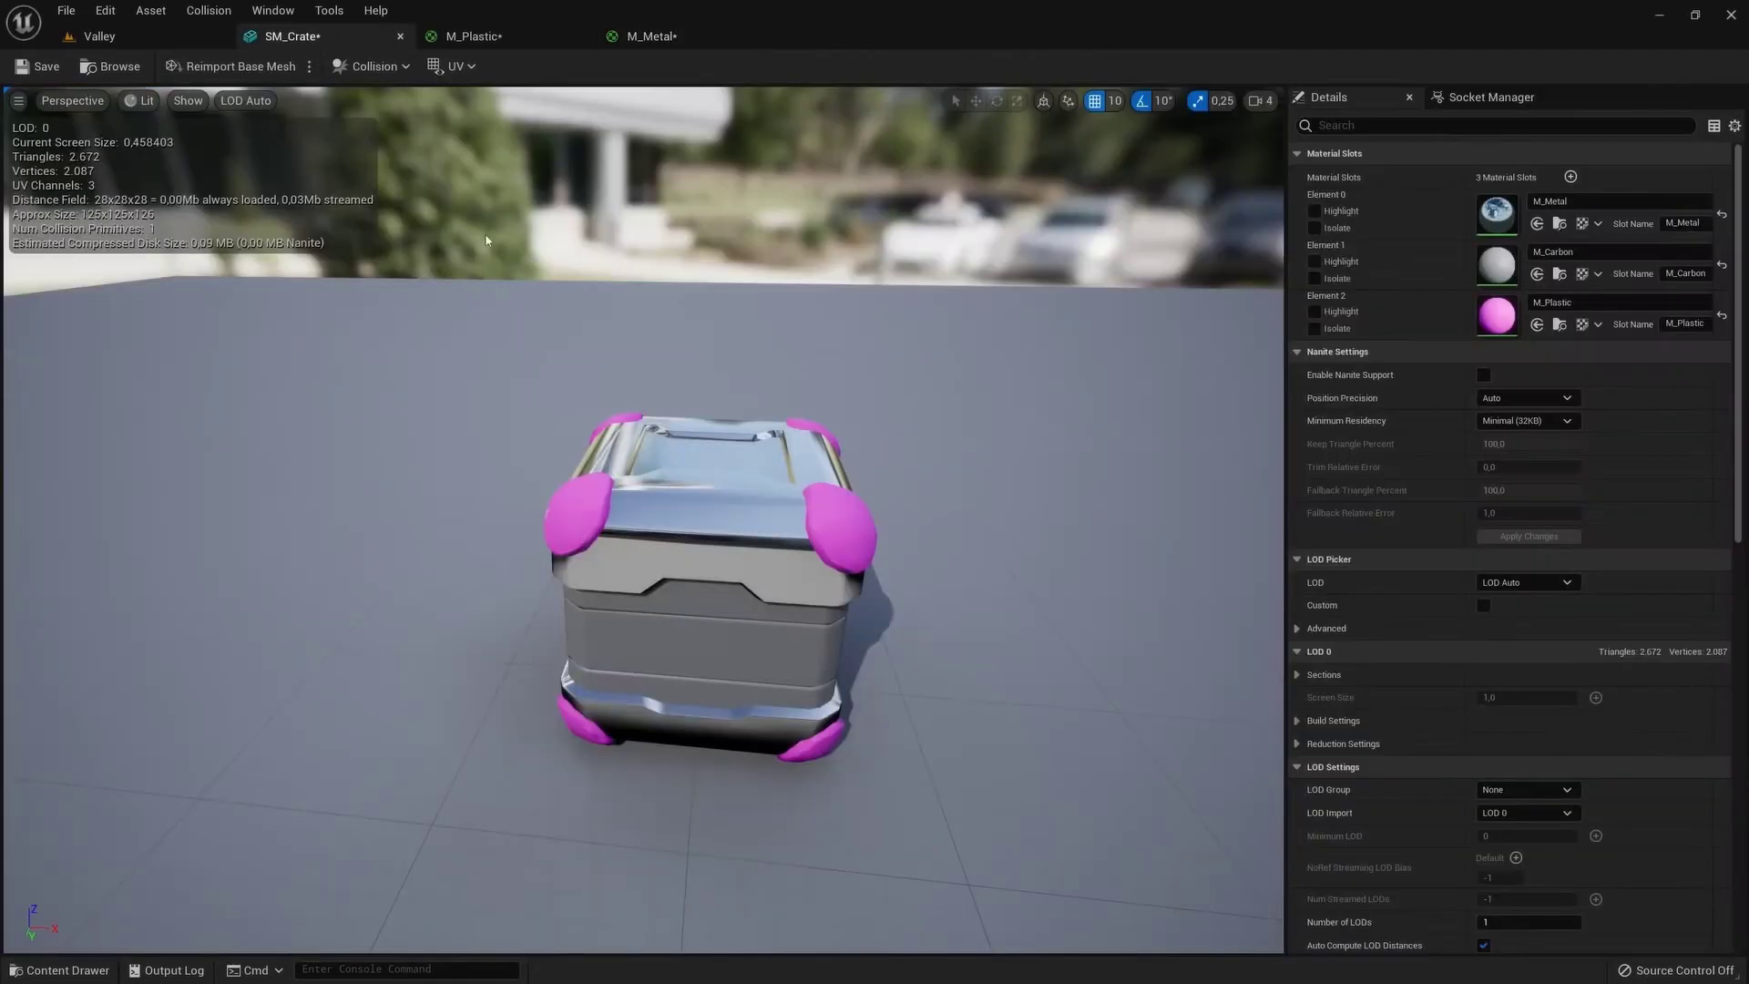
{"action": "mouse_move", "coordinate": [486, 240]}
{"action": "left_mouse_down"}
{"action": "mouse_move", "coordinate": [546, 273]}
{"action": "mouse_move", "coordinate": [581, 203]}
{"action": "left_mouse_up"}
{"action": "left_click", "coordinate": [652, 36]}
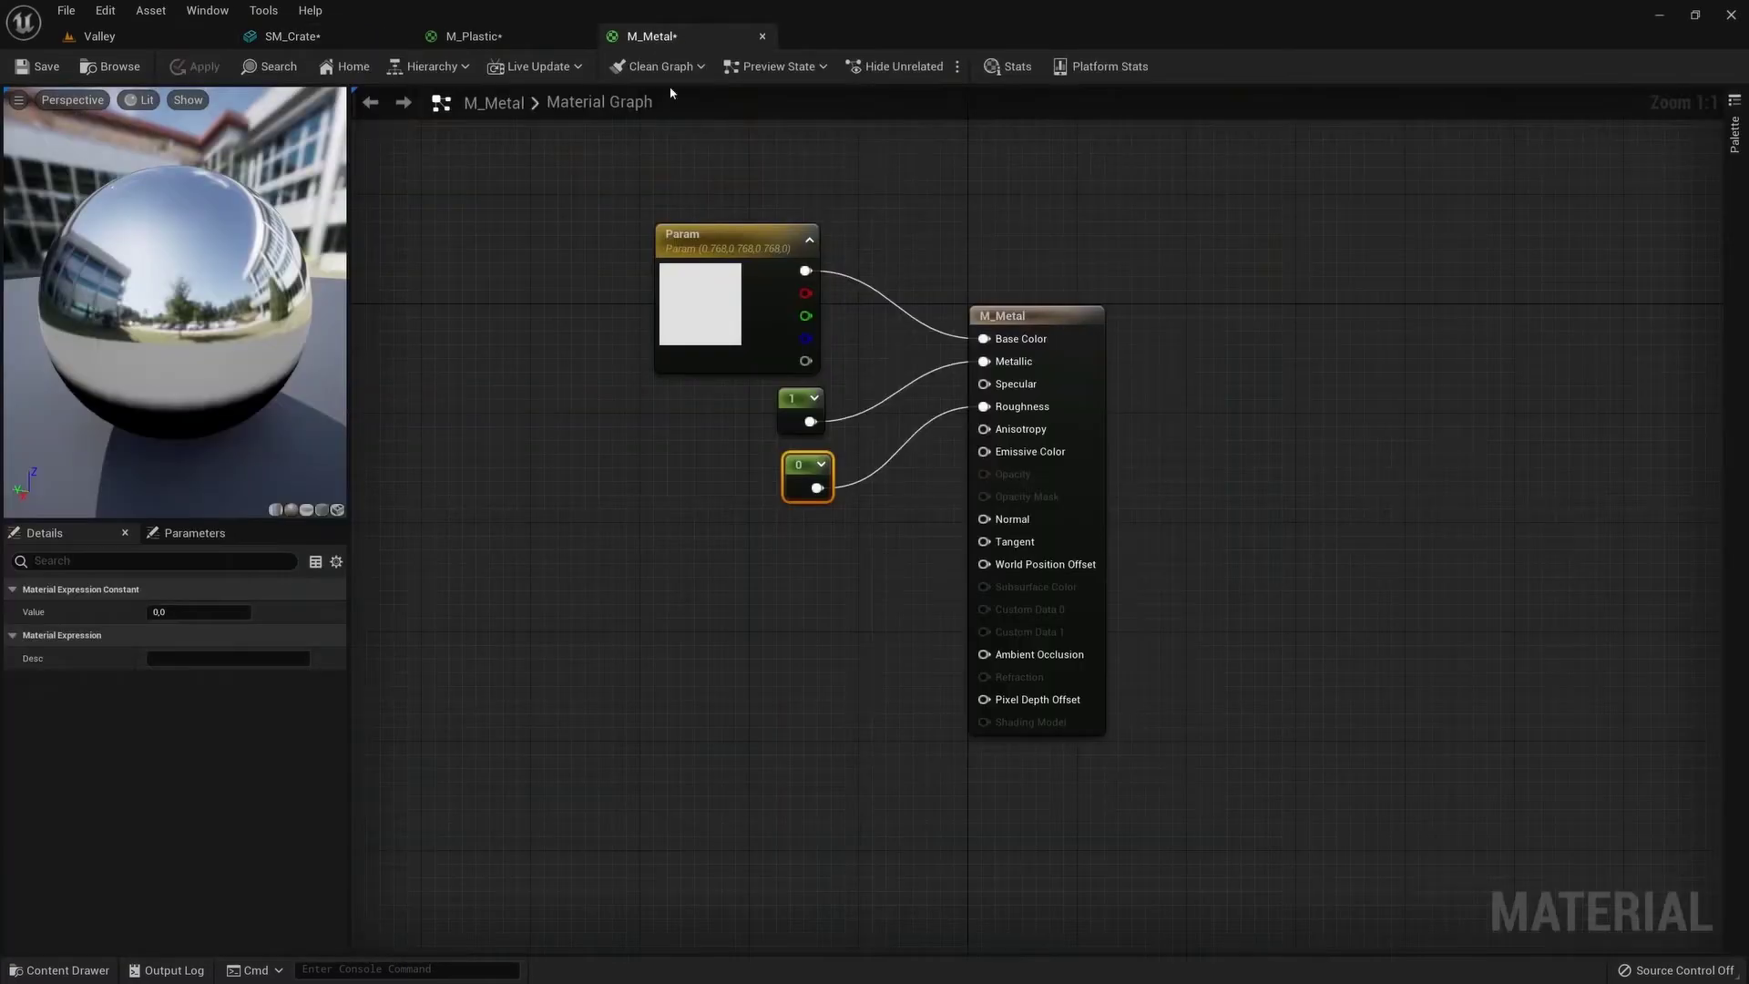
{"action": "key", "text": "ctrl+space"}
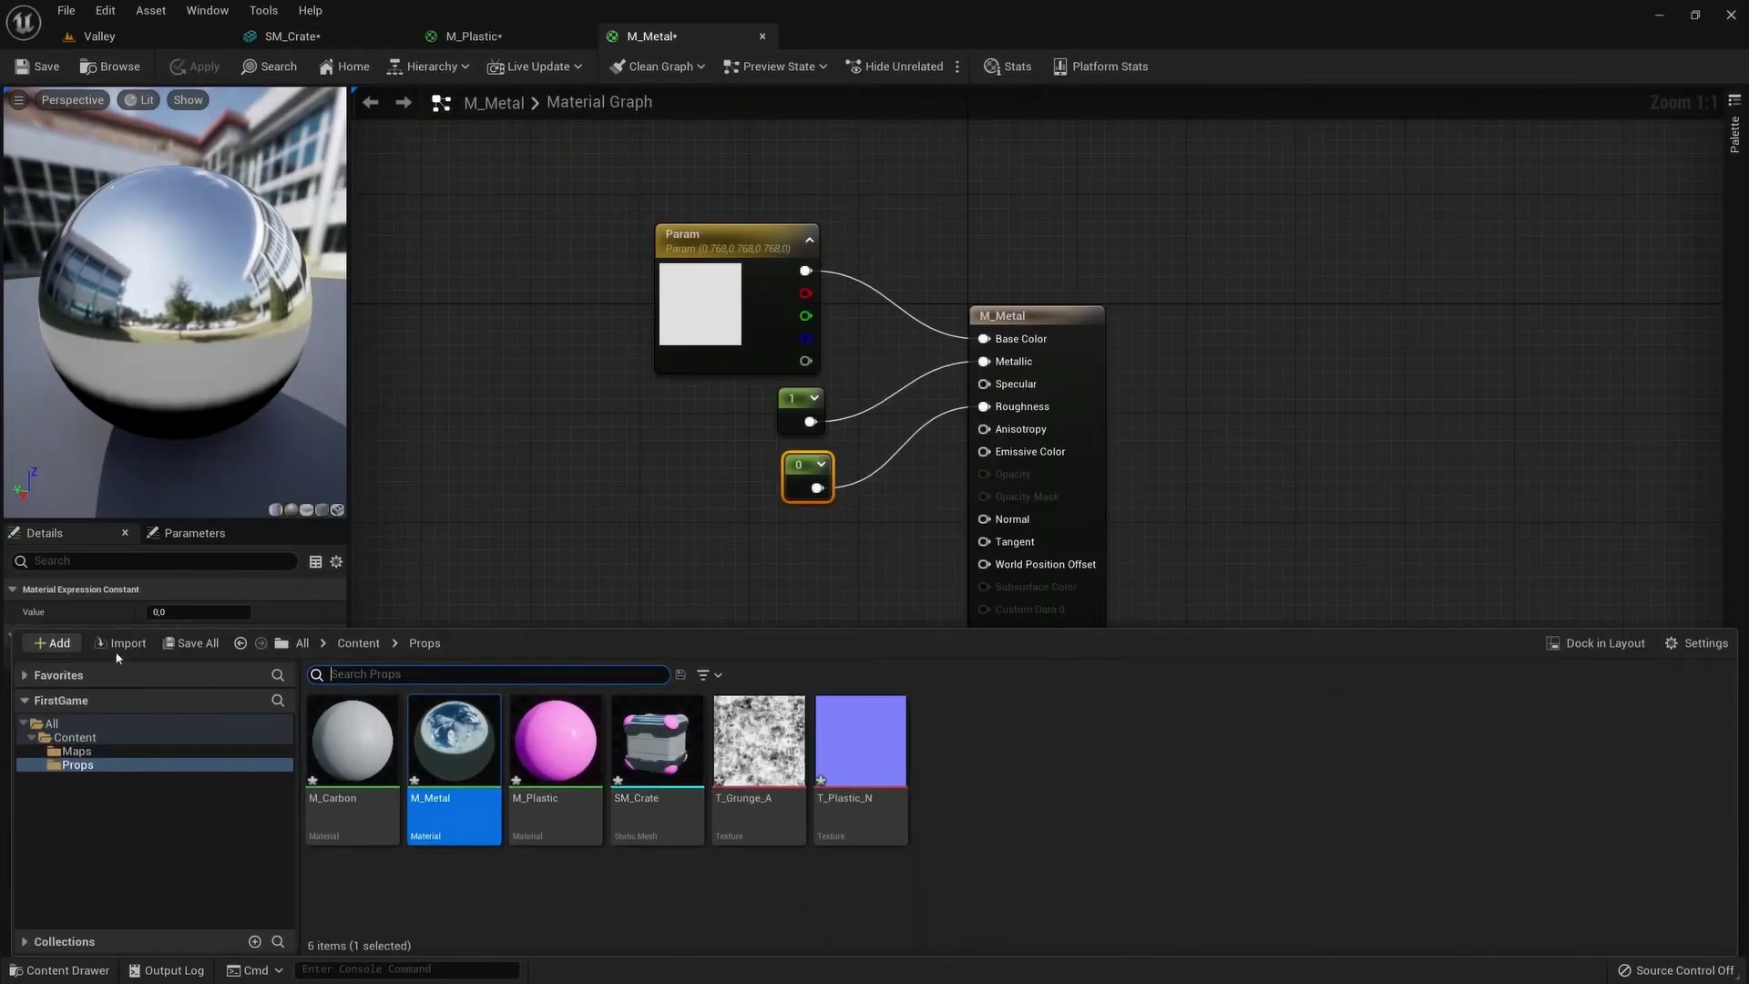
Import the T_Metal_N and T_Metal_R texture files into Props
{"action": "left_click", "coordinate": [119, 644]}
{"action": "scroll", "coordinate": [103, 201], "scroll_direction": "down", "scroll_amount": 1}
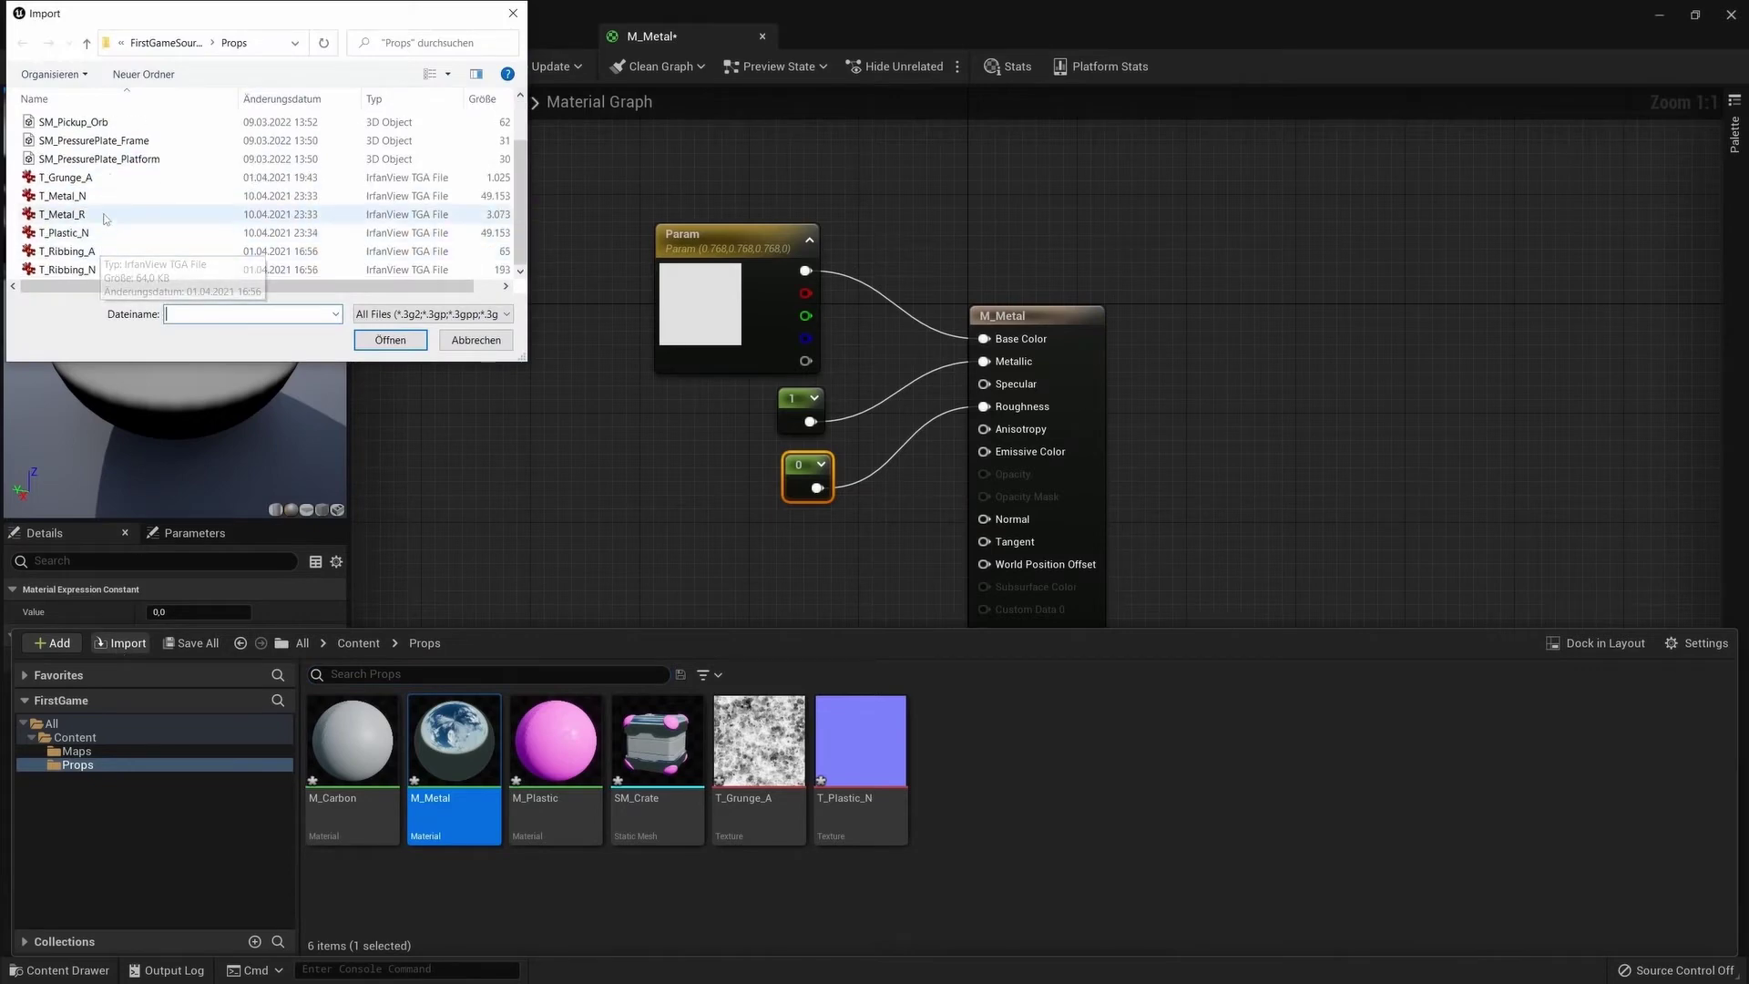
{"action": "left_click", "coordinate": [100, 196]}
{"action": "left_click", "coordinate": [64, 214], "text": "ctrl"}
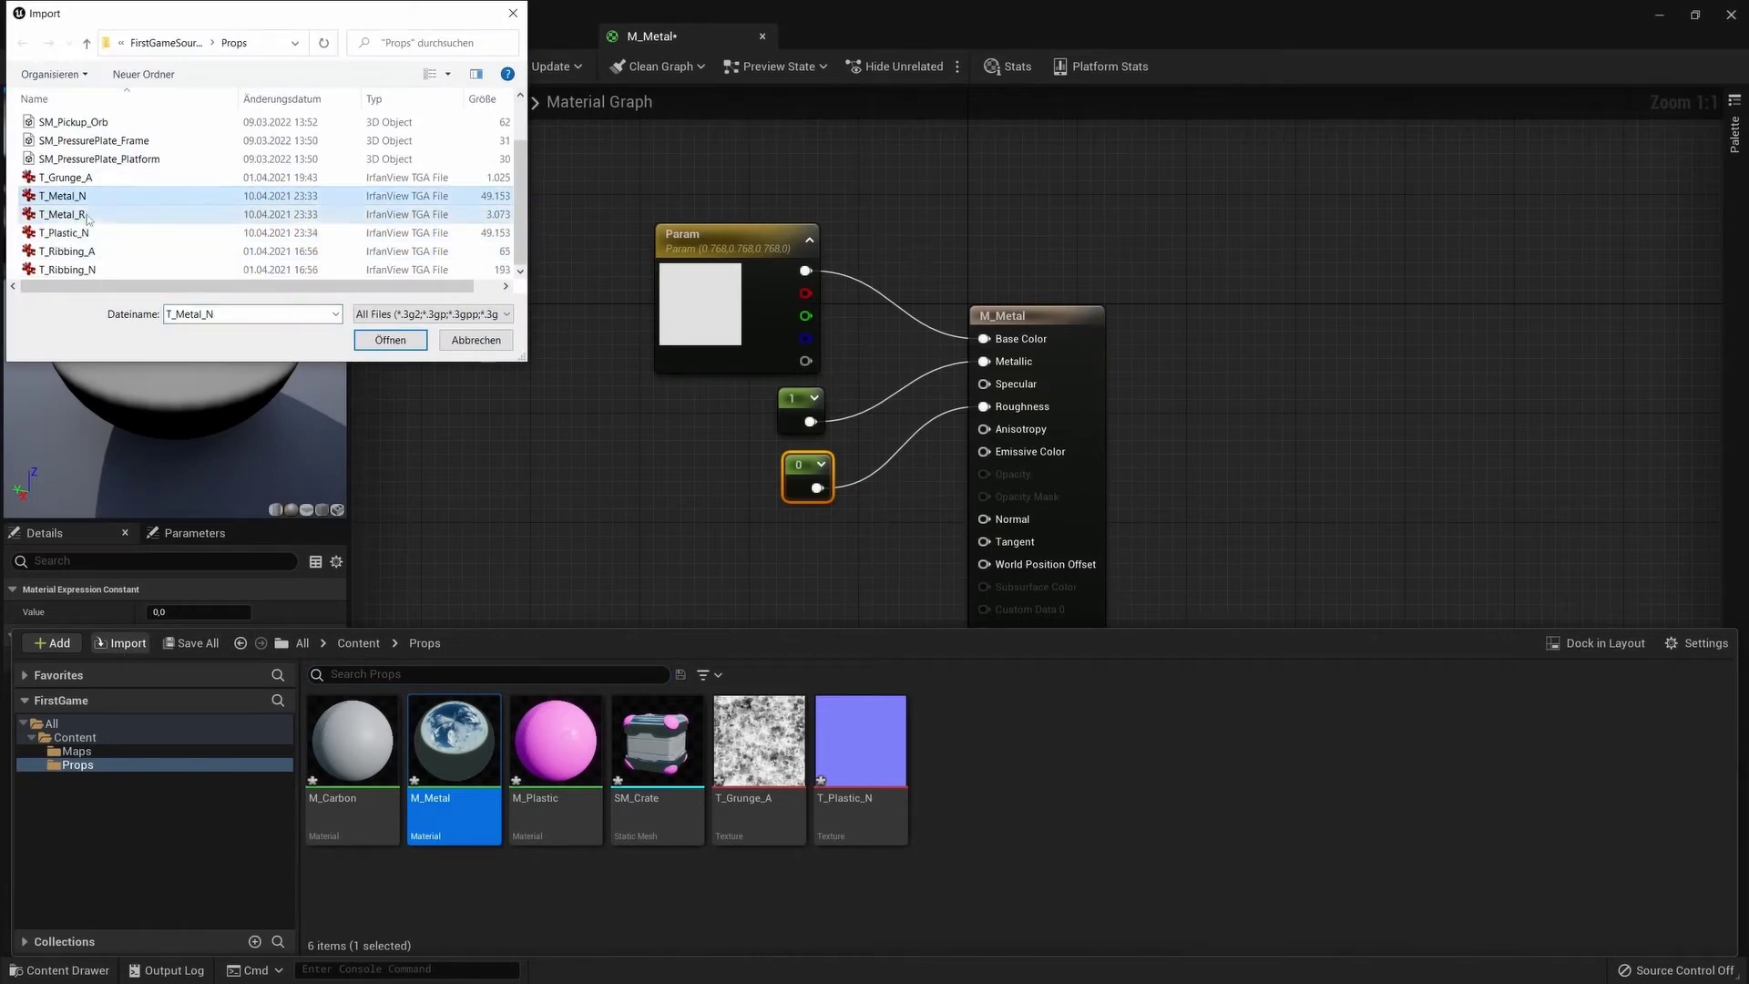
{"action": "left_click", "coordinate": [390, 346]}
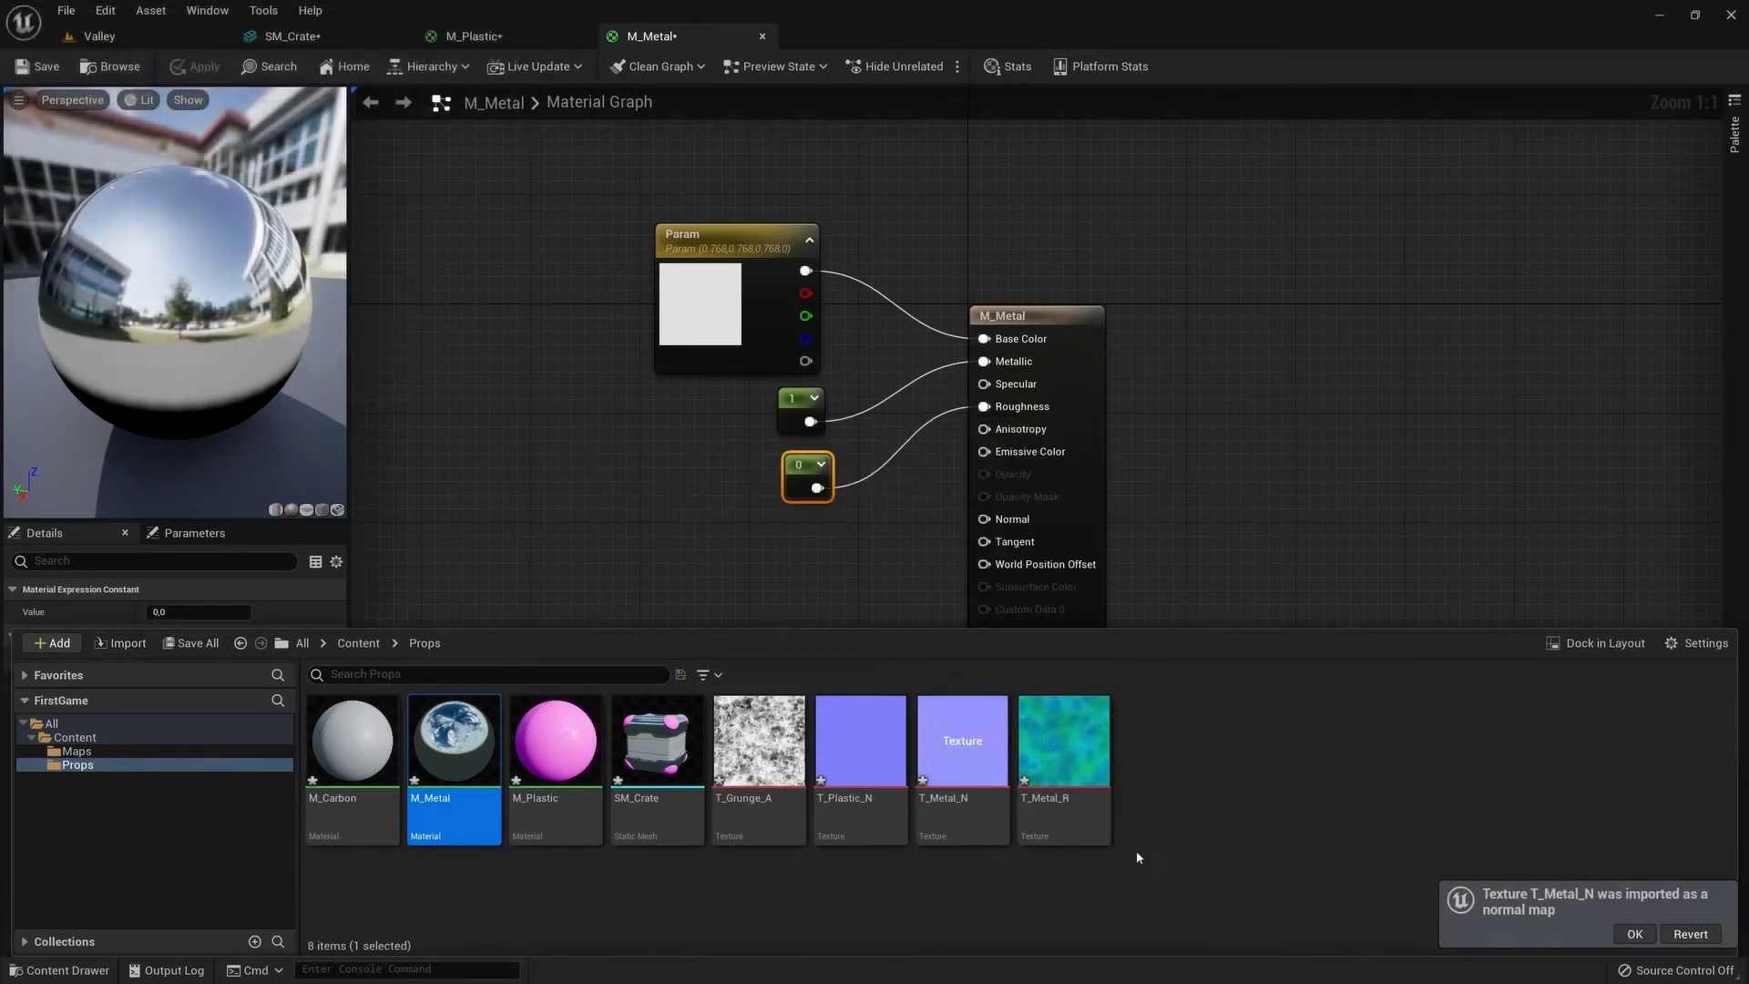
Add a T_Metal_N texture sample to the M_Metal graph for its Normal input
{"action": "mouse_move", "coordinate": [964, 819]}
{"action": "left_mouse_down"}
{"action": "mouse_move", "coordinate": [709, 558]}
{"action": "mouse_move", "coordinate": [725, 537]}
{"action": "mouse_move", "coordinate": [986, 533]}
{"action": "left_mouse_up"}
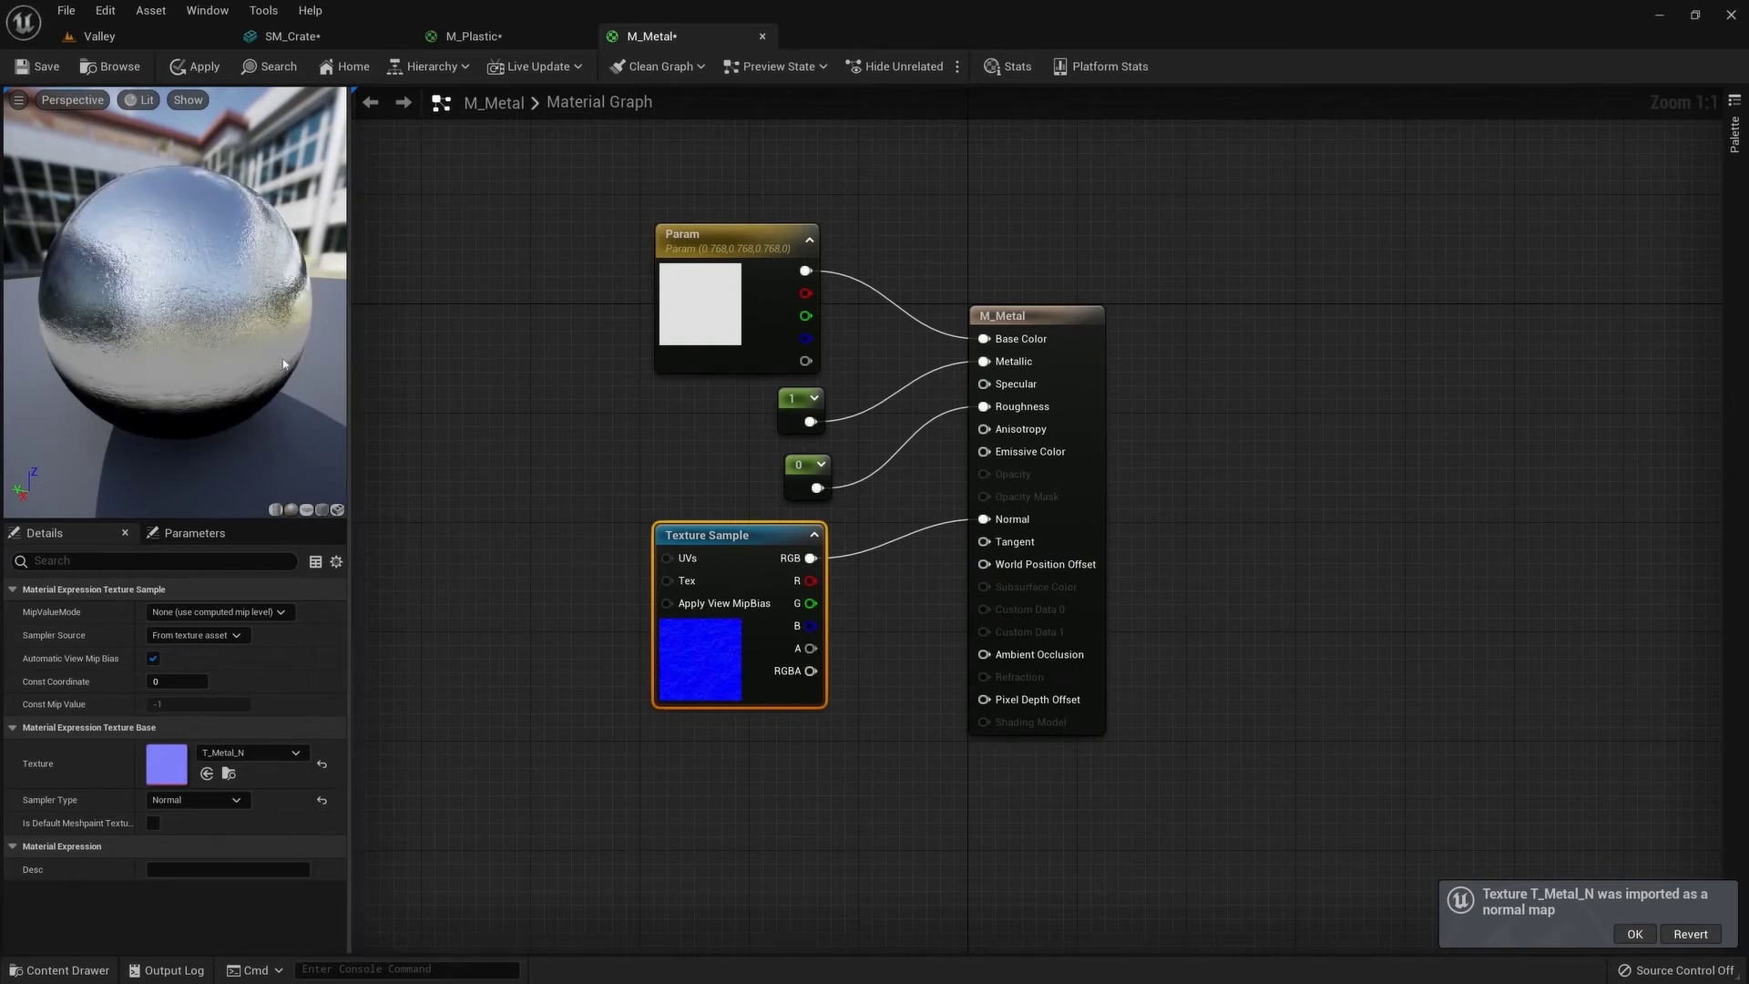
{"action": "left_click_drag", "start_coordinate": [173, 301], "coordinate": [236, 300]}
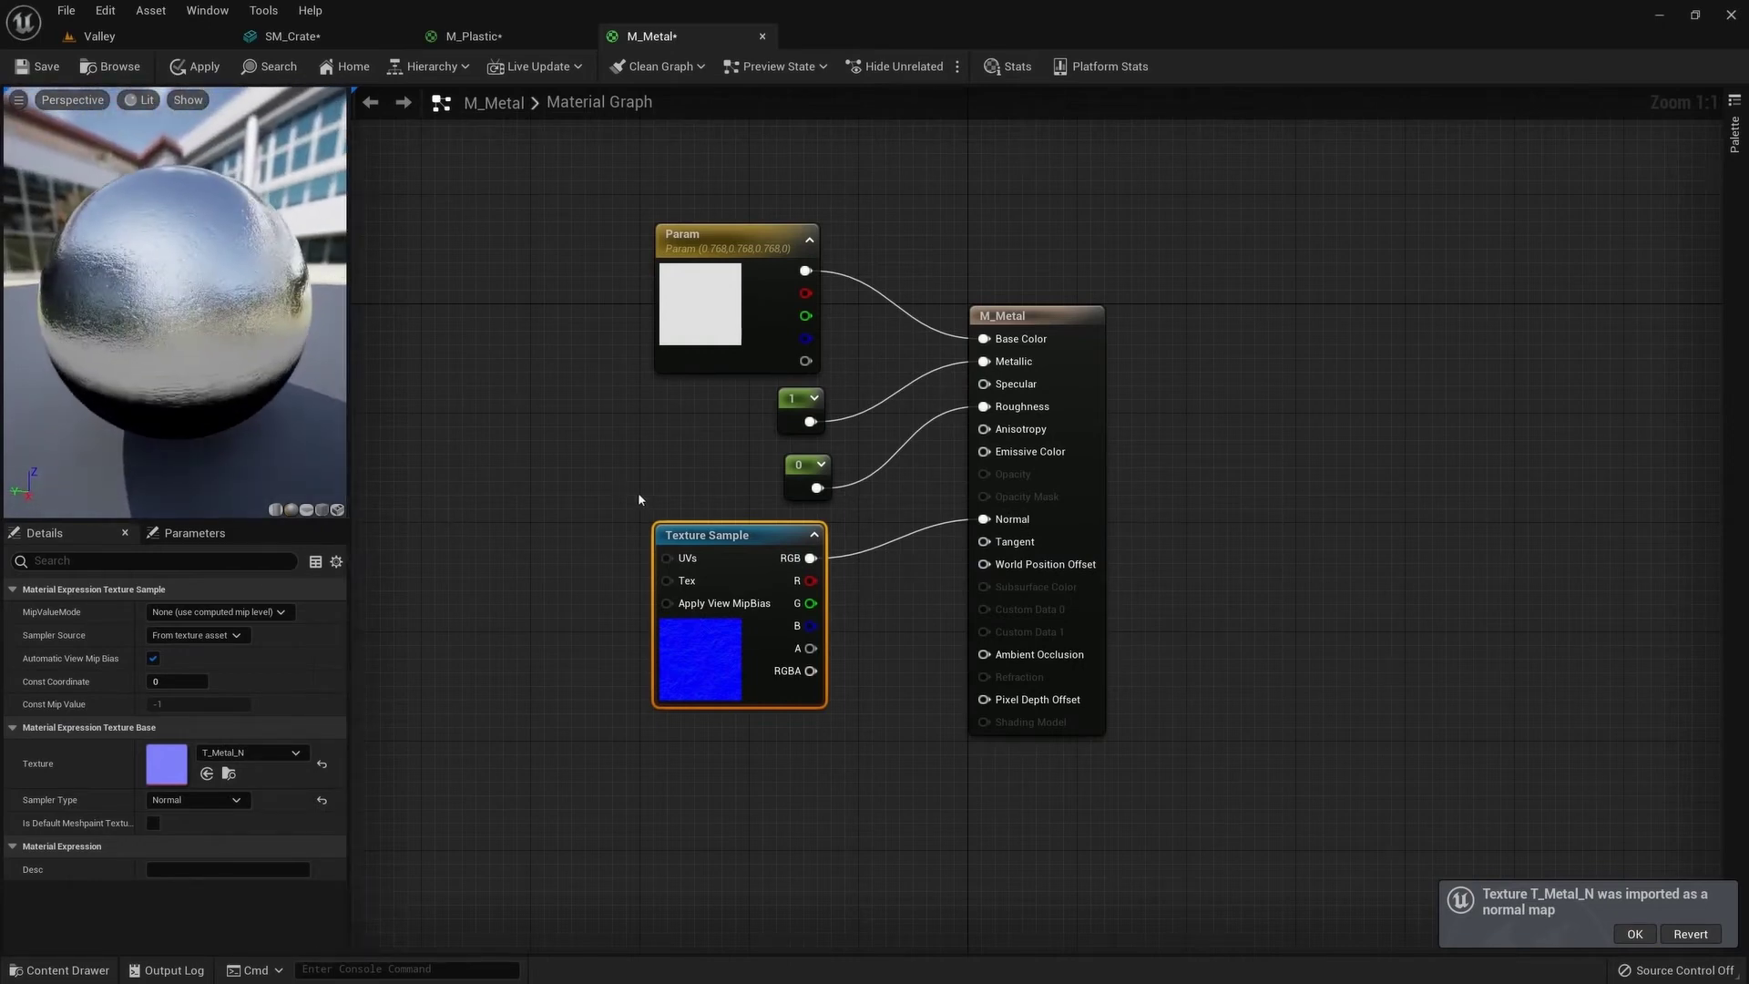
{"action": "right_click_drag", "start_coordinate": [564, 514], "coordinate": [737, 492]}
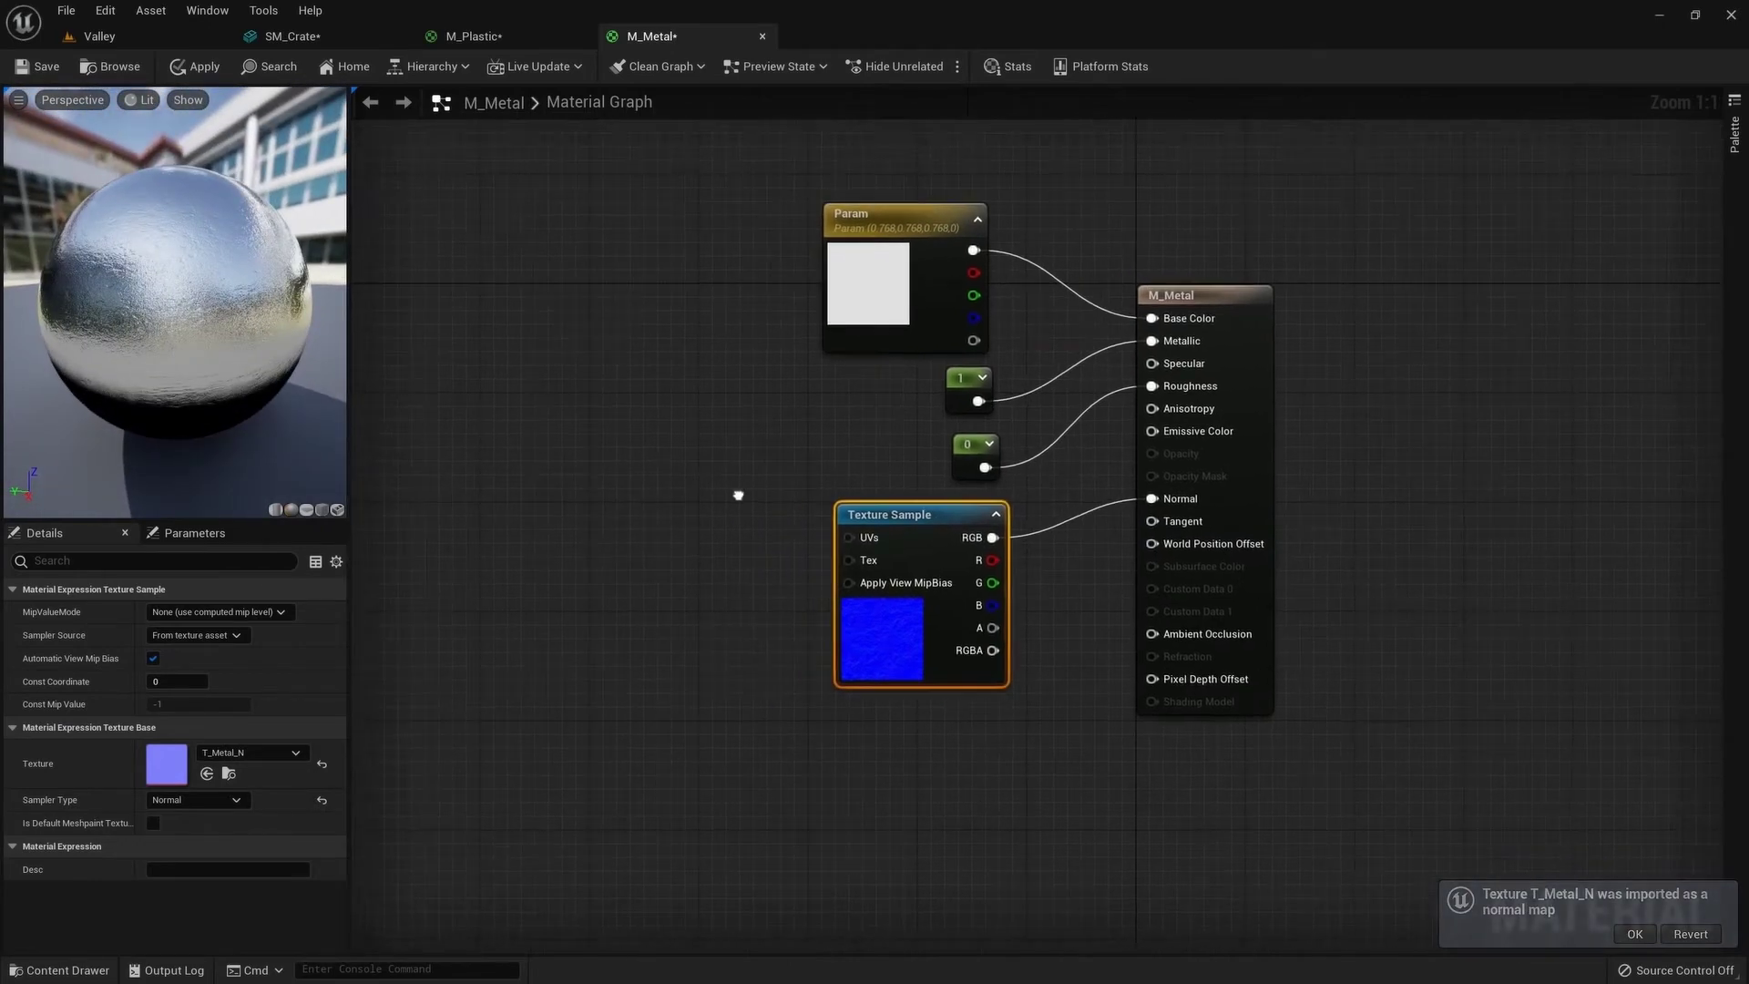
Feed a TexCoord node into M_Metal's normal Texture Sample UVs with U and V tiling of 5
{"action": "right_click", "coordinate": [555, 518]}
{"action": "type", "text": "tex"}
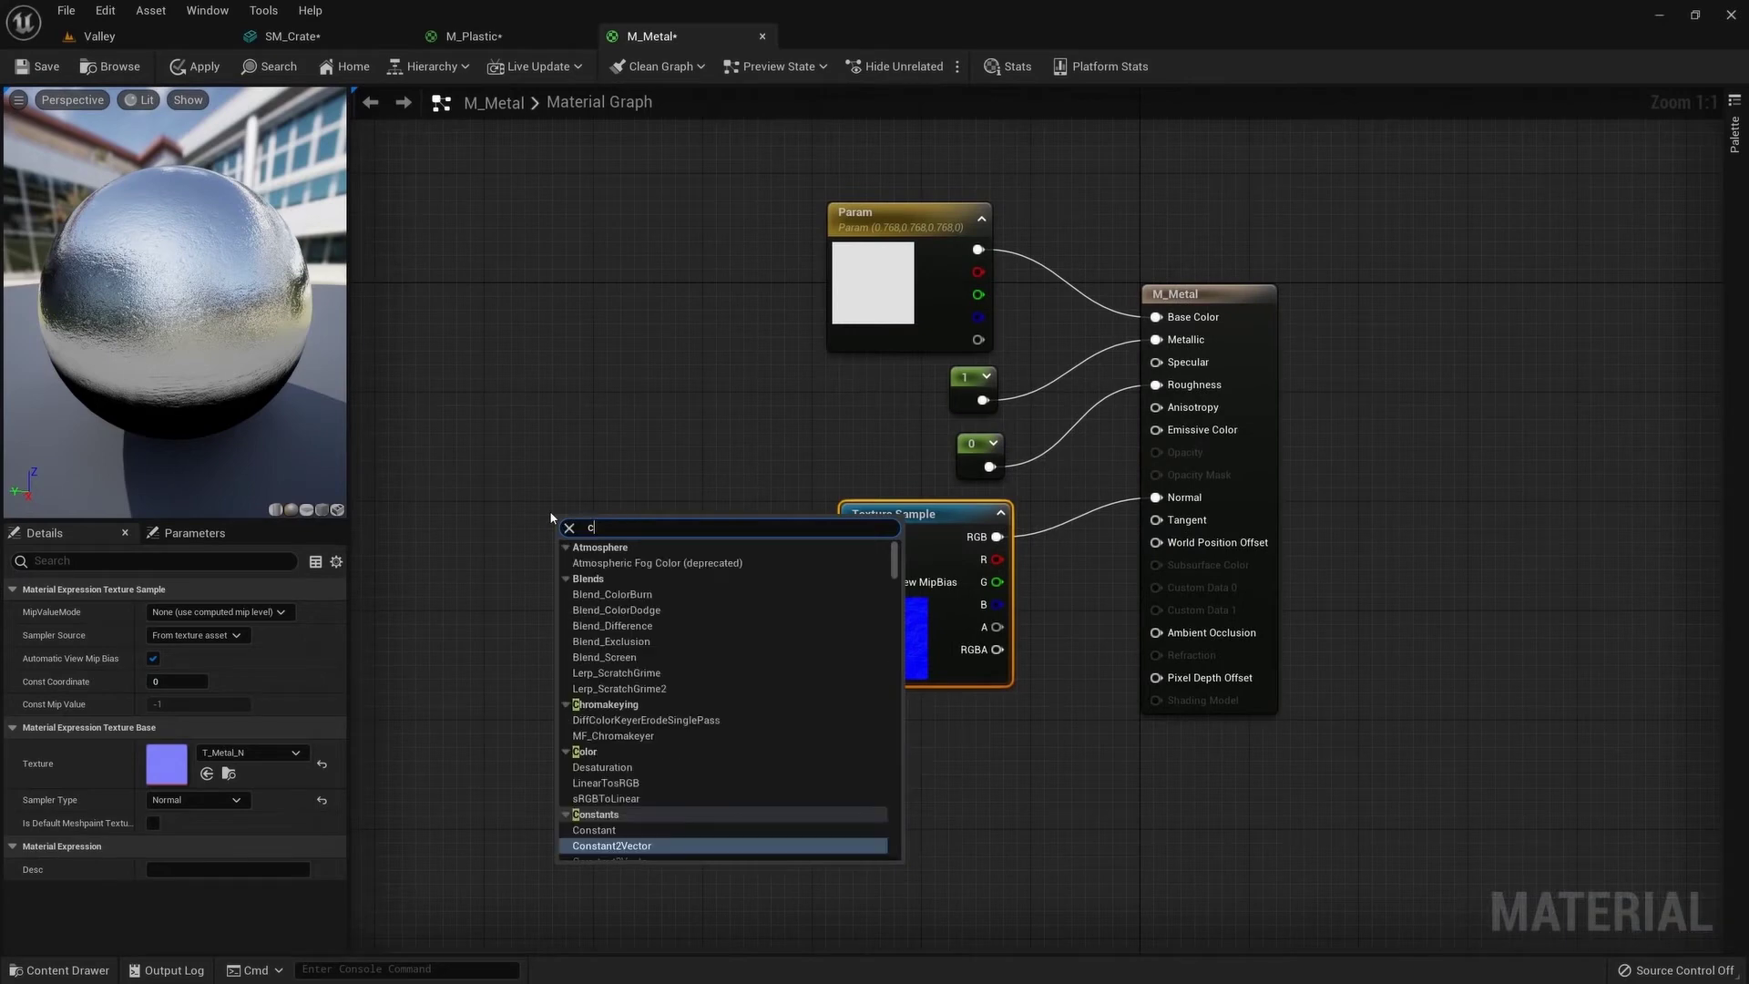
{"action": "type", "text": "coord"}
{"action": "key", "text": "Return"}
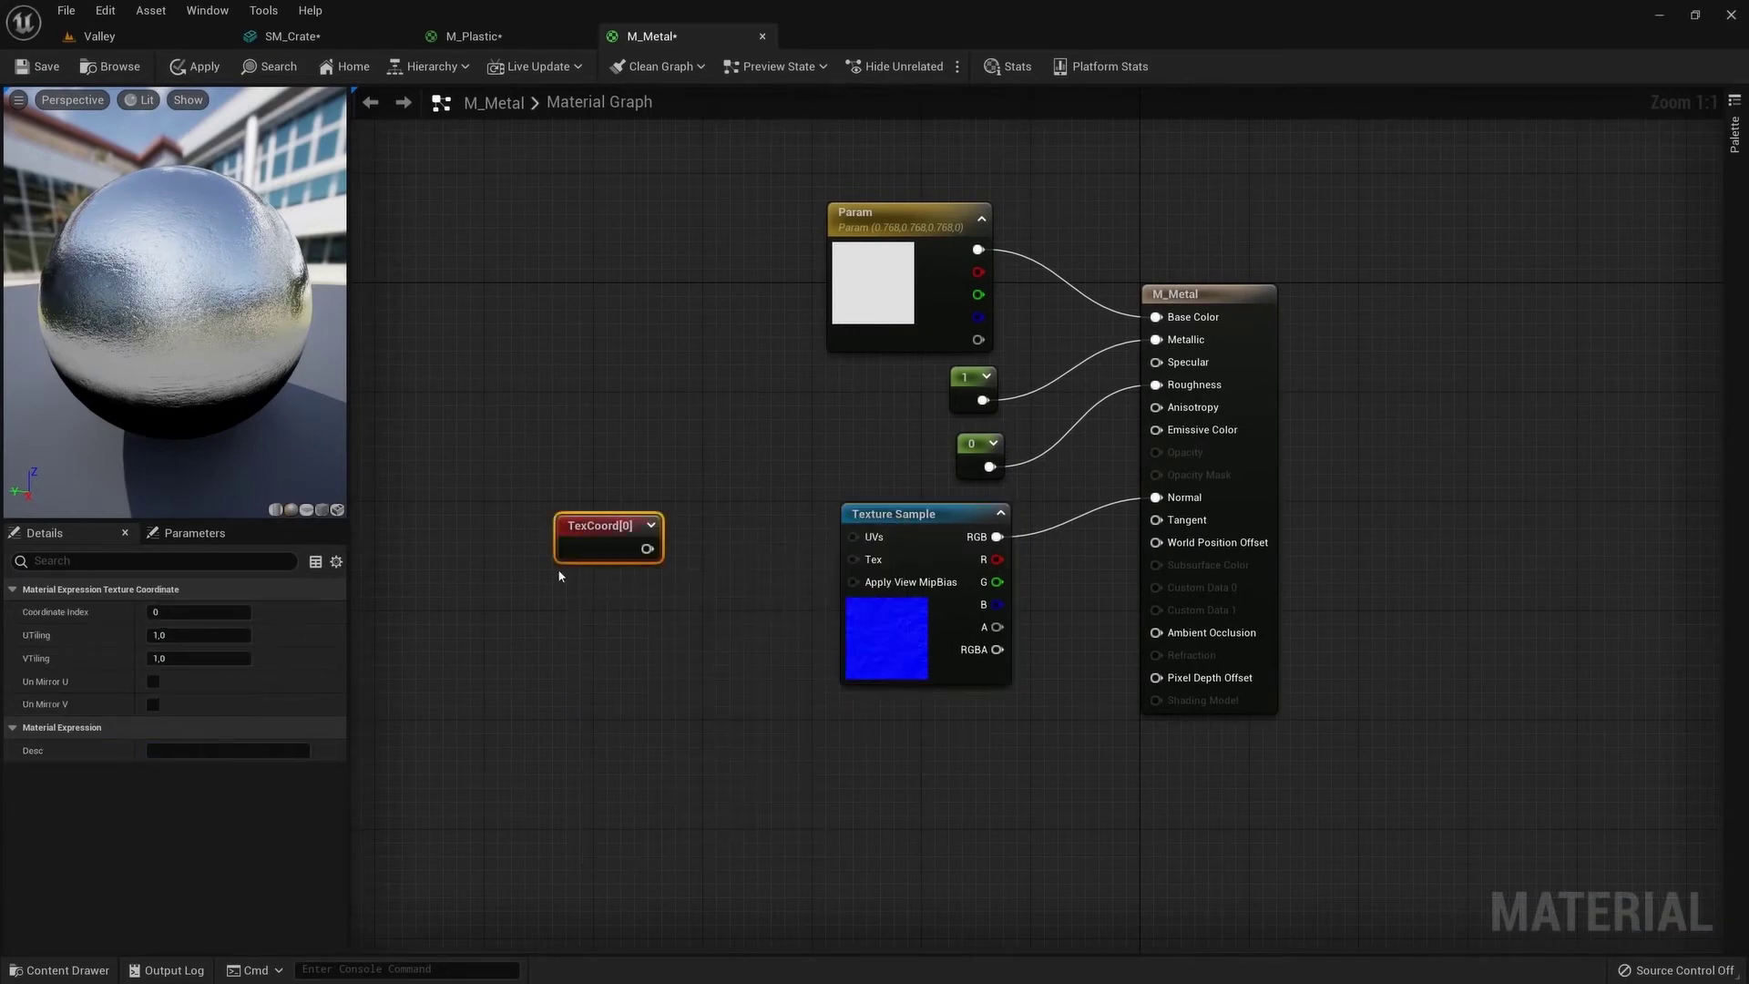
{"action": "left_click_drag", "start_coordinate": [623, 538], "coordinate": [648, 540]}
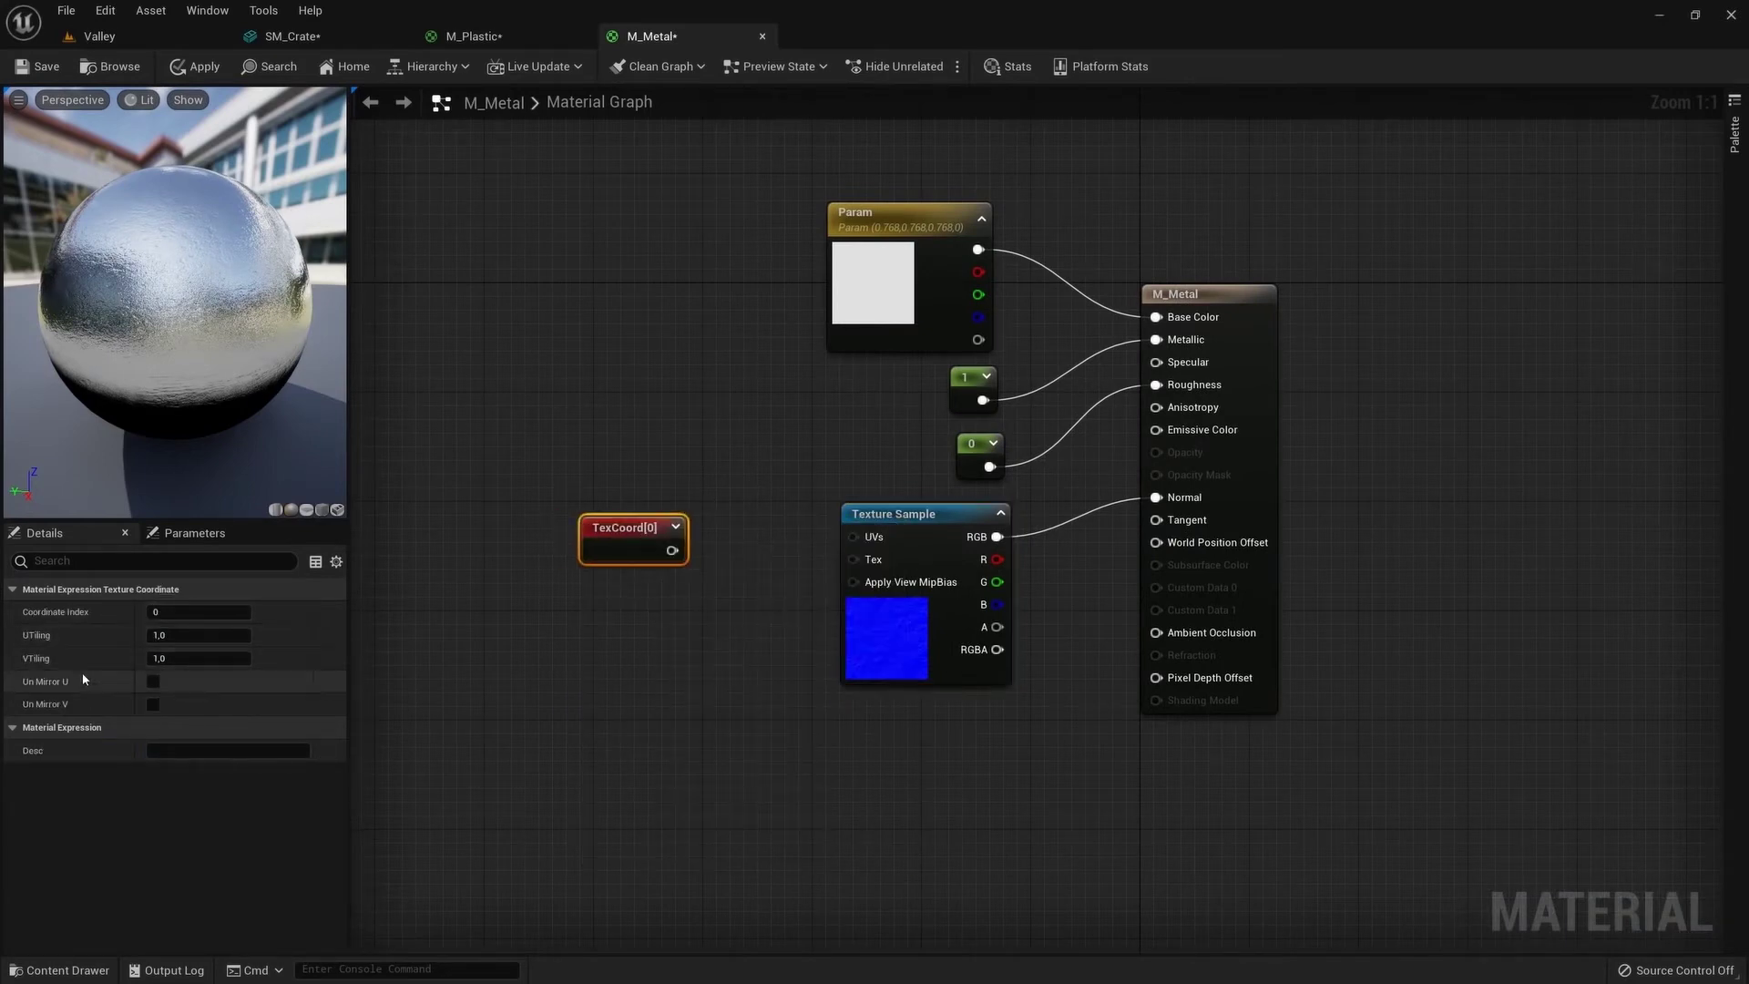
{"action": "left_click_drag", "start_coordinate": [671, 550], "coordinate": [853, 536]}
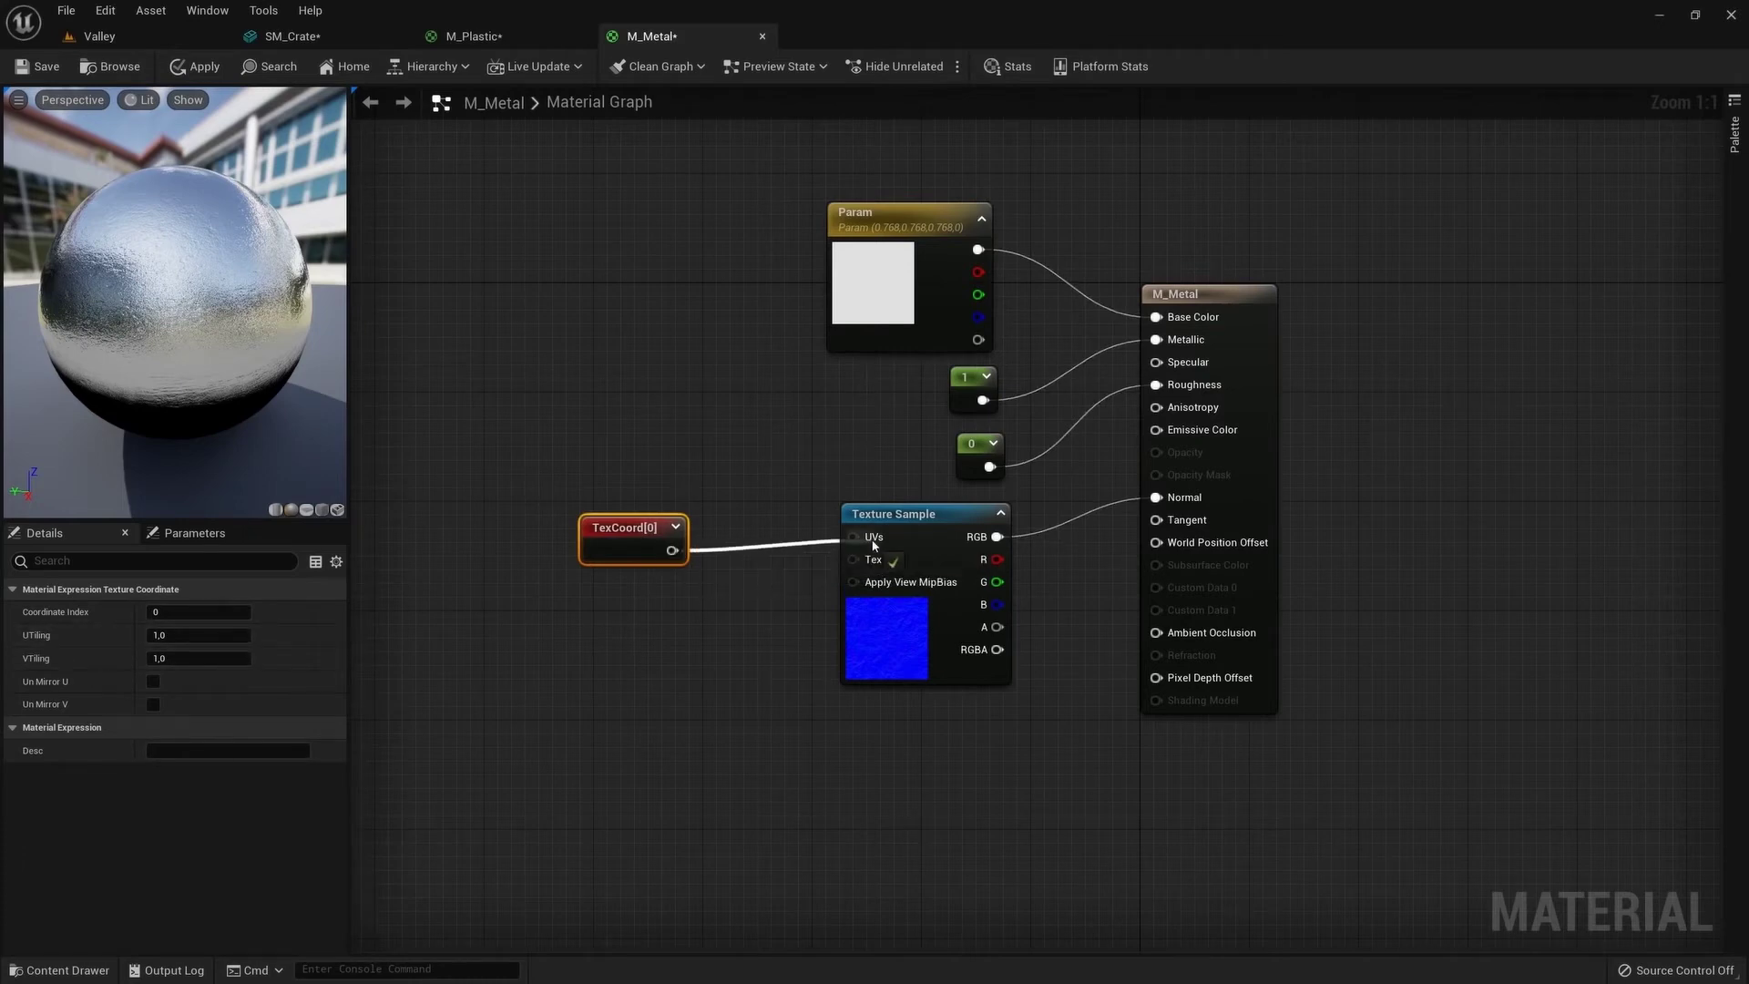
{"action": "left_click_drag", "start_coordinate": [603, 532], "coordinate": [685, 519]}
{"action": "type", "text": "5"}
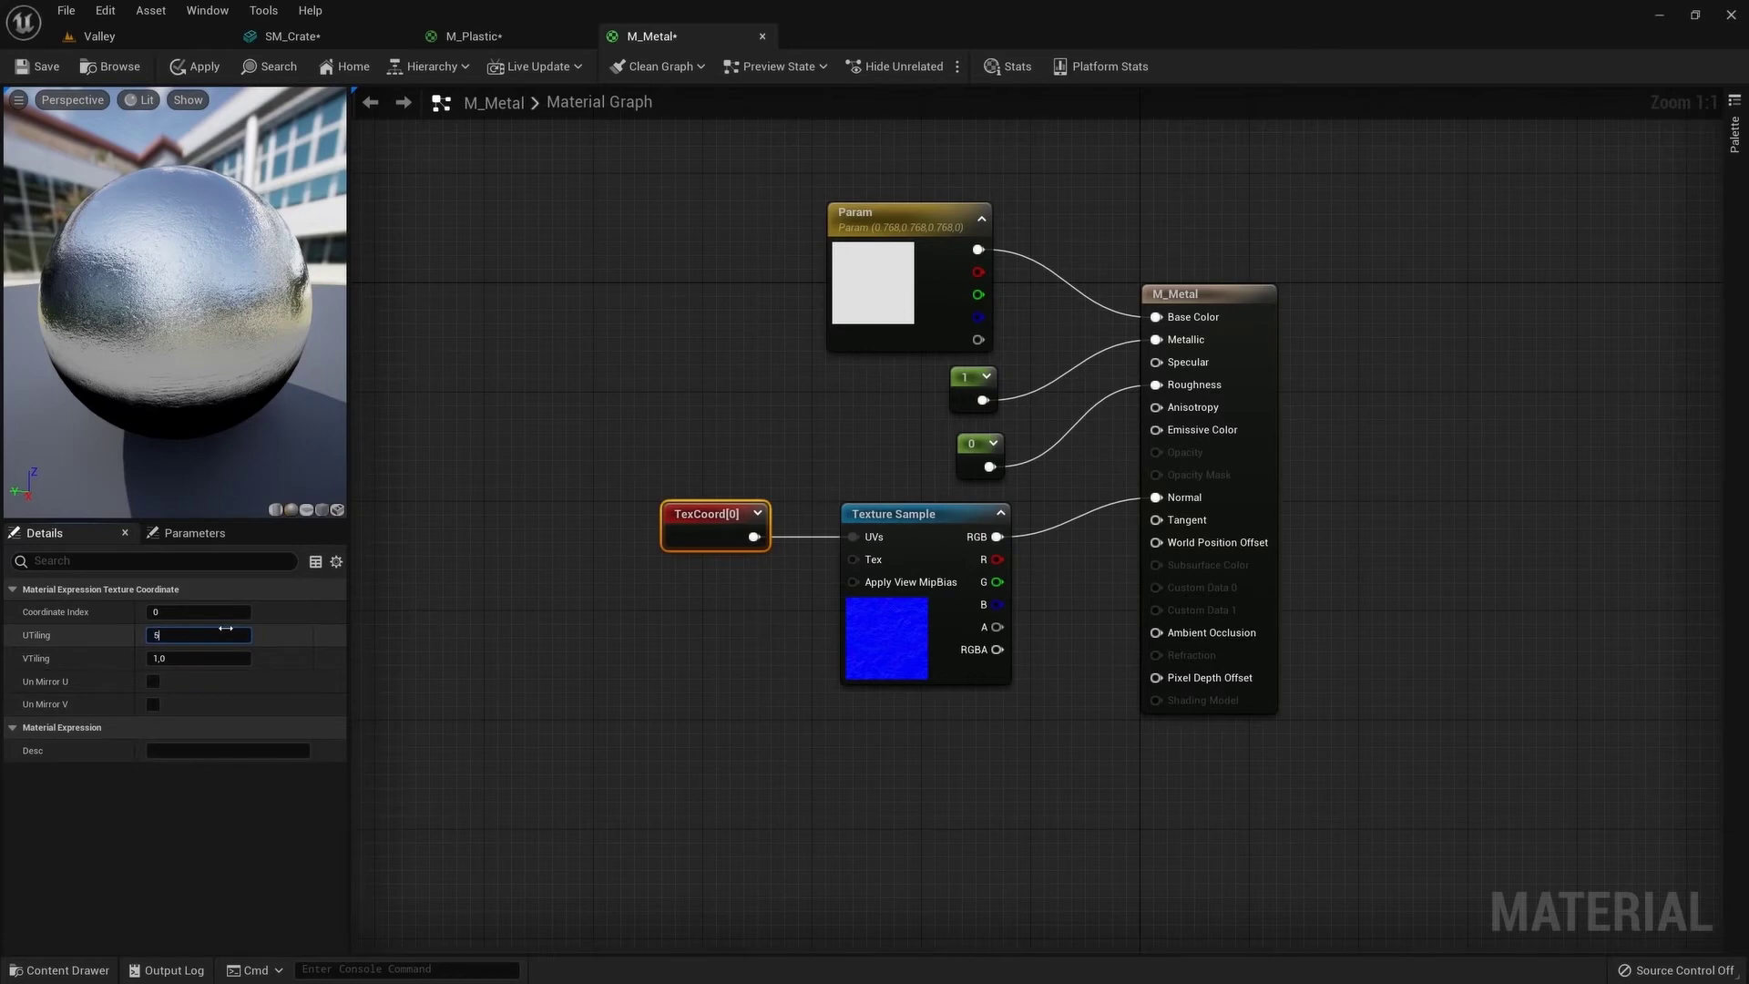
{"action": "key", "text": "Tab"}
{"action": "type", "text": "5"}
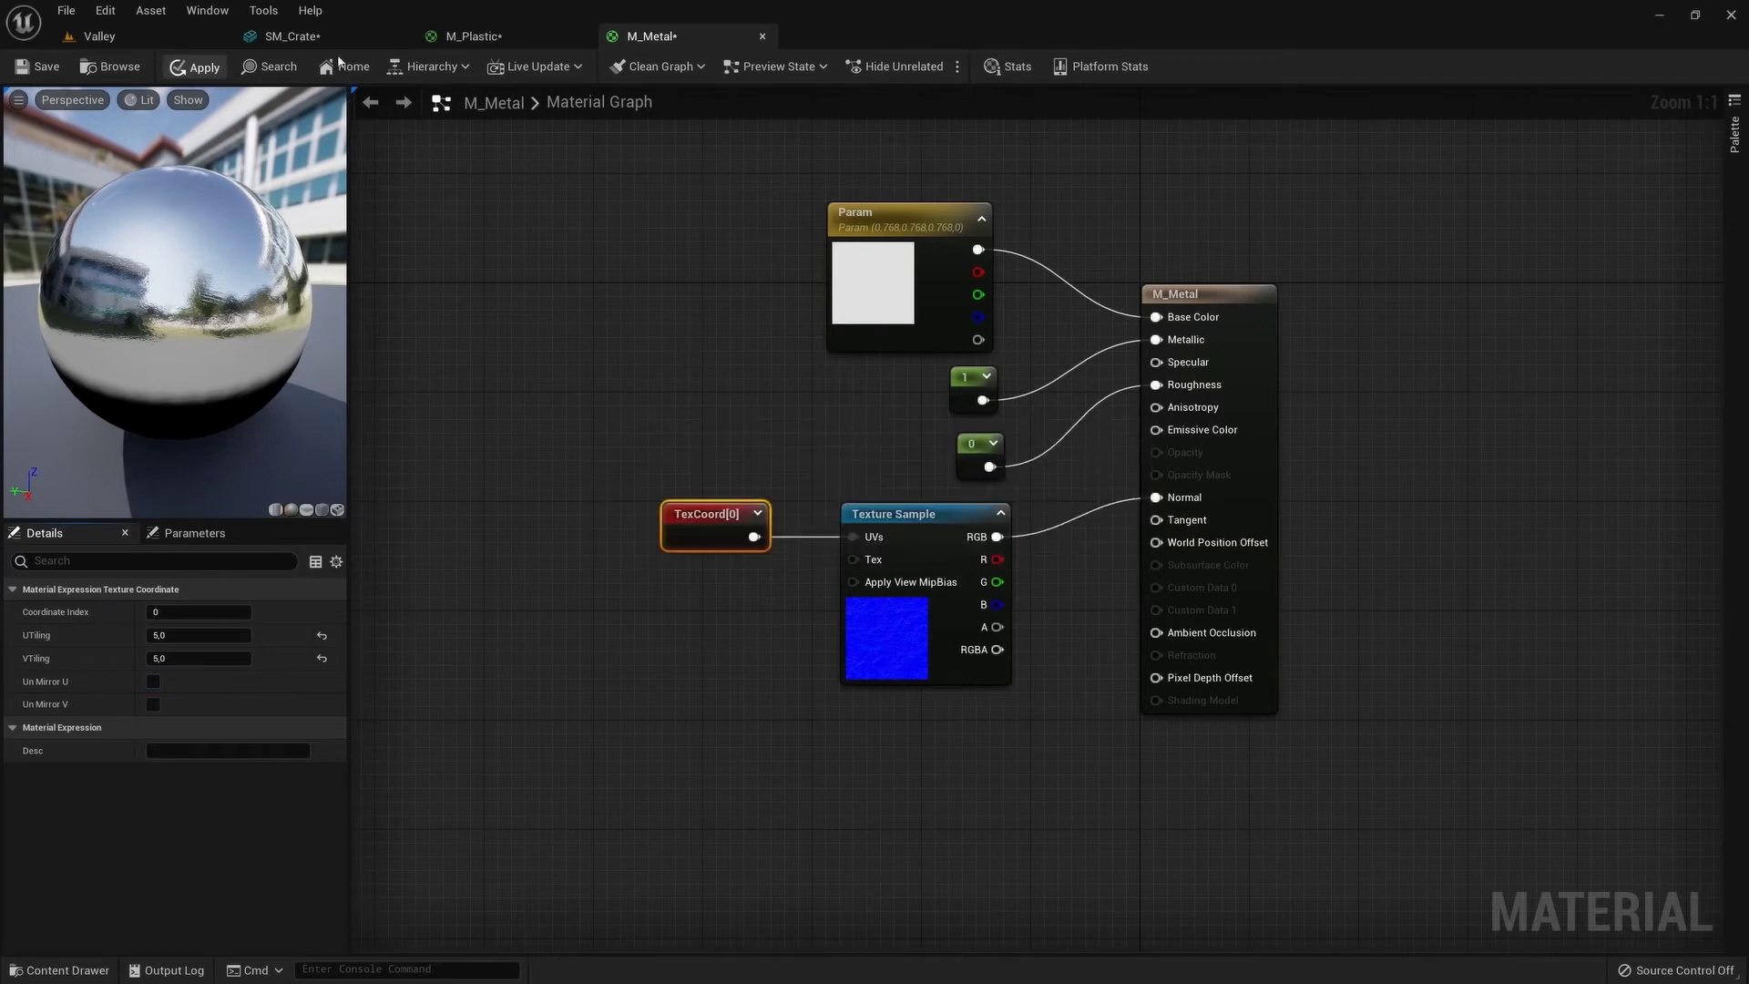
Apply M_Metal, check the 5× tiled normal on the crate, and tidy the graph nodes
{"action": "left_click", "coordinate": [317, 36]}
{"action": "left_click_drag", "start_coordinate": [642, 592], "coordinate": [642, 510]}
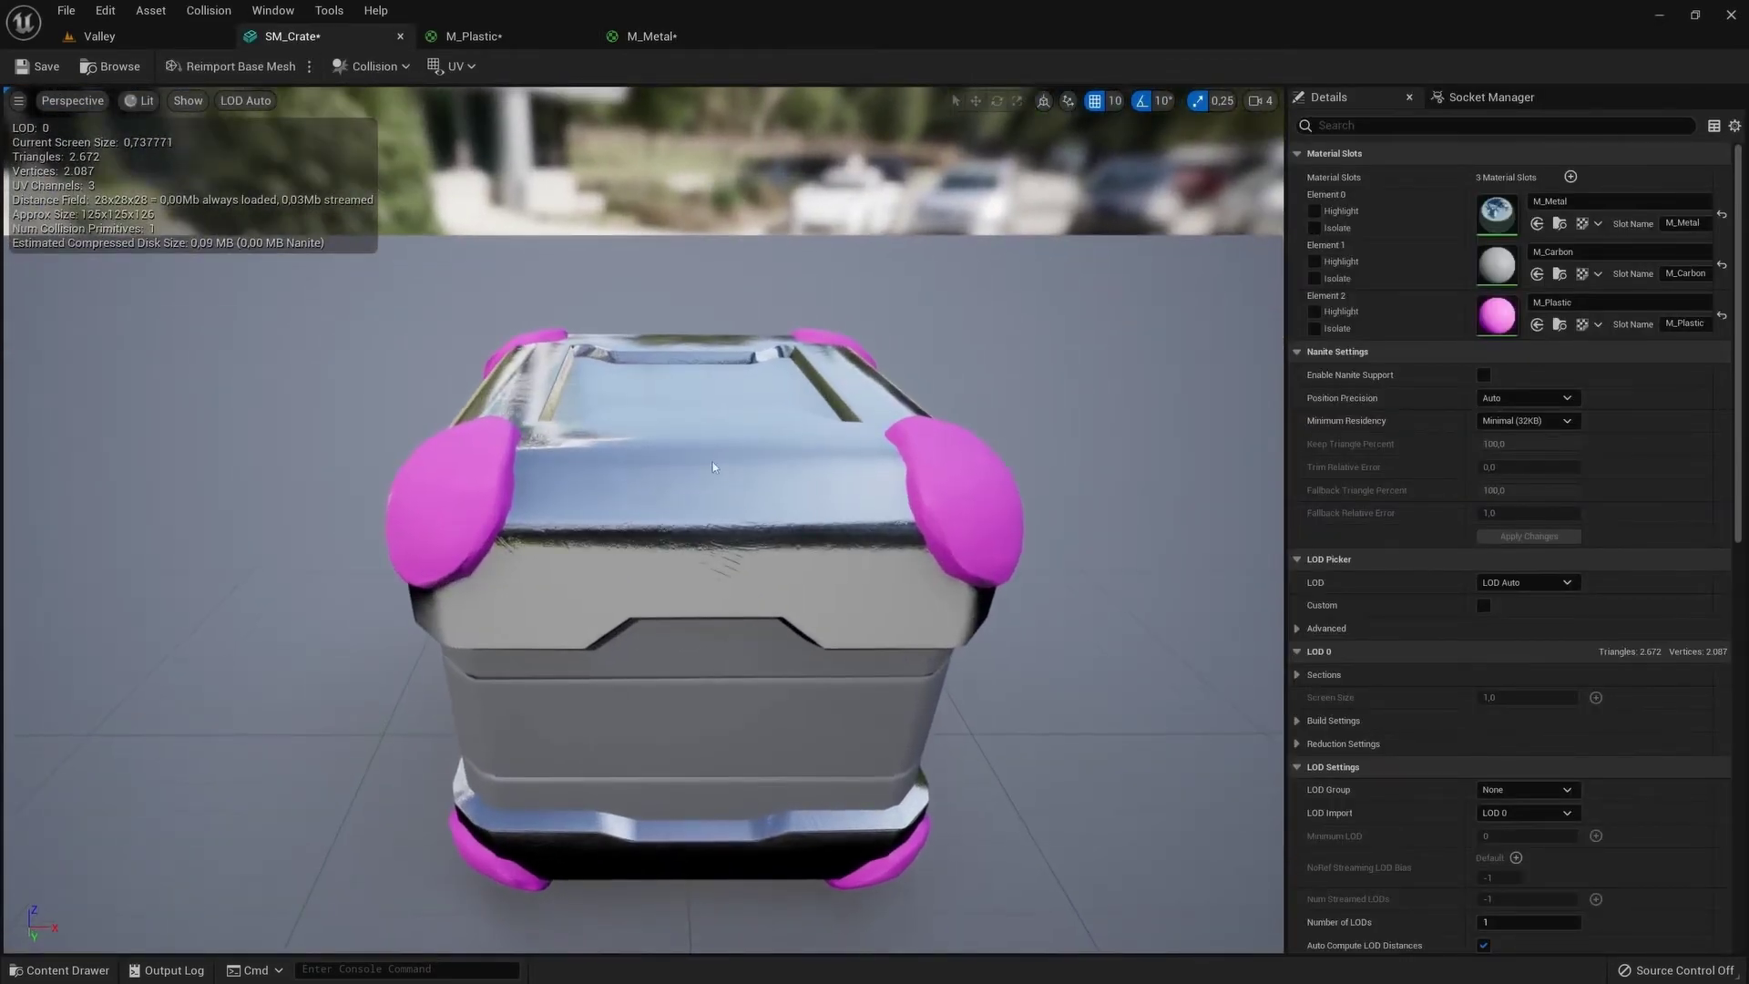
{"action": "left_click", "coordinate": [629, 39]}
{"action": "mouse_move", "coordinate": [605, 456]}
{"action": "left_mouse_down"}
{"action": "mouse_move", "coordinate": [853, 557]}
{"action": "mouse_move", "coordinate": [901, 663]}
{"action": "left_mouse_up"}
Wire T_Metal_R's red channel into M_Metal's Roughness and delete the unused 0 constant
{"action": "key", "text": "ctrl+space"}
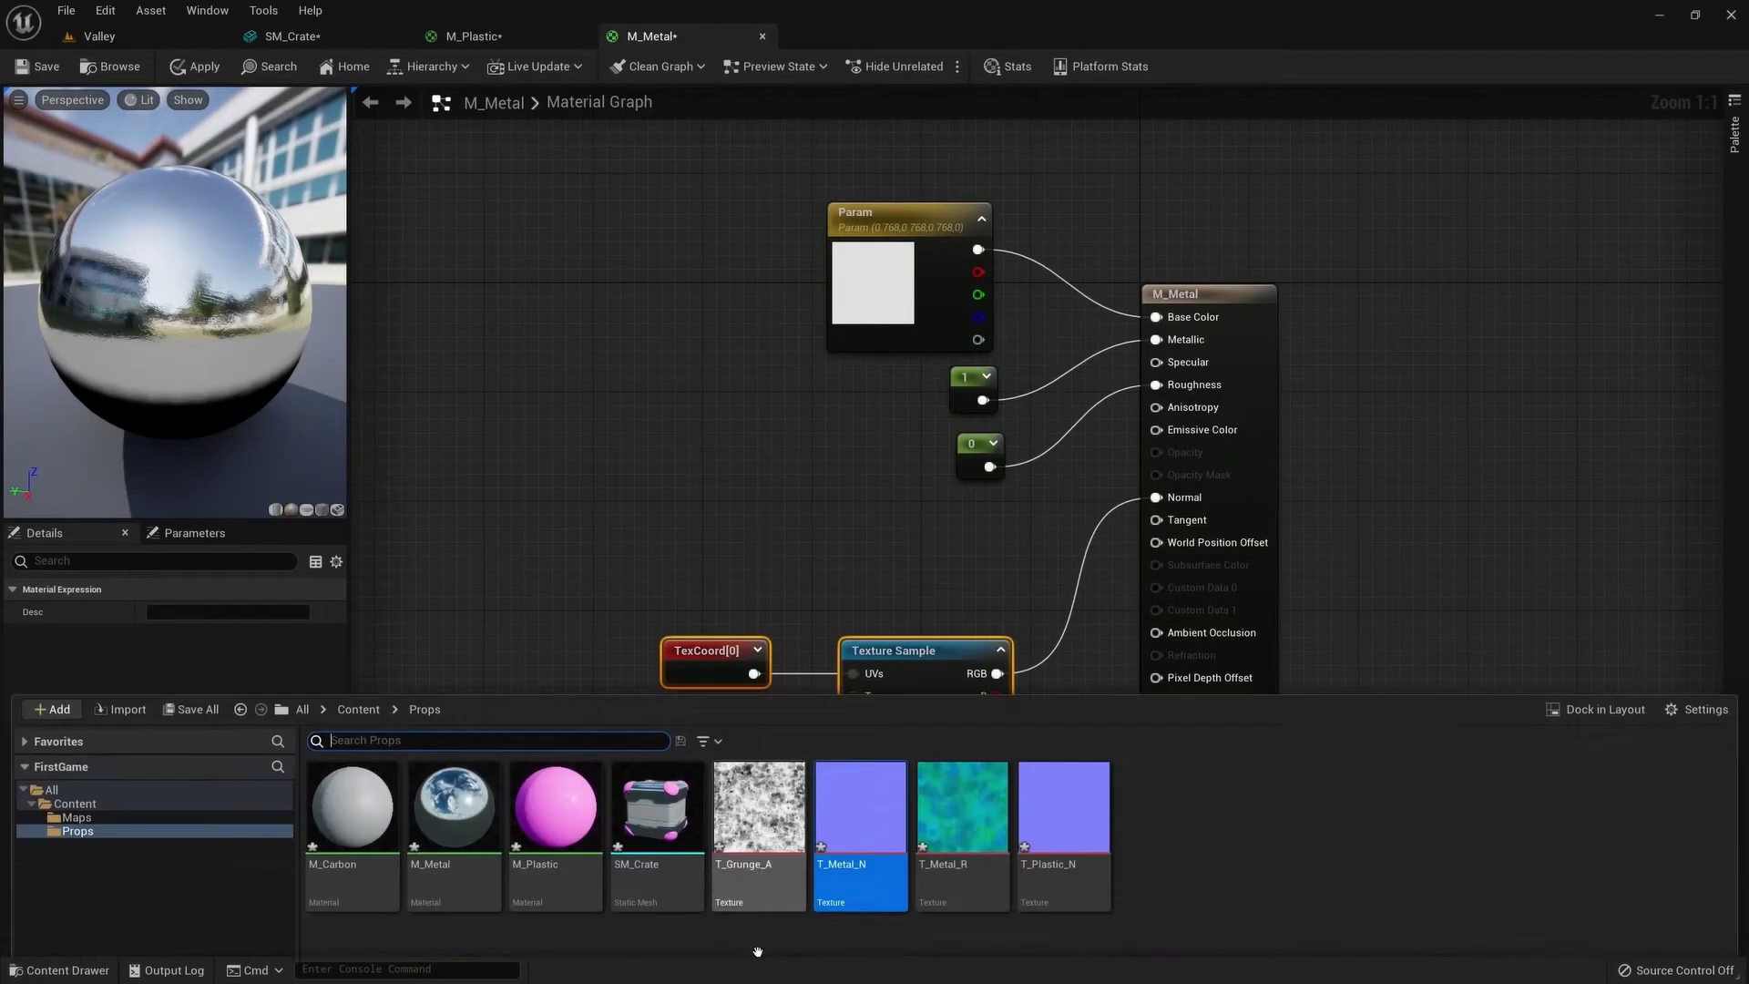
{"action": "mouse_move", "coordinate": [961, 815]}
{"action": "left_mouse_down"}
{"action": "mouse_move", "coordinate": [863, 449]}
{"action": "mouse_move", "coordinate": [1163, 393]}
{"action": "left_mouse_up"}
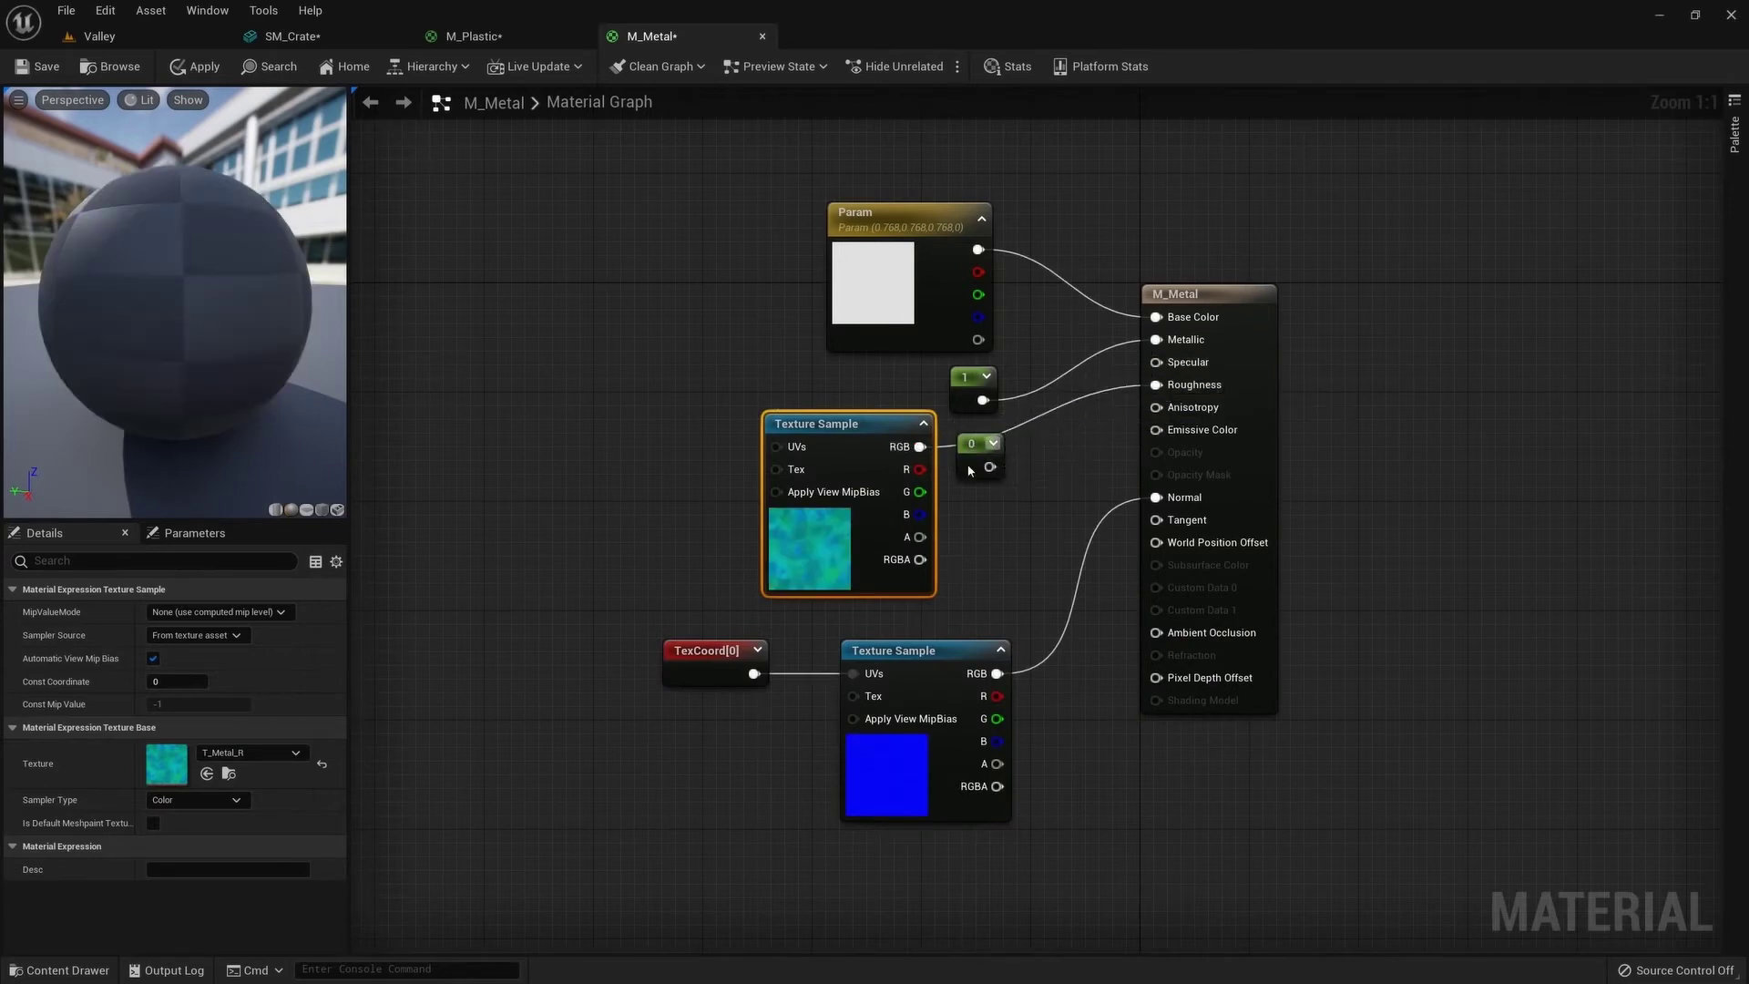
{"action": "left_click_drag", "start_coordinate": [920, 469], "coordinate": [1155, 384]}
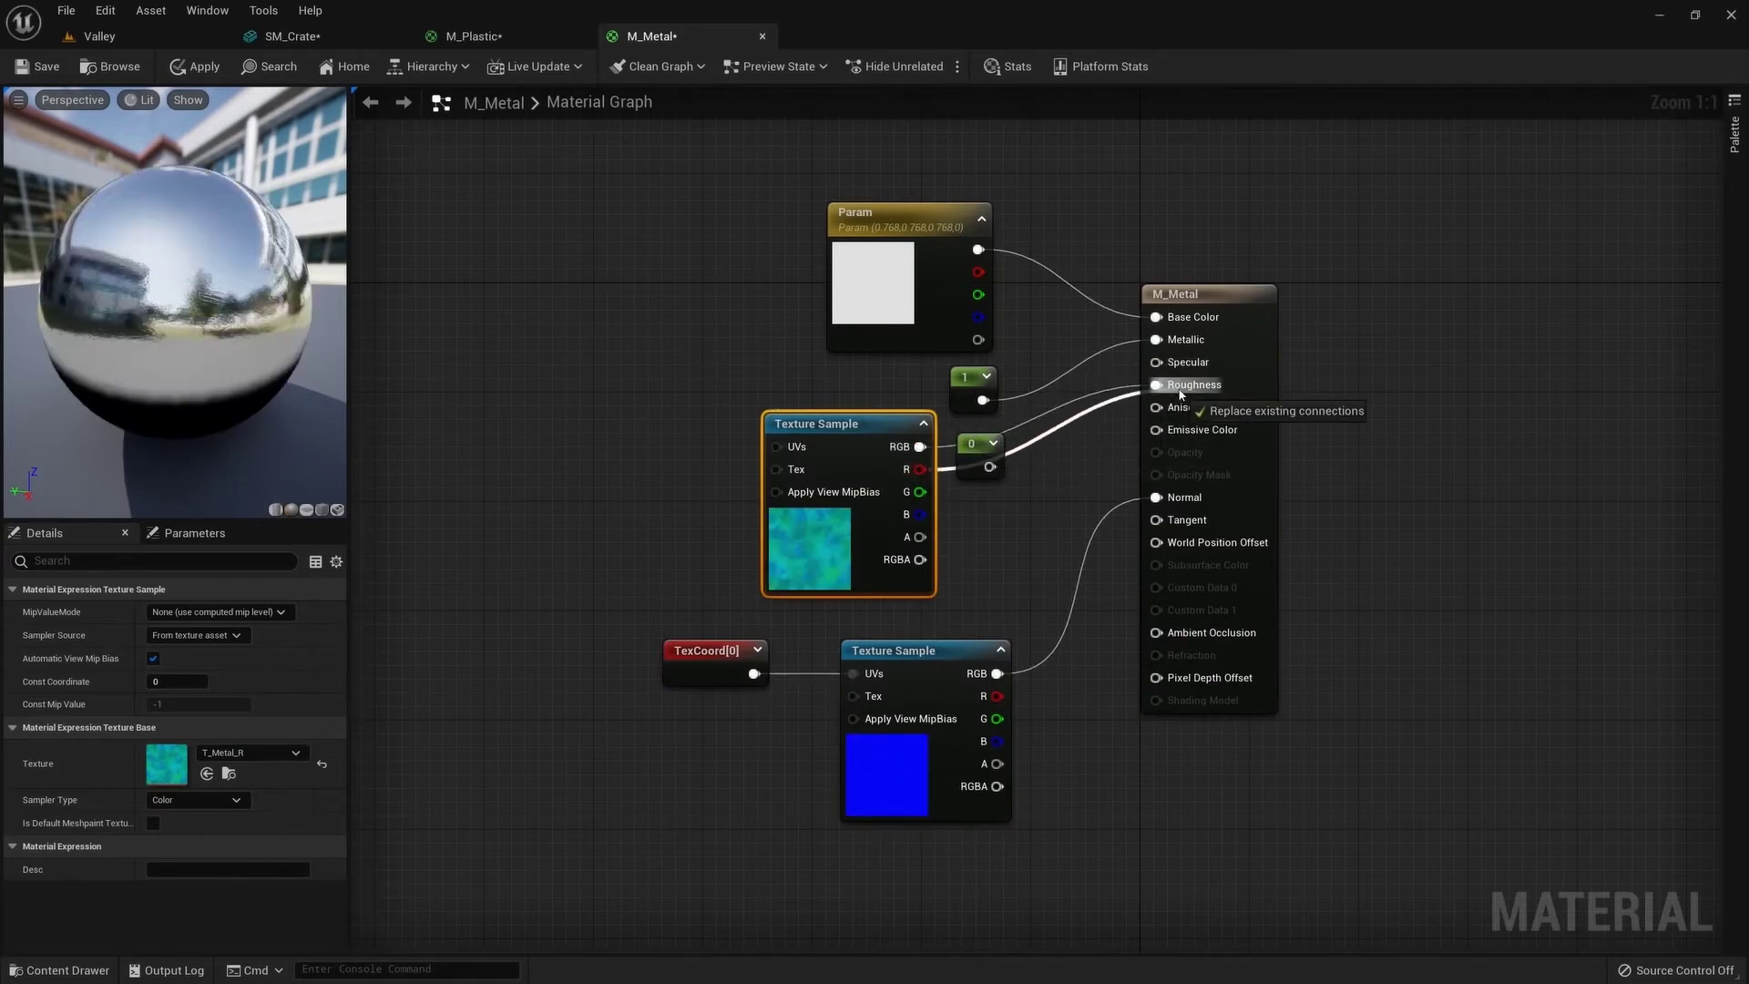
{"action": "left_click", "coordinate": [975, 446]}
{"action": "key", "text": "Delete"}
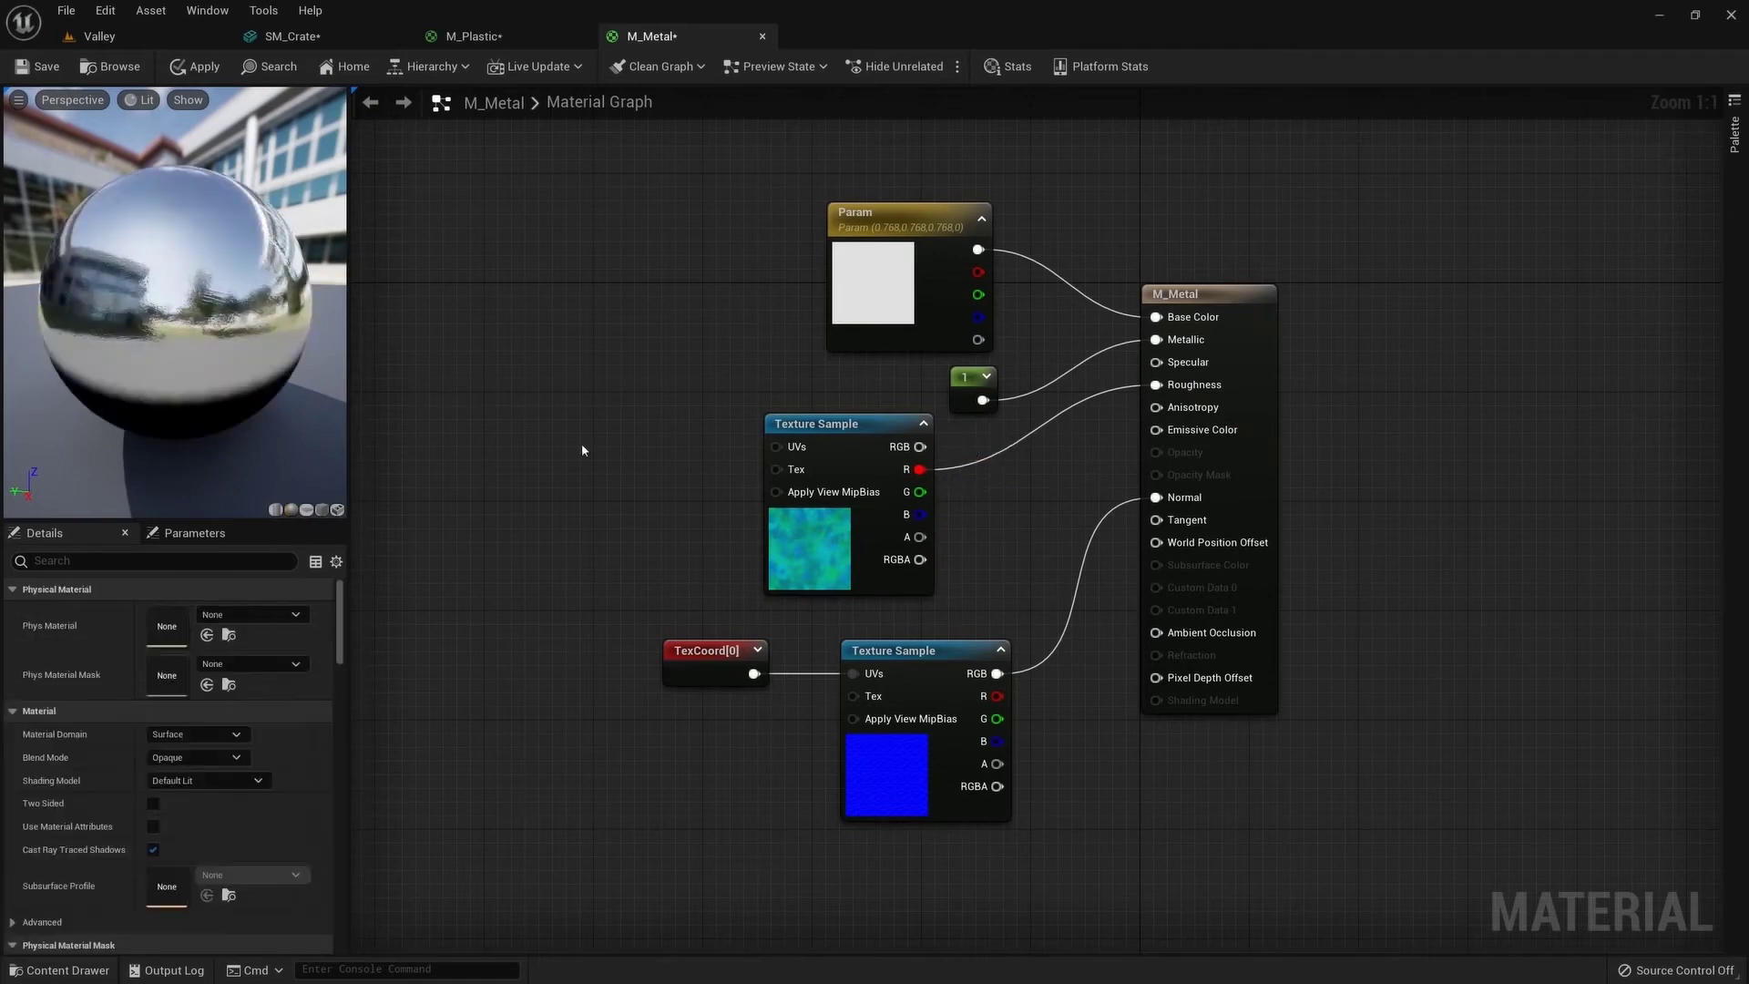
Apply the updated M_Metal and view the result in the SM_Crate editor
{"action": "left_click_drag", "start_coordinate": [199, 104], "coordinate": [237, 127]}
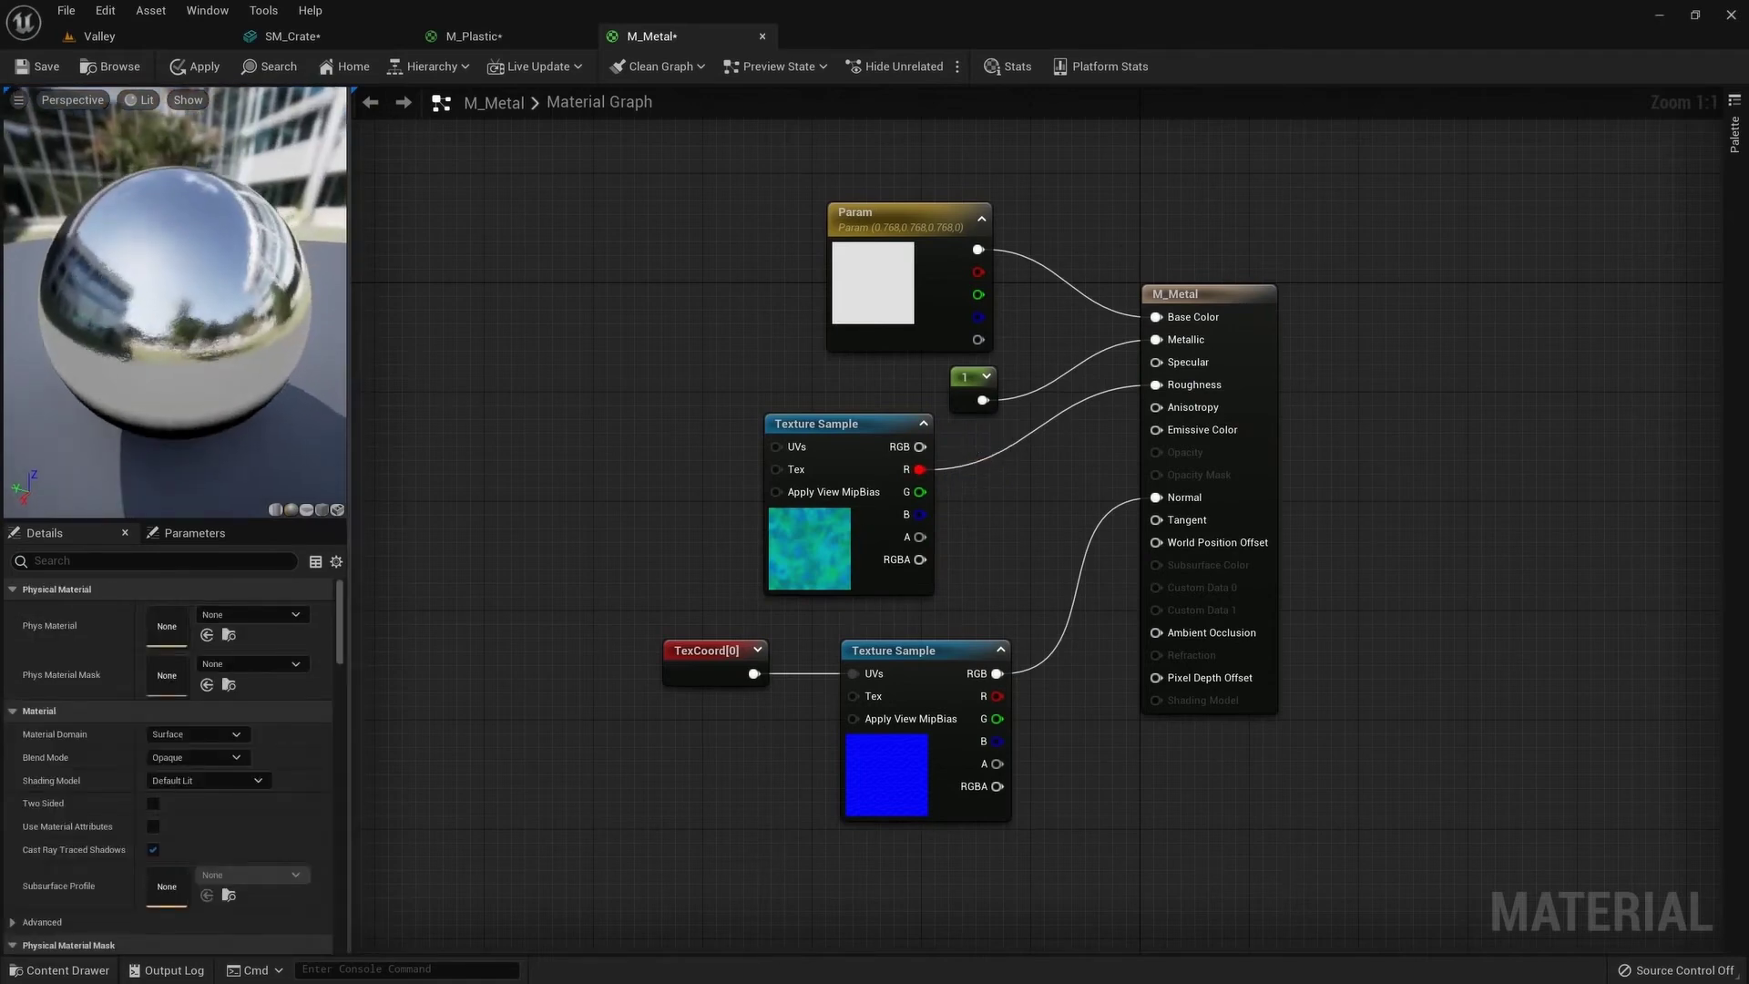
{"action": "left_click", "coordinate": [189, 71]}
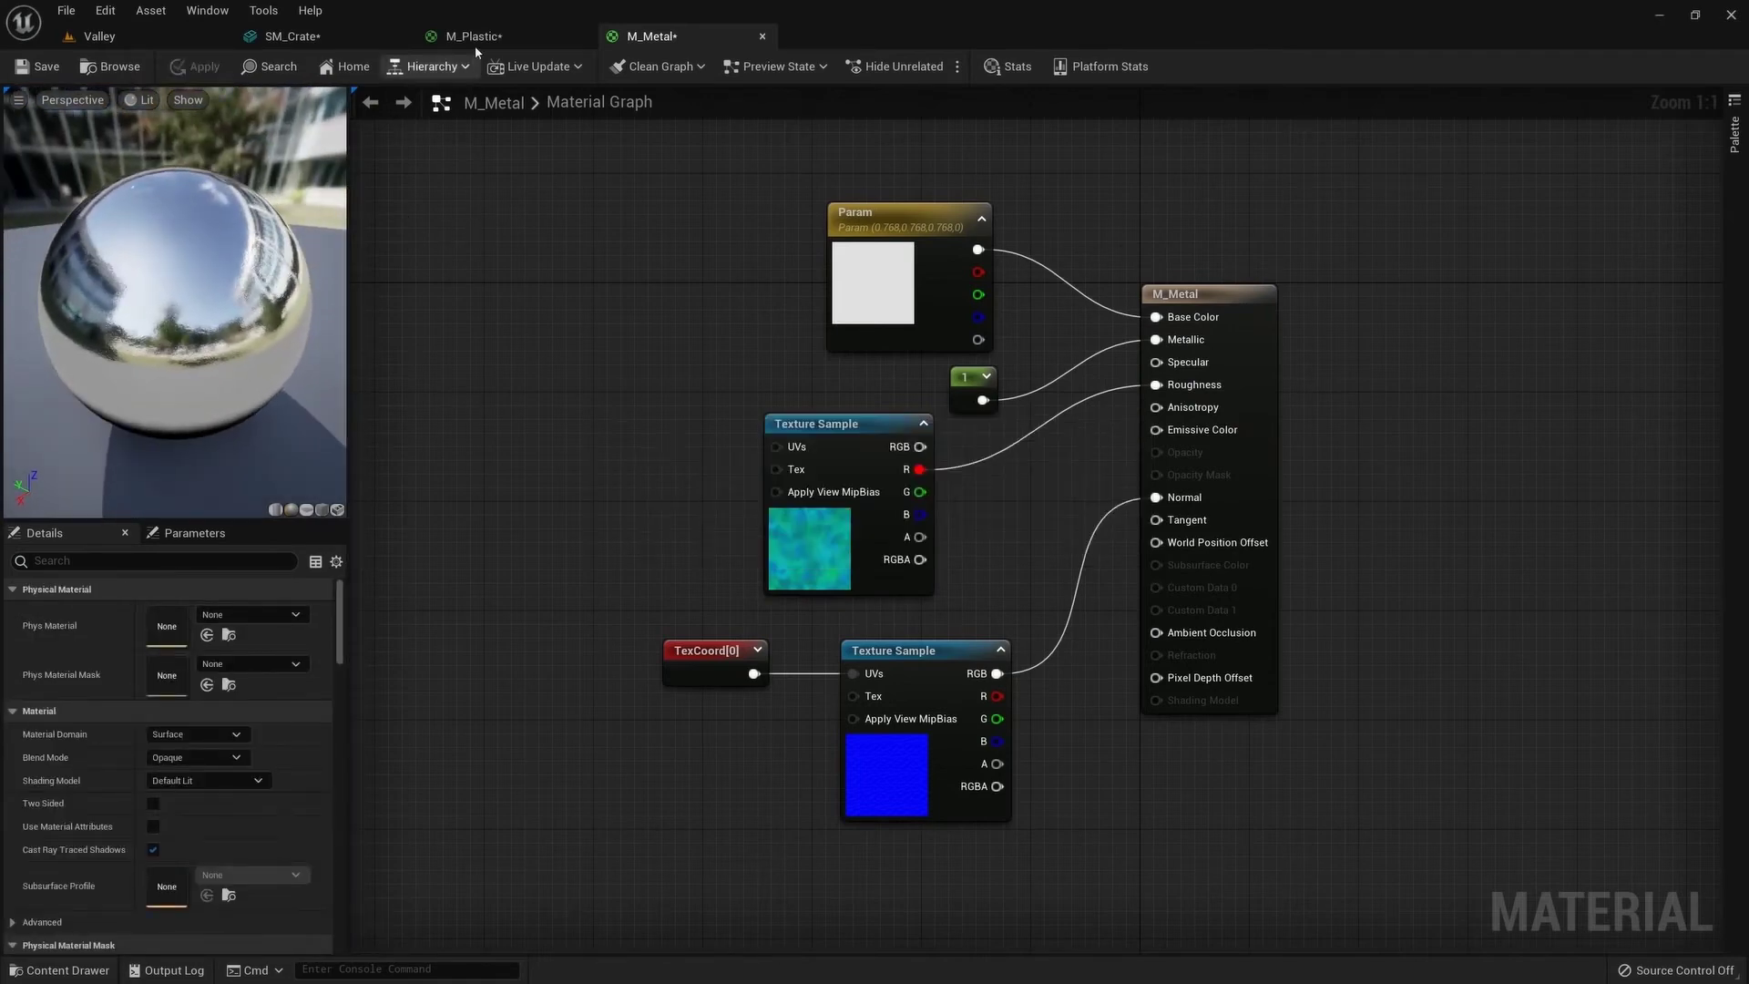
{"action": "left_click", "coordinate": [319, 41]}
{"action": "left_click_drag", "start_coordinate": [740, 492], "coordinate": [740, 492]}
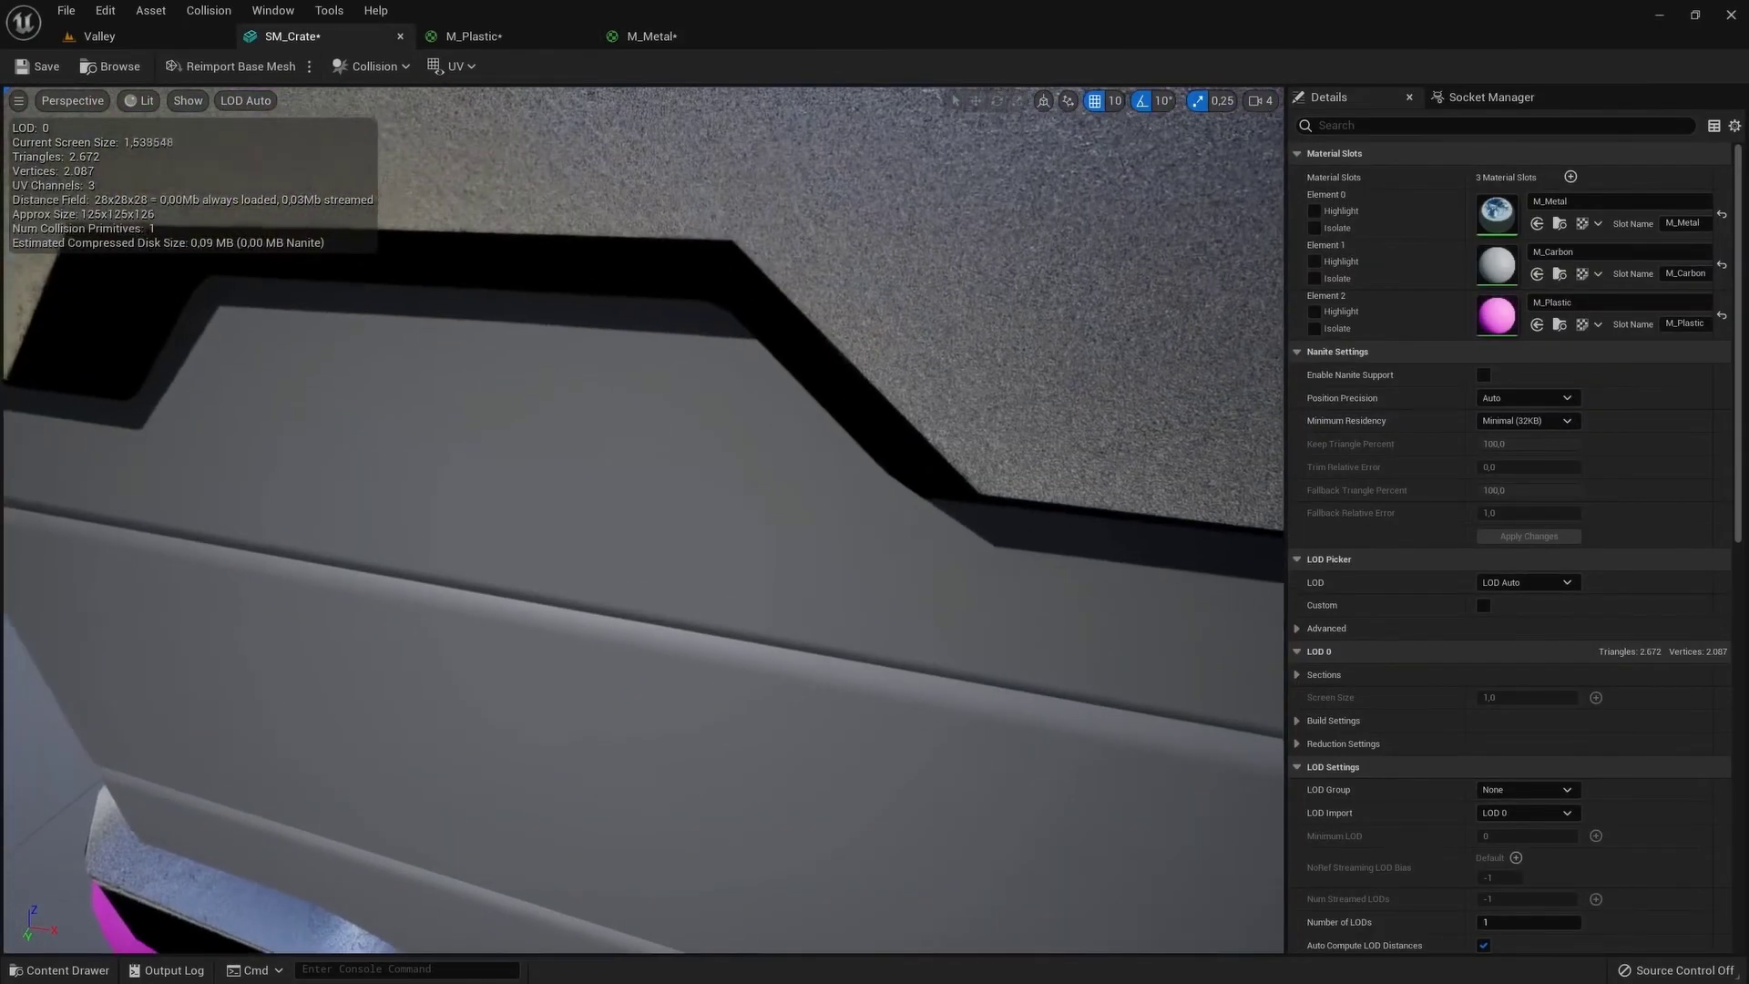
Briefly show SM_Crate's vertex colours, then browse to M_Carbon in the Props folder
{"action": "right_click_drag", "start_coordinate": [765, 558], "coordinate": [765, 558]}
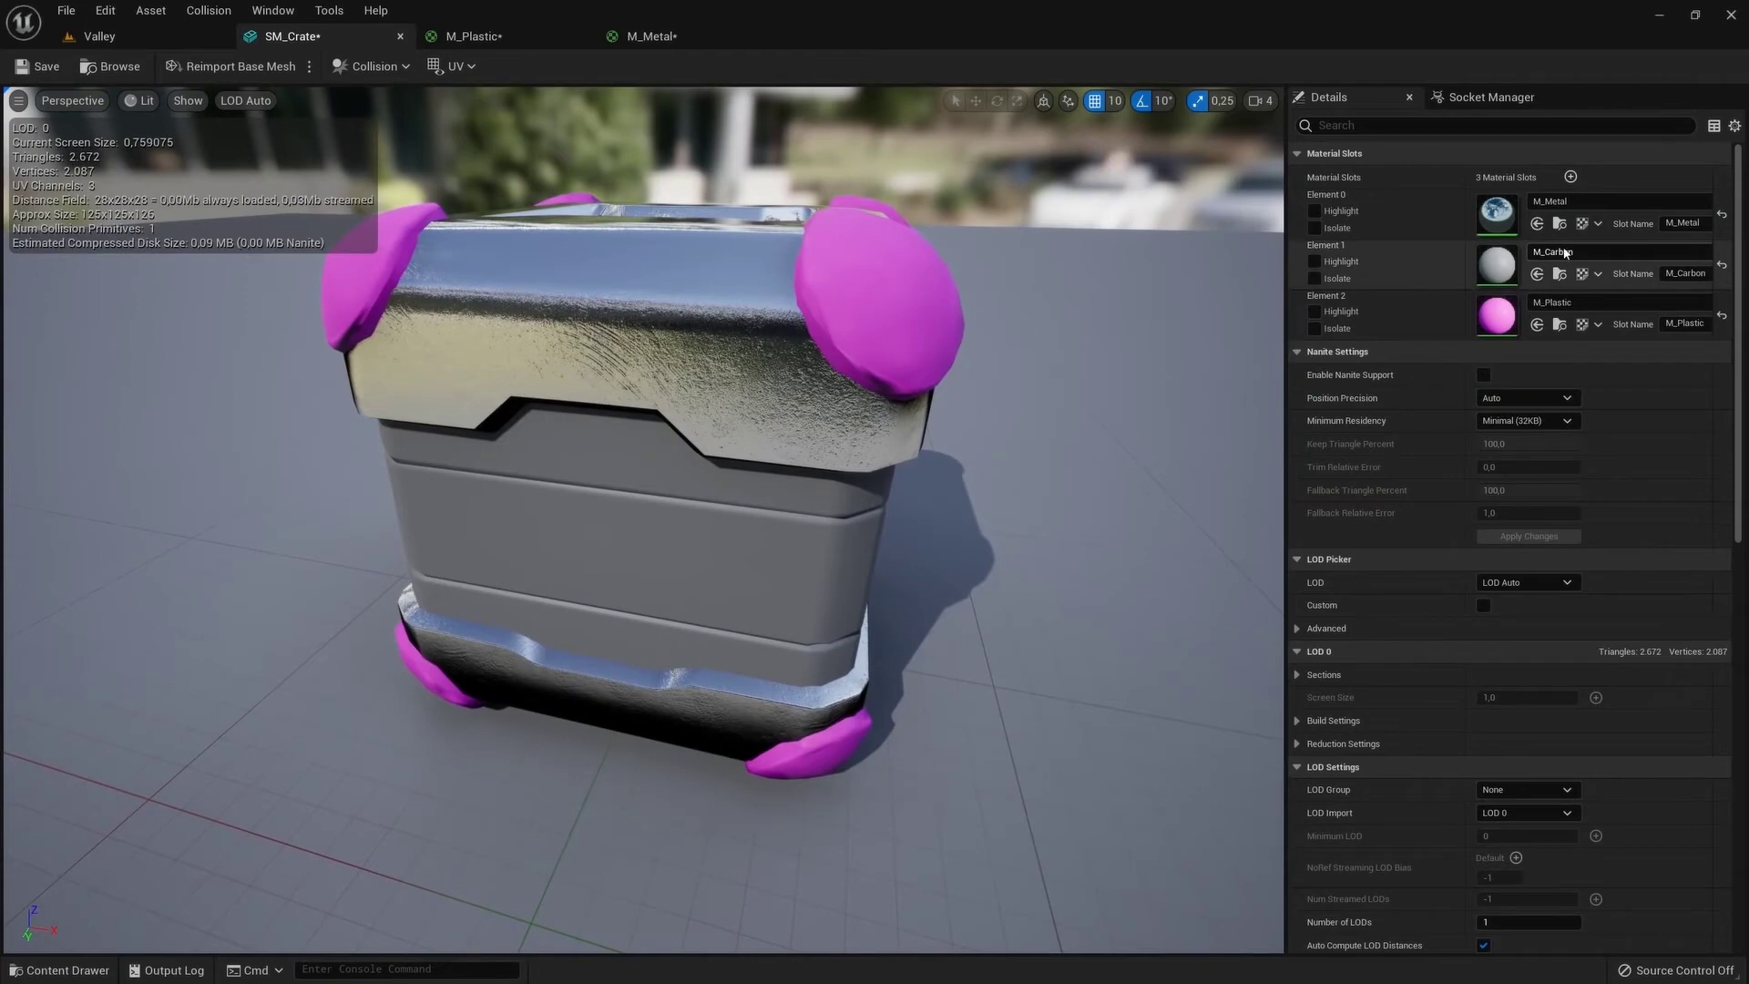
{"action": "left_click", "coordinate": [188, 101]}
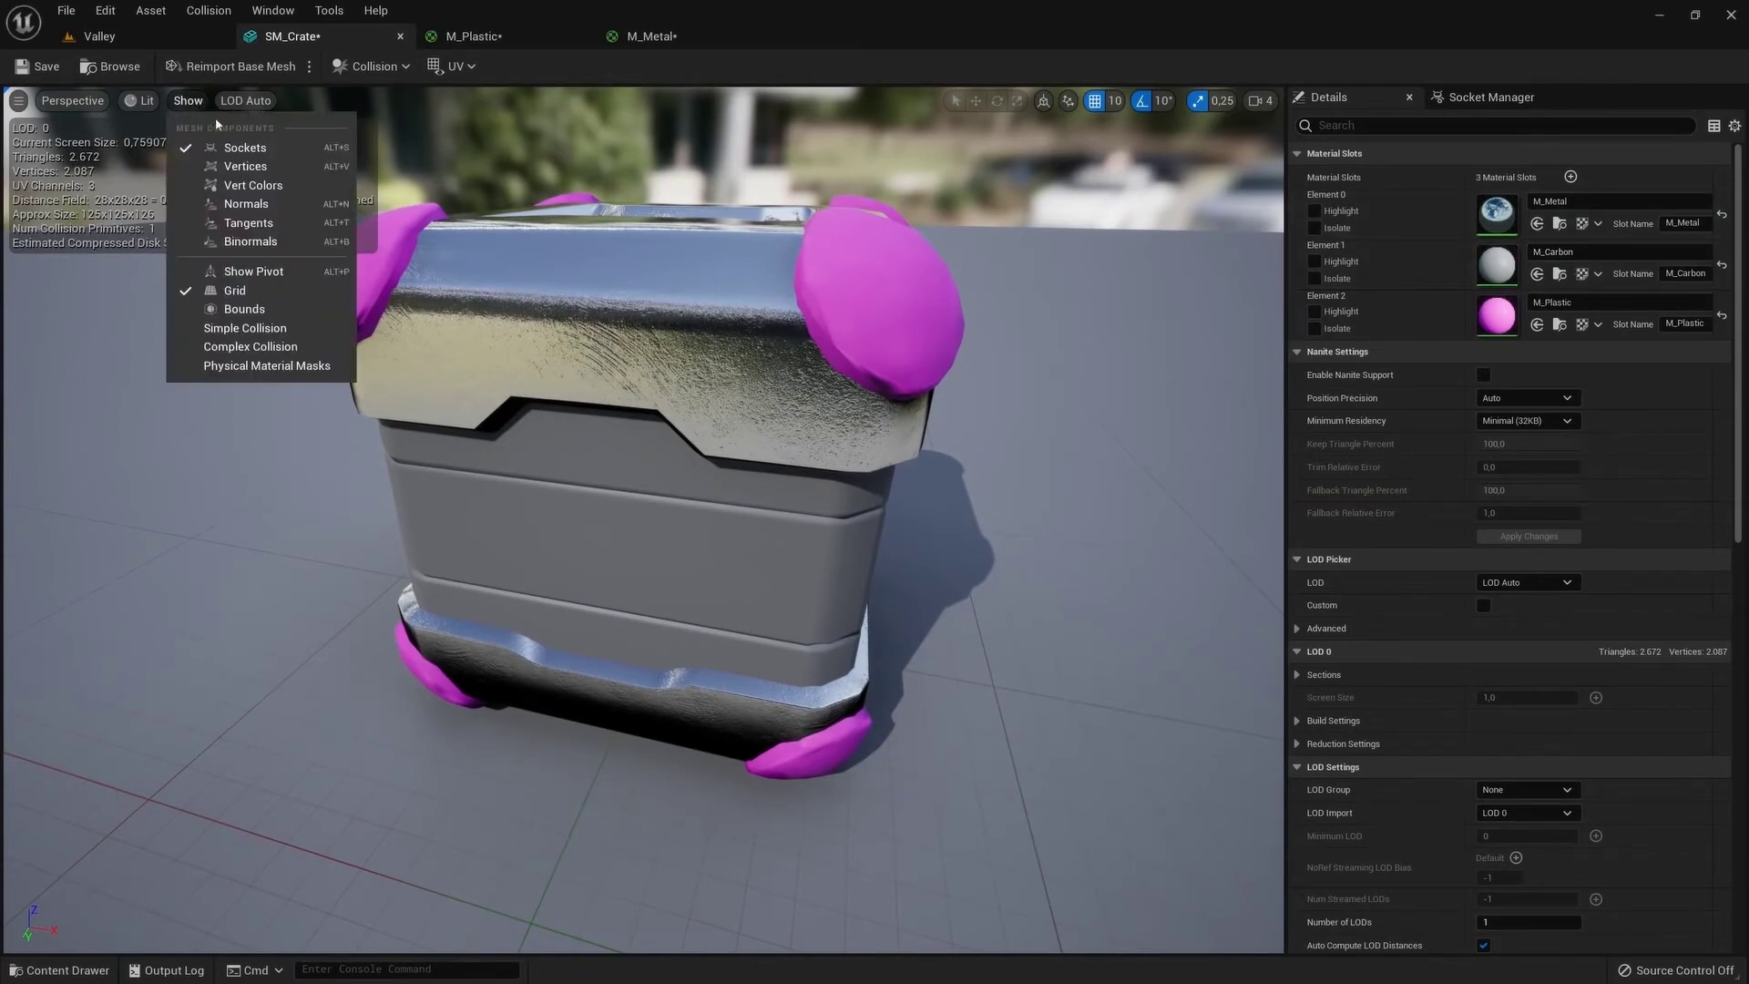
{"action": "left_click", "coordinate": [250, 186]}
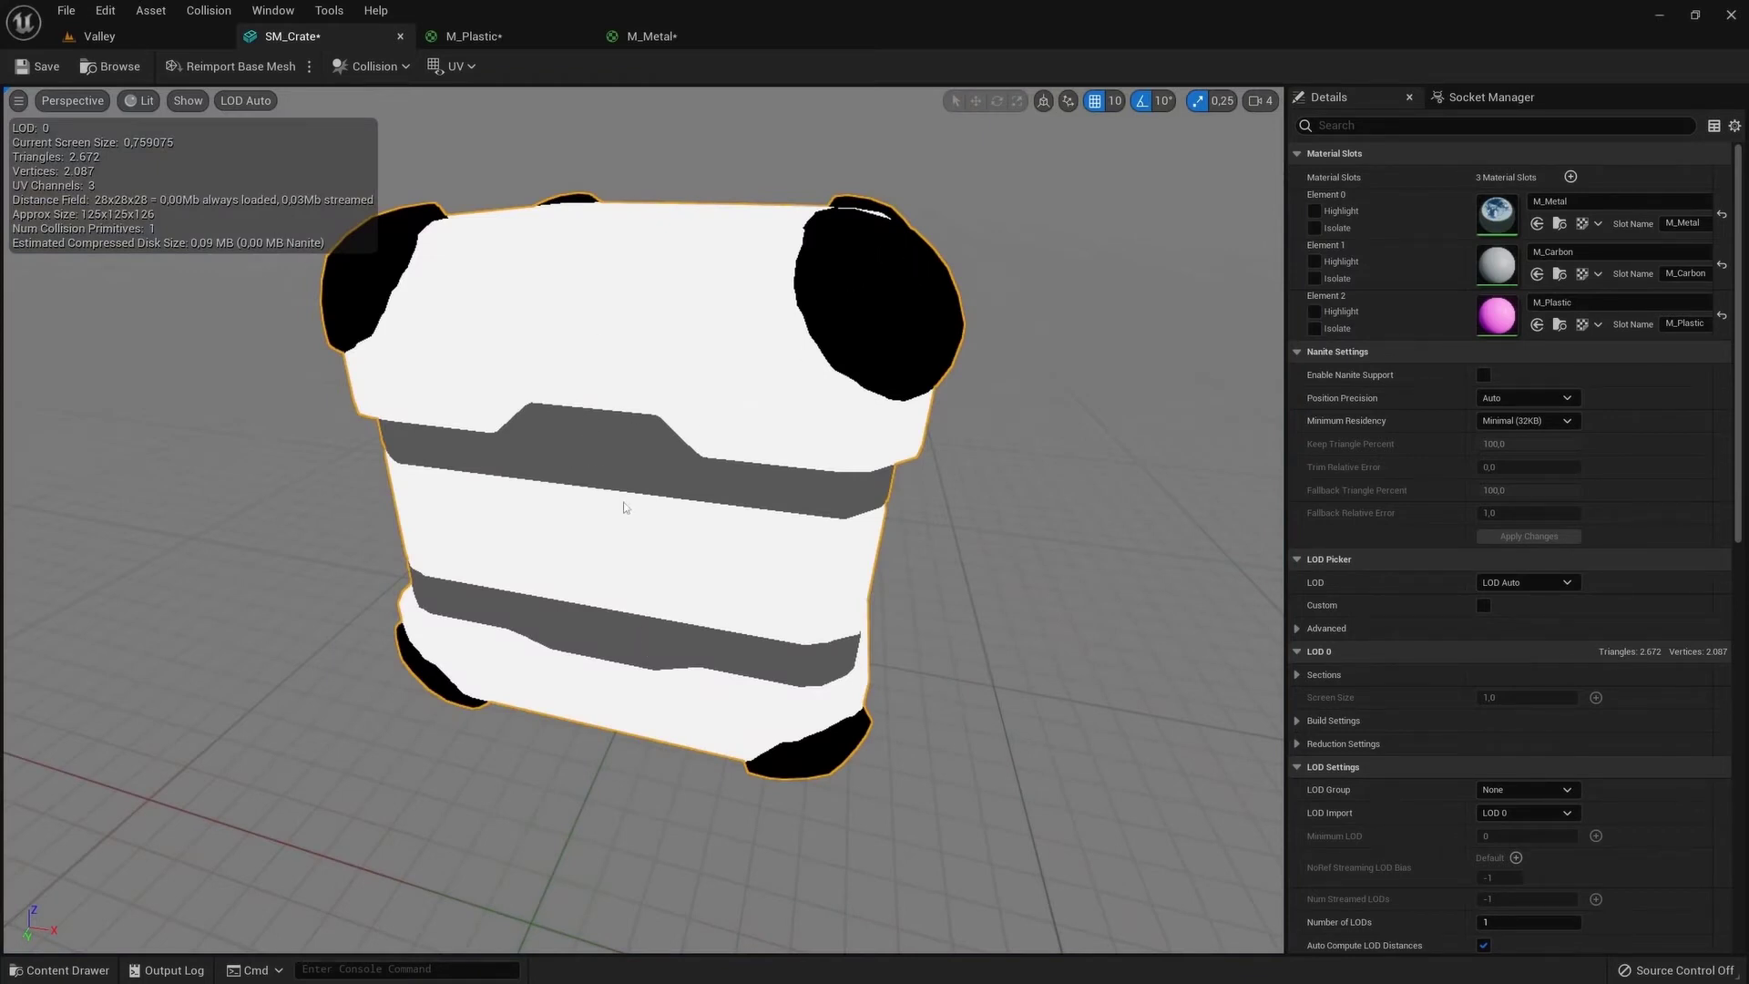
{"action": "left_click", "coordinate": [142, 101]}
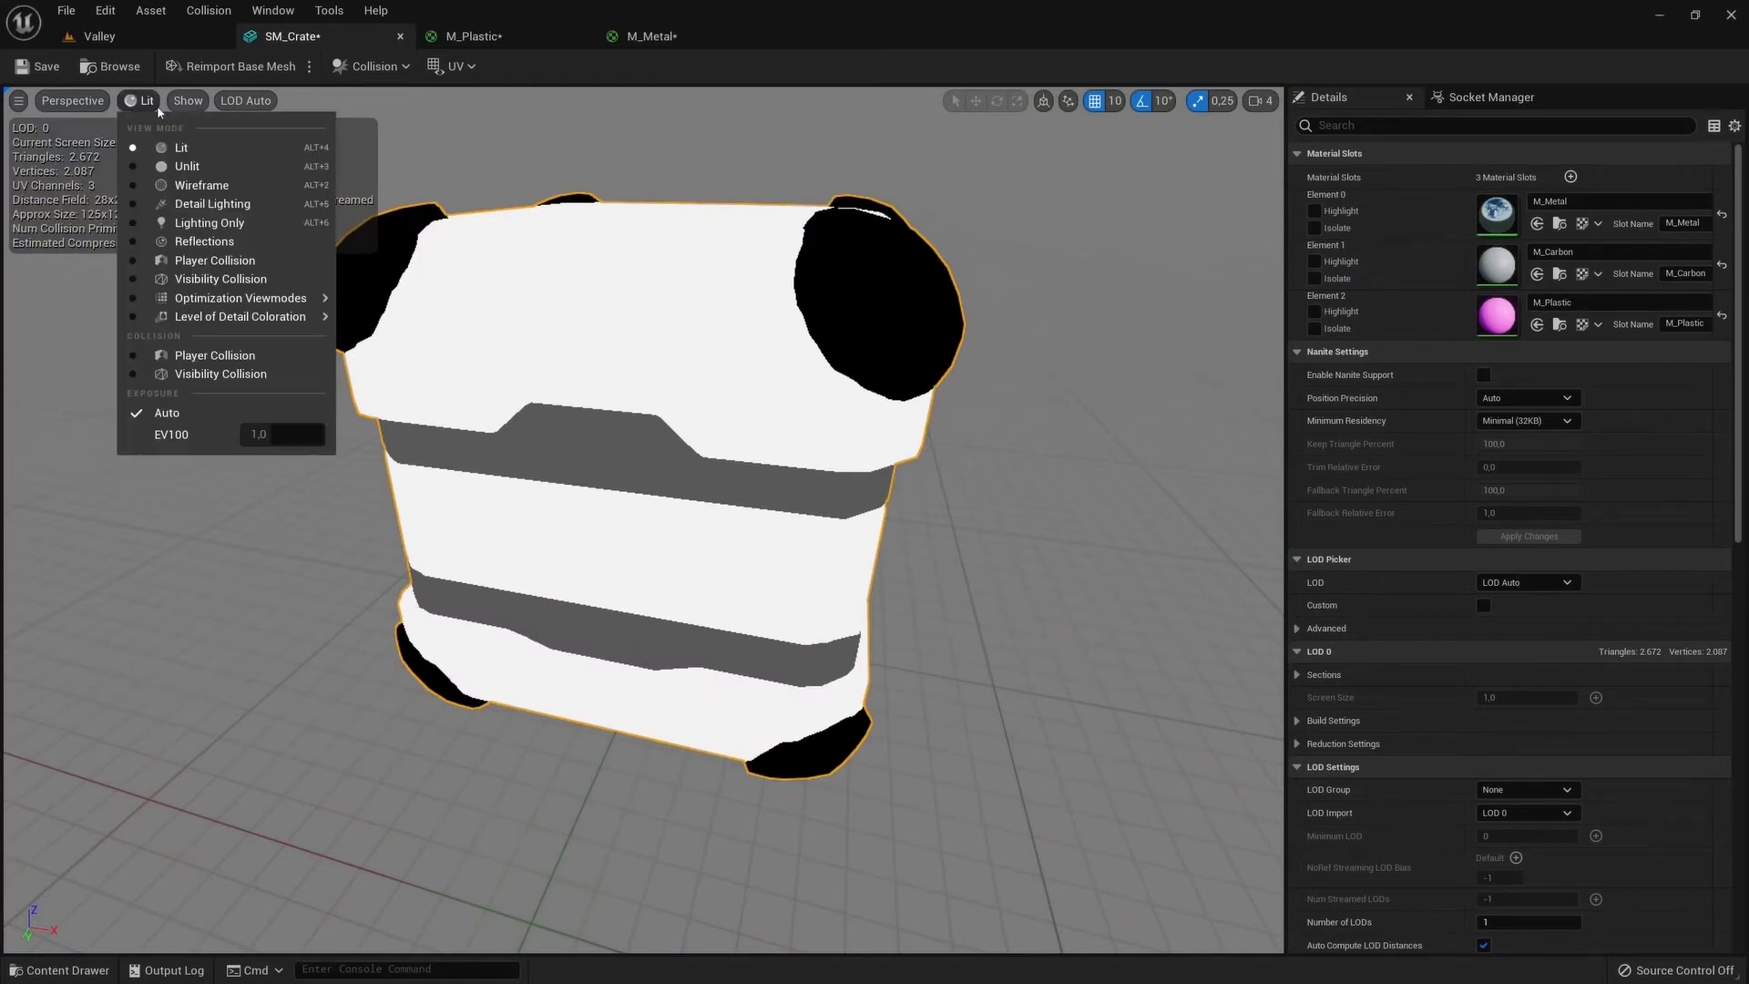
{"action": "left_click", "coordinate": [188, 101]}
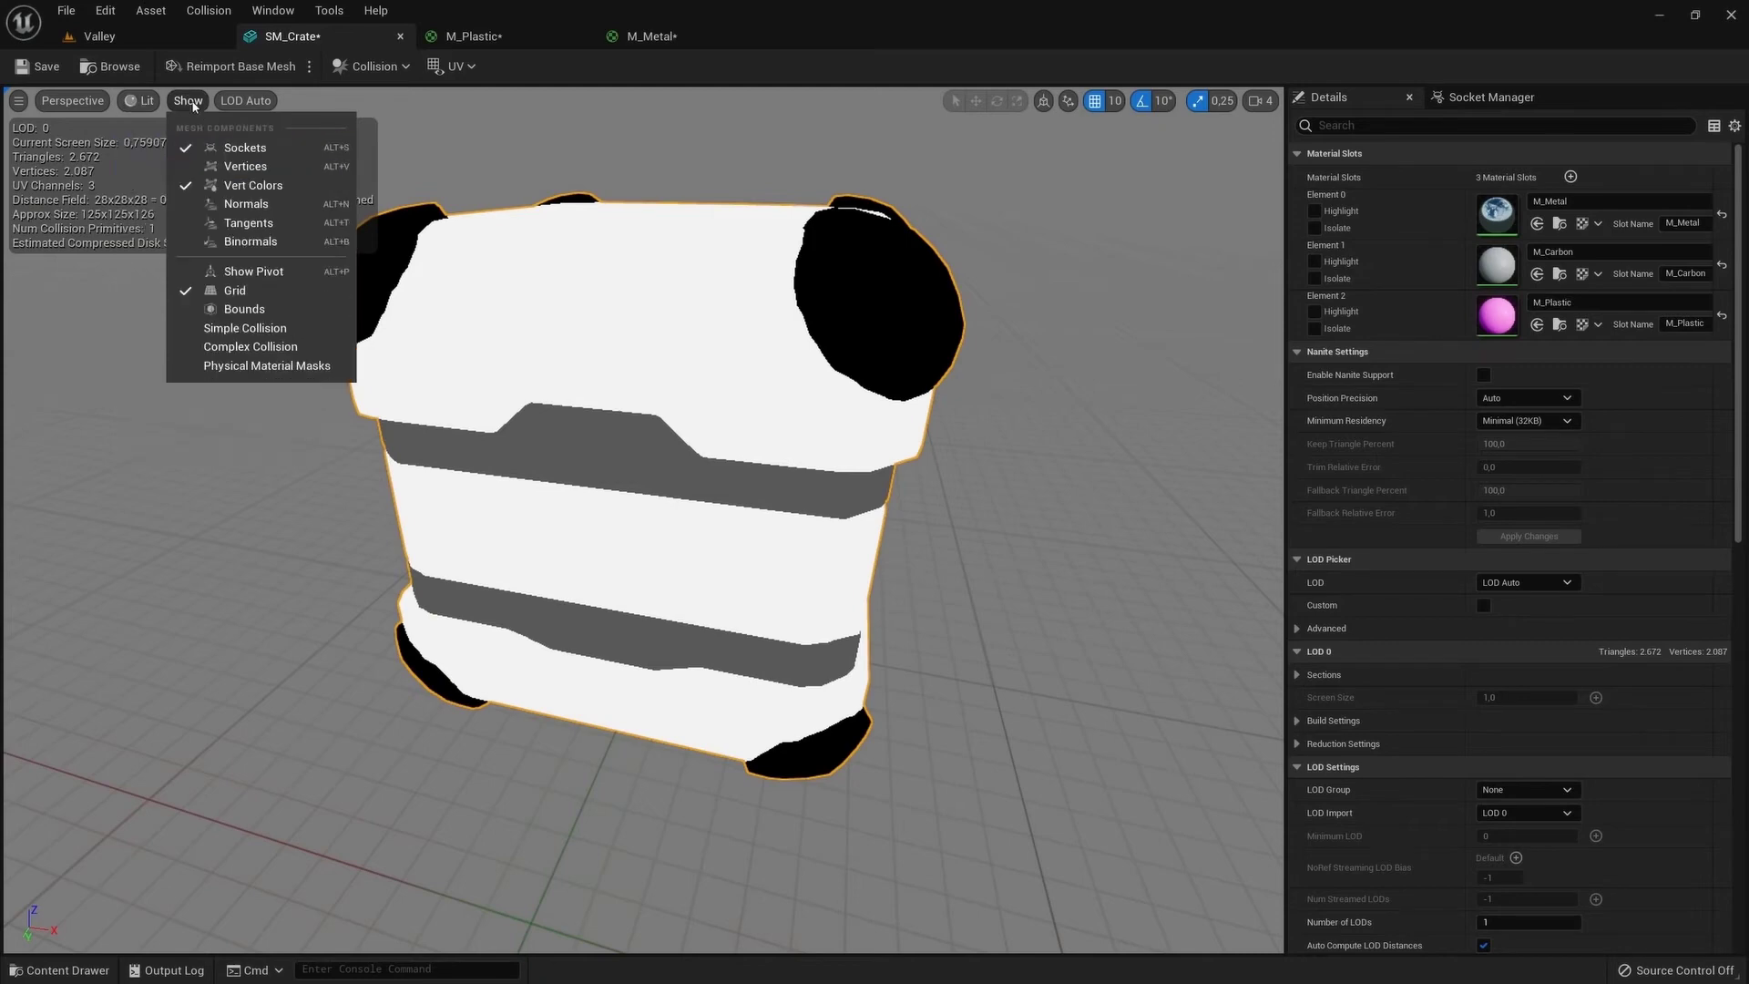
{"action": "left_click", "coordinate": [242, 185]}
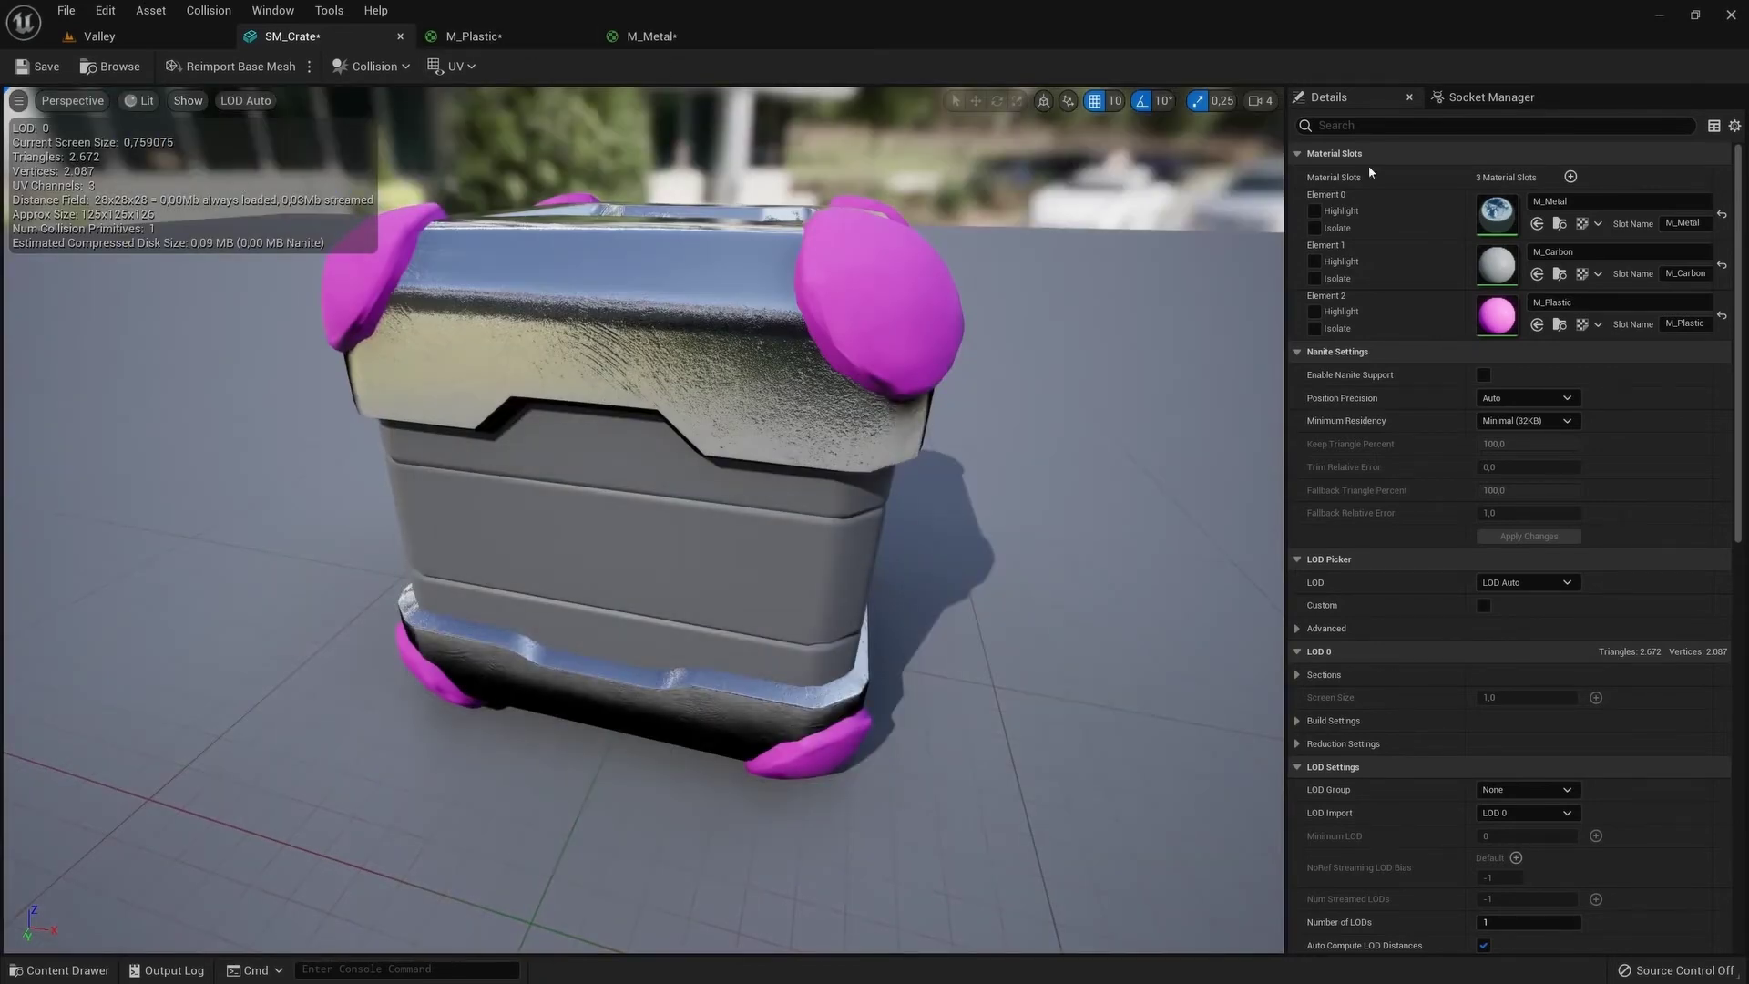
{"action": "left_click", "coordinate": [1559, 276]}
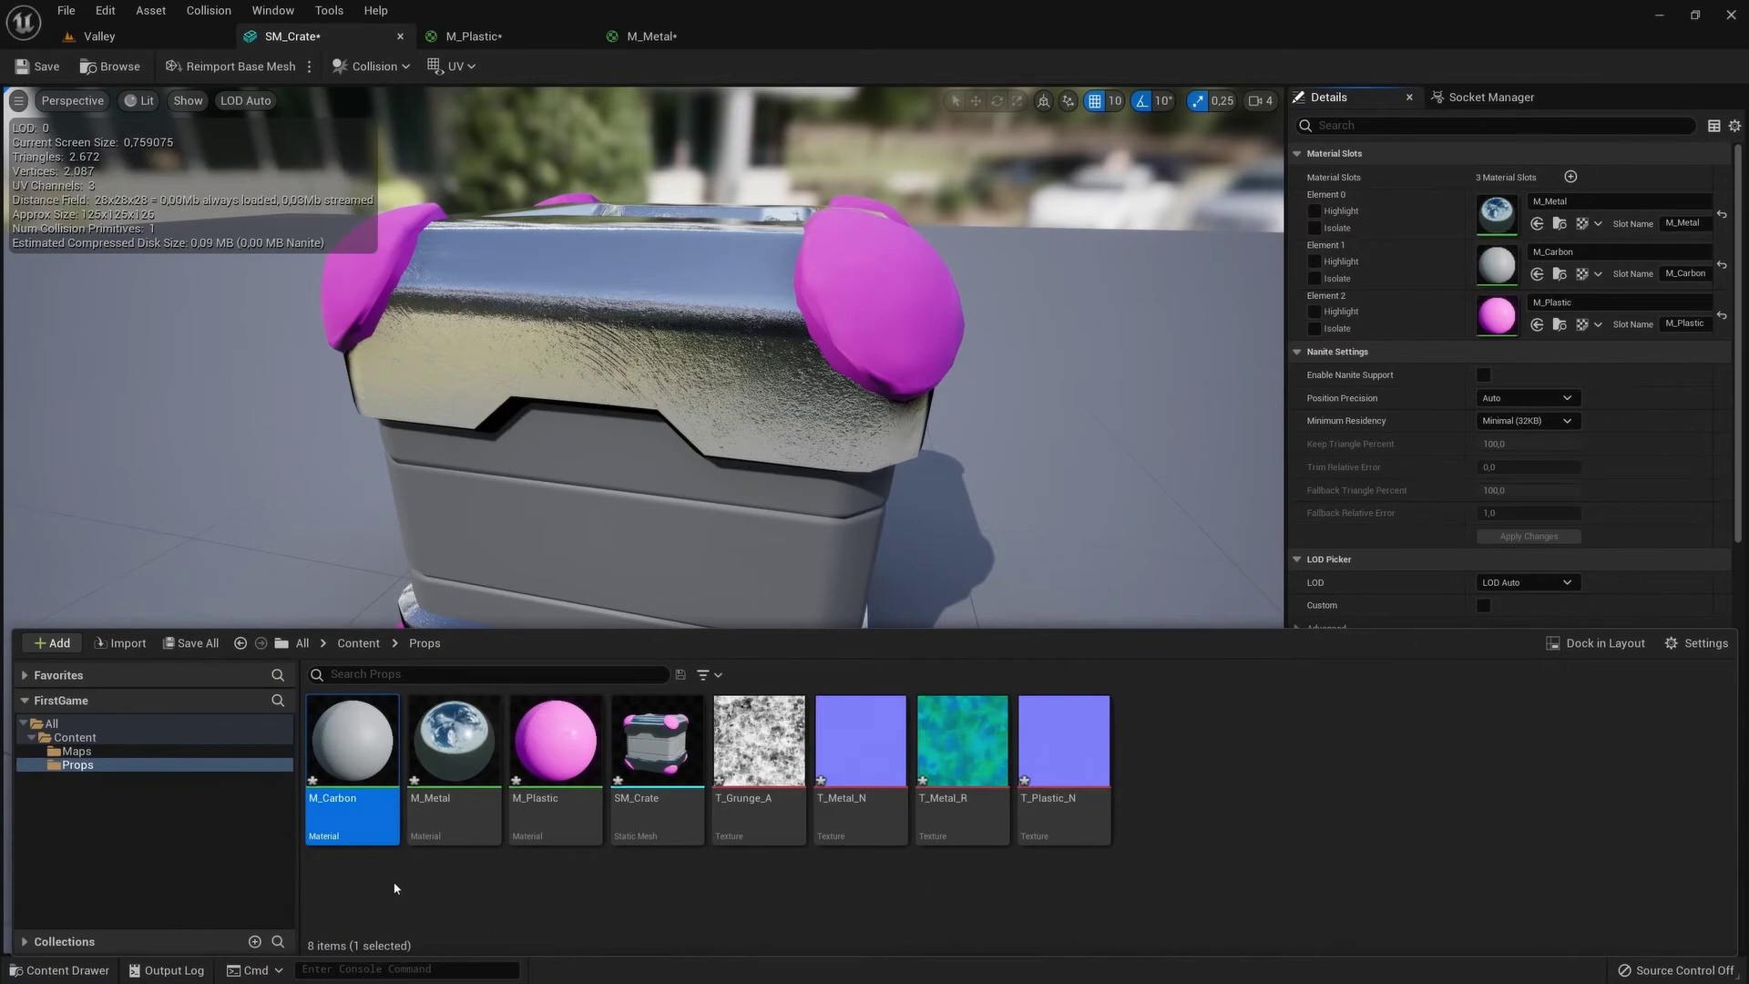
Open M_Carbon and import the T_Ribbing_A and T_Ribbing_N textures into Props
{"action": "double_click", "coordinate": [367, 837]}
{"action": "right_click_drag", "start_coordinate": [773, 486], "coordinate": [845, 443]}
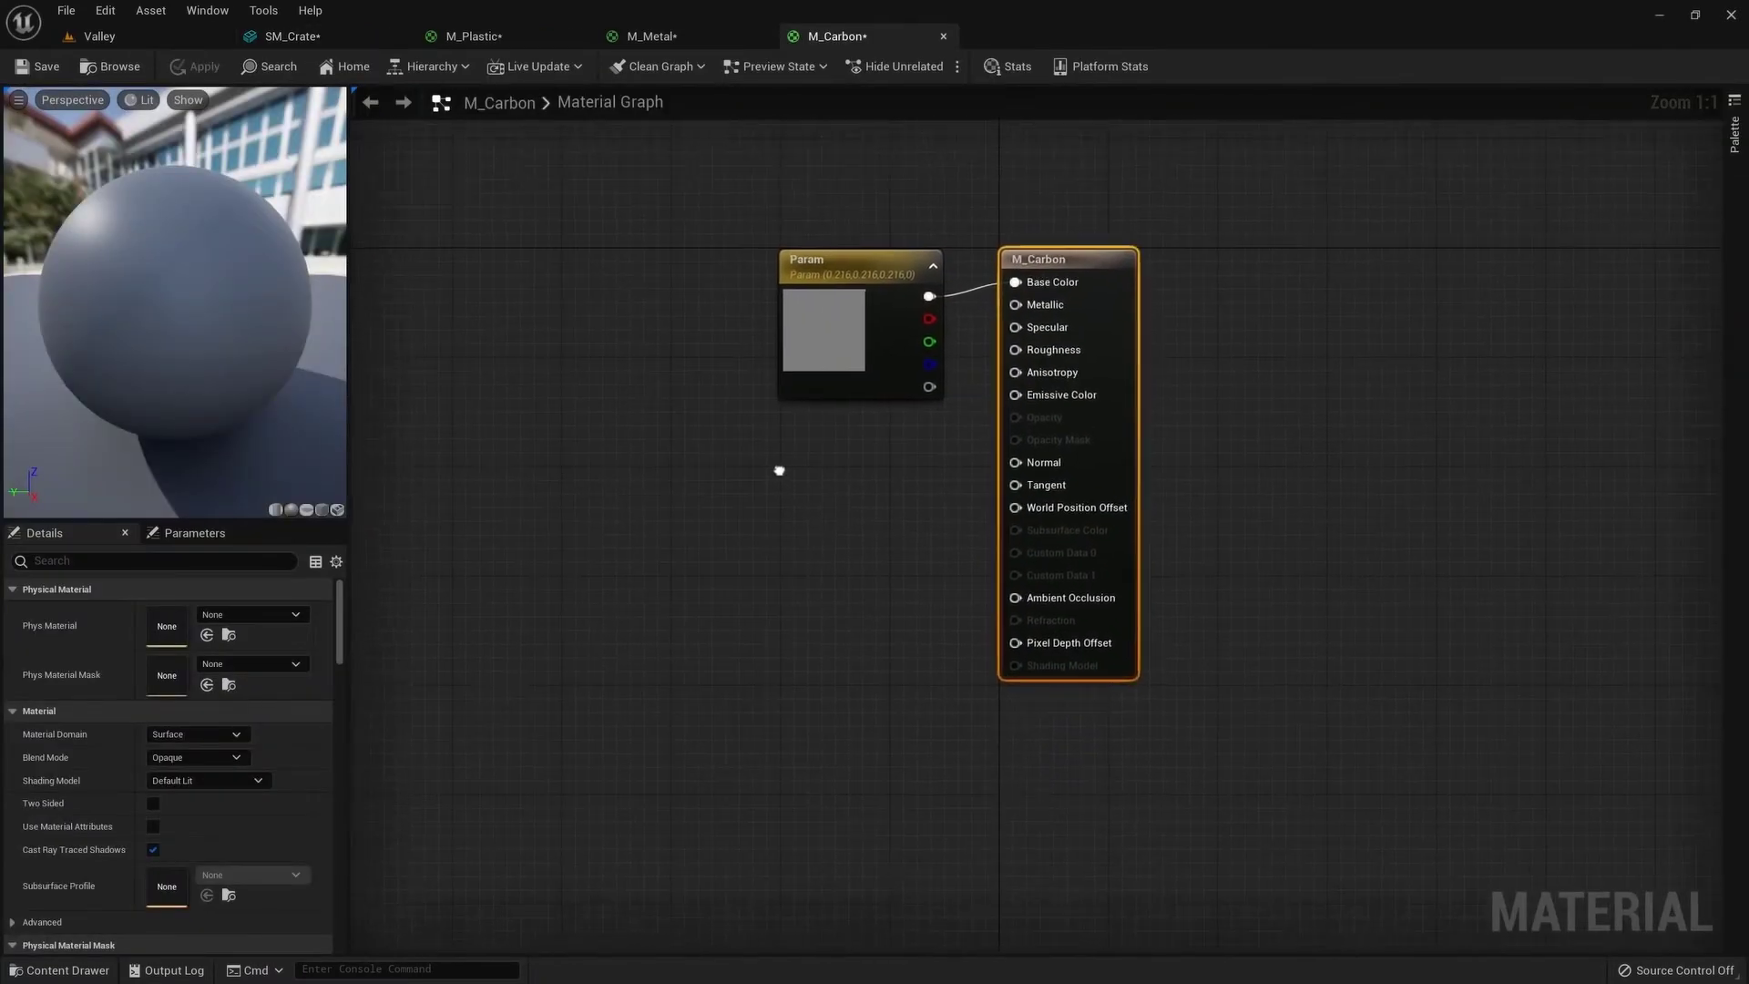
{"action": "key", "text": "ctrl+space"}
{"action": "left_click", "coordinate": [123, 643]}
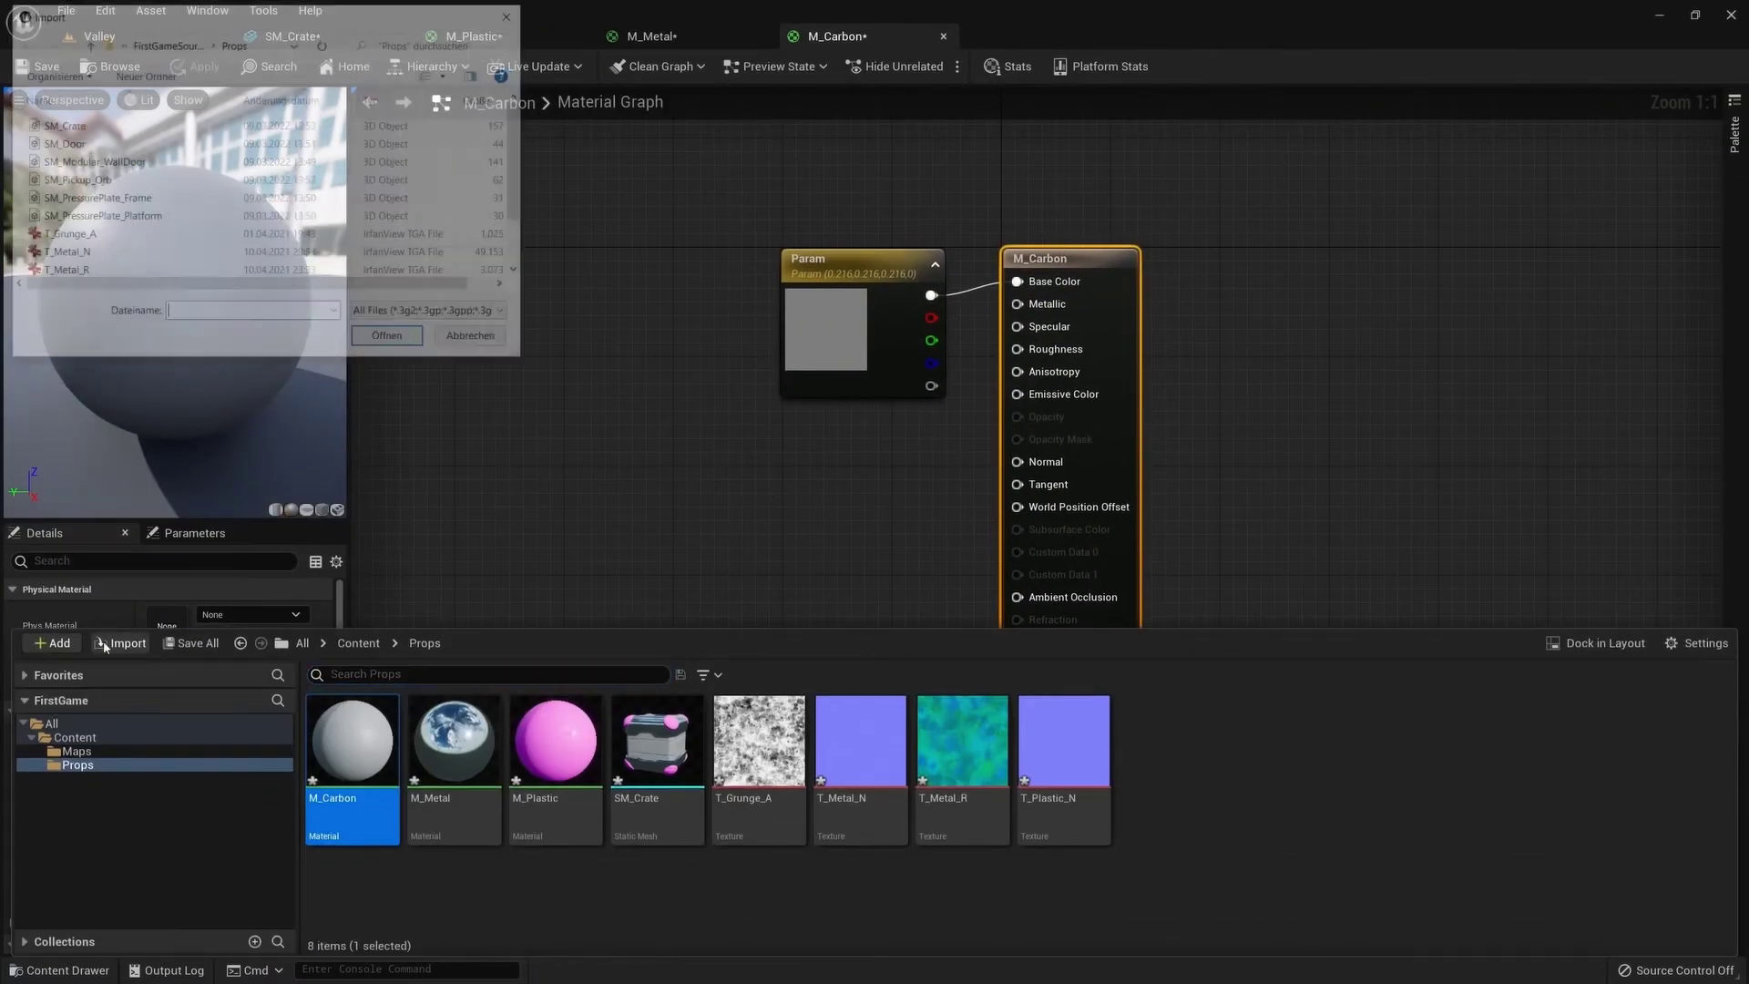
{"action": "scroll", "coordinate": [150, 176], "scroll_direction": "down", "scroll_amount": 1}
{"action": "left_click", "coordinate": [127, 254]}
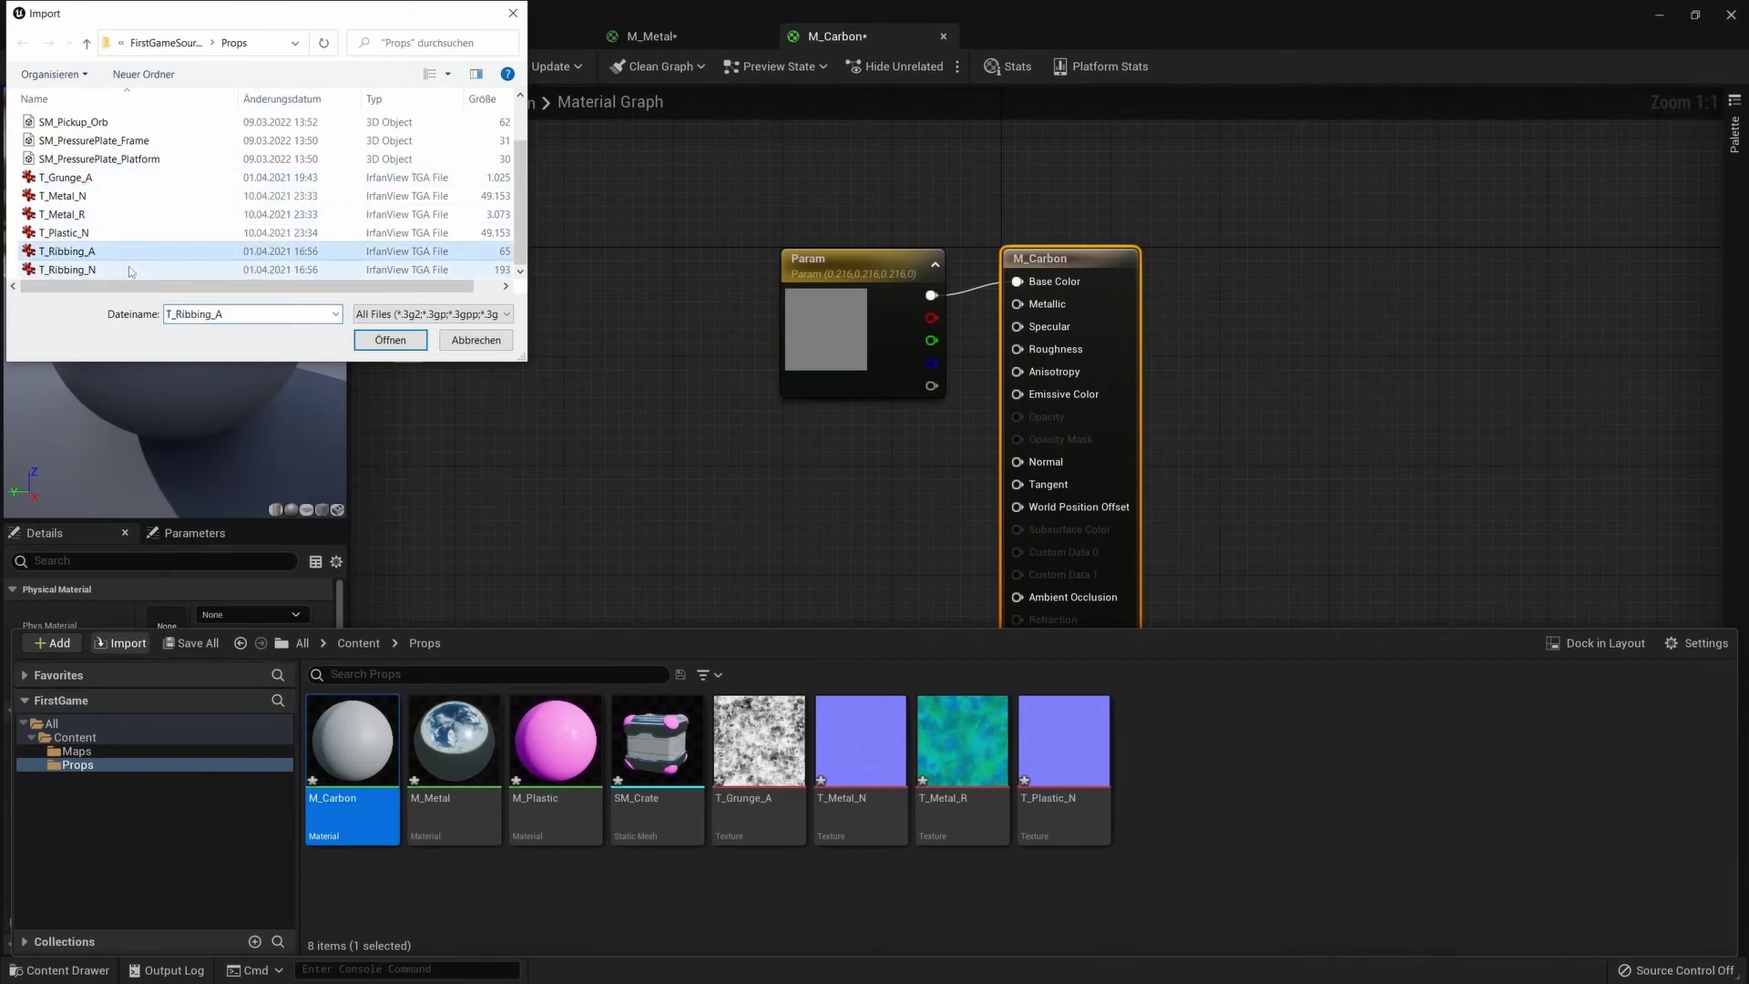
{"action": "left_click", "coordinate": [127, 270], "text": "shift"}
{"action": "left_click", "coordinate": [381, 342]}
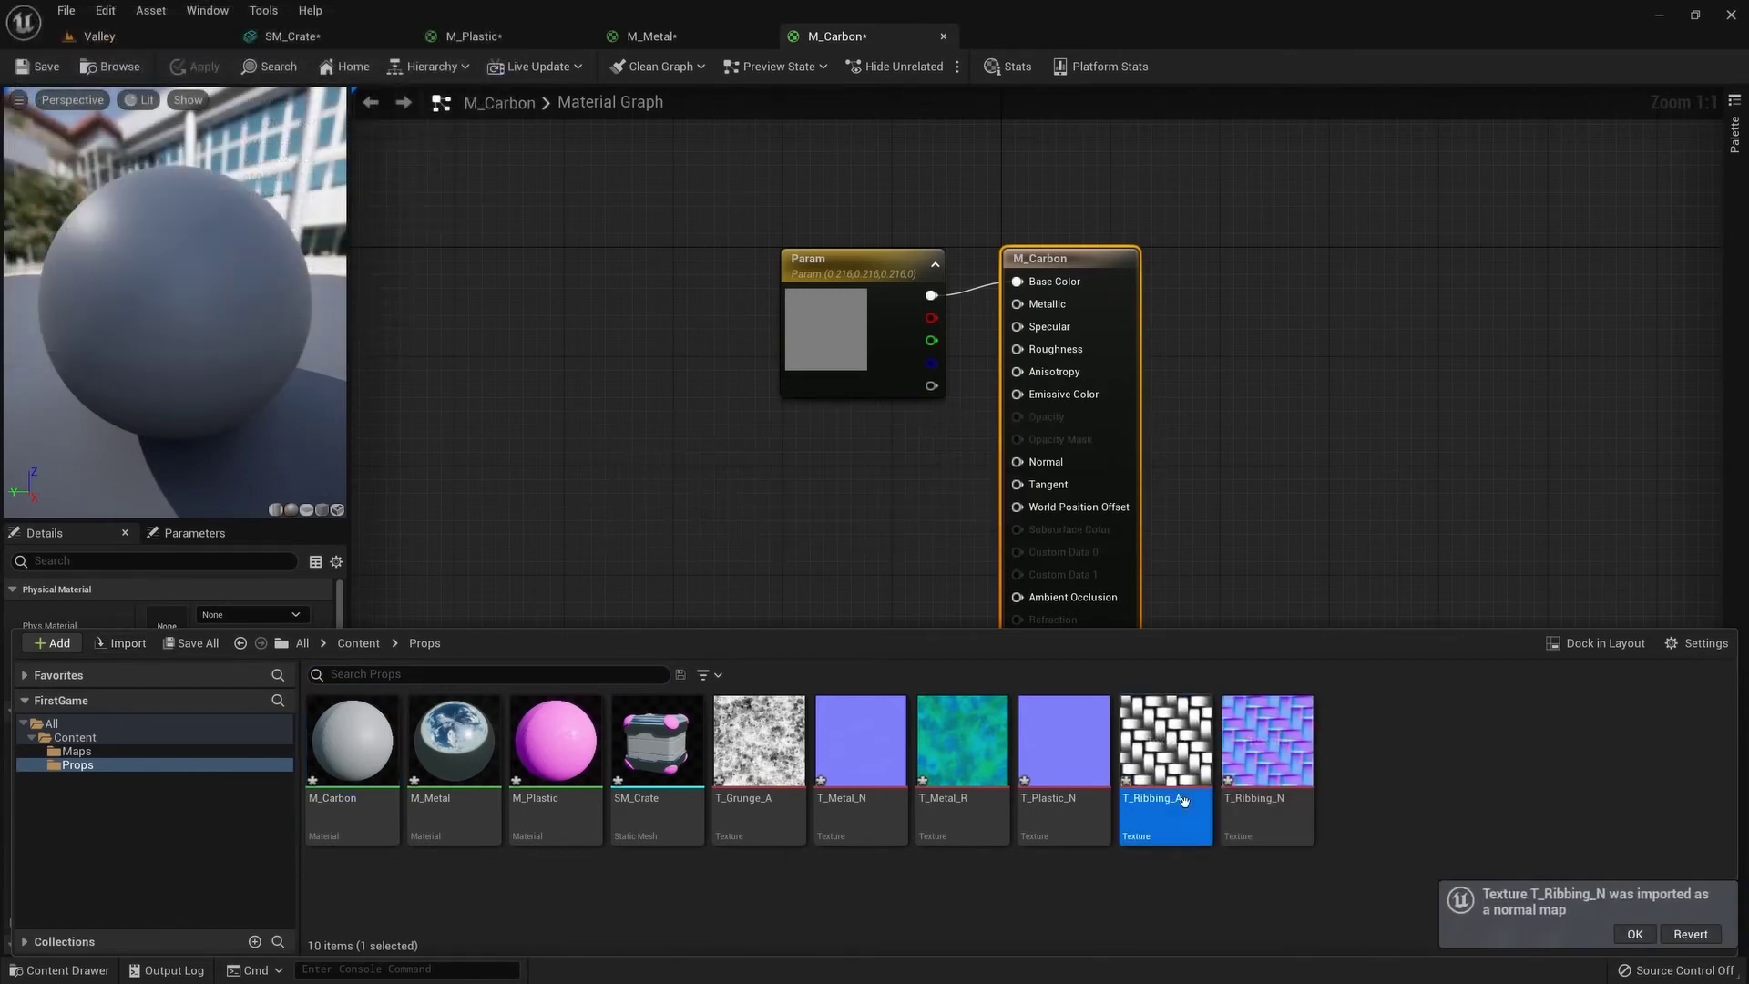
Inspect the imported T_Ribbing_N texture, then go back to the M_Carbon graph
{"action": "double_click", "coordinate": [1230, 781]}
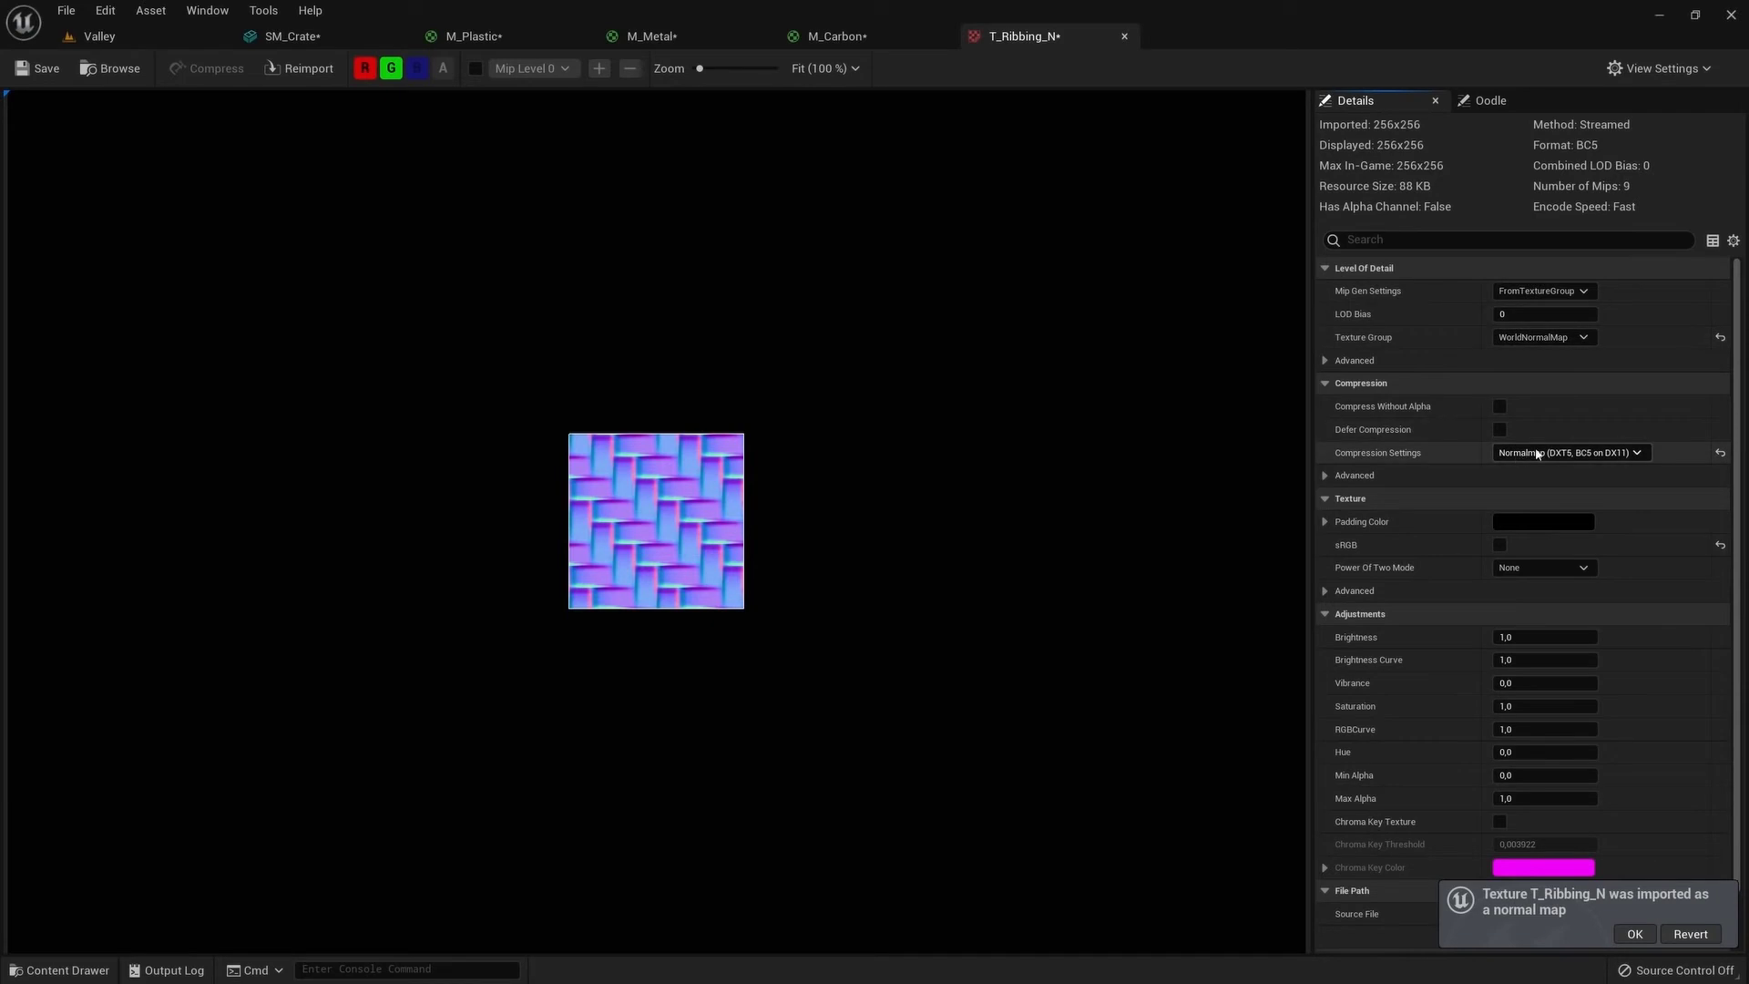
{"action": "key", "text": "ctrl+space"}
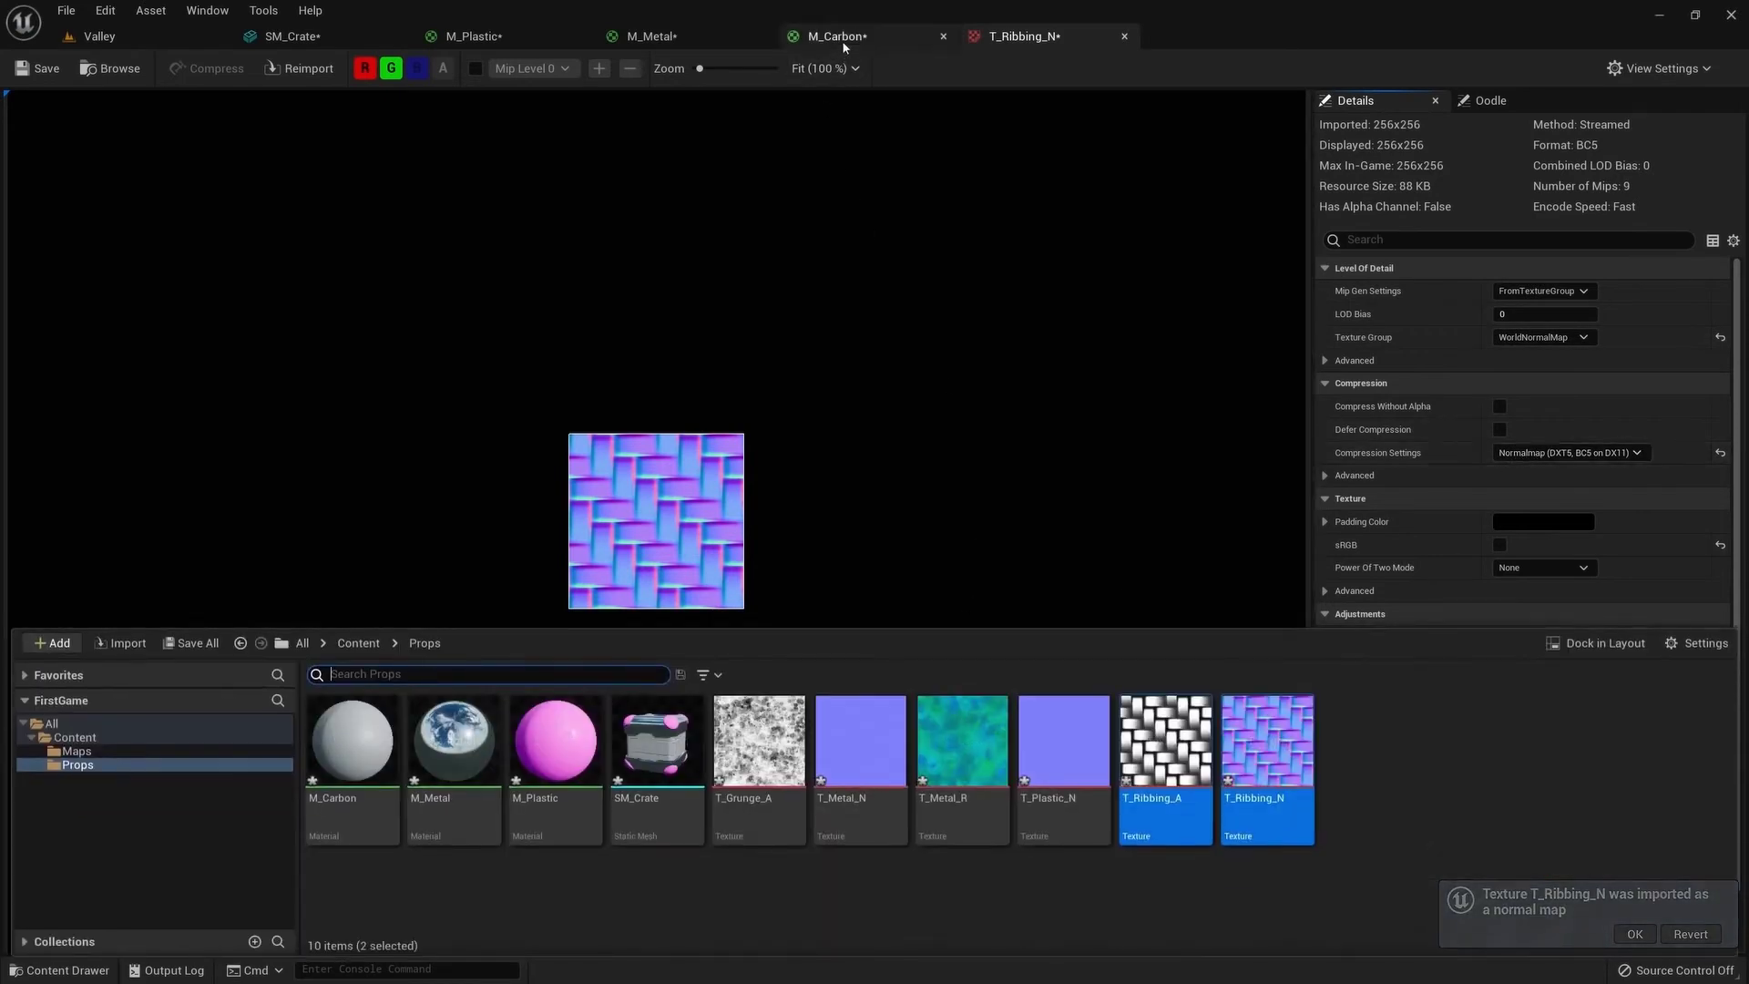
{"action": "left_click", "coordinate": [835, 37]}
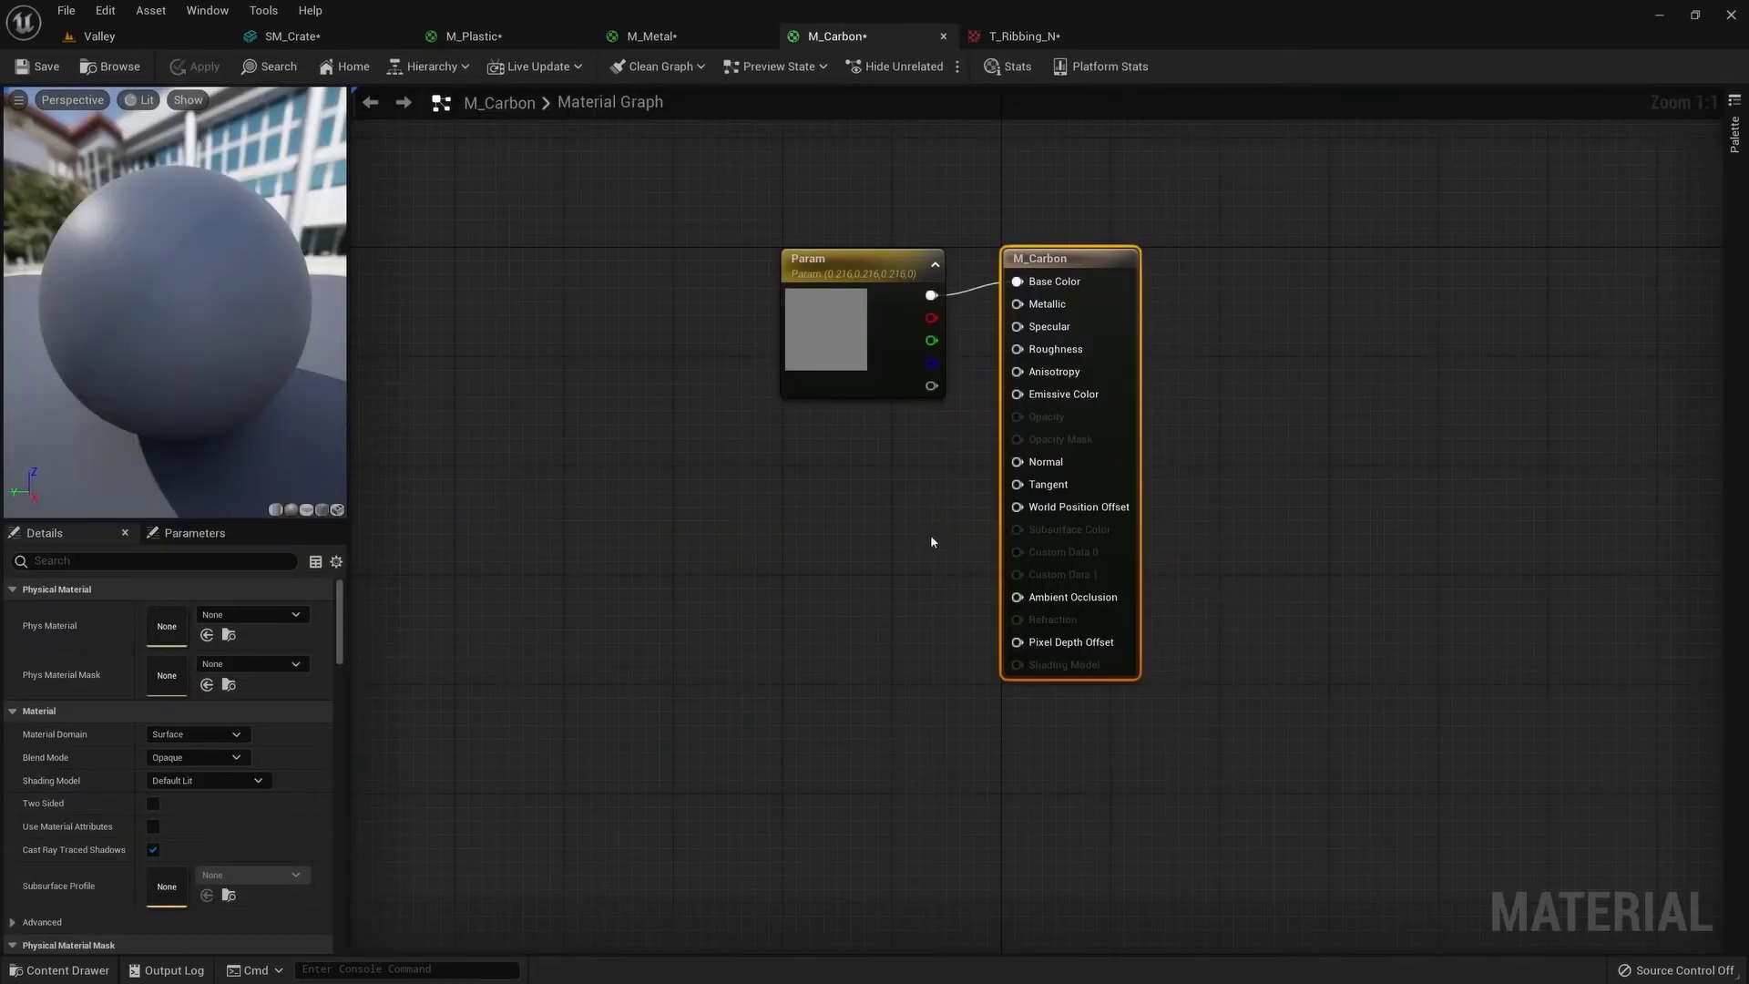
Place T_Ribbing_A and T_Ribbing_N samples in M_Carbon and wire T_Ribbing_N's RGB to Normal
{"action": "left_click", "coordinate": [63, 970]}
{"action": "left_click", "coordinate": [1166, 743]}
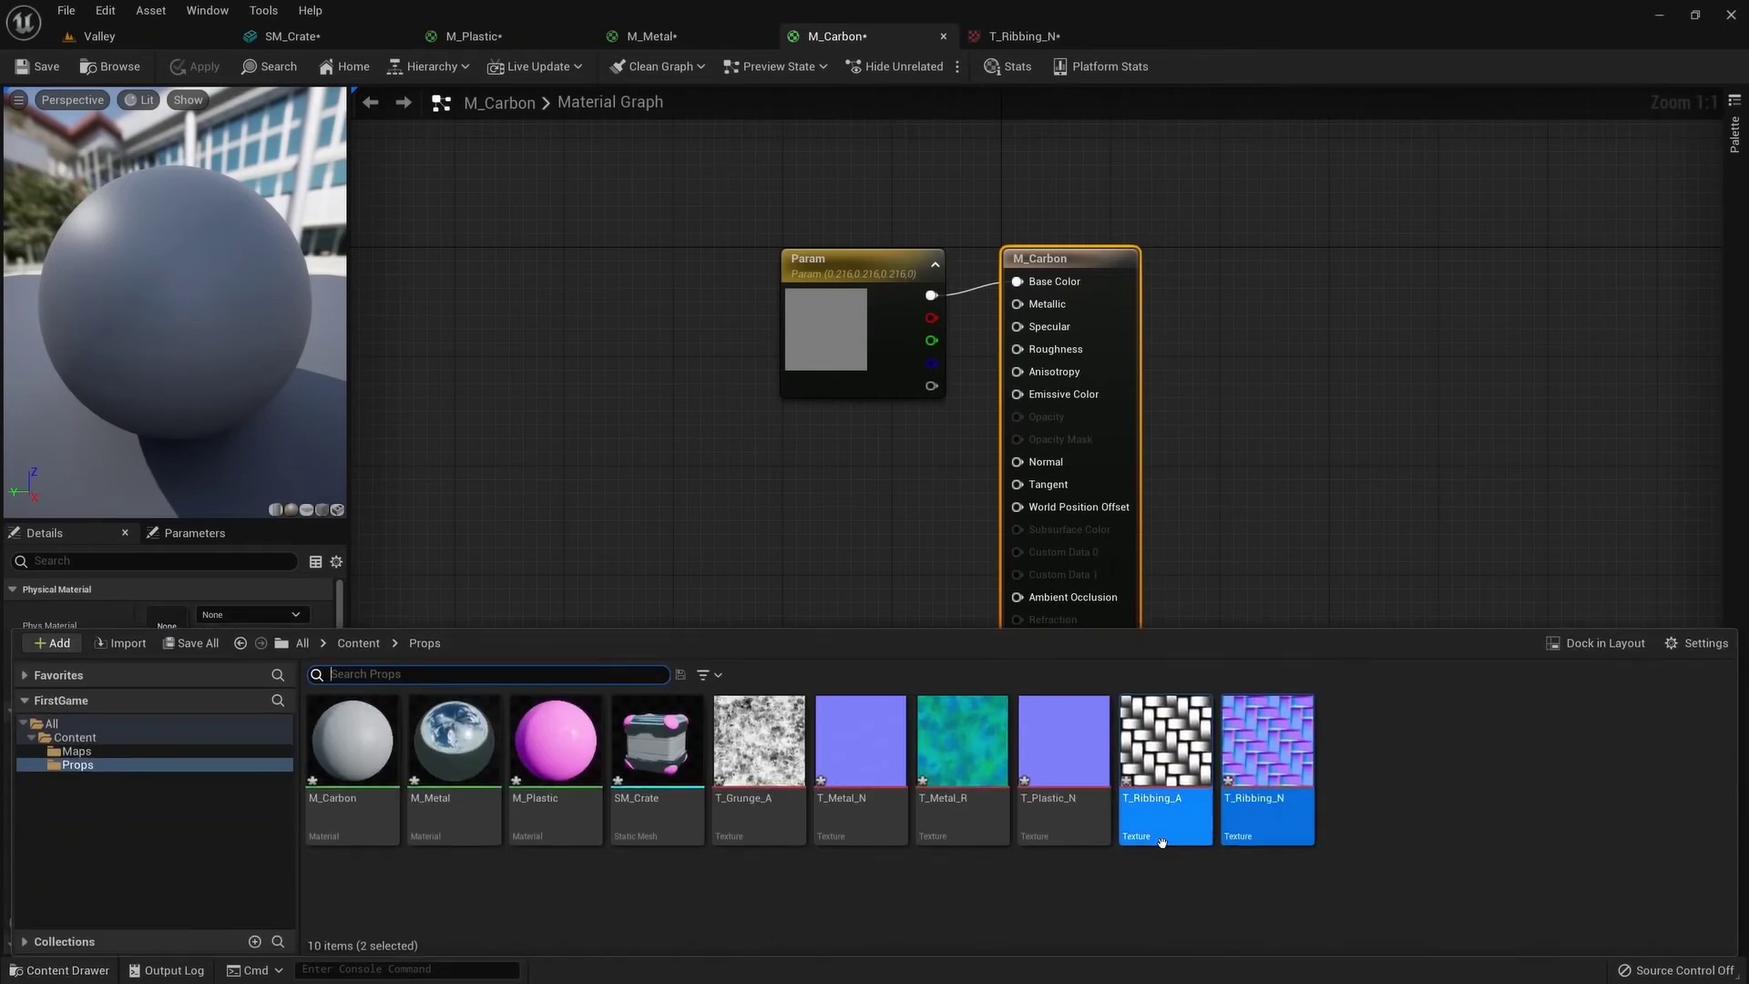
{"action": "left_click", "coordinate": [1266, 742], "text": "shift"}
{"action": "mouse_move", "coordinate": [1165, 743]}
{"action": "left_mouse_down"}
{"action": "mouse_move", "coordinate": [795, 615]}
{"action": "mouse_move", "coordinate": [663, 503]}
{"action": "mouse_move", "coordinate": [654, 403]}
{"action": "left_mouse_up"}
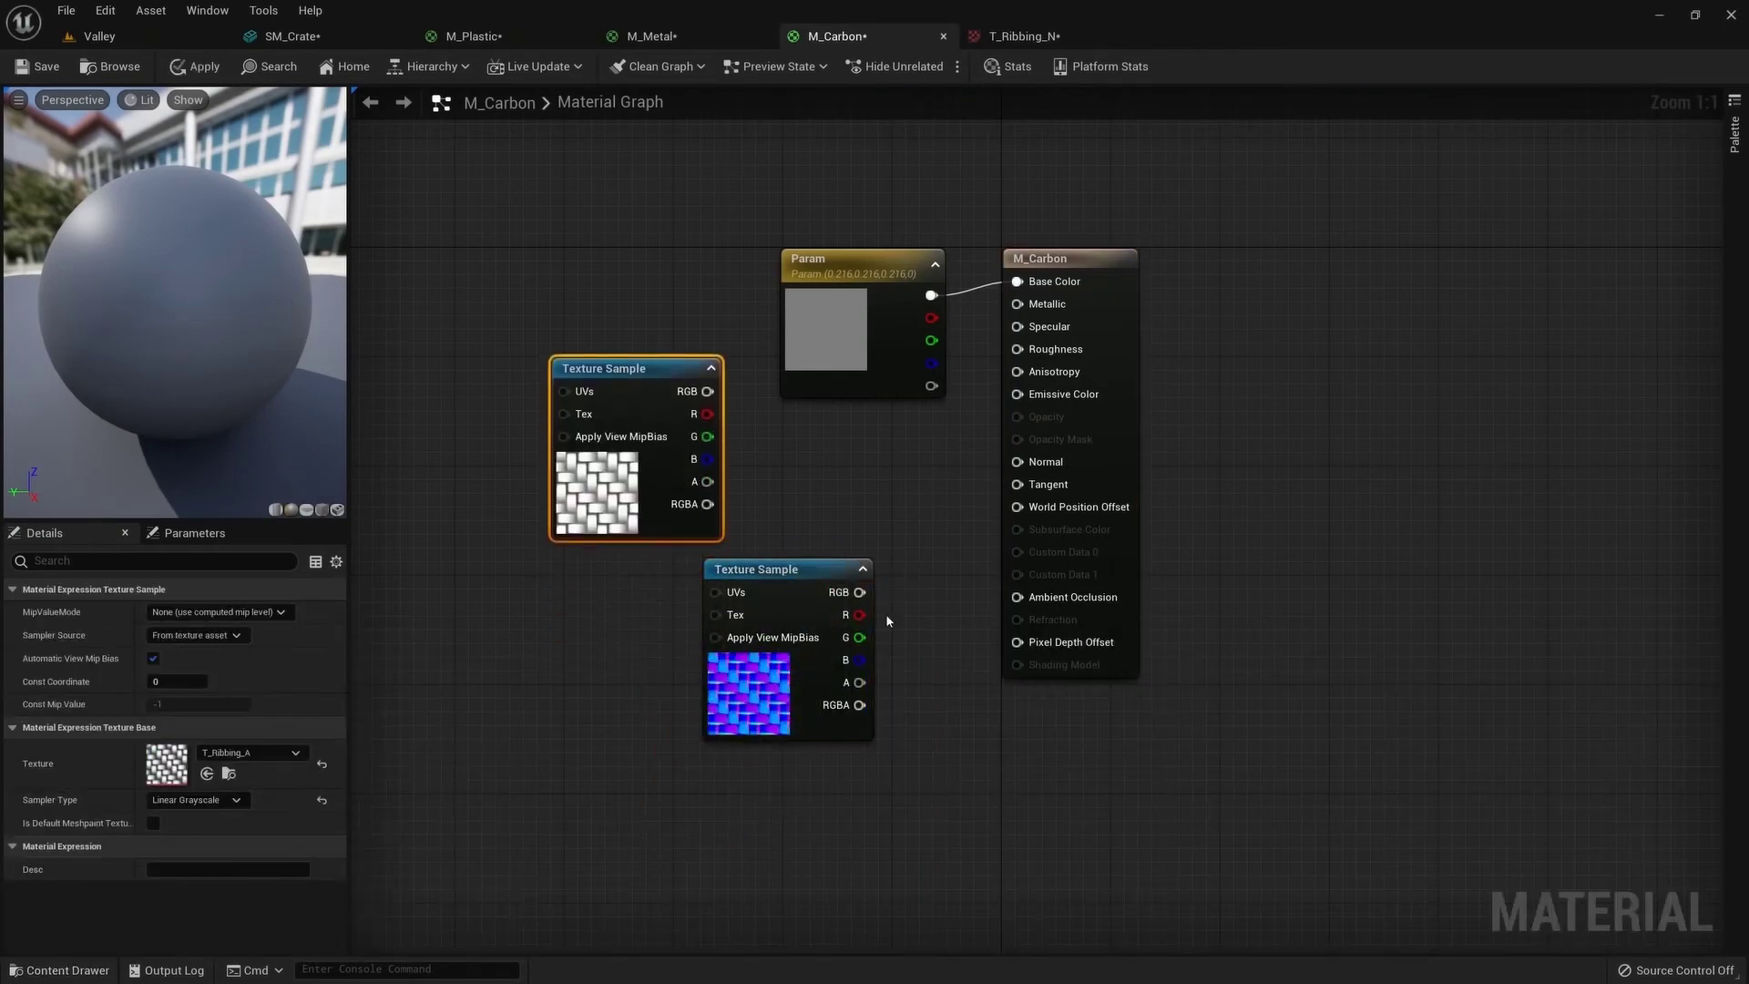
{"action": "left_click_drag", "start_coordinate": [859, 592], "coordinate": [1017, 462]}
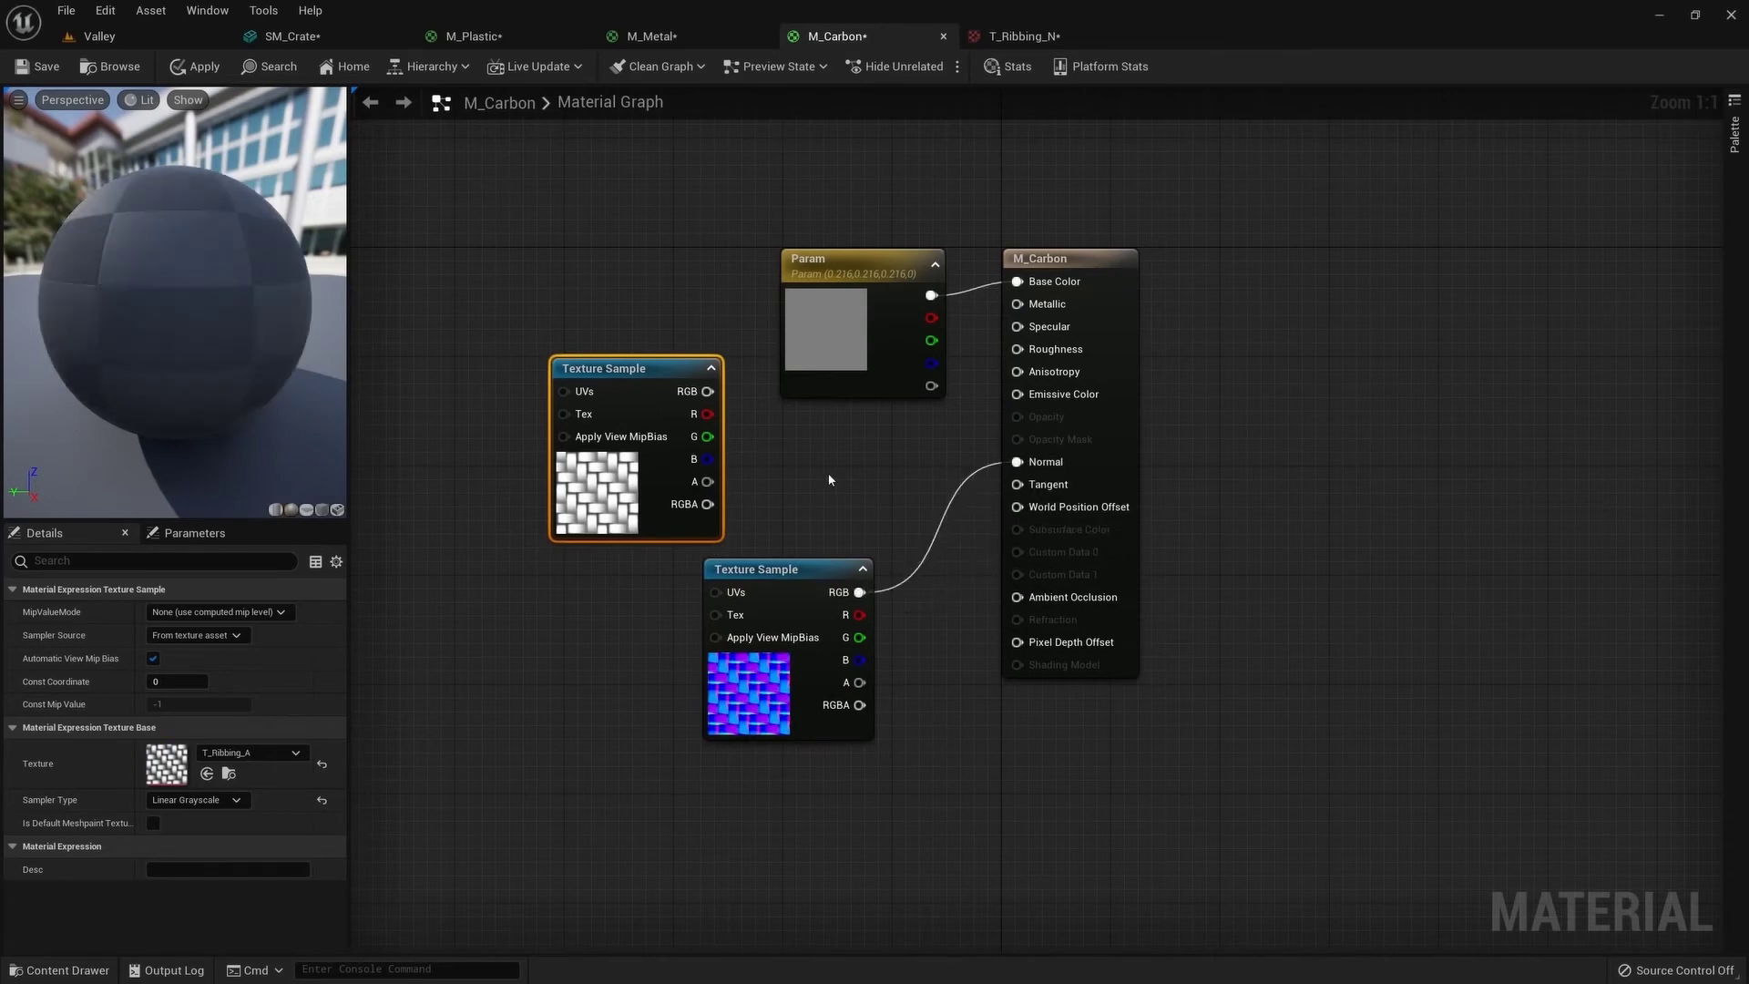
{"action": "mouse_move", "coordinate": [139, 274]}
{"action": "left_mouse_down"}
{"action": "mouse_move", "coordinate": [237, 300]}
{"action": "mouse_move", "coordinate": [292, 292]}
{"action": "left_mouse_up"}
{"action": "left_click_drag", "start_coordinate": [606, 366], "coordinate": [578, 257]}
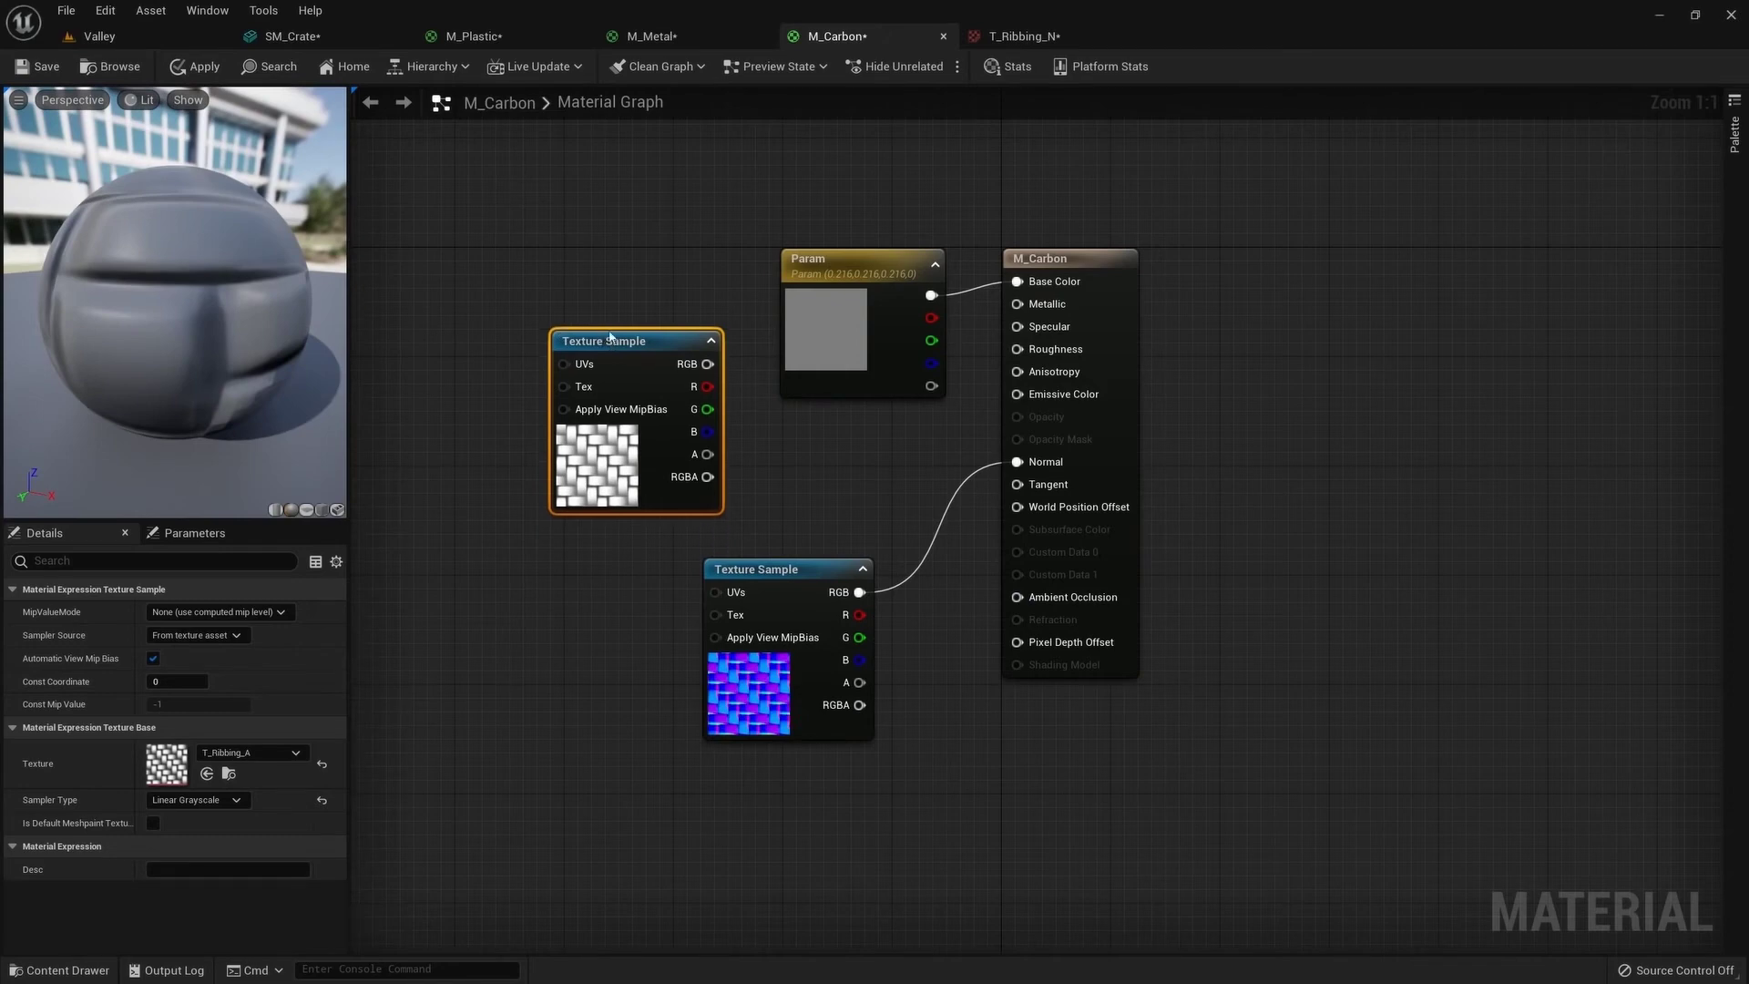
{"action": "mouse_move", "coordinate": [554, 444]}
{"action": "right_mouse_down"}
{"action": "mouse_move", "coordinate": [678, 403]}
{"action": "mouse_move", "coordinate": [769, 399]}
{"action": "right_mouse_up"}
Drive T_Ribbing_N's UVs from a TextureCoordinate node with U and V tiling of 80
{"action": "left_click_drag", "start_coordinate": [929, 546], "coordinate": [716, 559]}
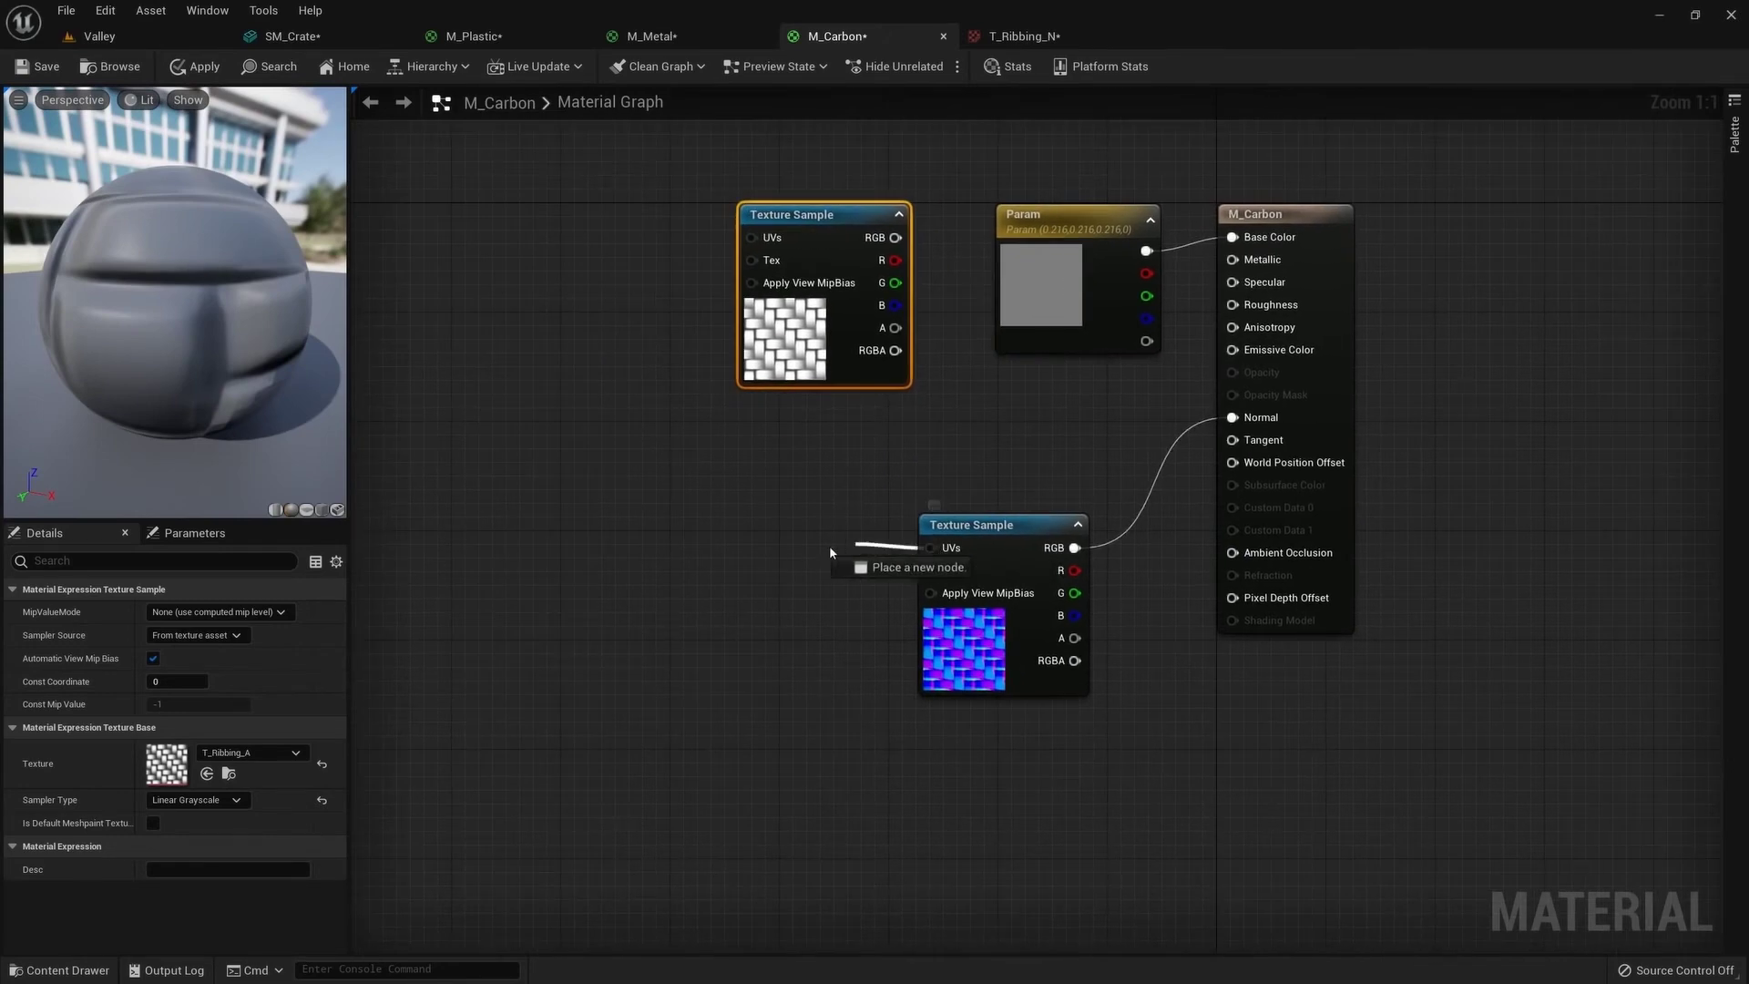
{"action": "type", "text": "coor"}
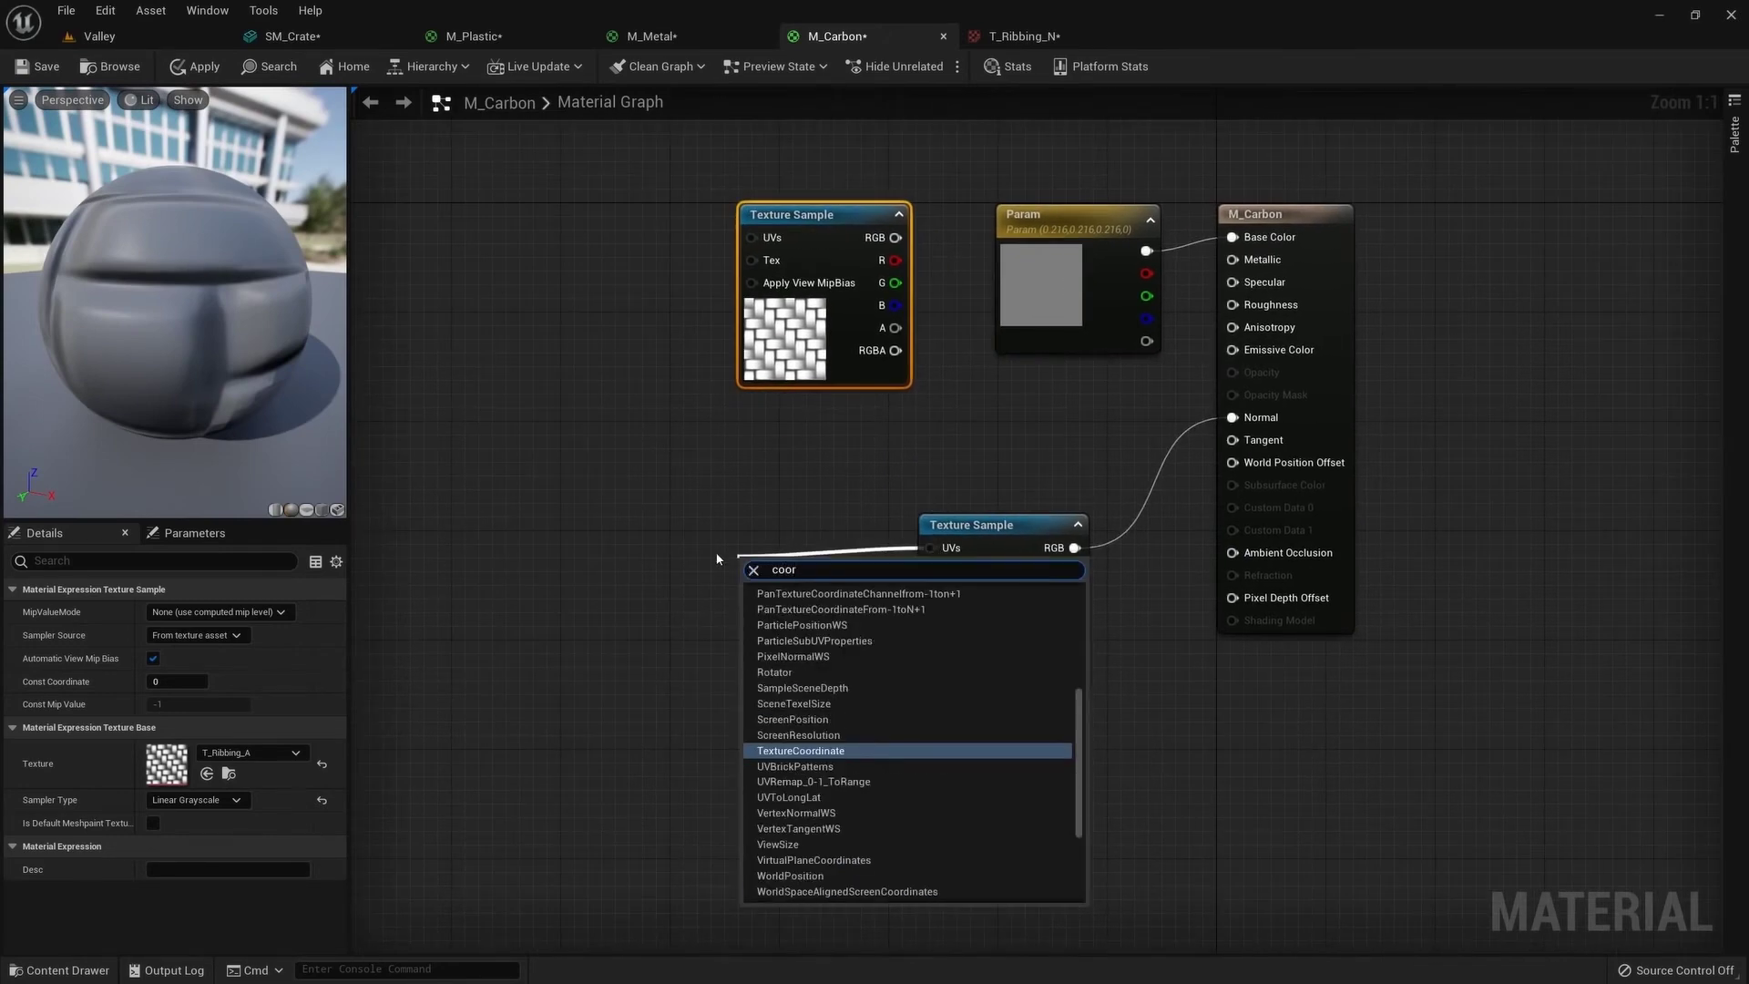
{"action": "key", "text": "Return"}
{"action": "left_click_drag", "start_coordinate": [818, 569], "coordinate": [815, 531]}
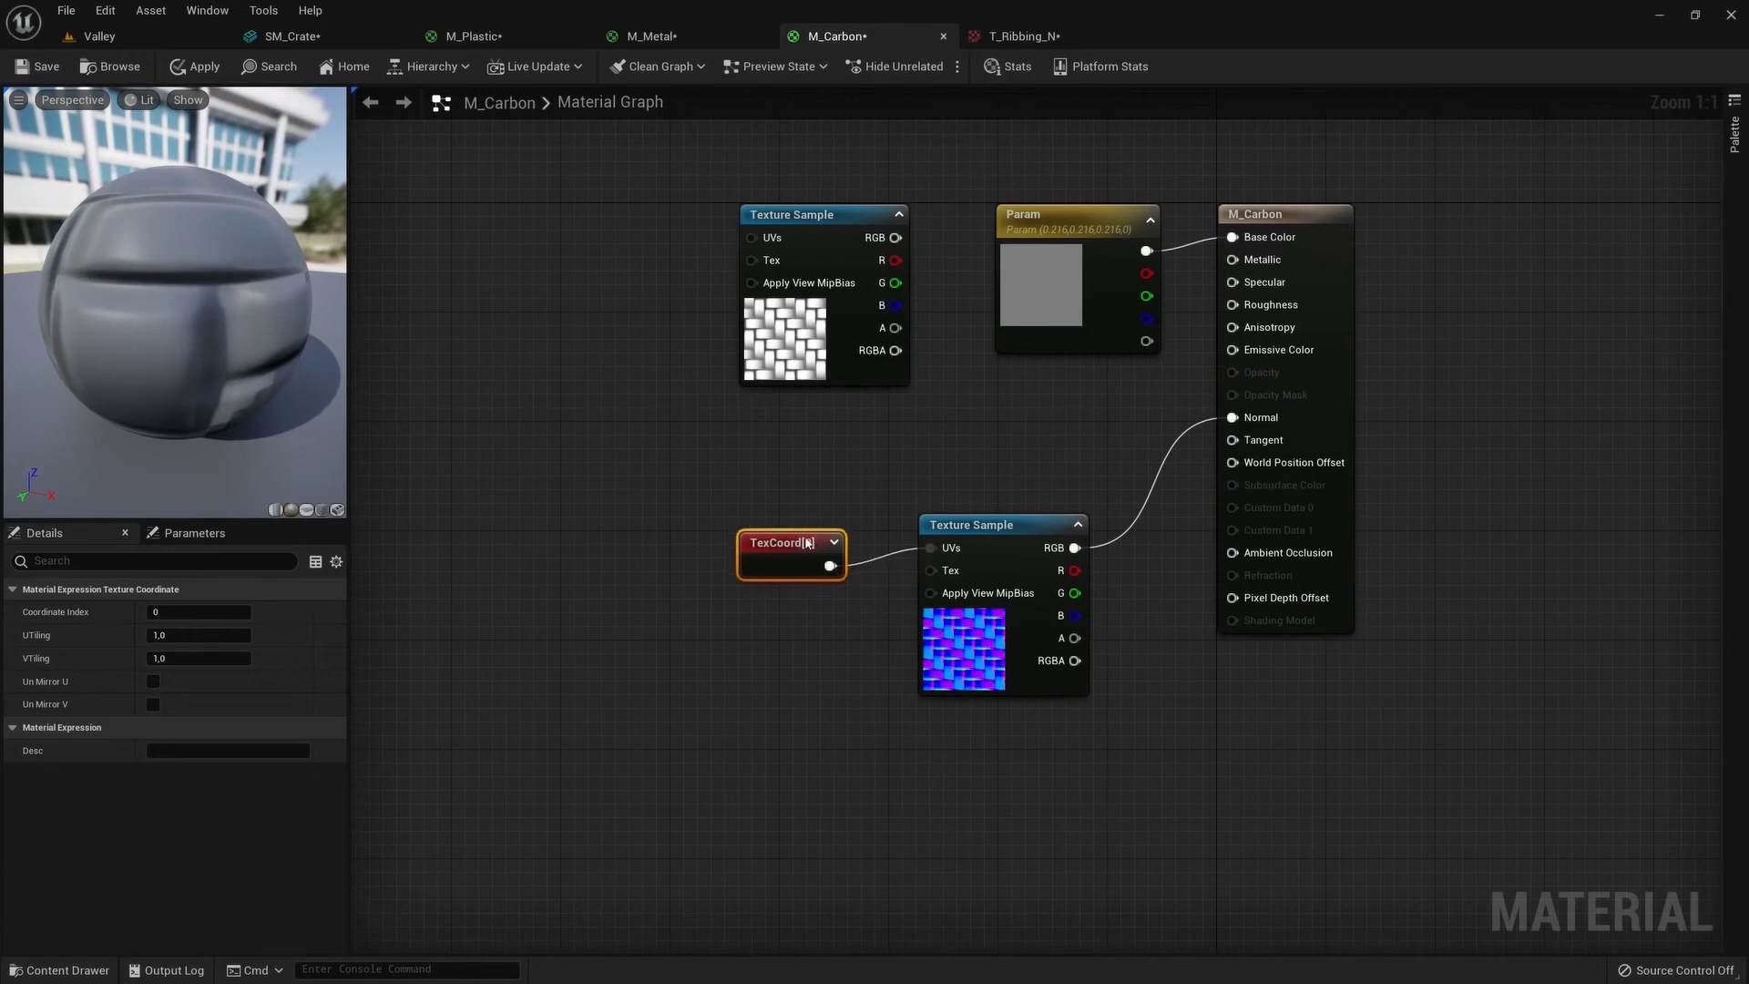
{"action": "left_click", "coordinate": [220, 635]}
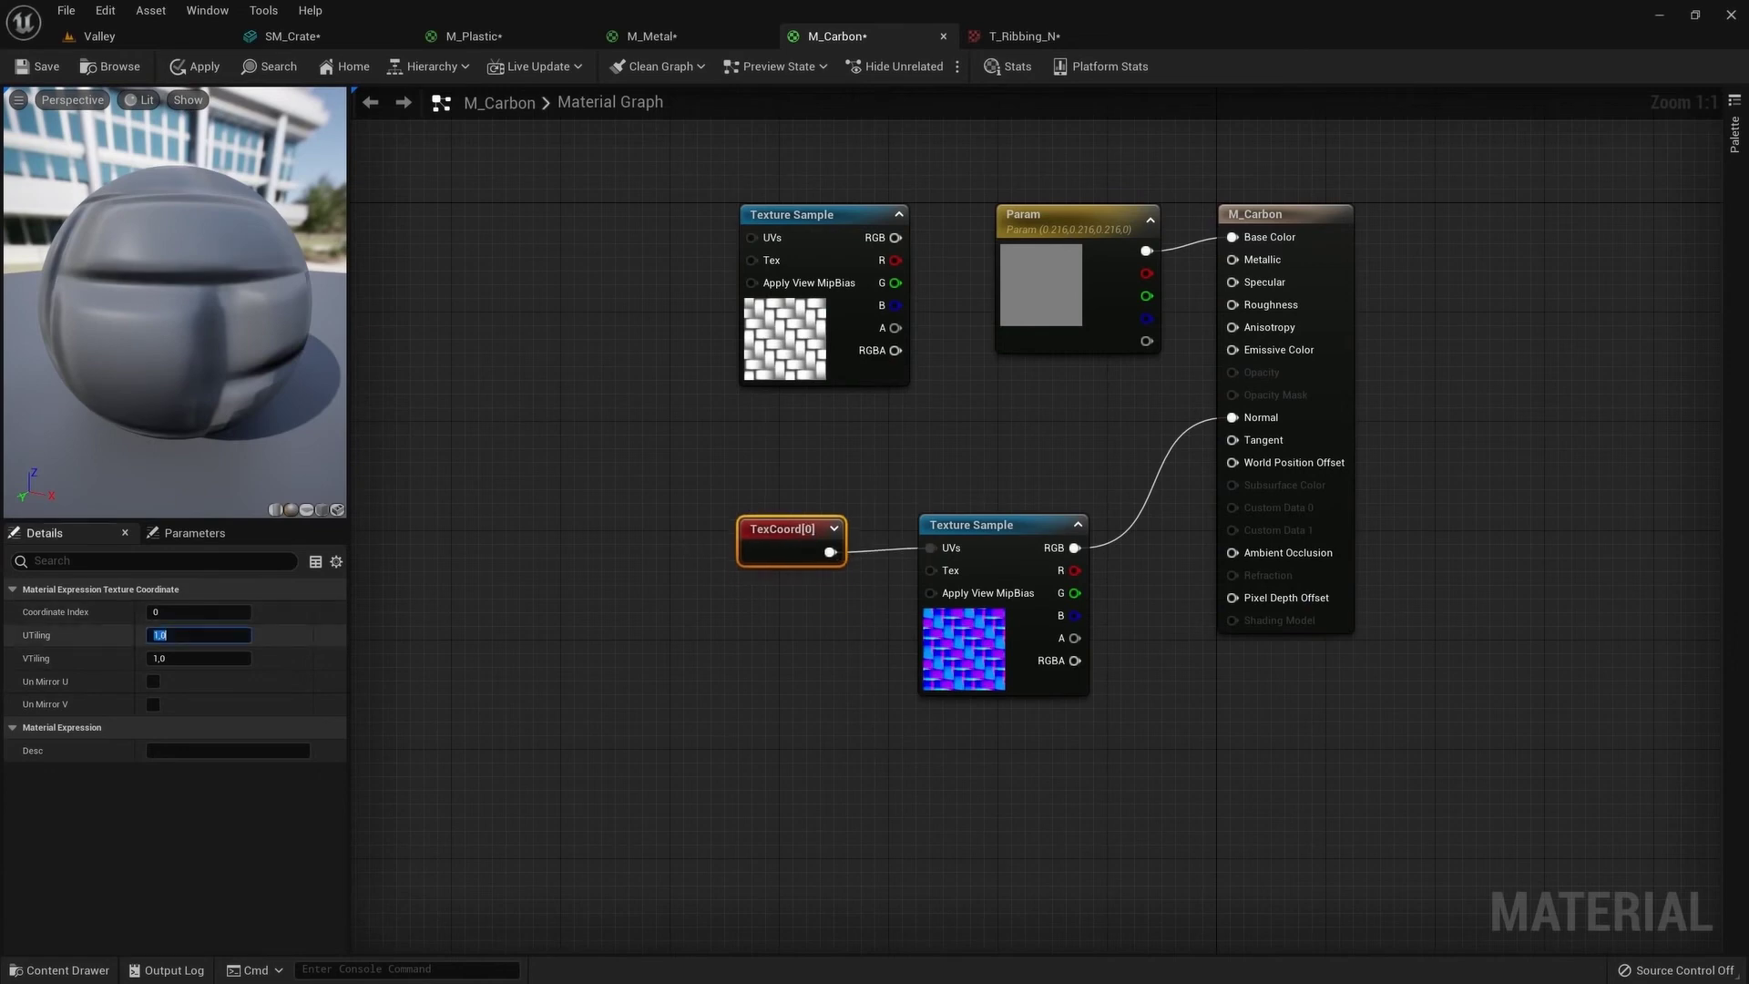
{"action": "type", "text": "80"}
{"action": "key", "text": "Tab"}
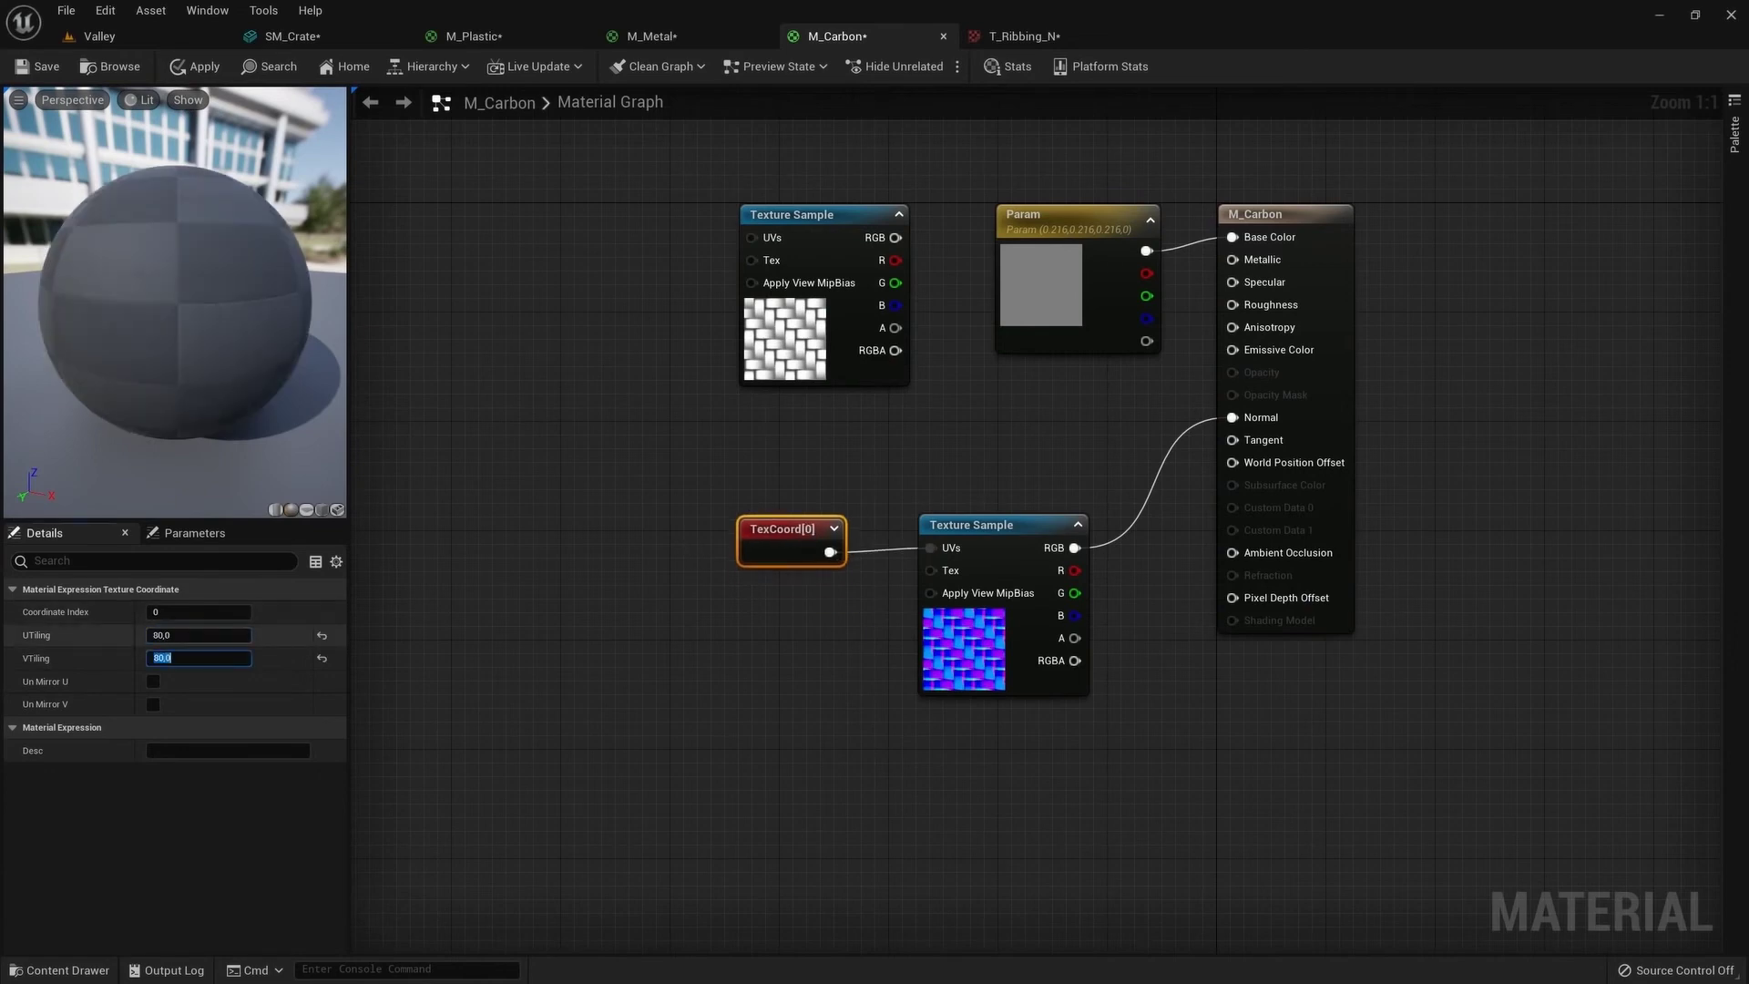
{"action": "key", "text": "Return"}
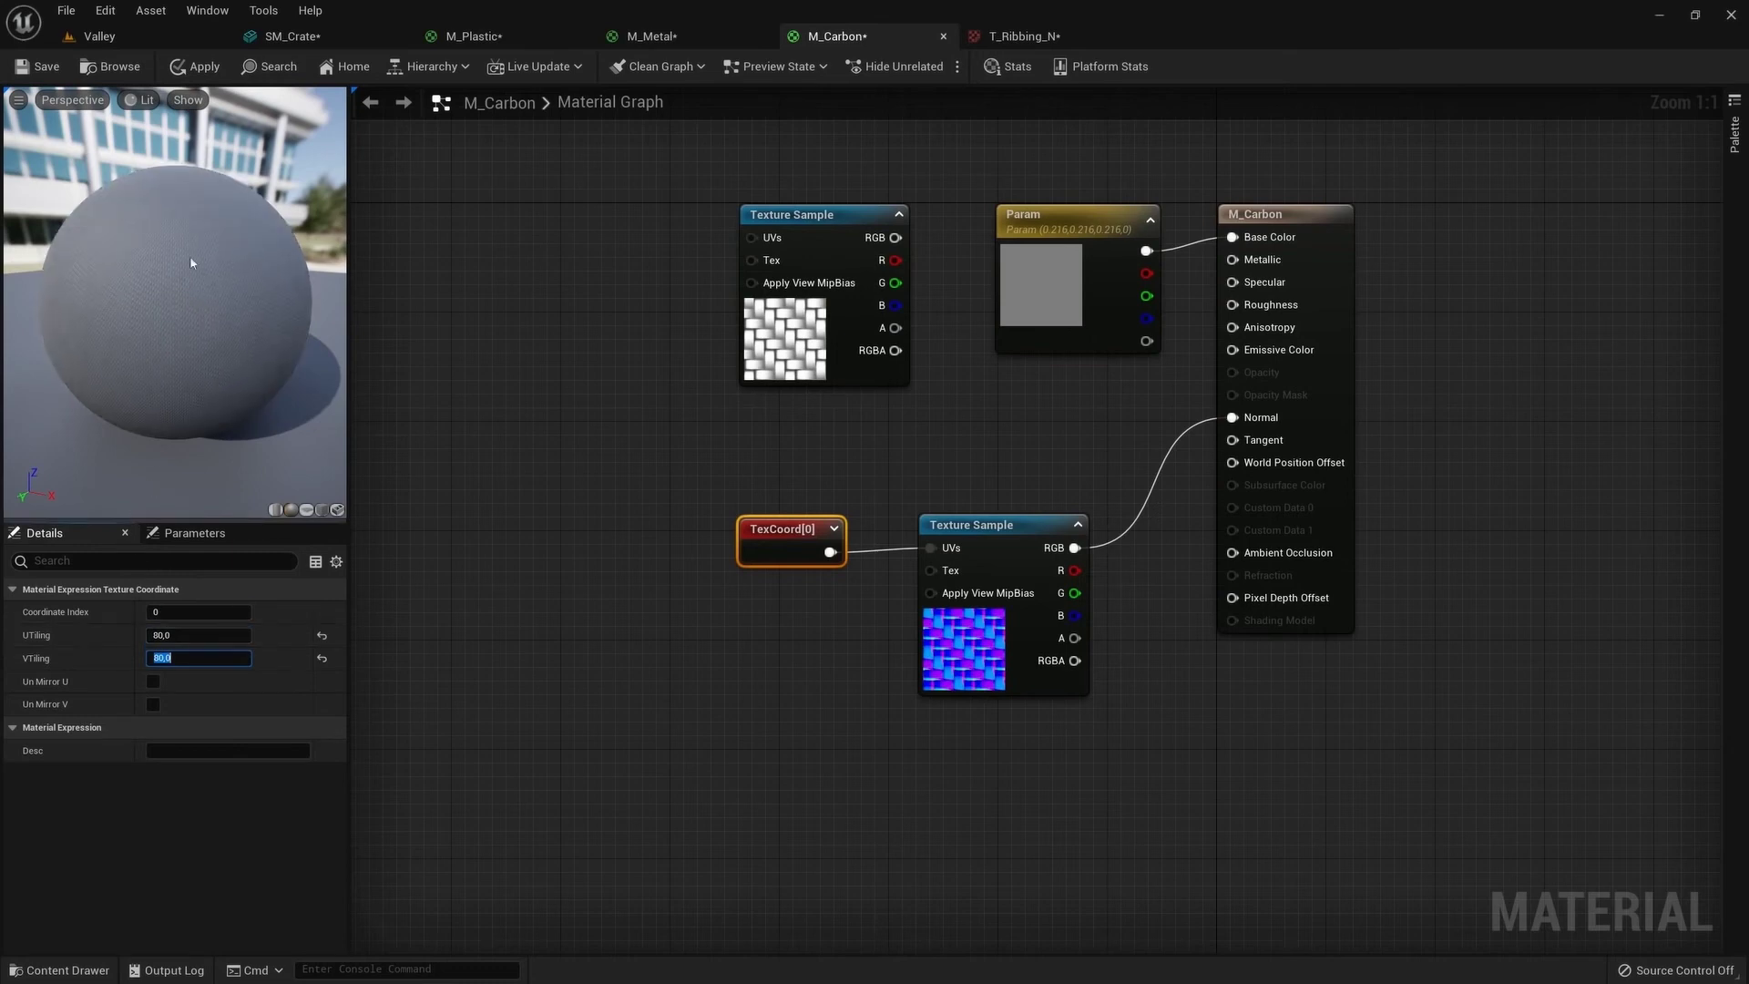
{"action": "left_click_drag", "start_coordinate": [189, 255], "coordinate": [218, 273]}
{"action": "left_click_drag", "start_coordinate": [764, 542], "coordinate": [790, 528]}
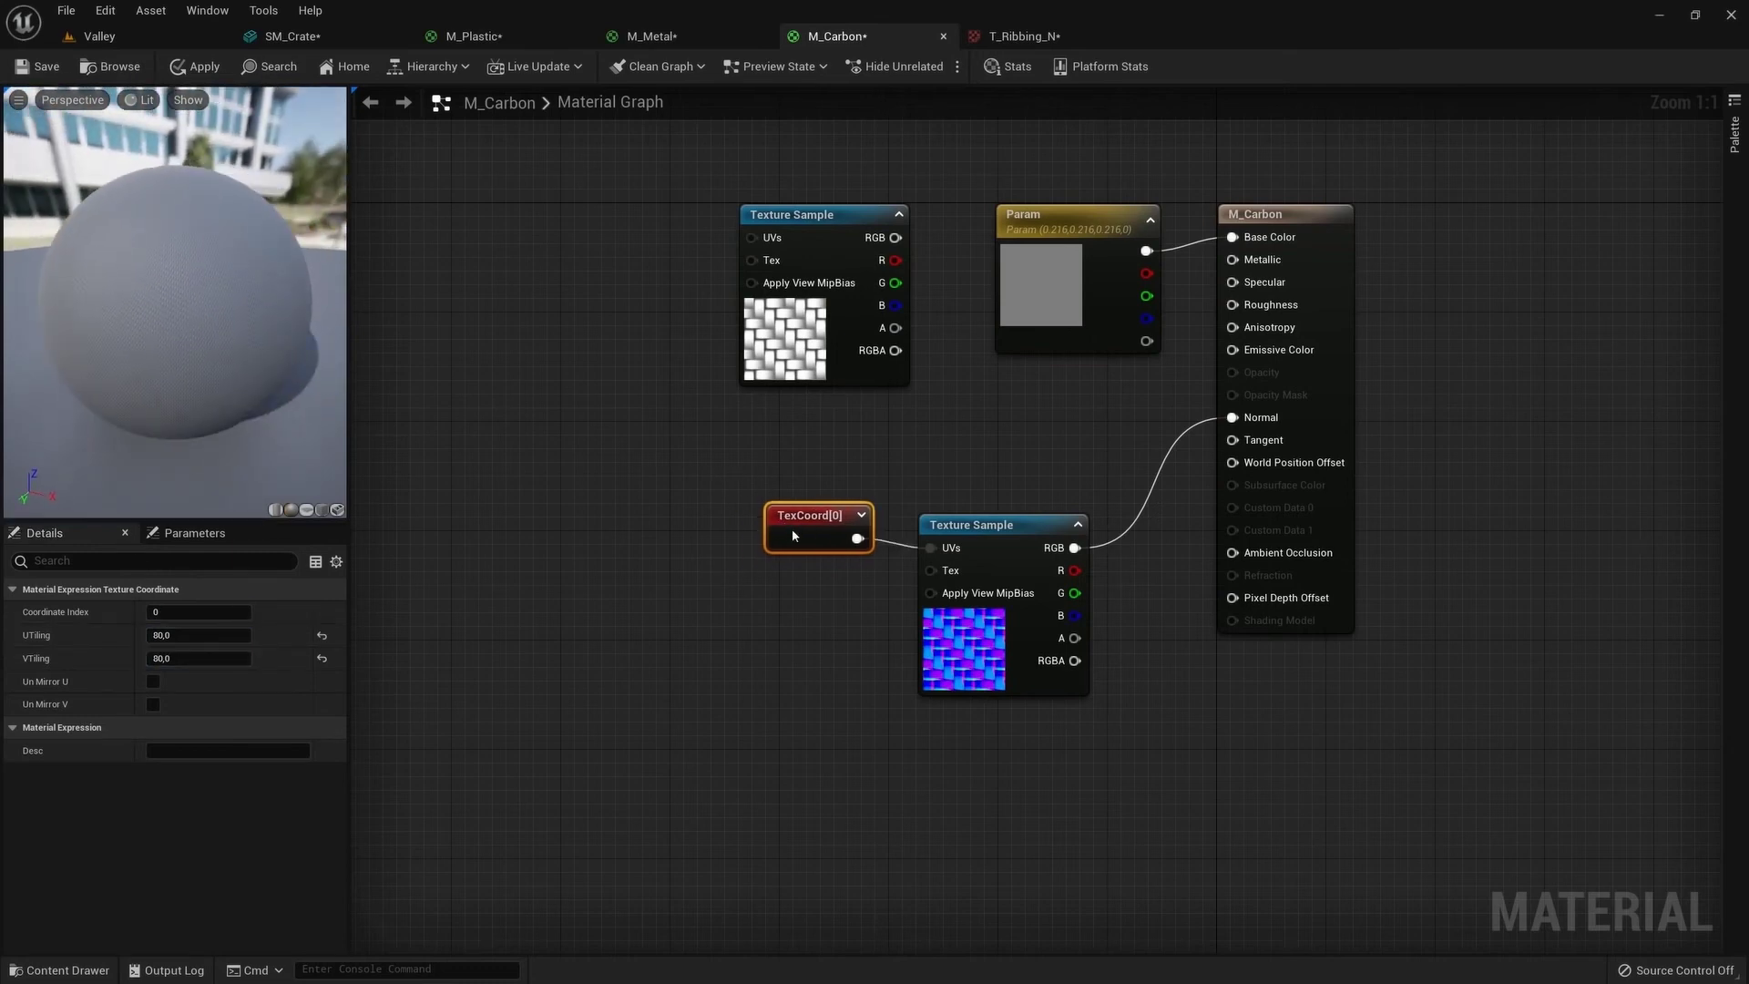
Delete the grey Param colour node and wire T_Ribbing_A's RGB into Base Color
{"action": "left_click_drag", "start_coordinate": [1085, 235], "coordinate": [1089, 166]}
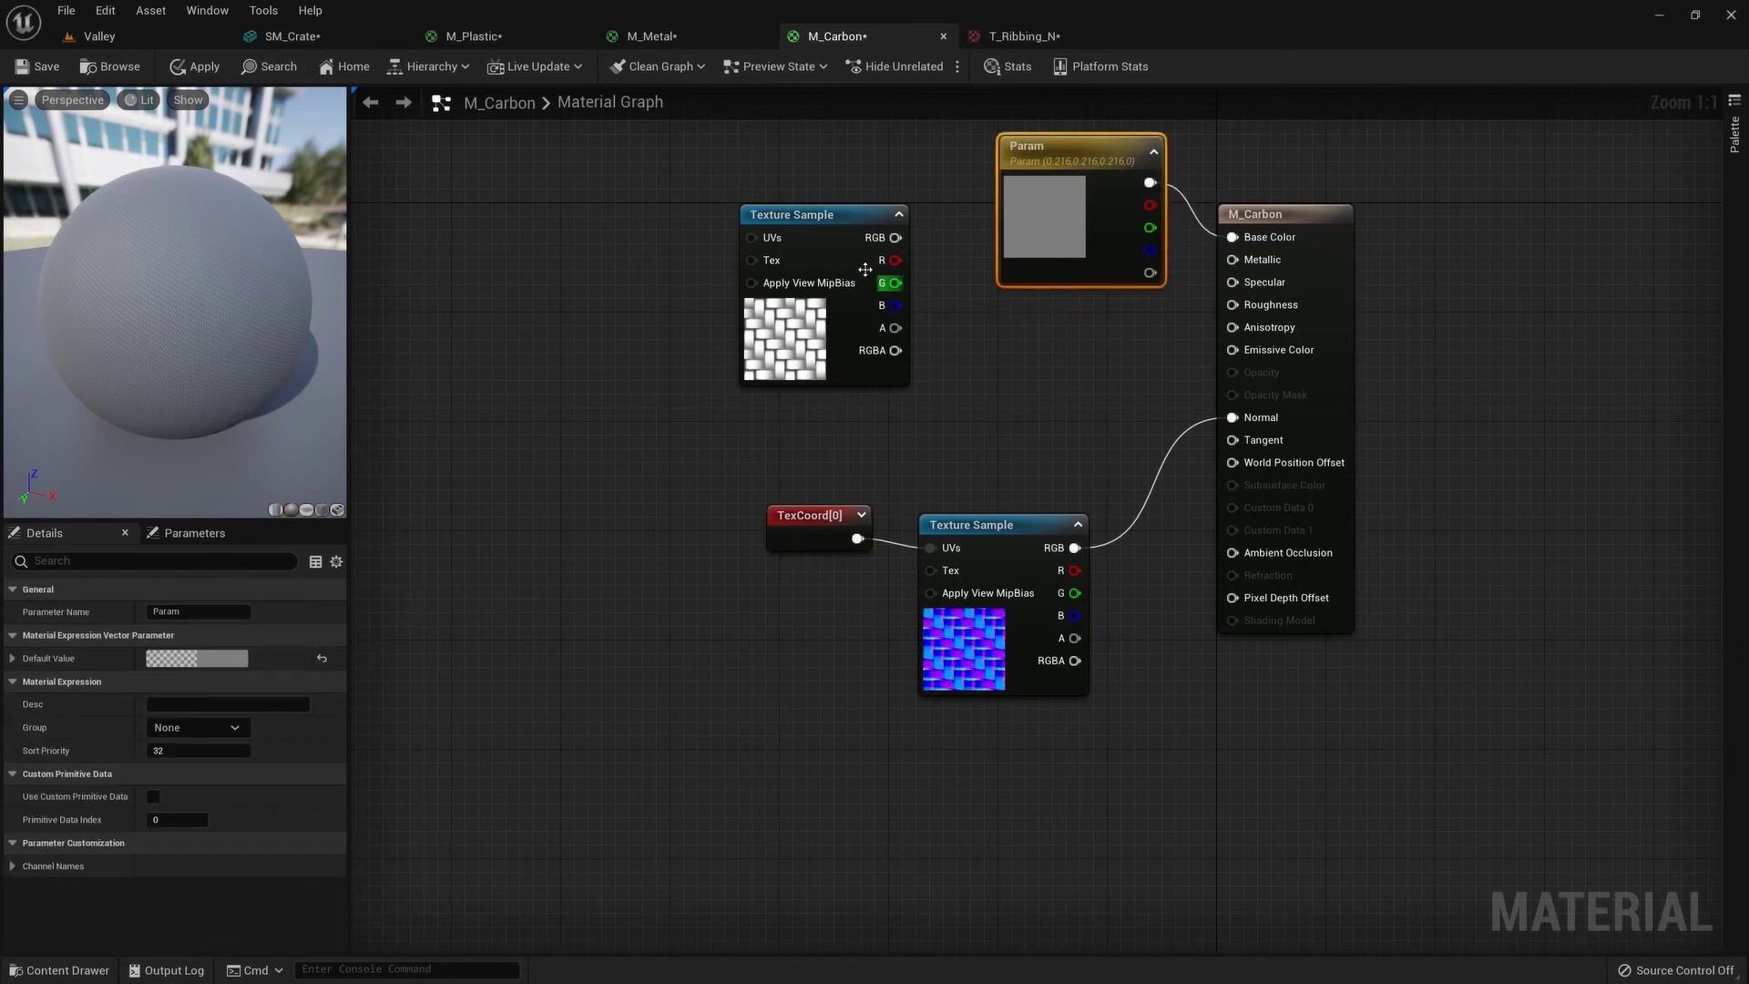
{"action": "left_click_drag", "start_coordinate": [836, 235], "coordinate": [808, 248]}
{"action": "right_click_drag", "start_coordinate": [915, 240], "coordinate": [839, 357]}
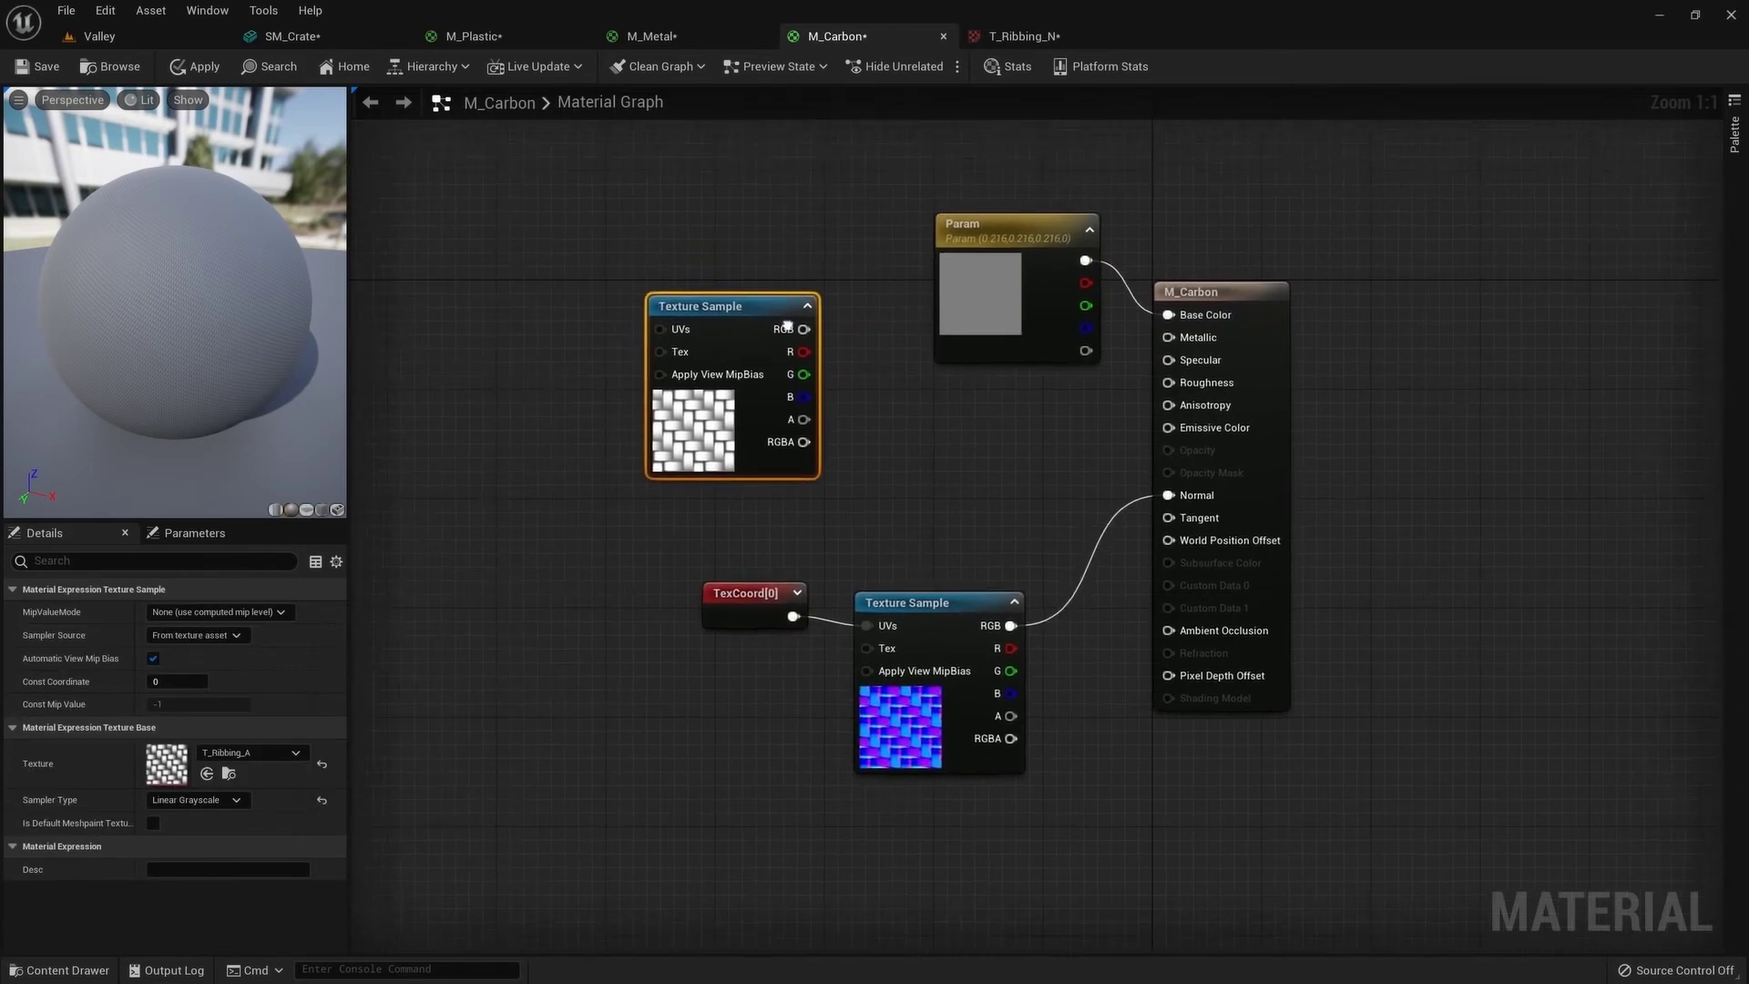
{"action": "left_click_drag", "start_coordinate": [981, 278], "coordinate": [753, 136]}
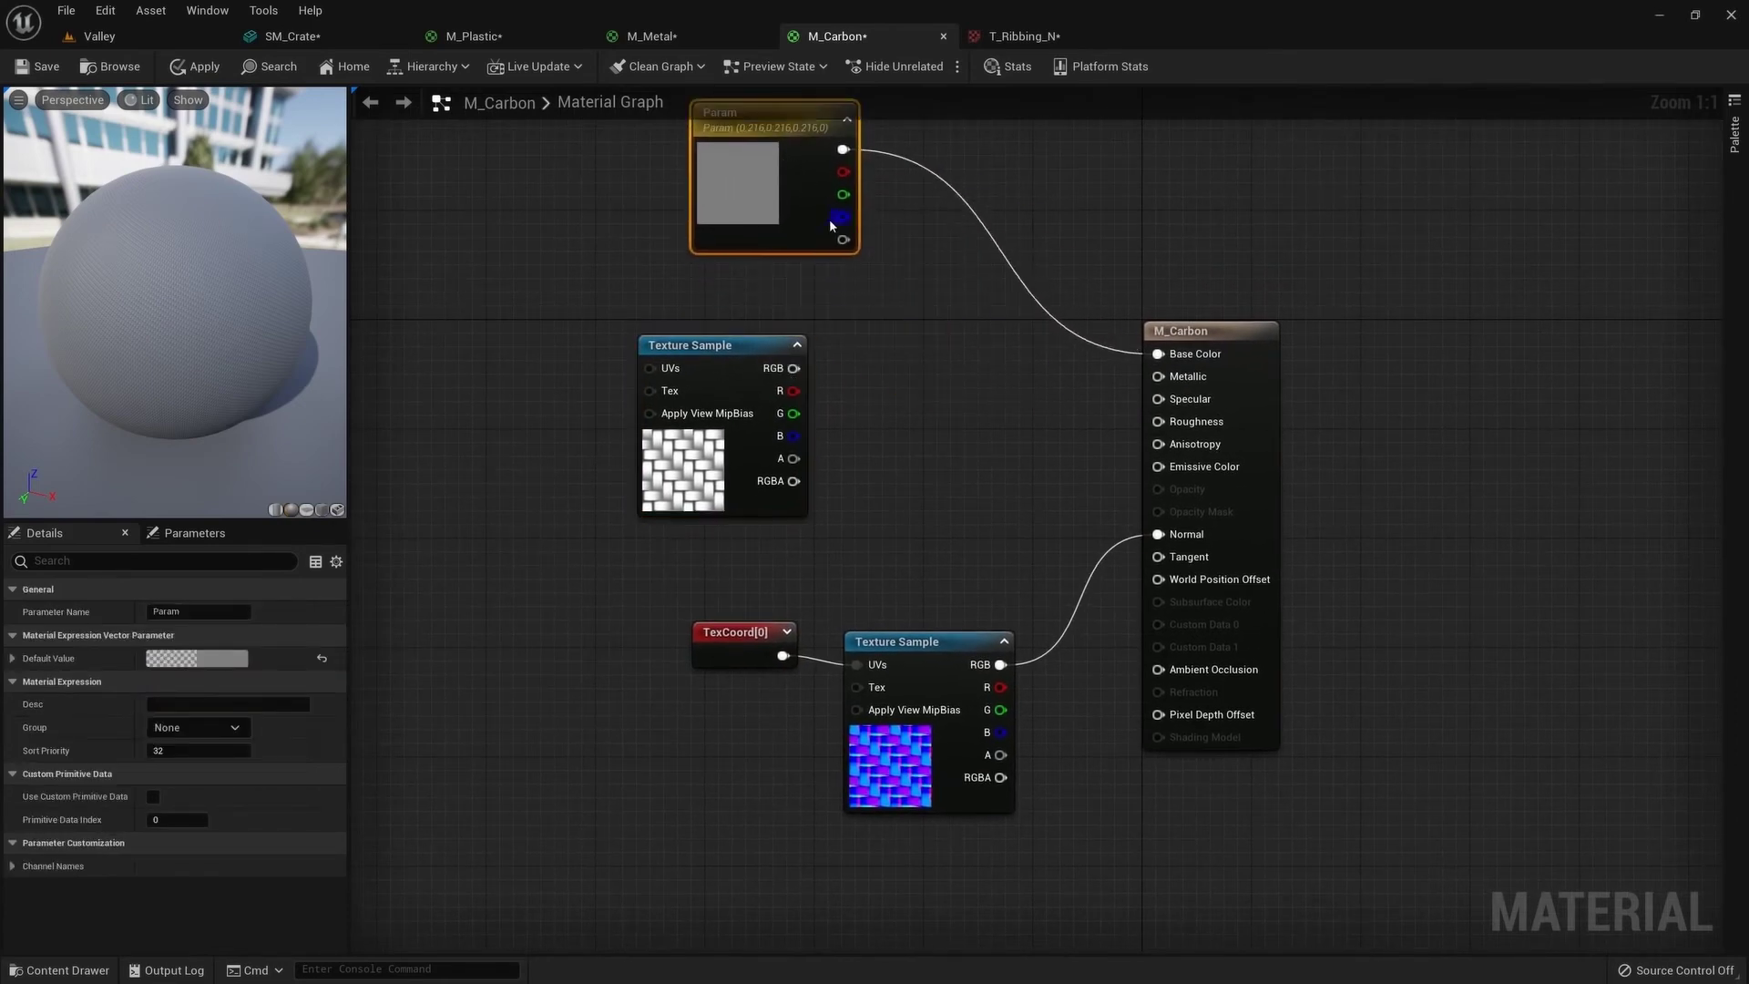
{"action": "key", "text": "Delete"}
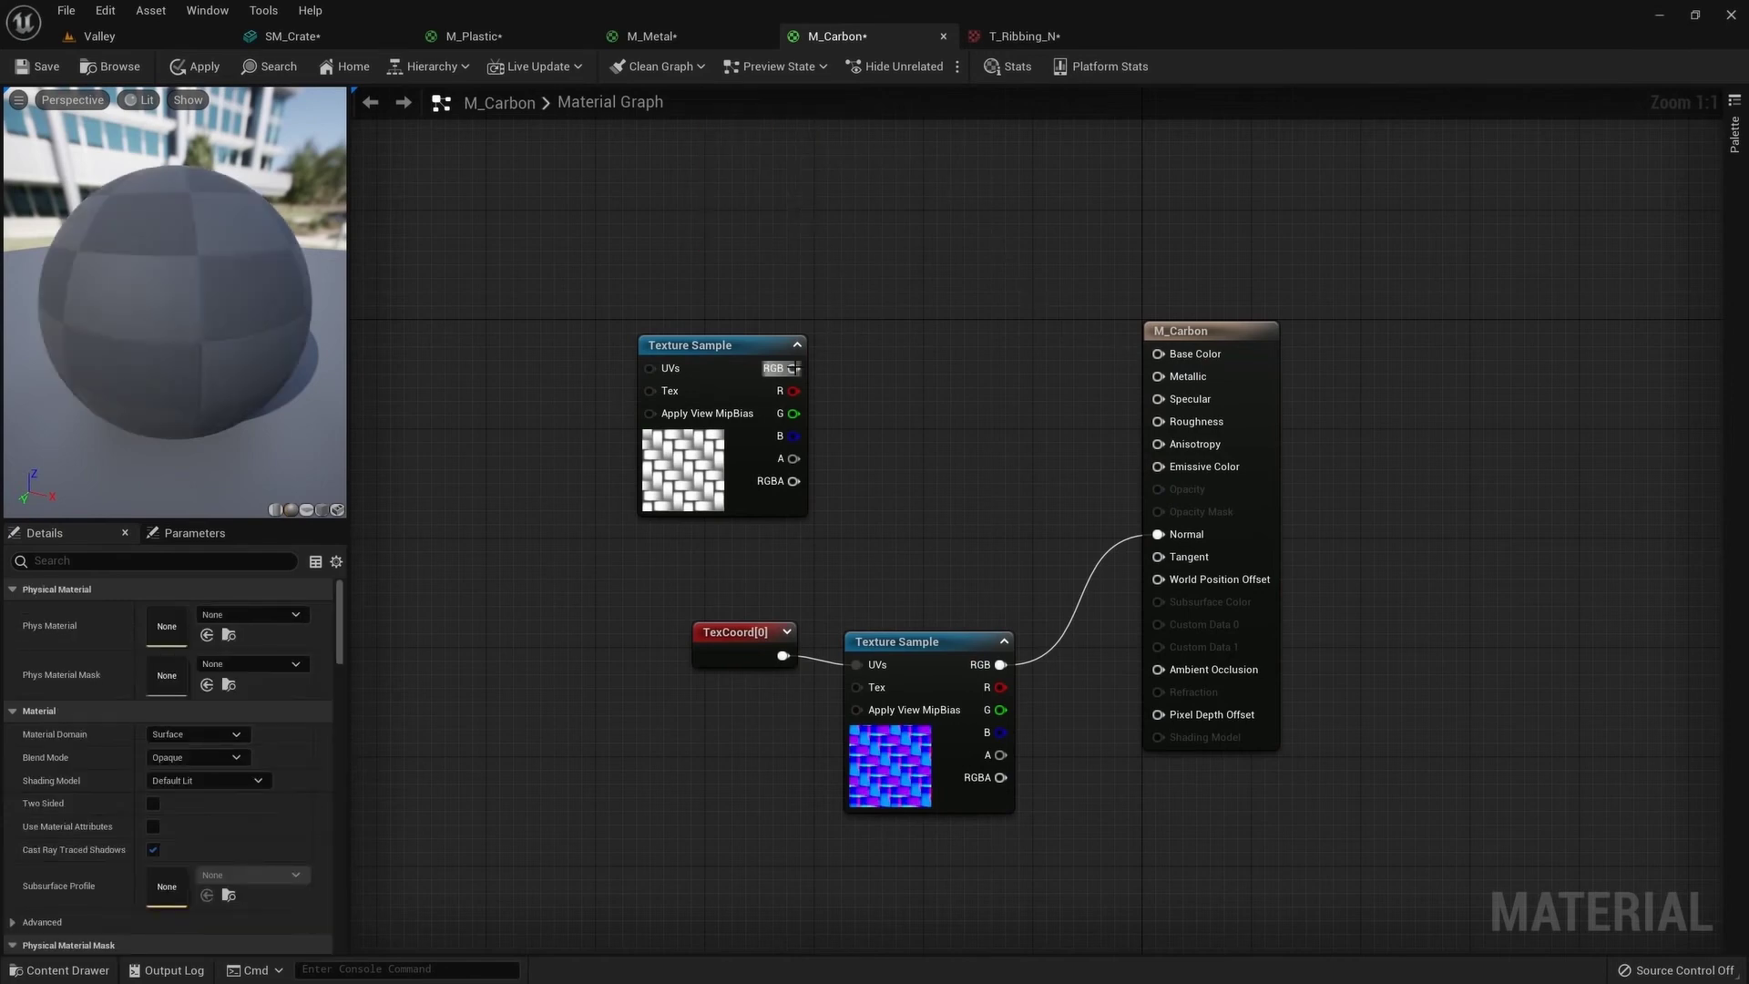
{"action": "left_click_drag", "start_coordinate": [793, 368], "coordinate": [1158, 353]}
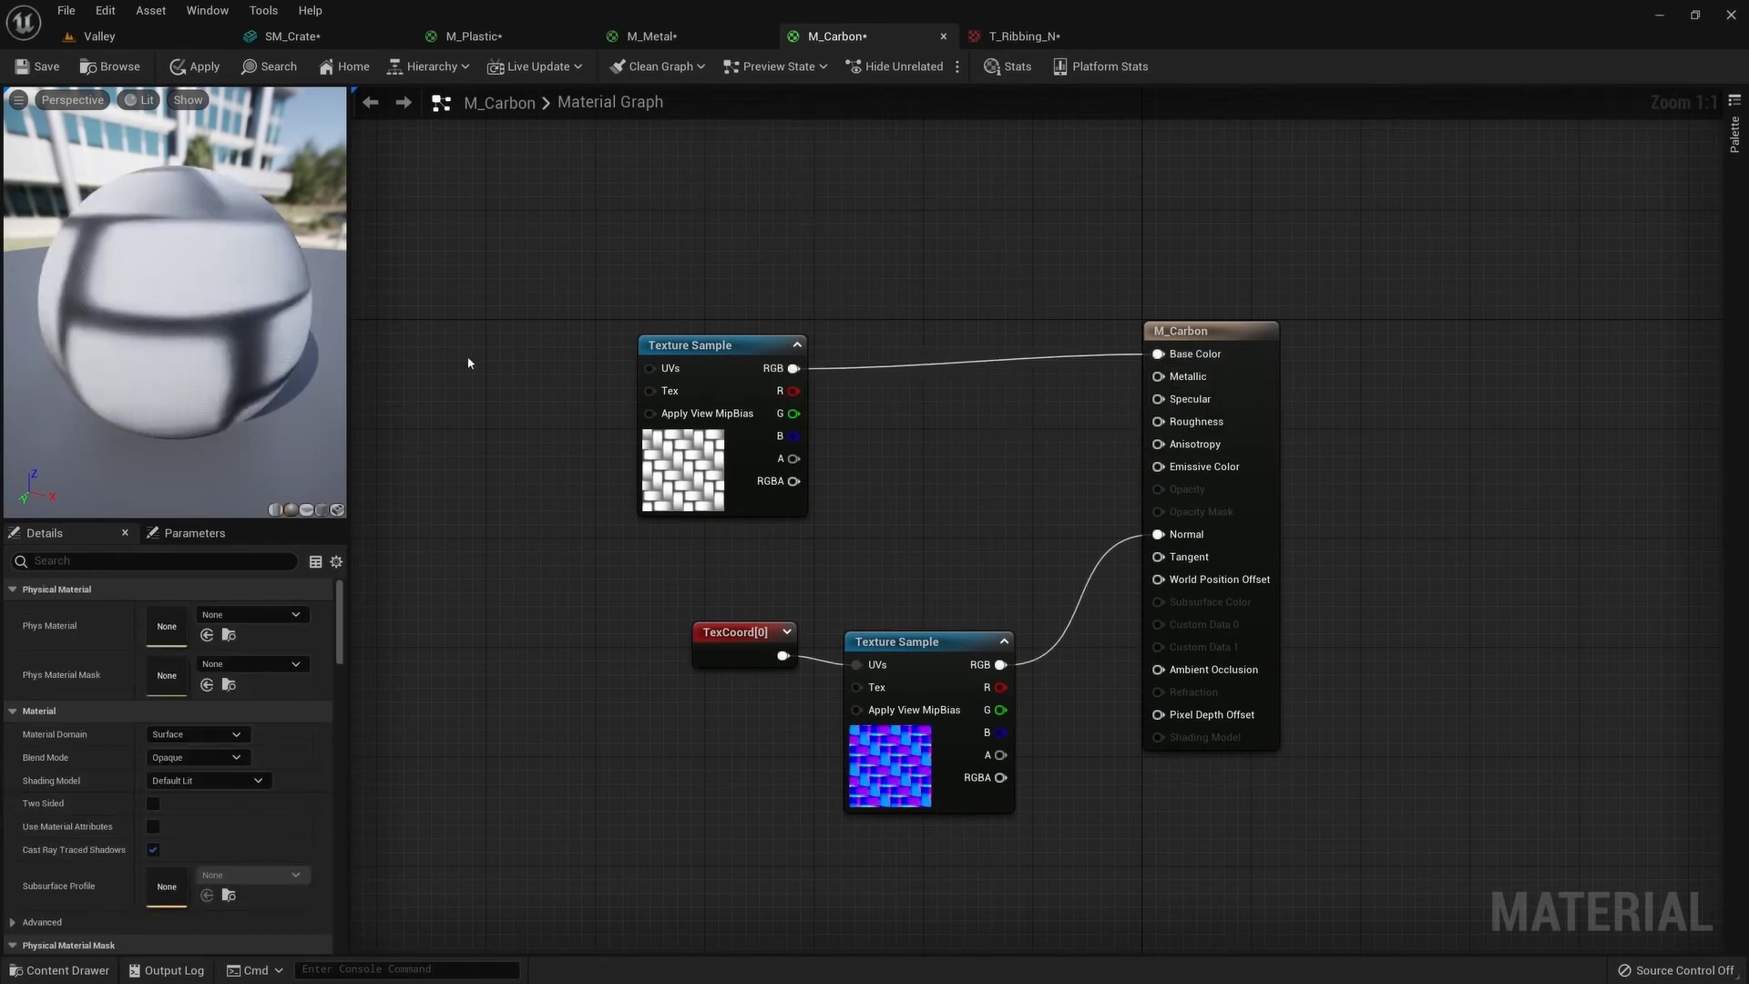
{"action": "left_click_drag", "start_coordinate": [742, 368], "coordinate": [971, 340]}
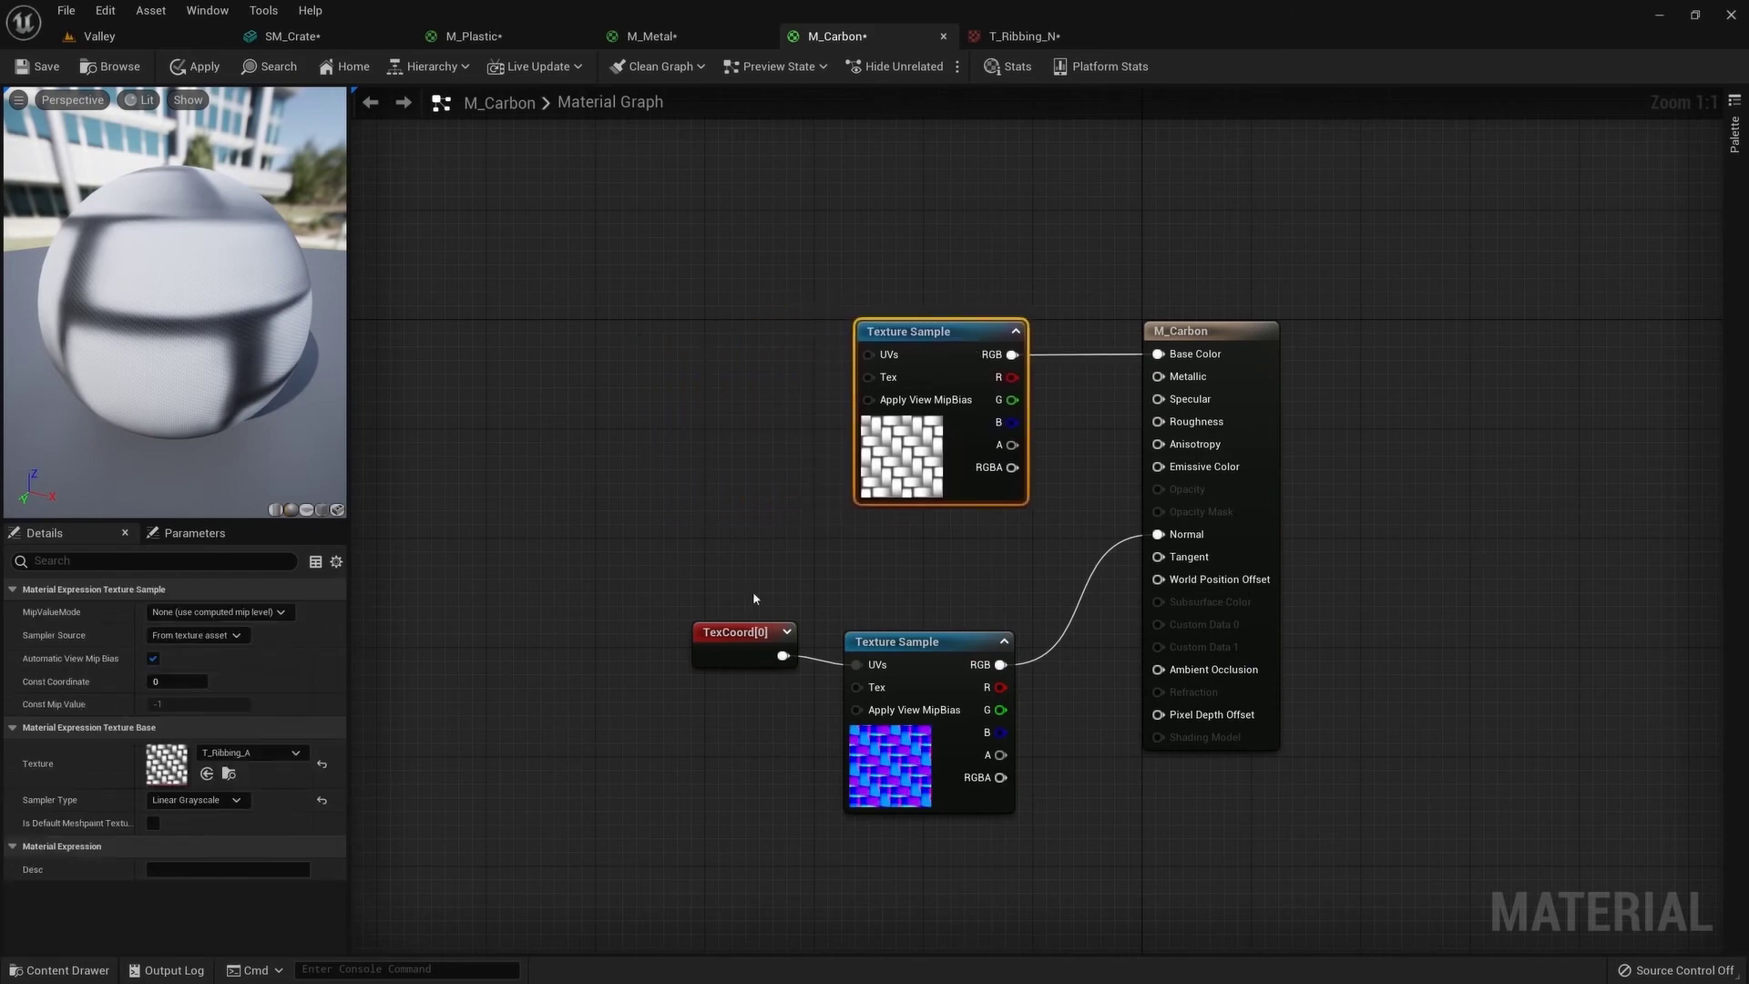
Apply M_Carbon with the 80× tiling and inspect the fine ribbing on SM_Crate's middle band
{"action": "mouse_move", "coordinate": [743, 631]}
{"action": "left_mouse_down"}
{"action": "mouse_move", "coordinate": [620, 522]}
{"action": "mouse_move", "coordinate": [659, 534]}
{"action": "mouse_move", "coordinate": [868, 354]}
{"action": "left_mouse_up"}
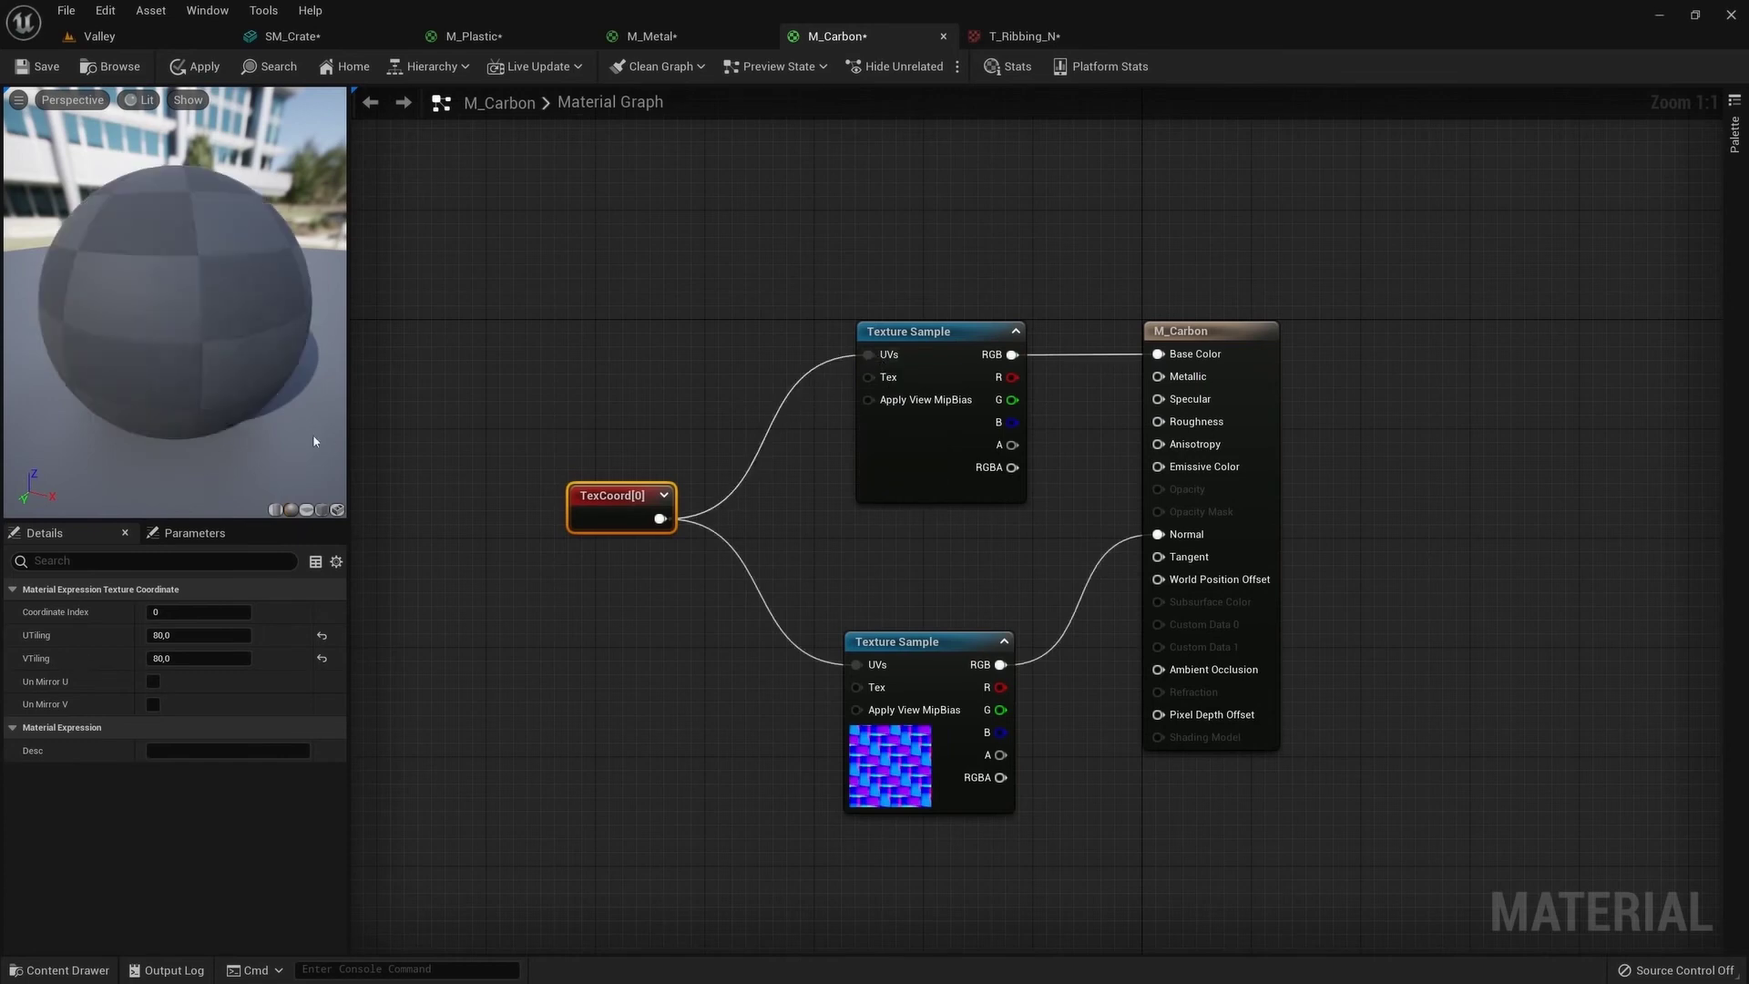
{"action": "left_click_drag", "start_coordinate": [333, 383], "coordinate": [243, 300]}
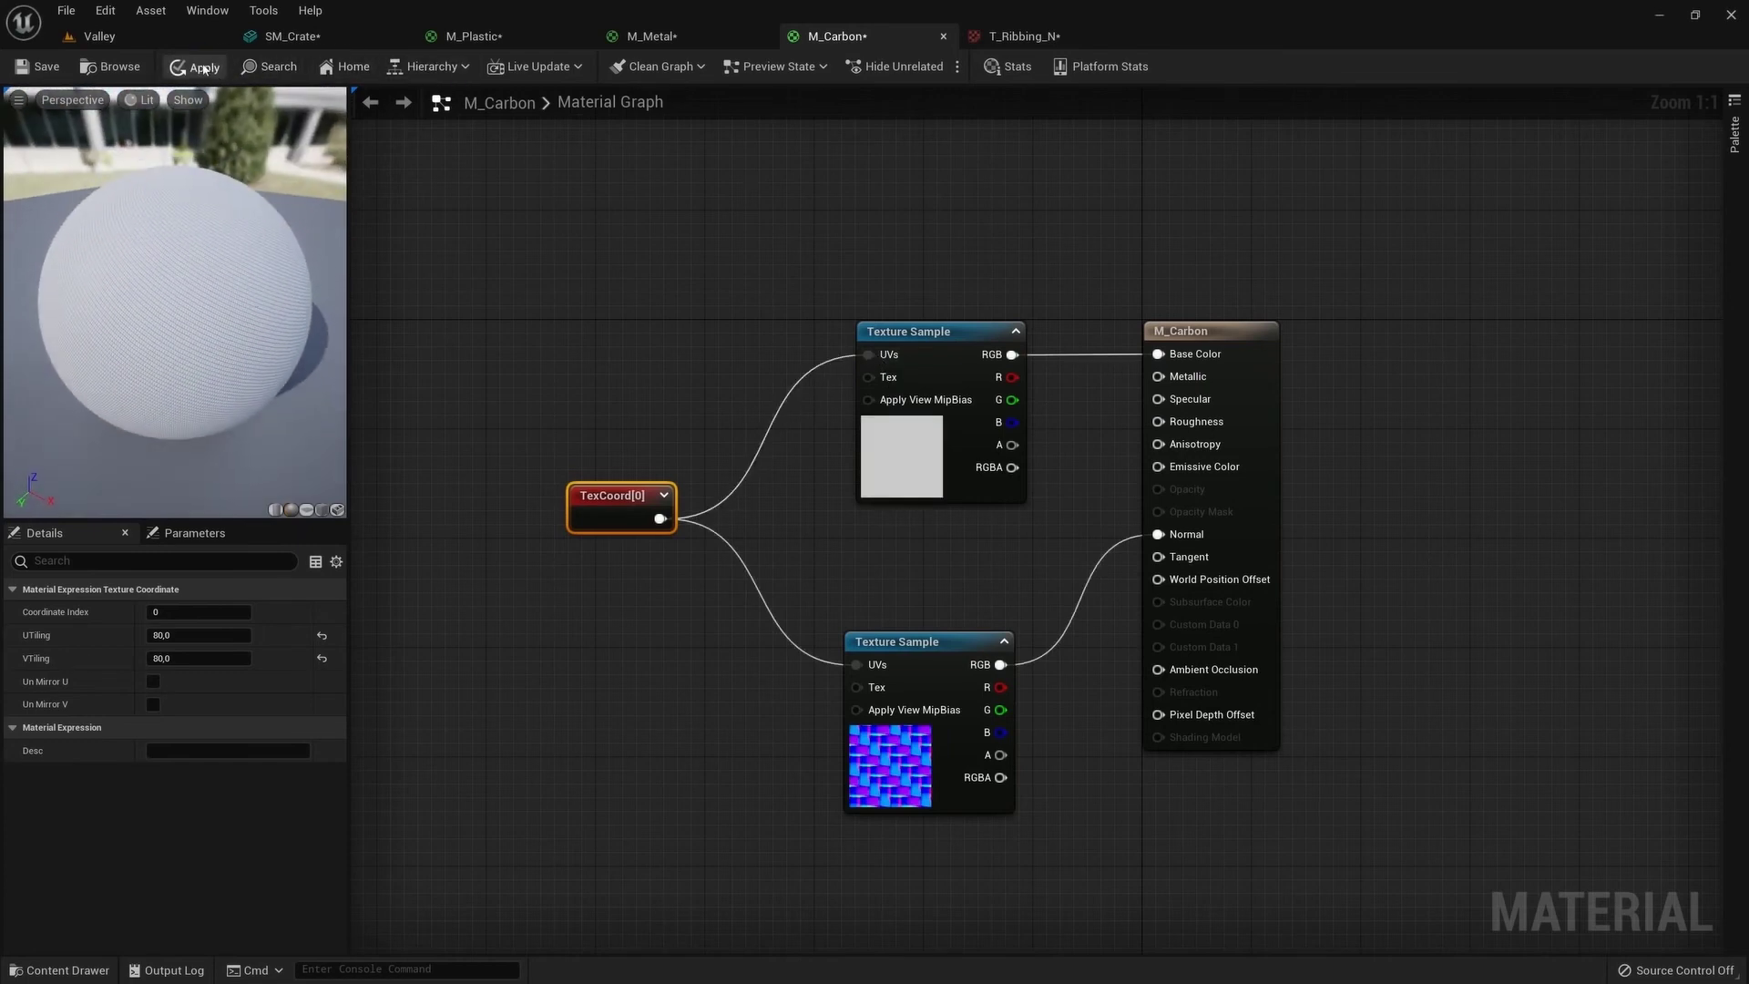
{"action": "left_click", "coordinate": [310, 37]}
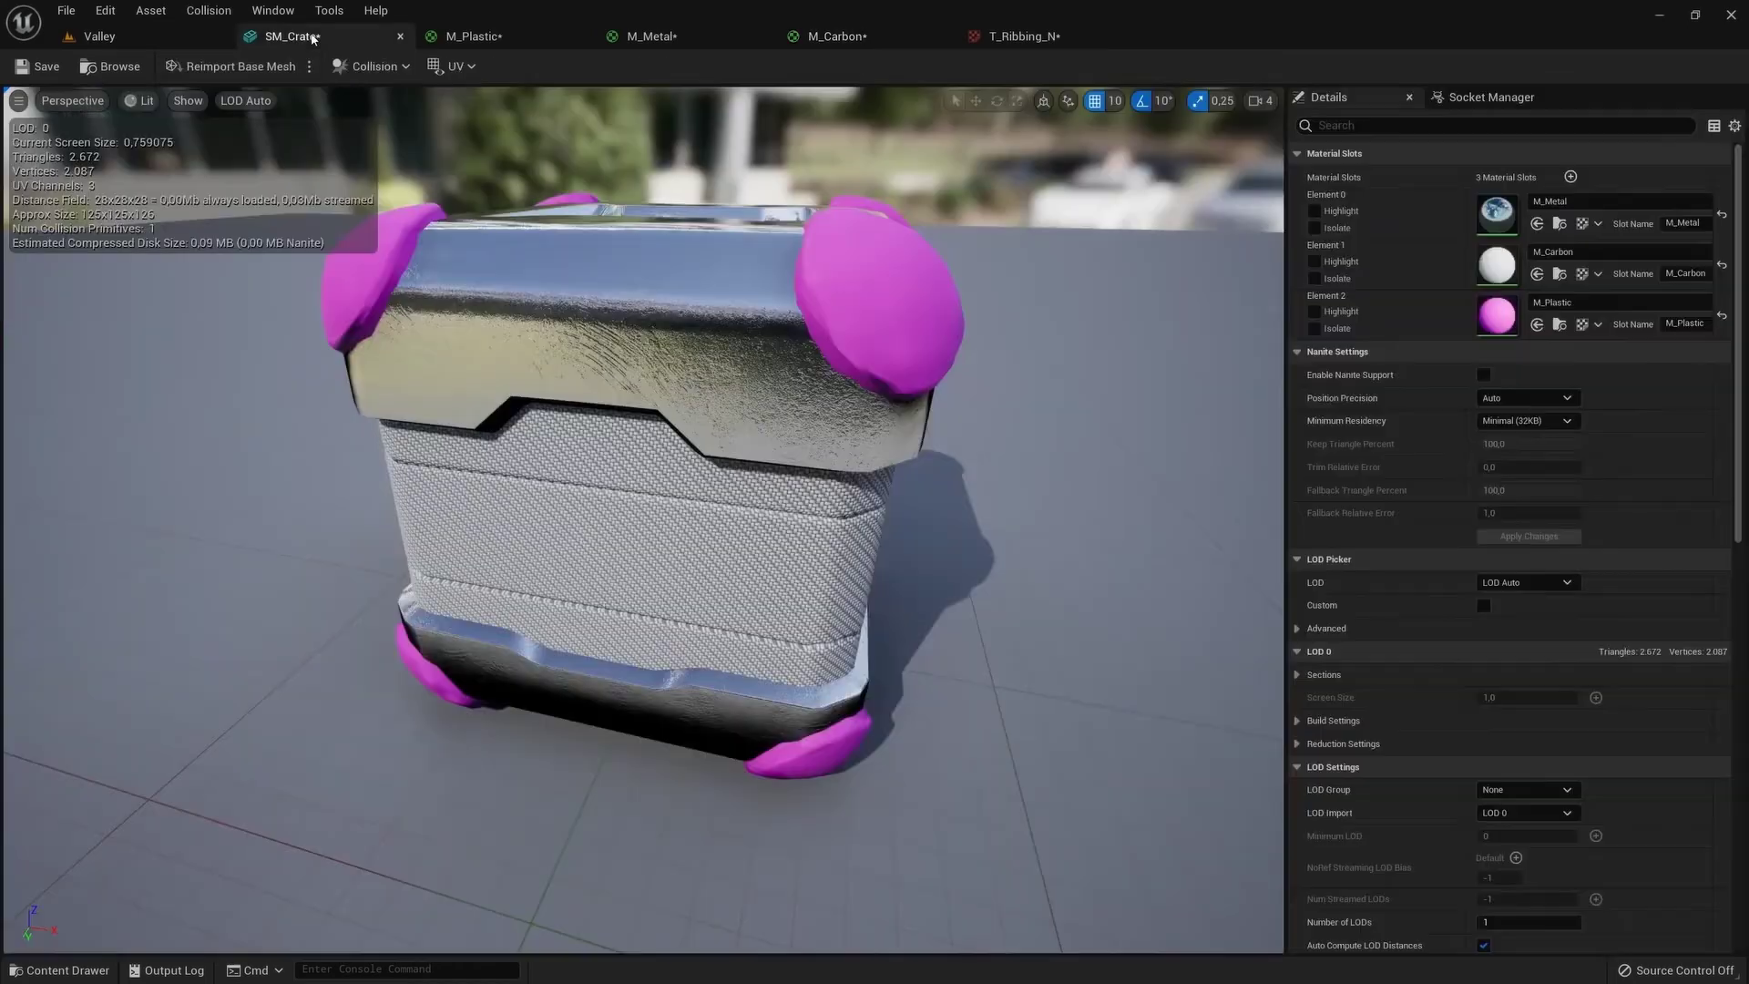
{"action": "left_click_drag", "start_coordinate": [616, 476], "coordinate": [615, 475]}
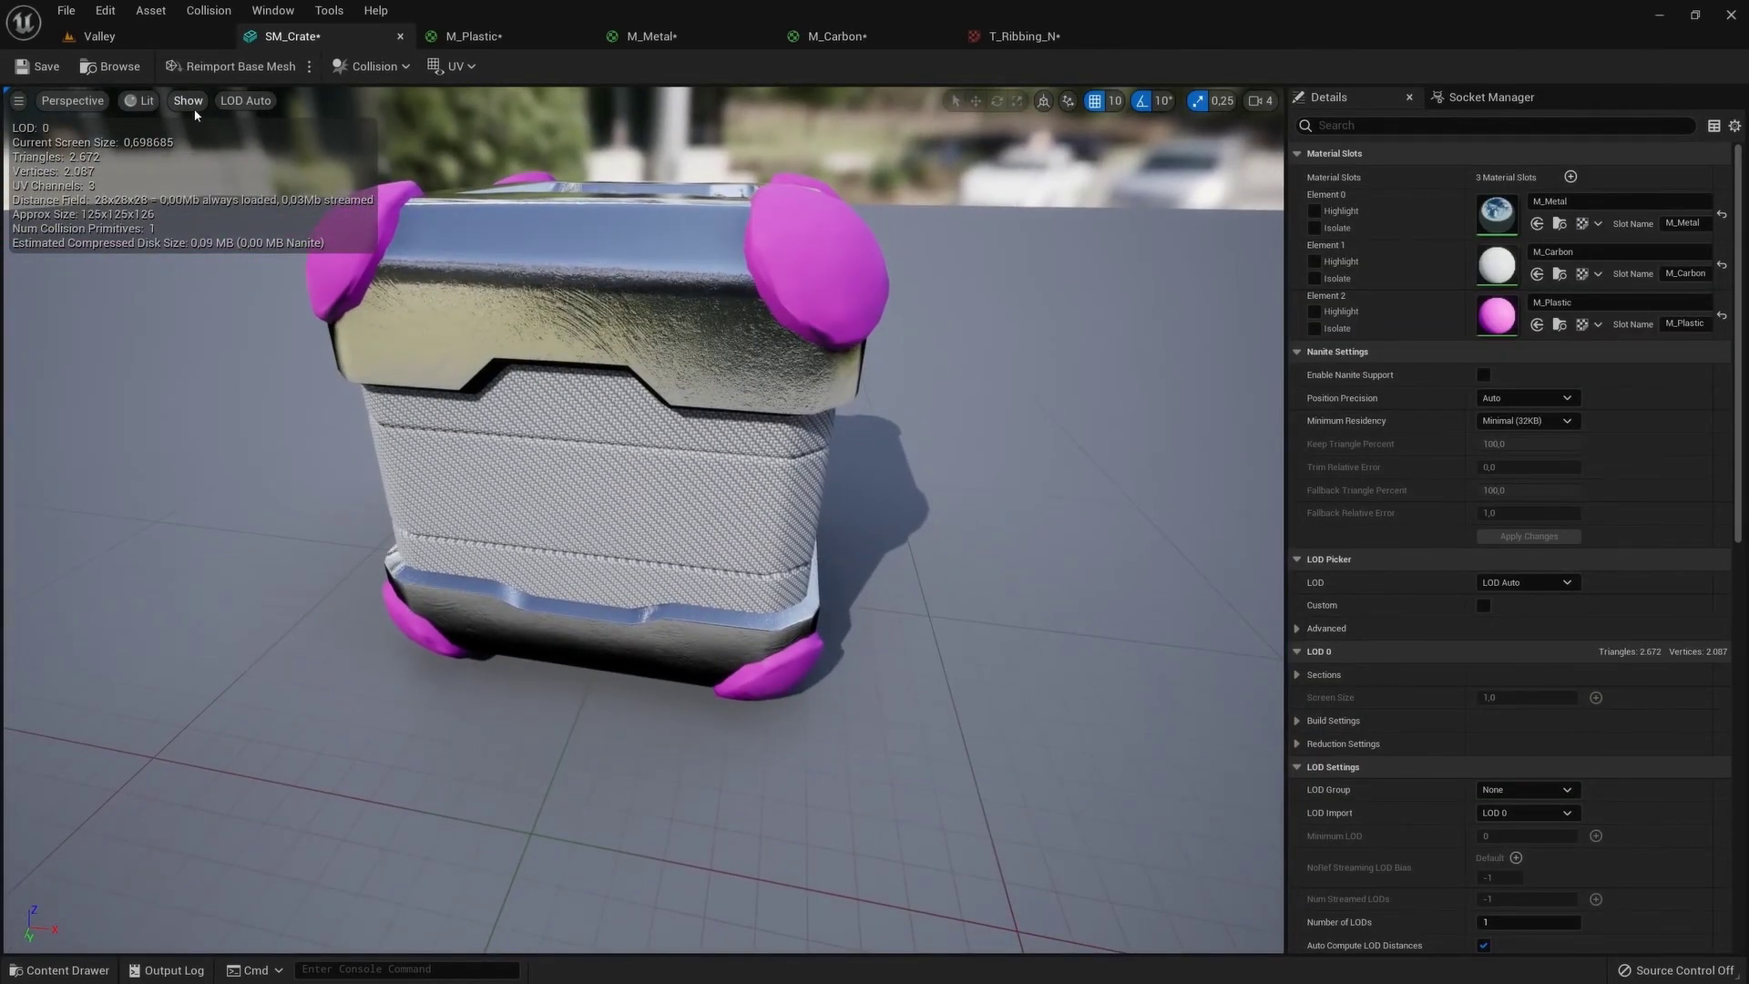
Multiply a Vertex Color node by T_Ribbing_A's RGB in M_Carbon for the Base Color
{"action": "left_click", "coordinate": [850, 40]}
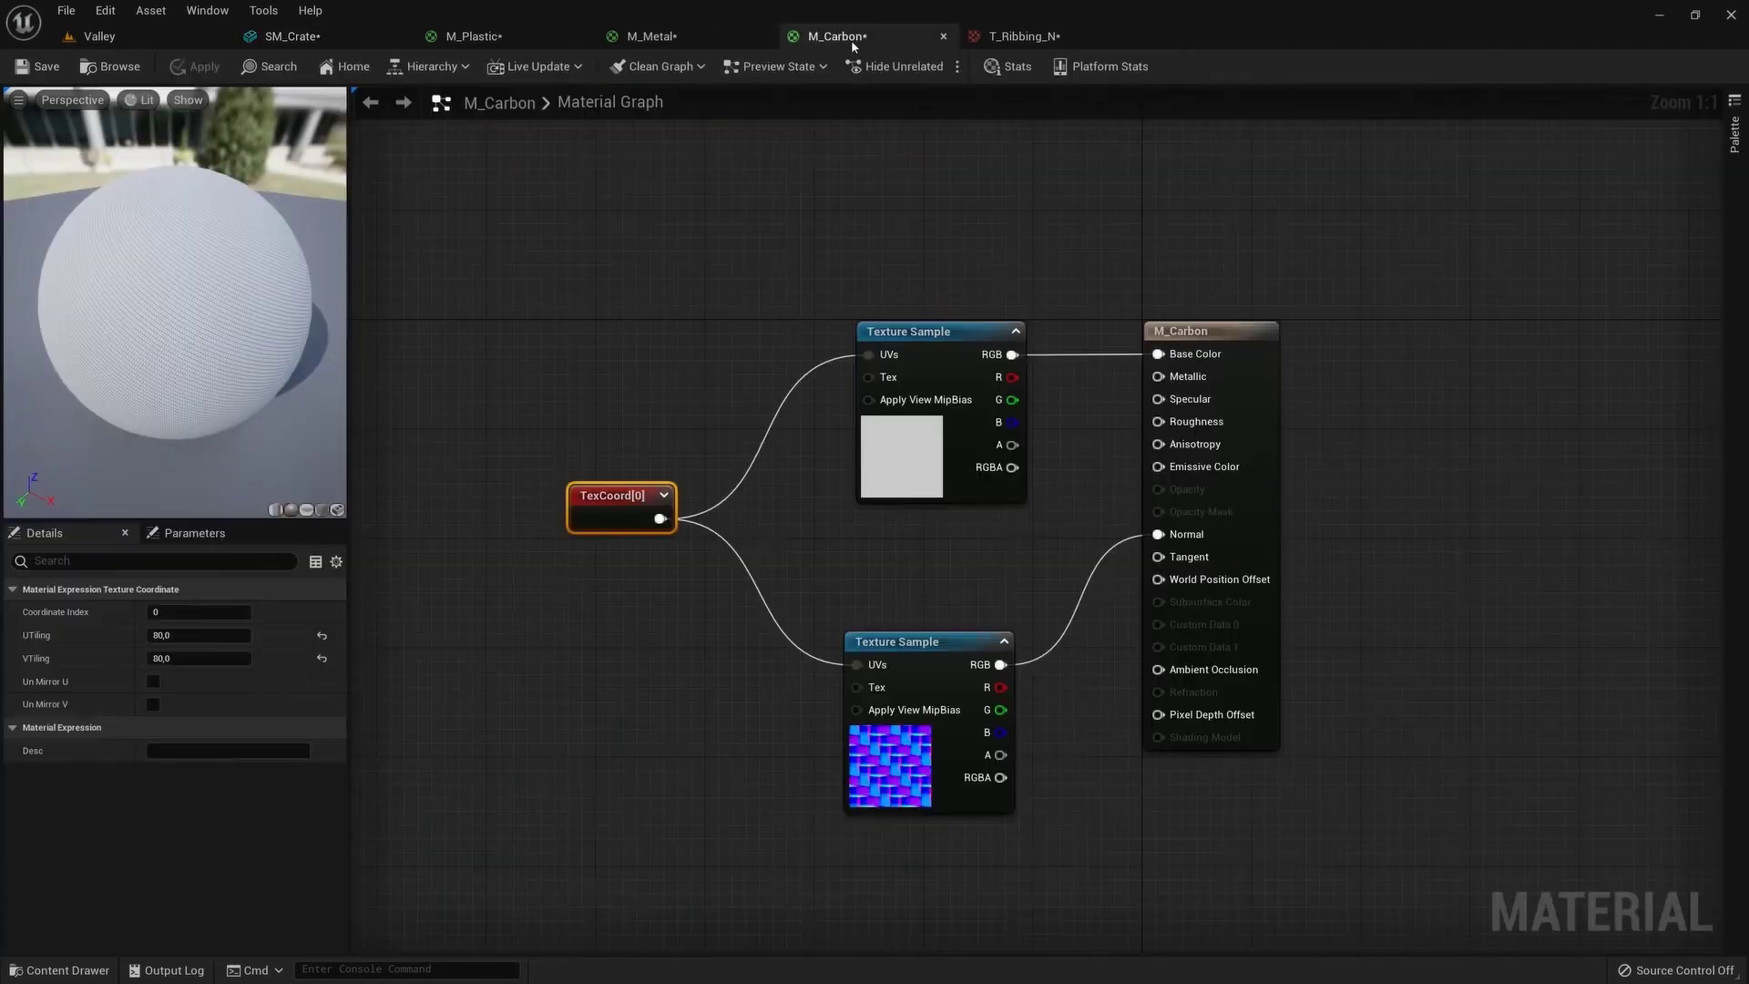
{"action": "right_click", "coordinate": [664, 261]}
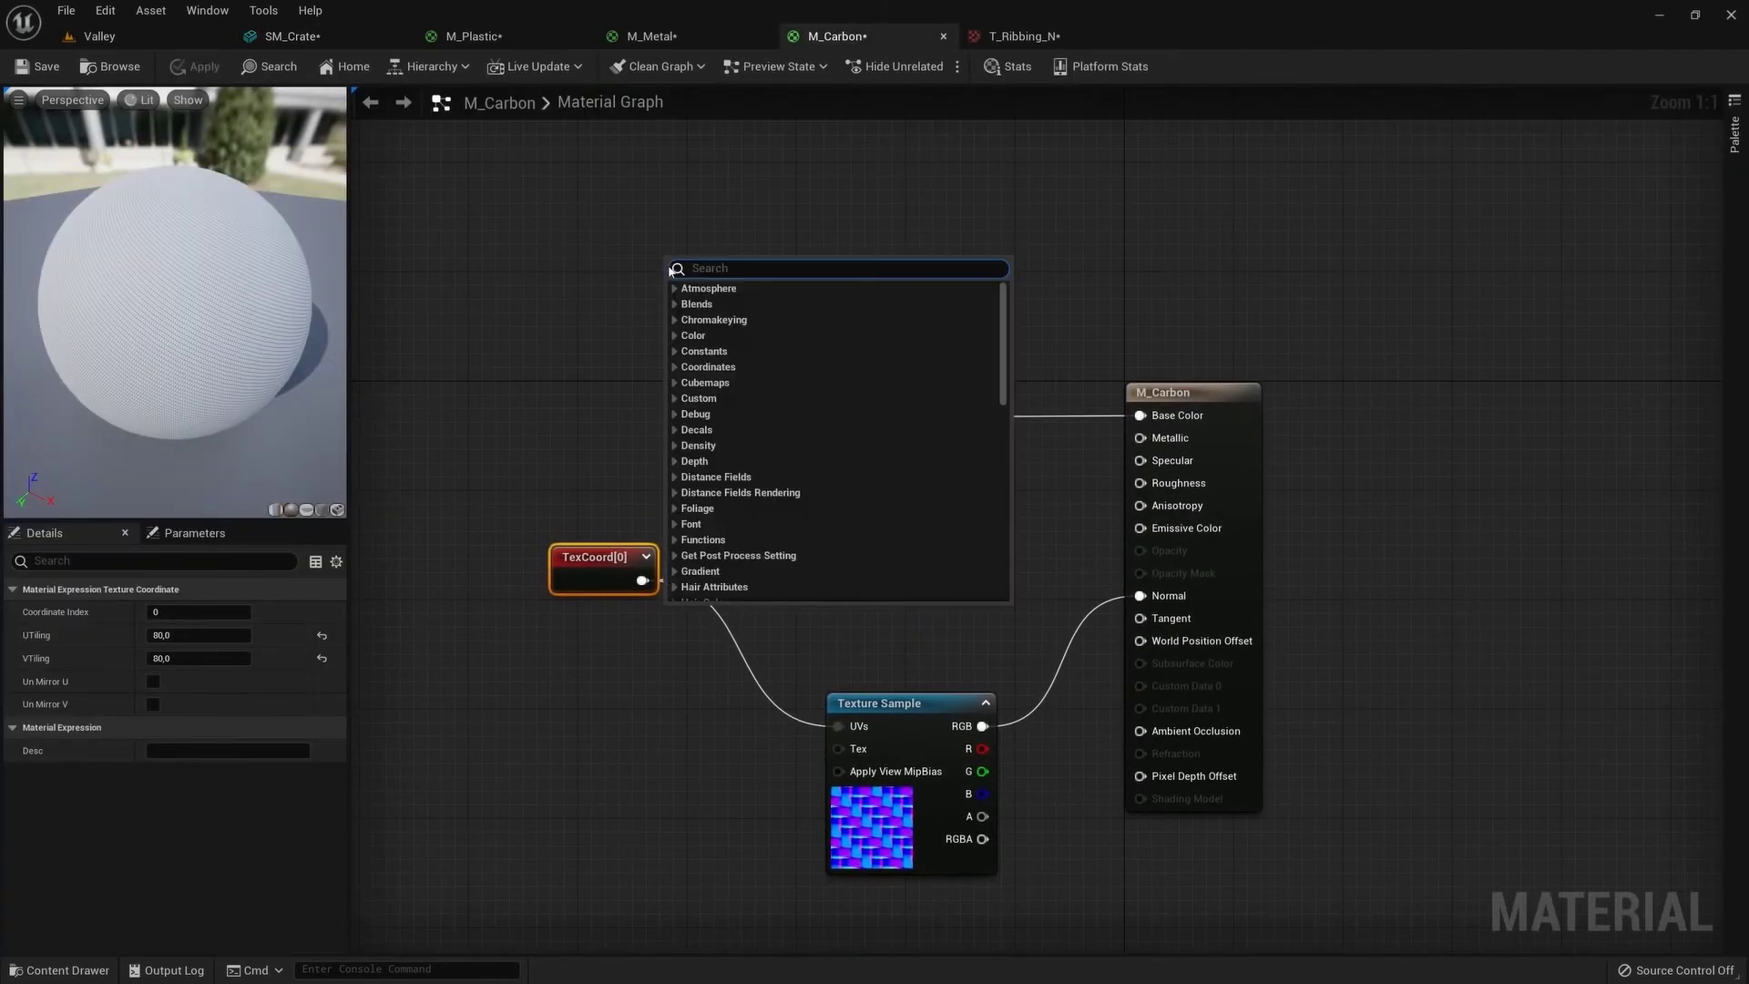
{"action": "type", "text": "vertex"}
{"action": "key", "text": "Return"}
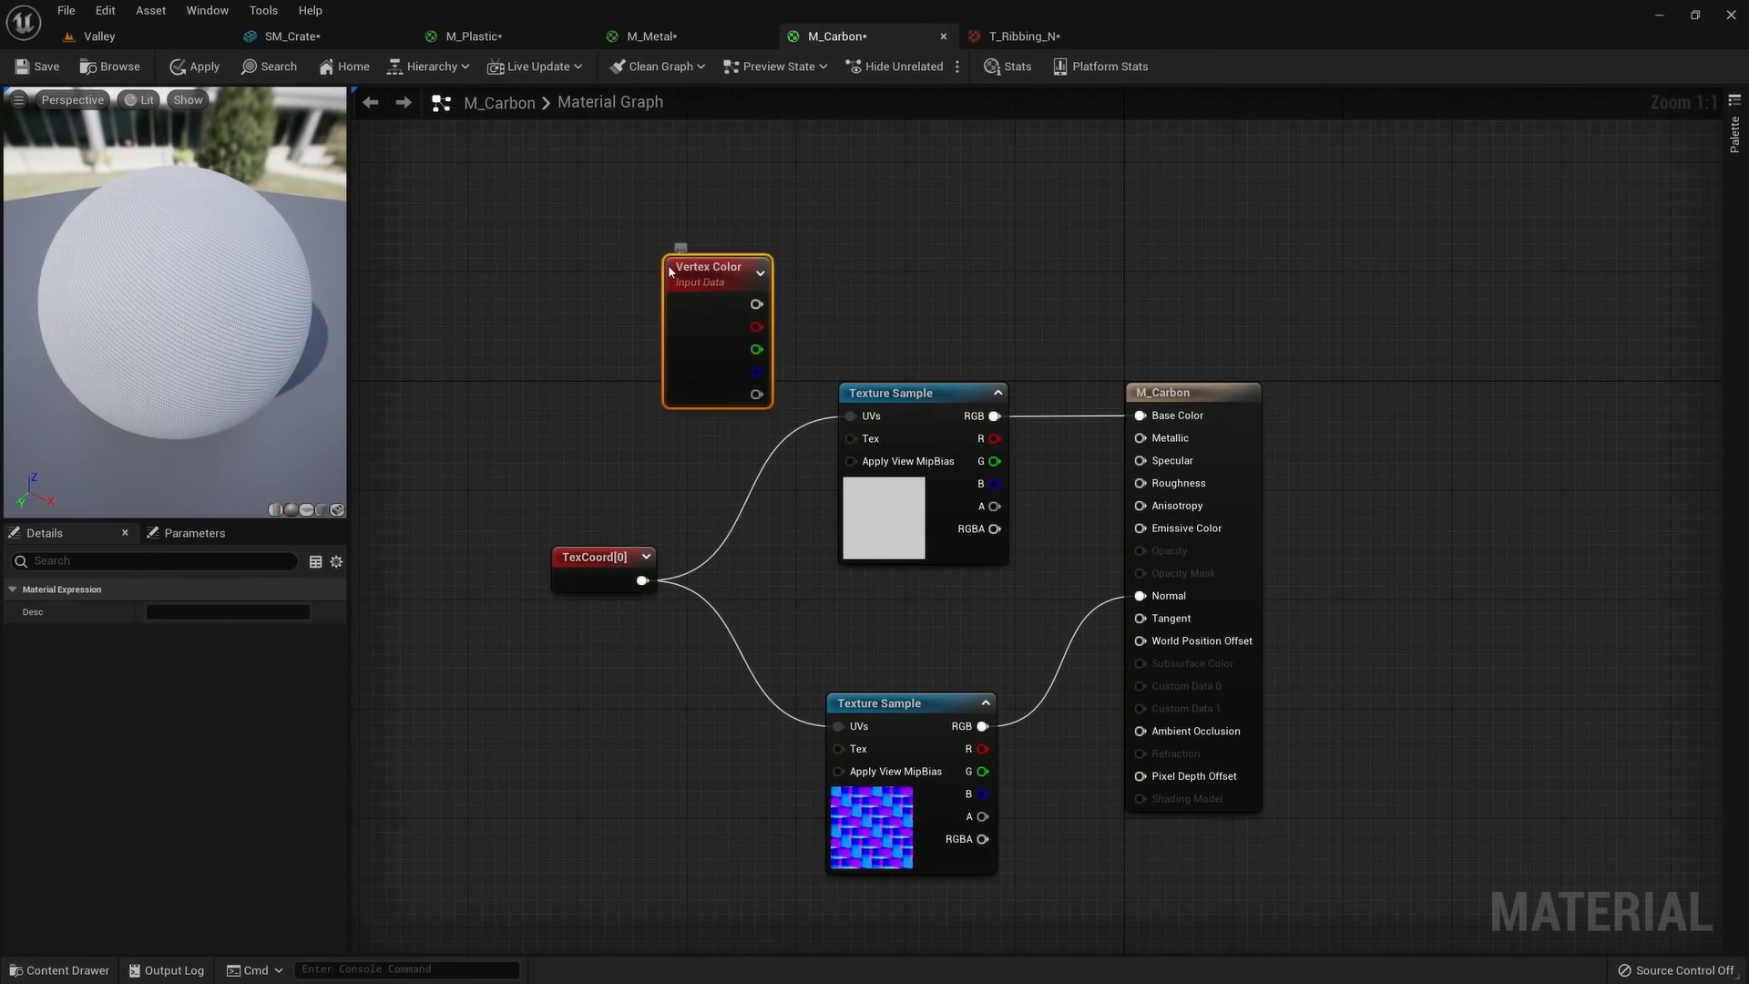
{"action": "left_click_drag", "start_coordinate": [734, 289], "coordinate": [808, 195]}
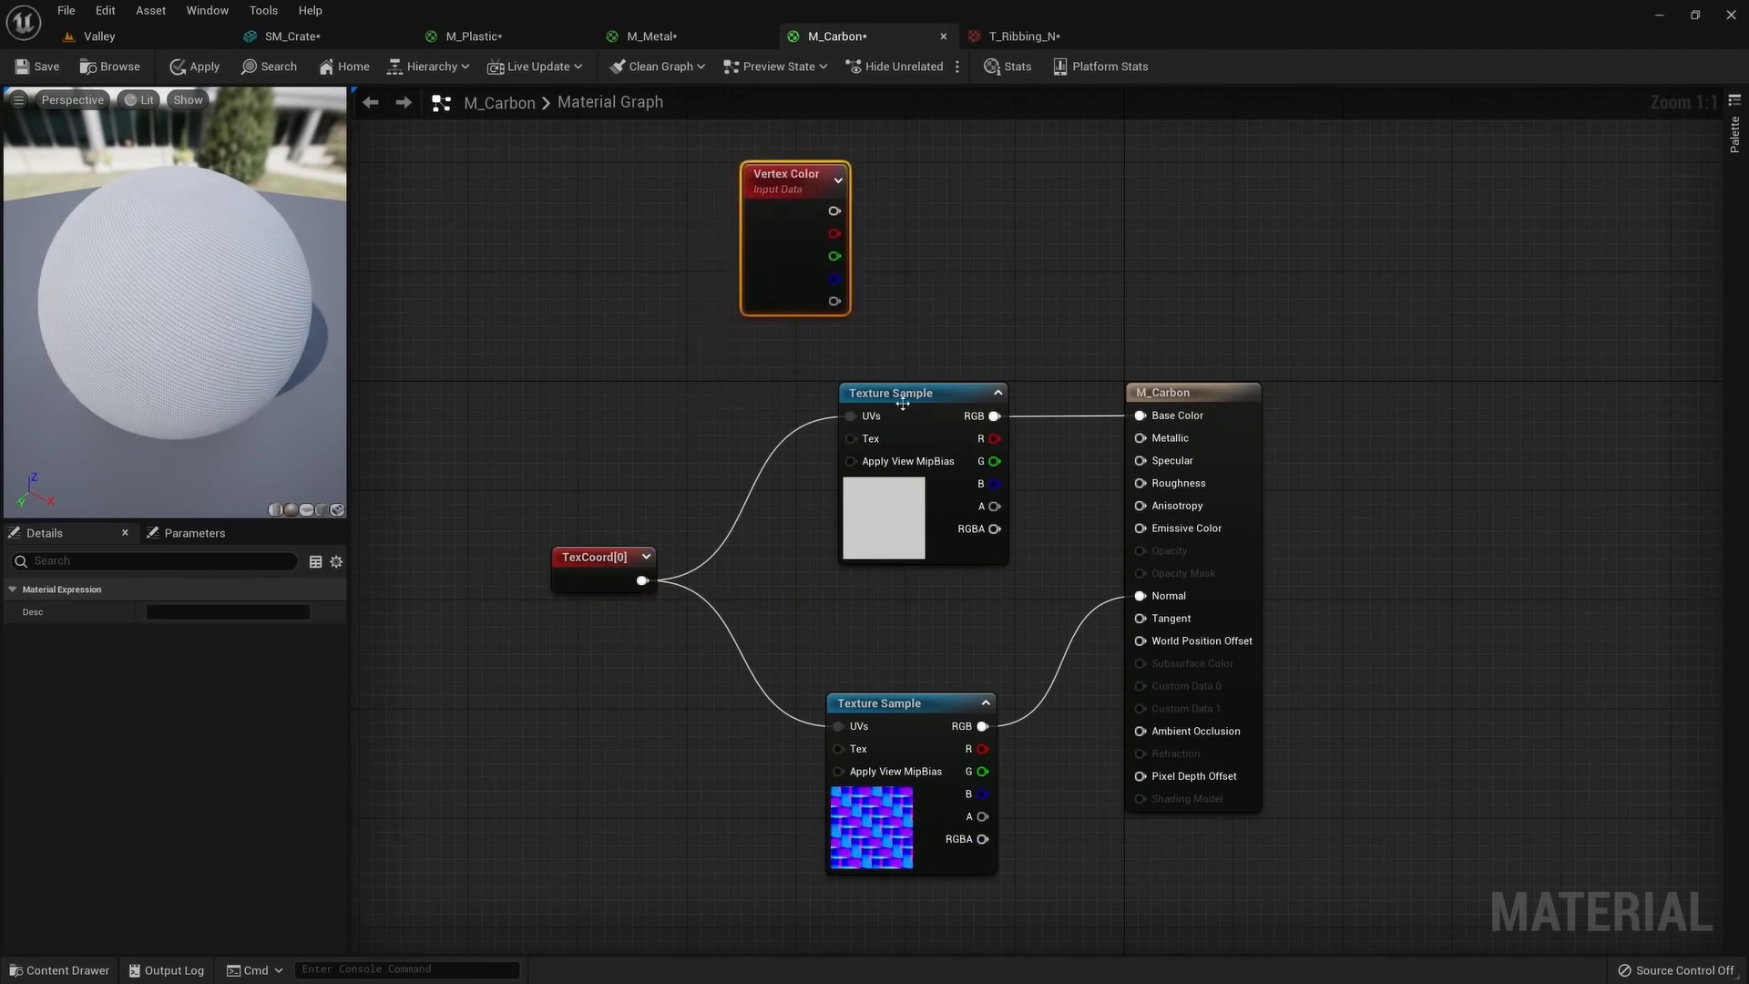
{"action": "left_click_drag", "start_coordinate": [902, 403], "coordinate": [800, 391]}
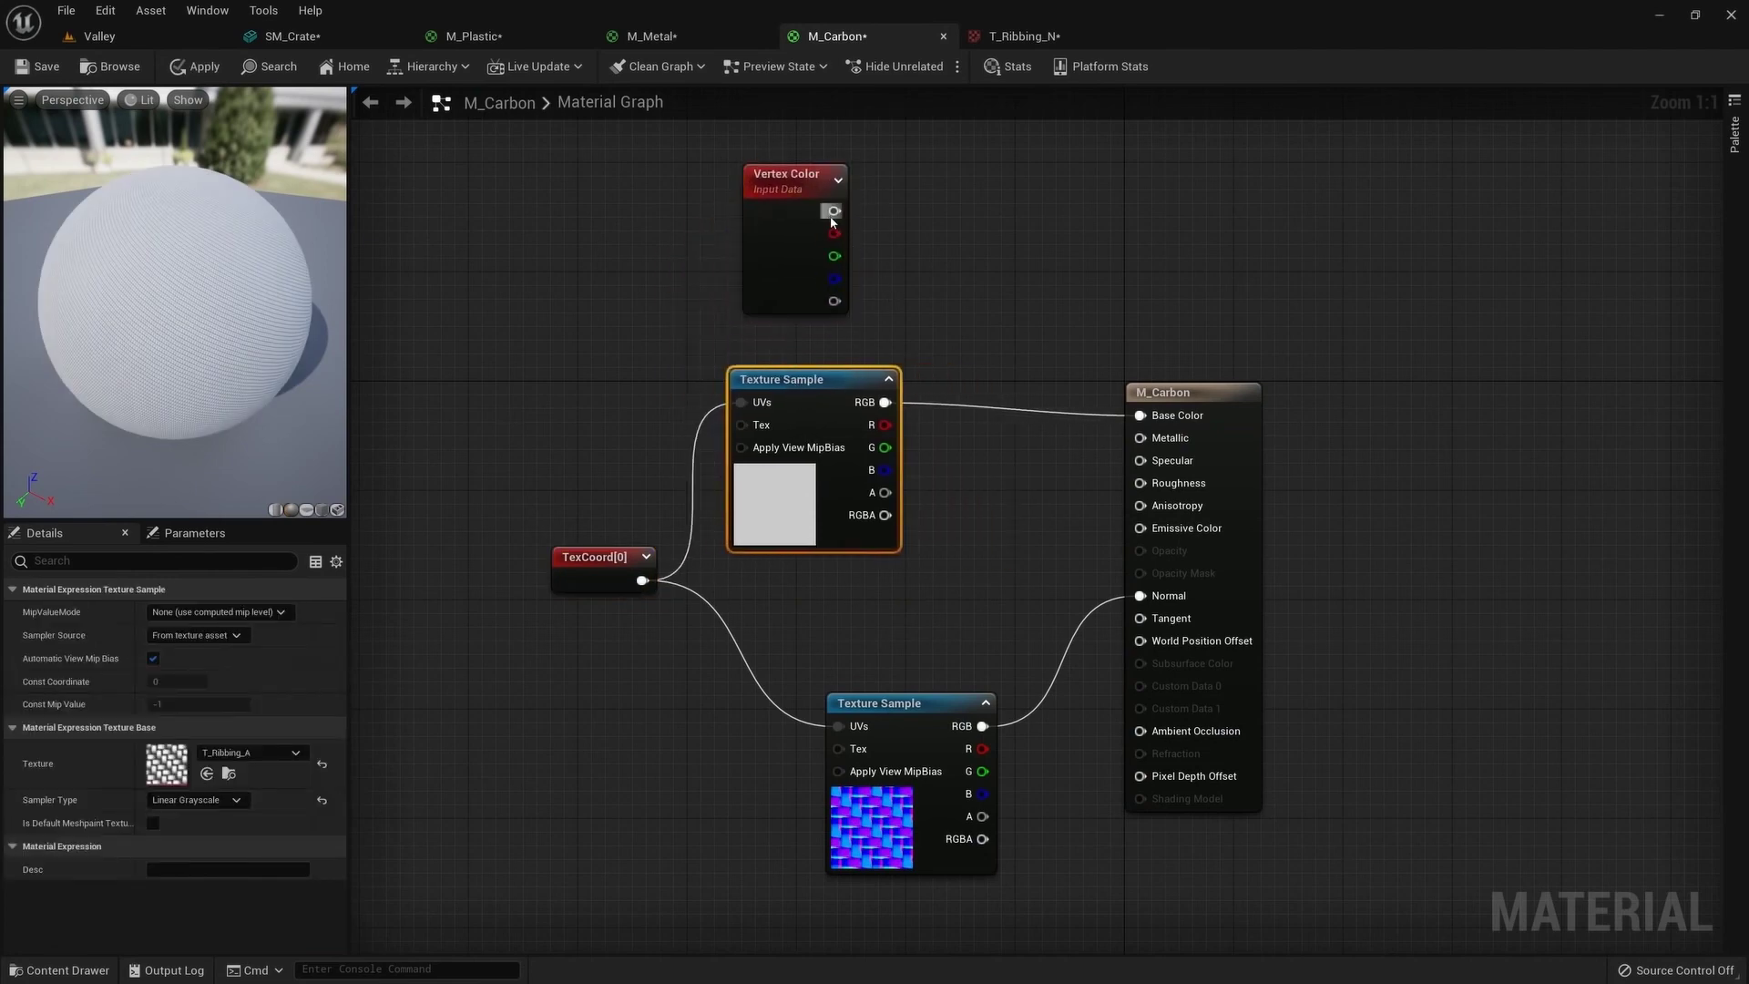
{"action": "left_click_drag", "start_coordinate": [831, 210], "coordinate": [992, 305]}
{"action": "type", "text": "m"}
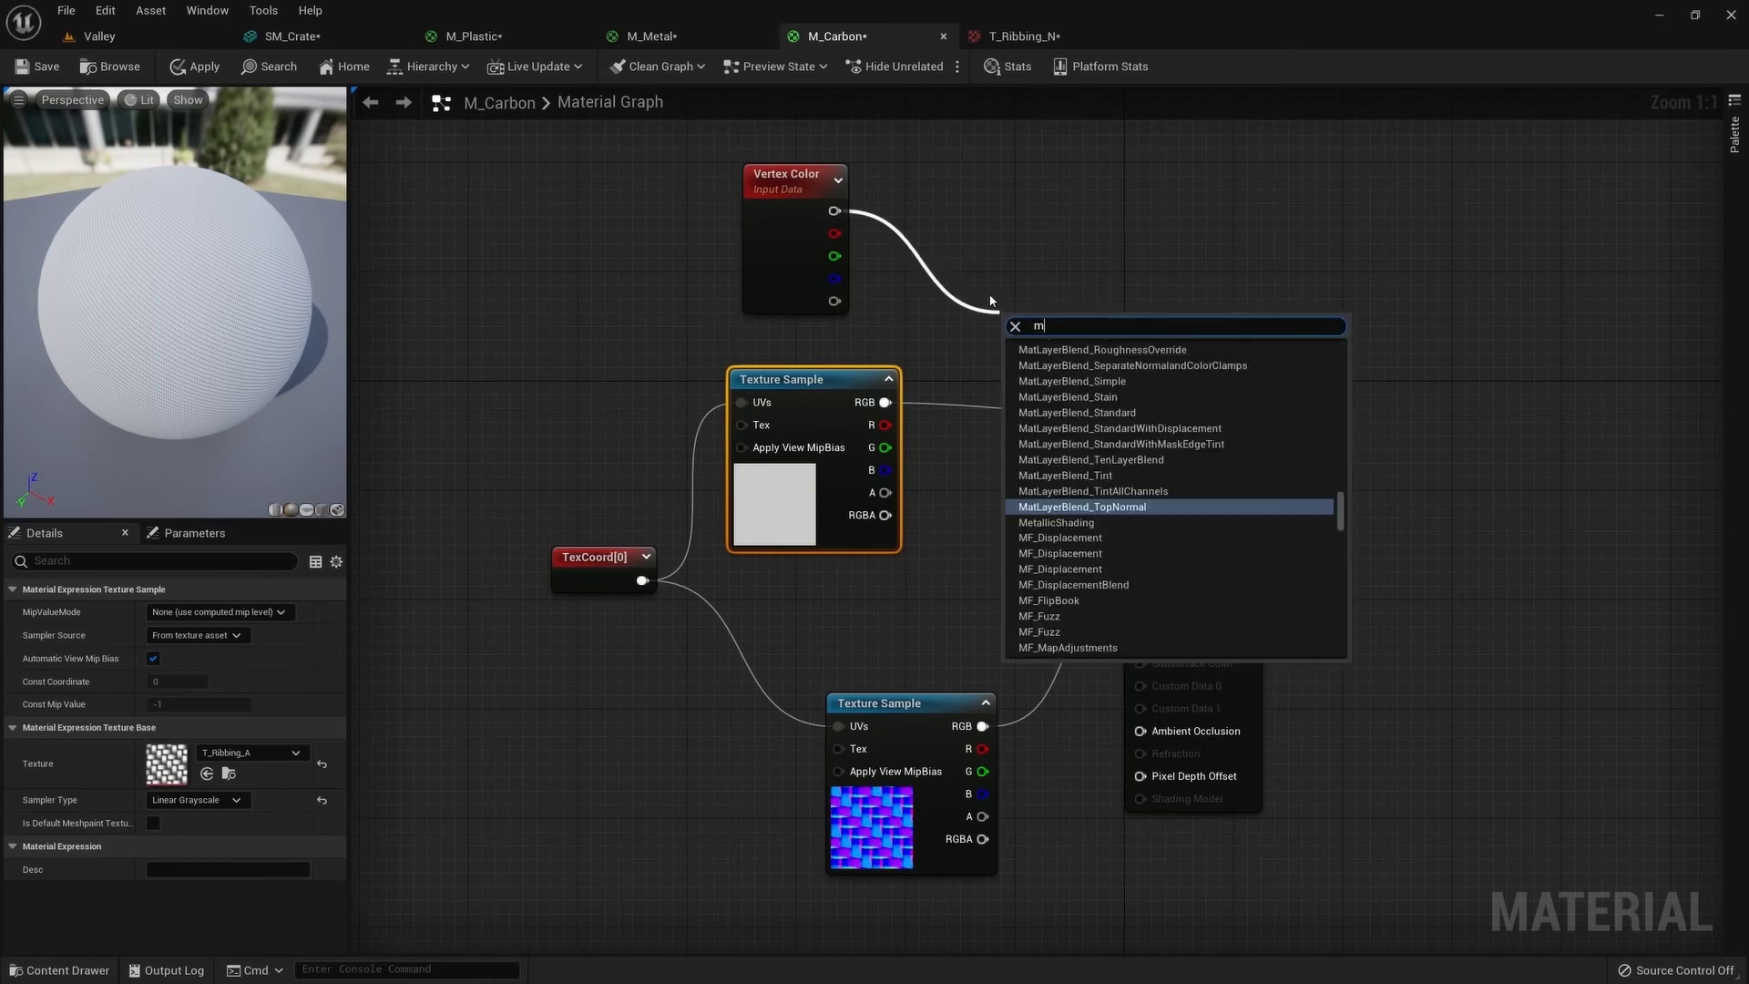
{"action": "type", "text": "u"}
{"action": "type", "text": "ti"}
{"action": "key", "text": "Return"}
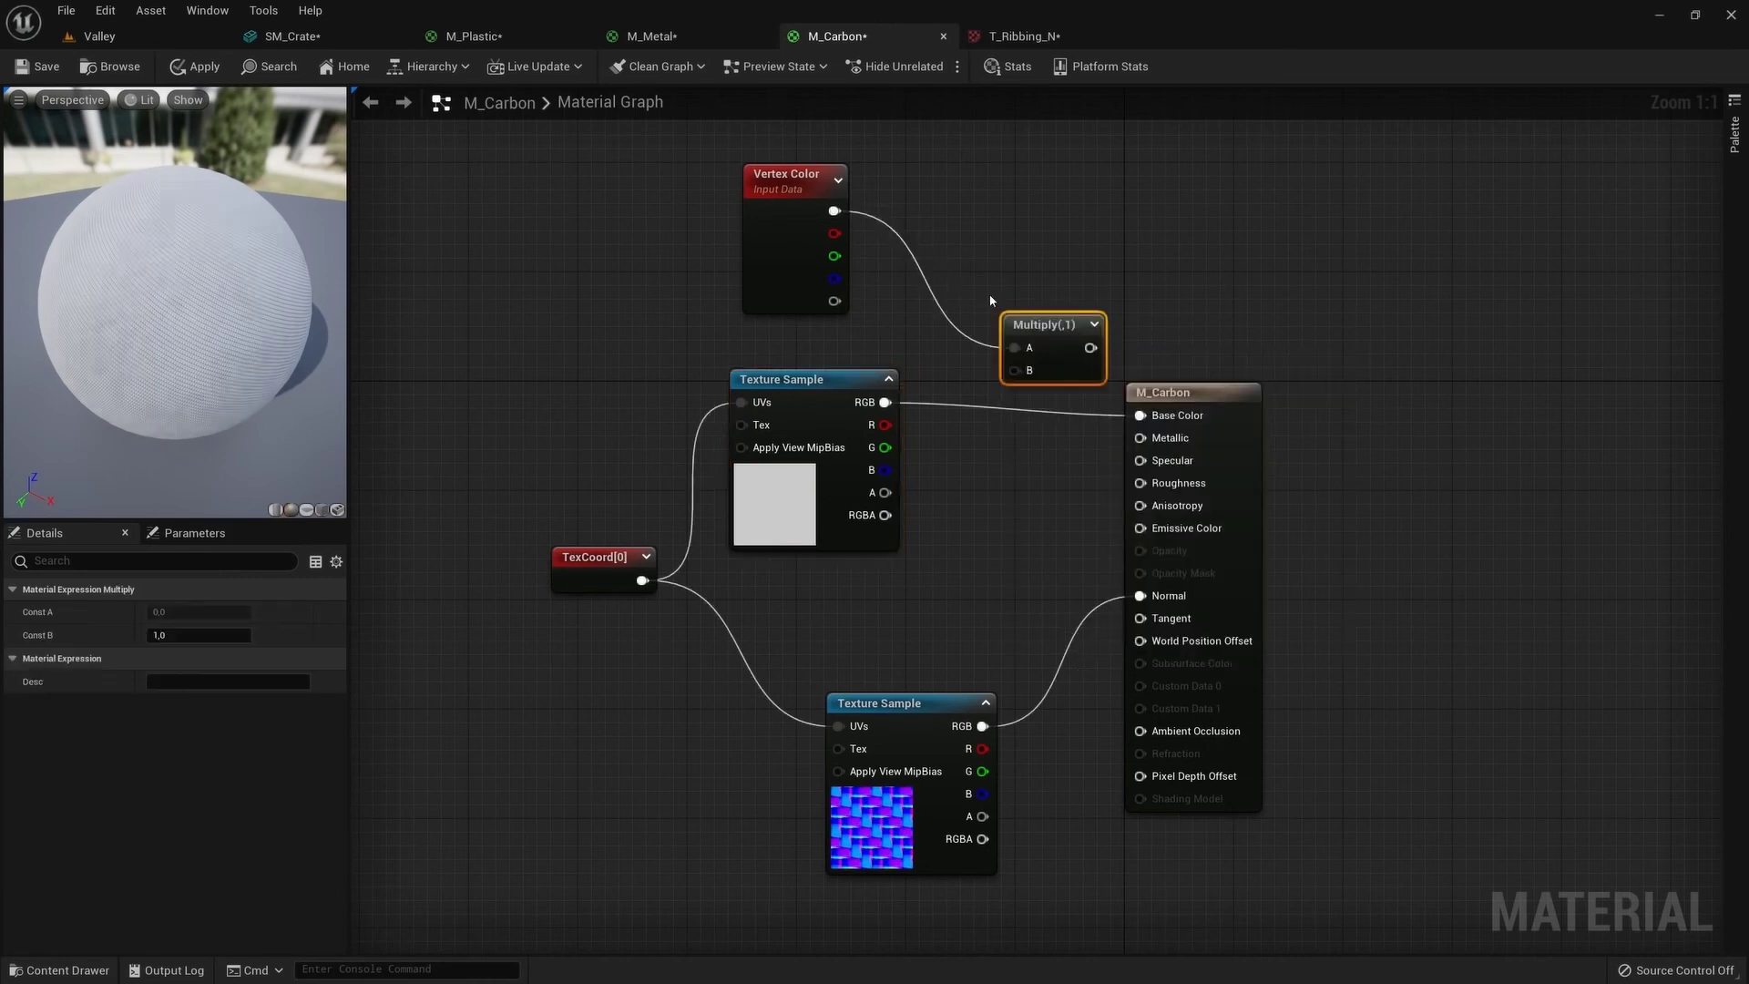
{"action": "mouse_move", "coordinate": [885, 401]}
{"action": "left_mouse_down"}
{"action": "mouse_move", "coordinate": [1013, 370]}
{"action": "mouse_move", "coordinate": [1139, 416]}
{"action": "left_mouse_up"}
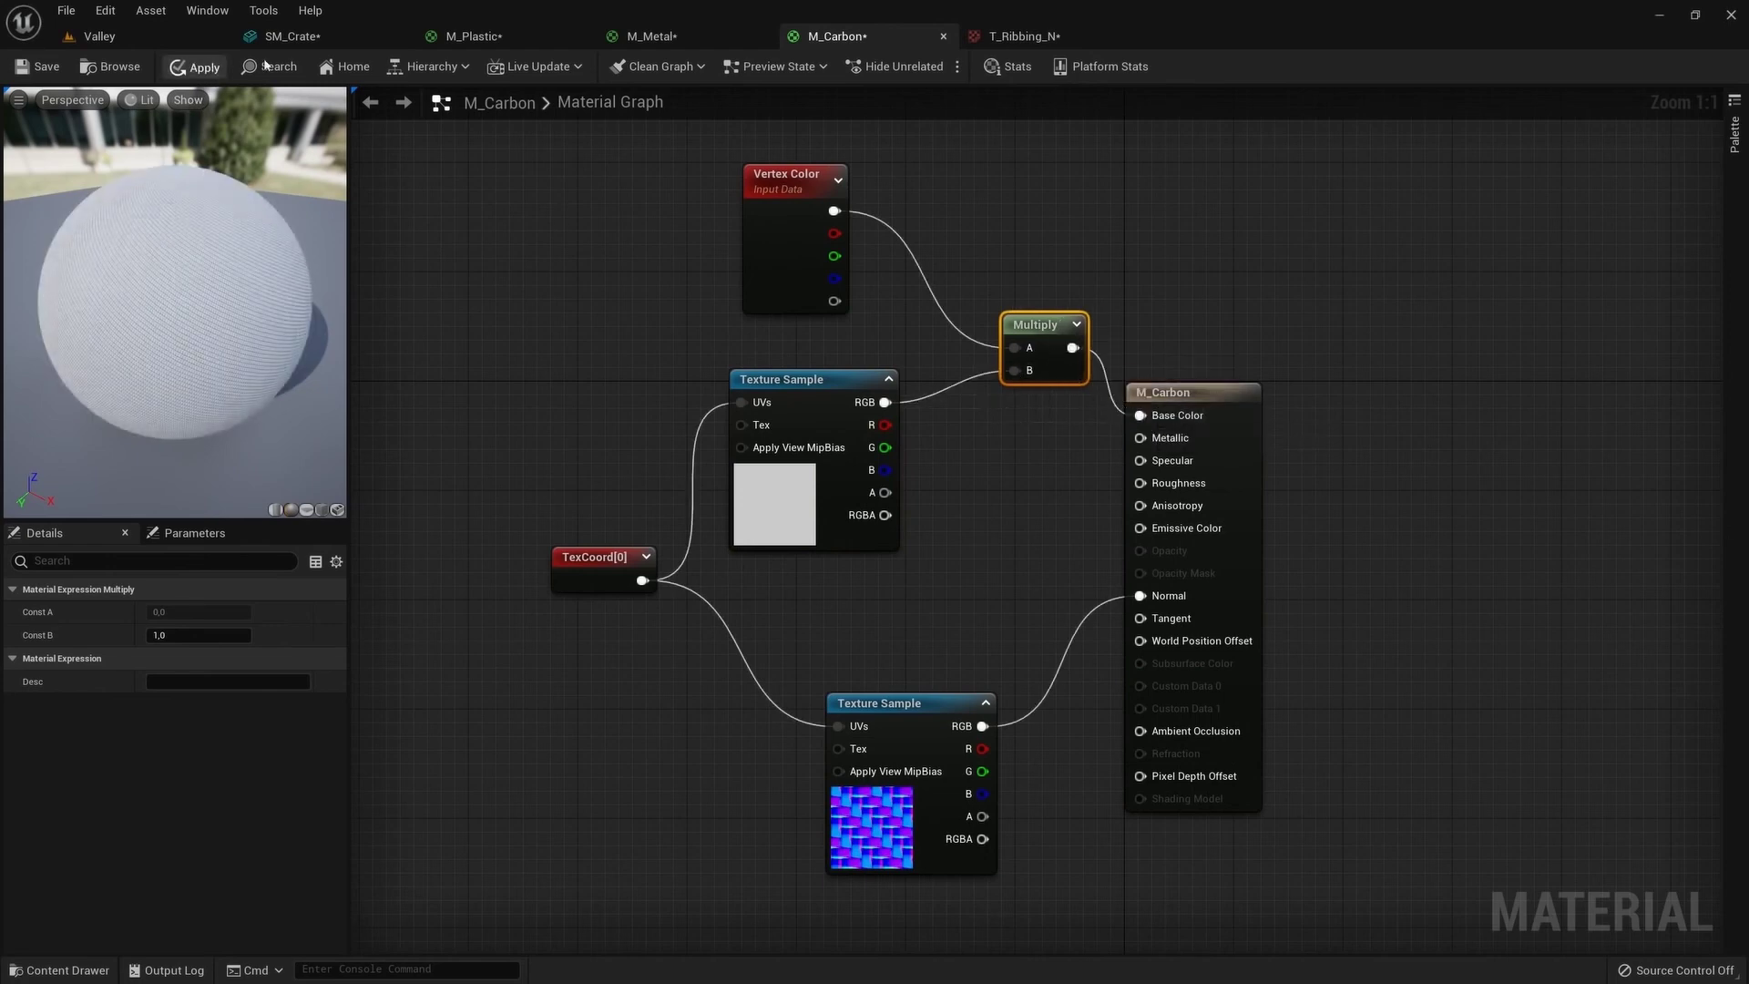
View the crate's dark carbon bands from above, then switch to the Valley level
{"action": "left_click", "coordinate": [295, 37]}
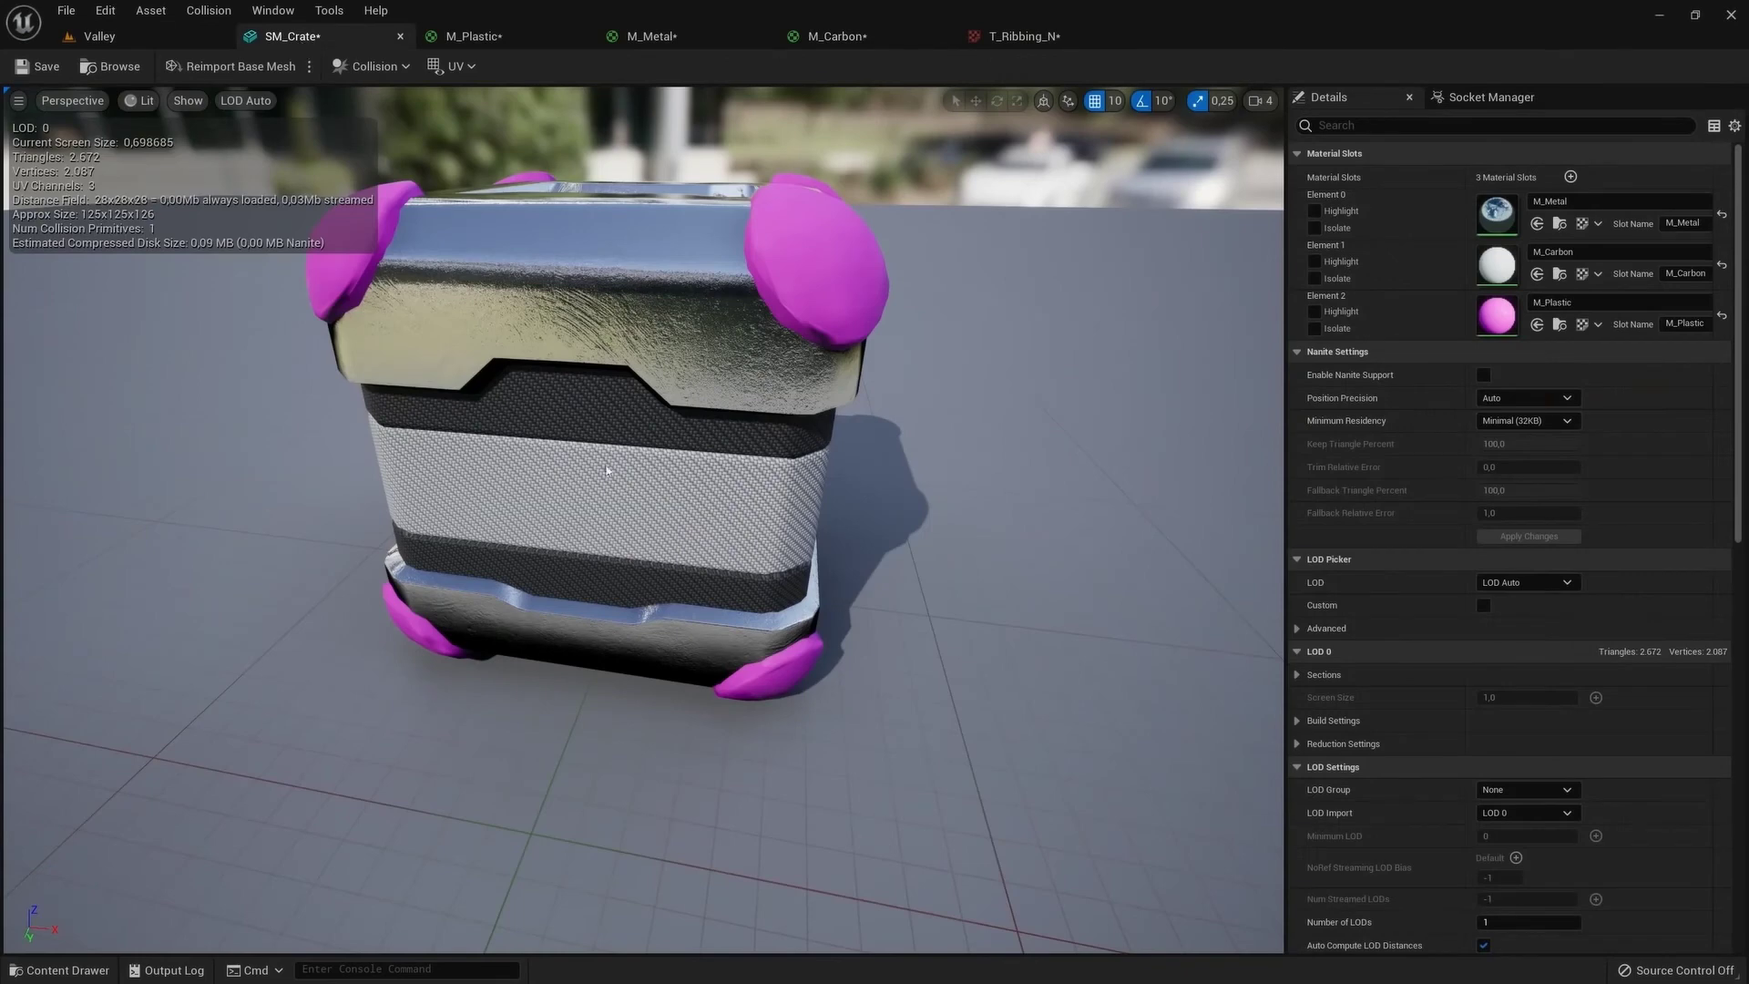
{"action": "left_click_drag", "start_coordinate": [663, 410], "coordinate": [667, 401]}
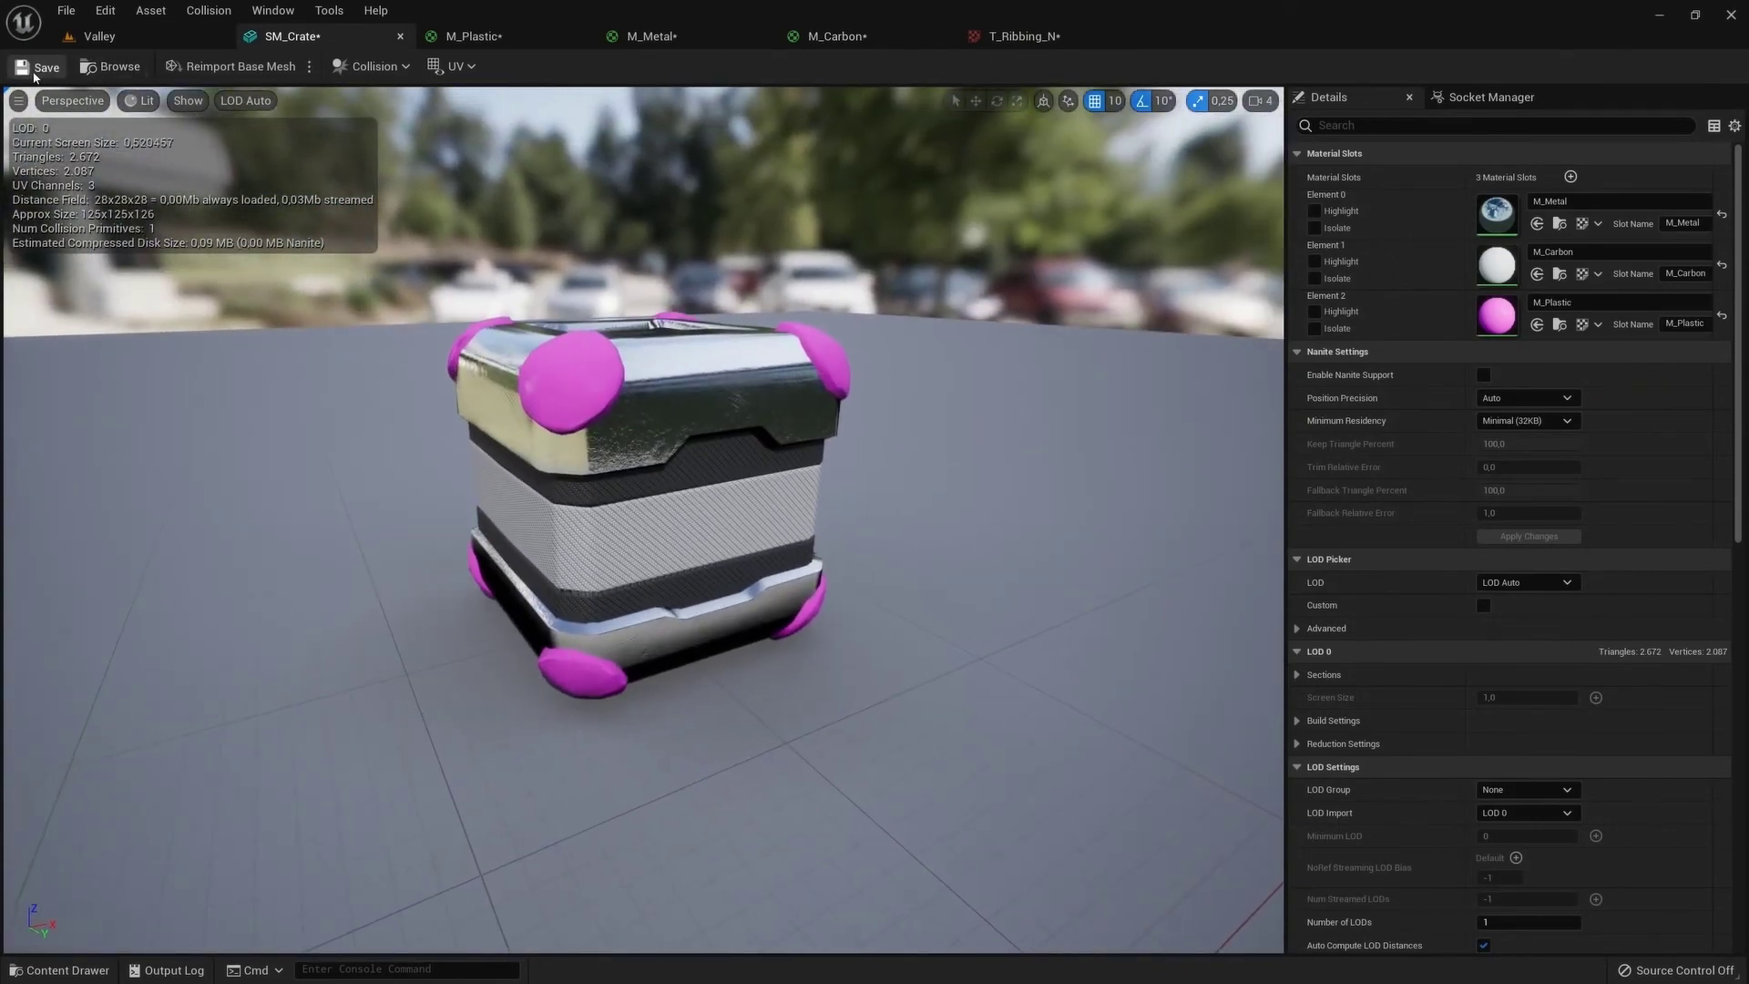
{"action": "left_click", "coordinate": [96, 36]}
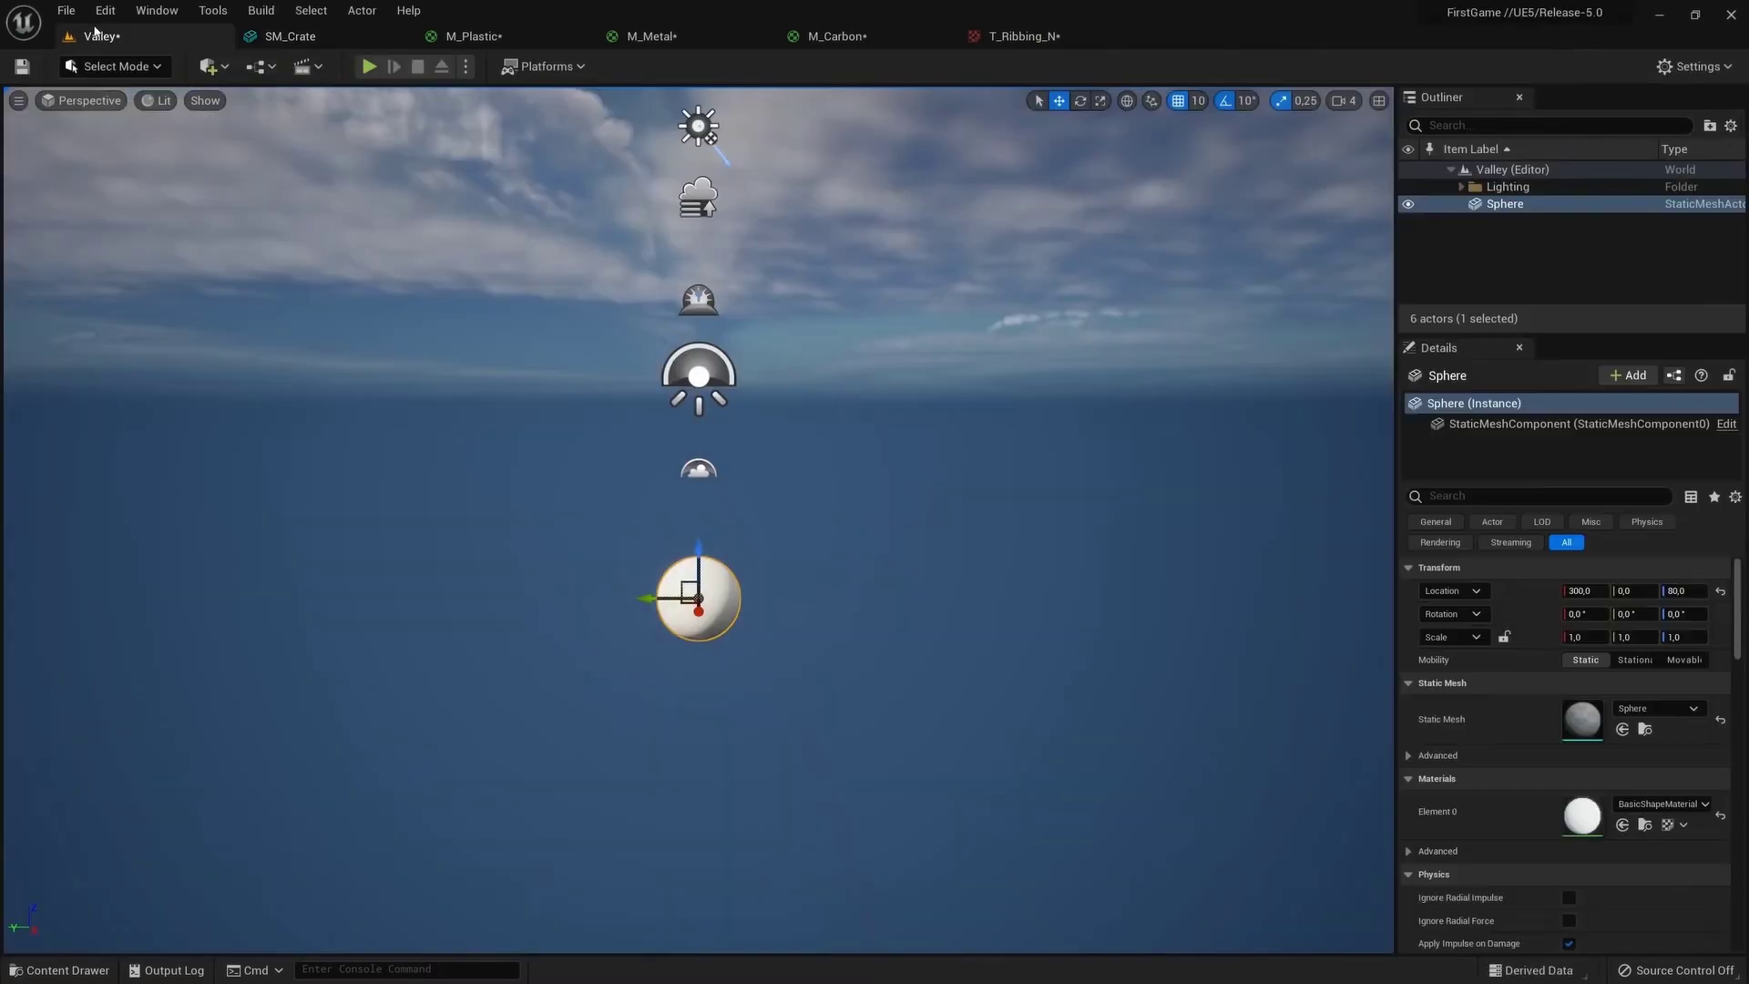
Replace the sphere actor in Valley with a Cube
{"action": "right_click", "coordinate": [707, 599]}
{"action": "mouse_move", "coordinate": [827, 260]}
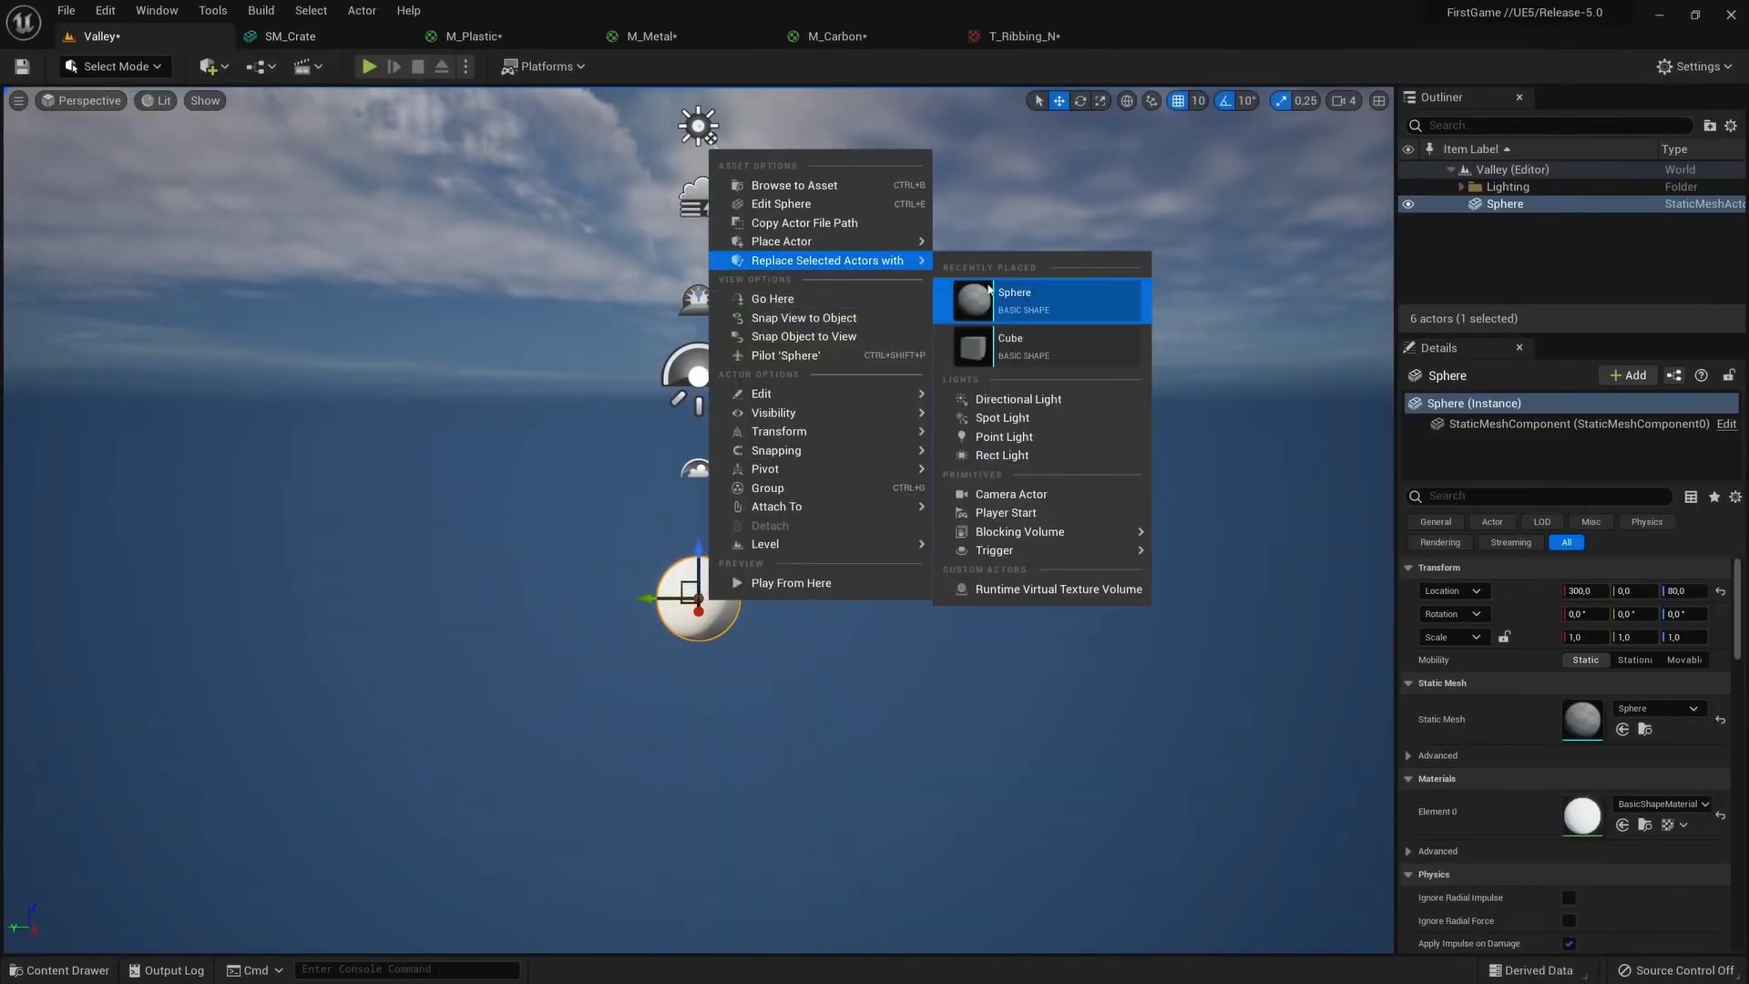
{"action": "left_click", "coordinate": [1002, 339]}
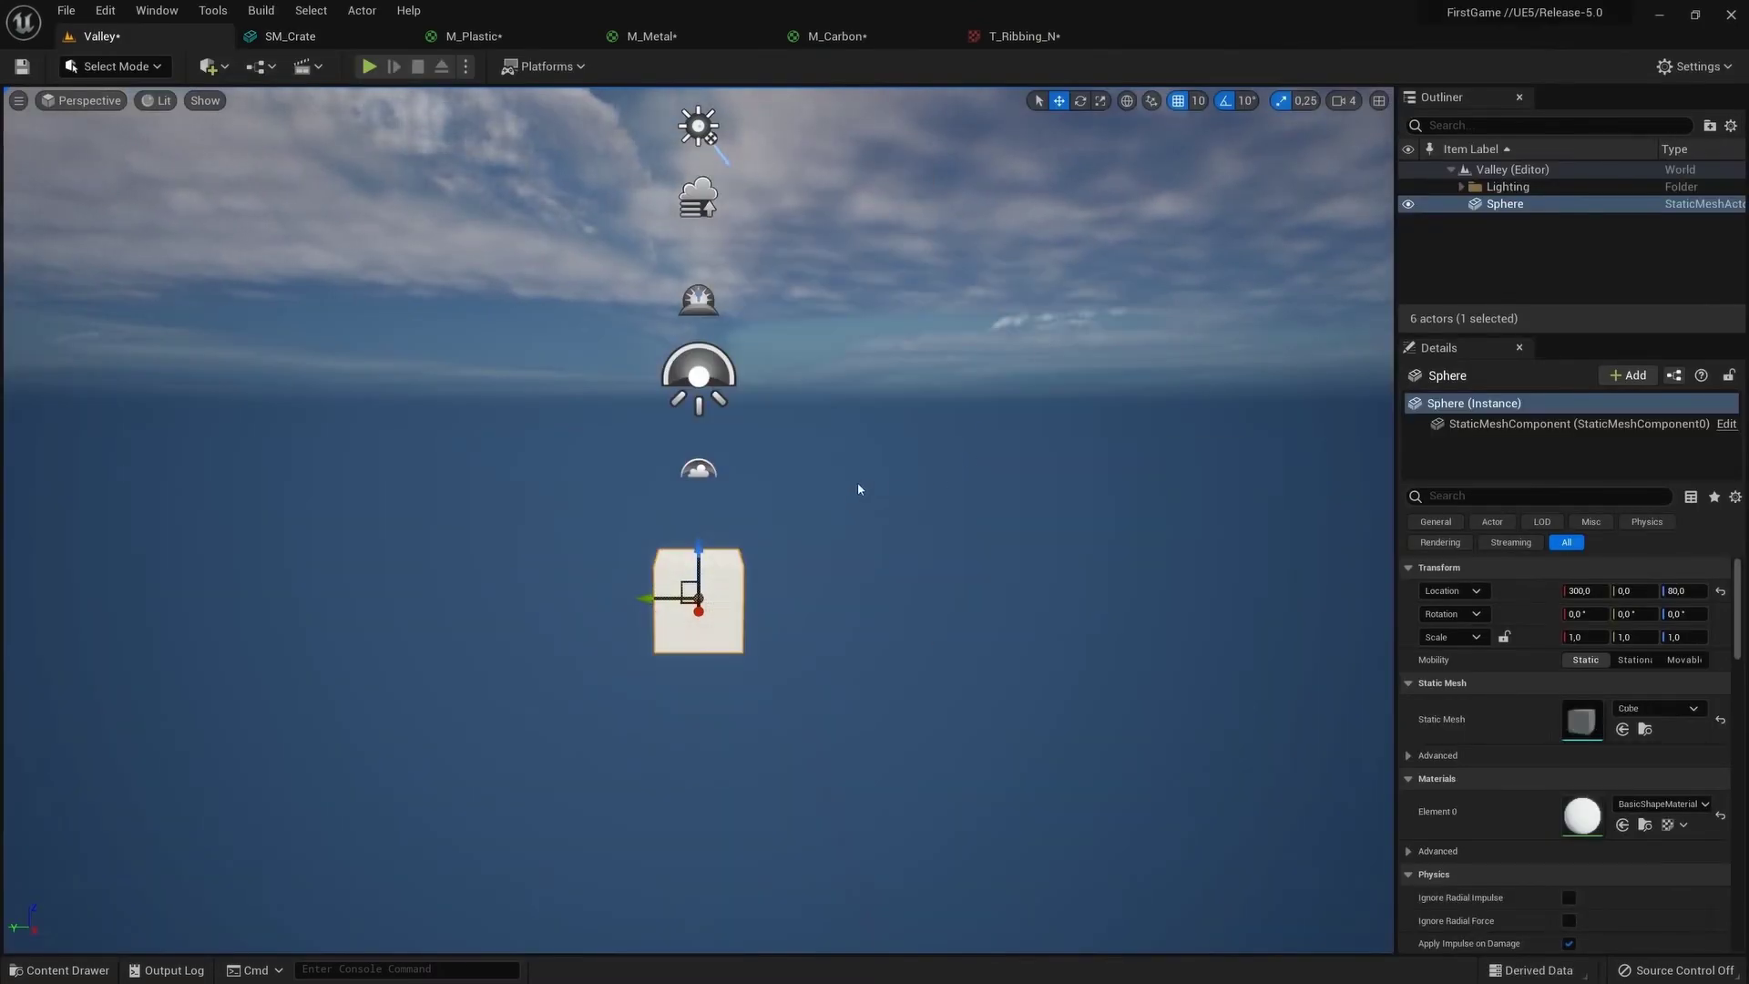
Scale the cube into a flat 22 × 22 × 0.25 floor platform
{"action": "left_click", "coordinate": [1099, 102]}
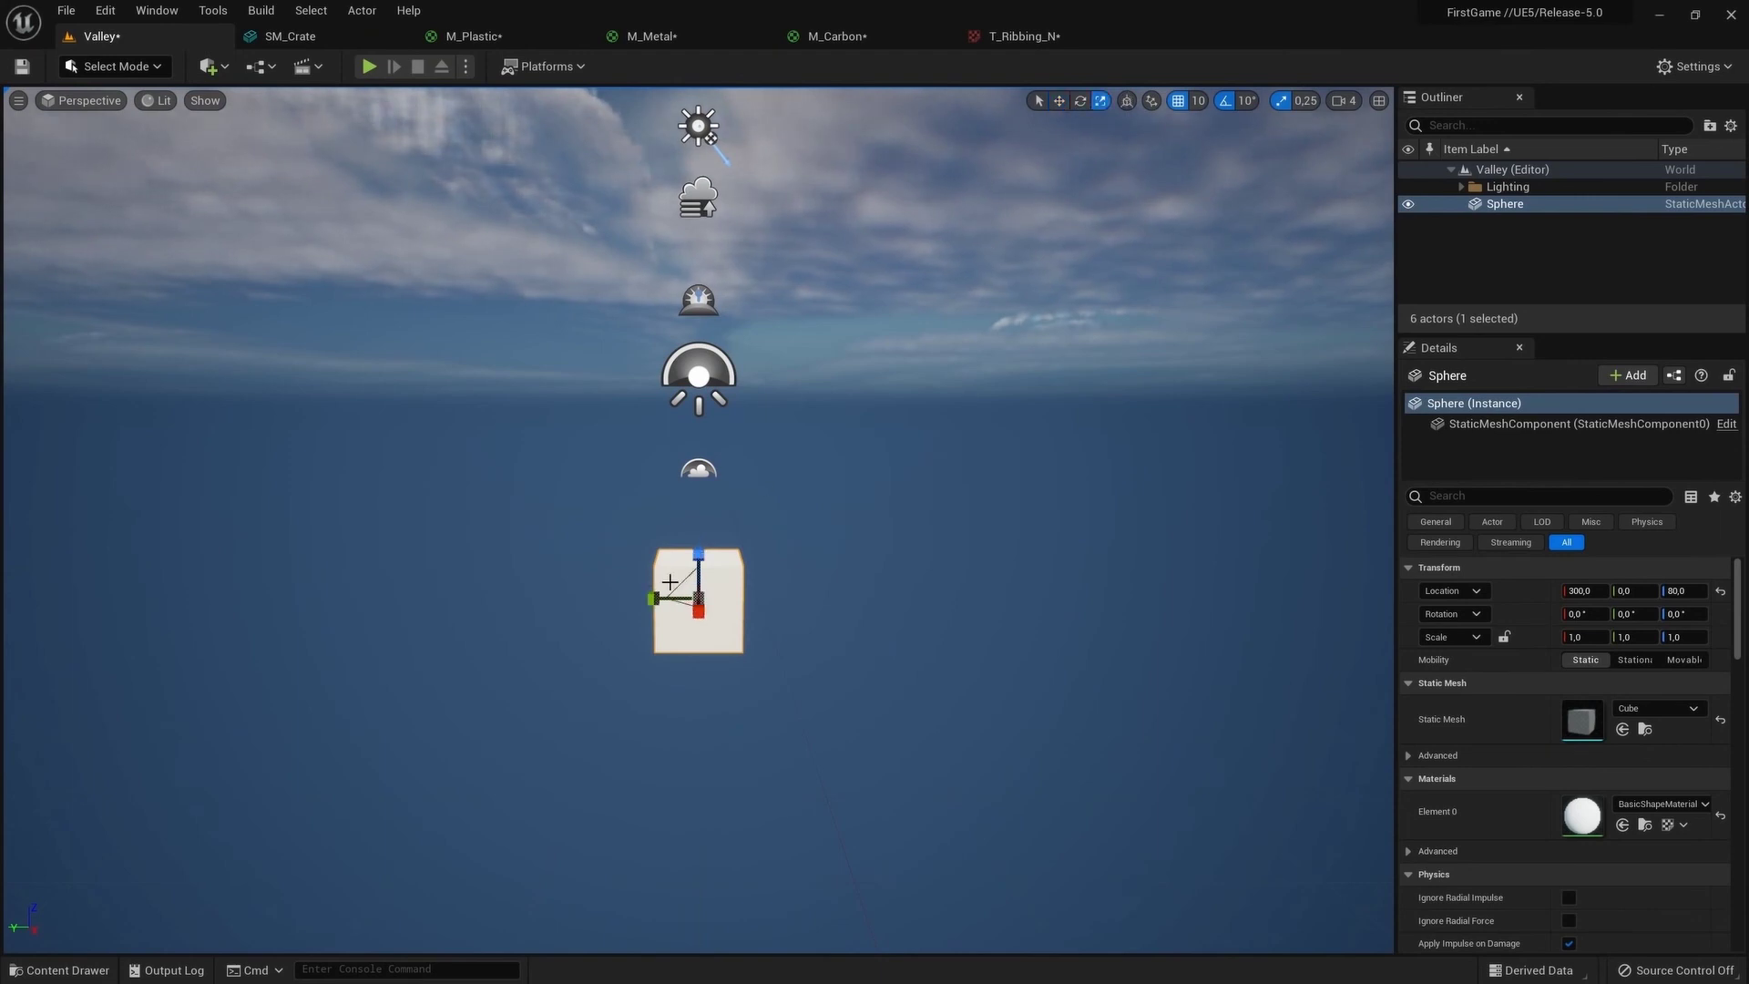
{"action": "mouse_move", "coordinate": [699, 549]}
{"action": "left_mouse_down"}
{"action": "mouse_move", "coordinate": [698, 582]}
{"action": "mouse_move", "coordinate": [911, 510]}
{"action": "left_mouse_up"}
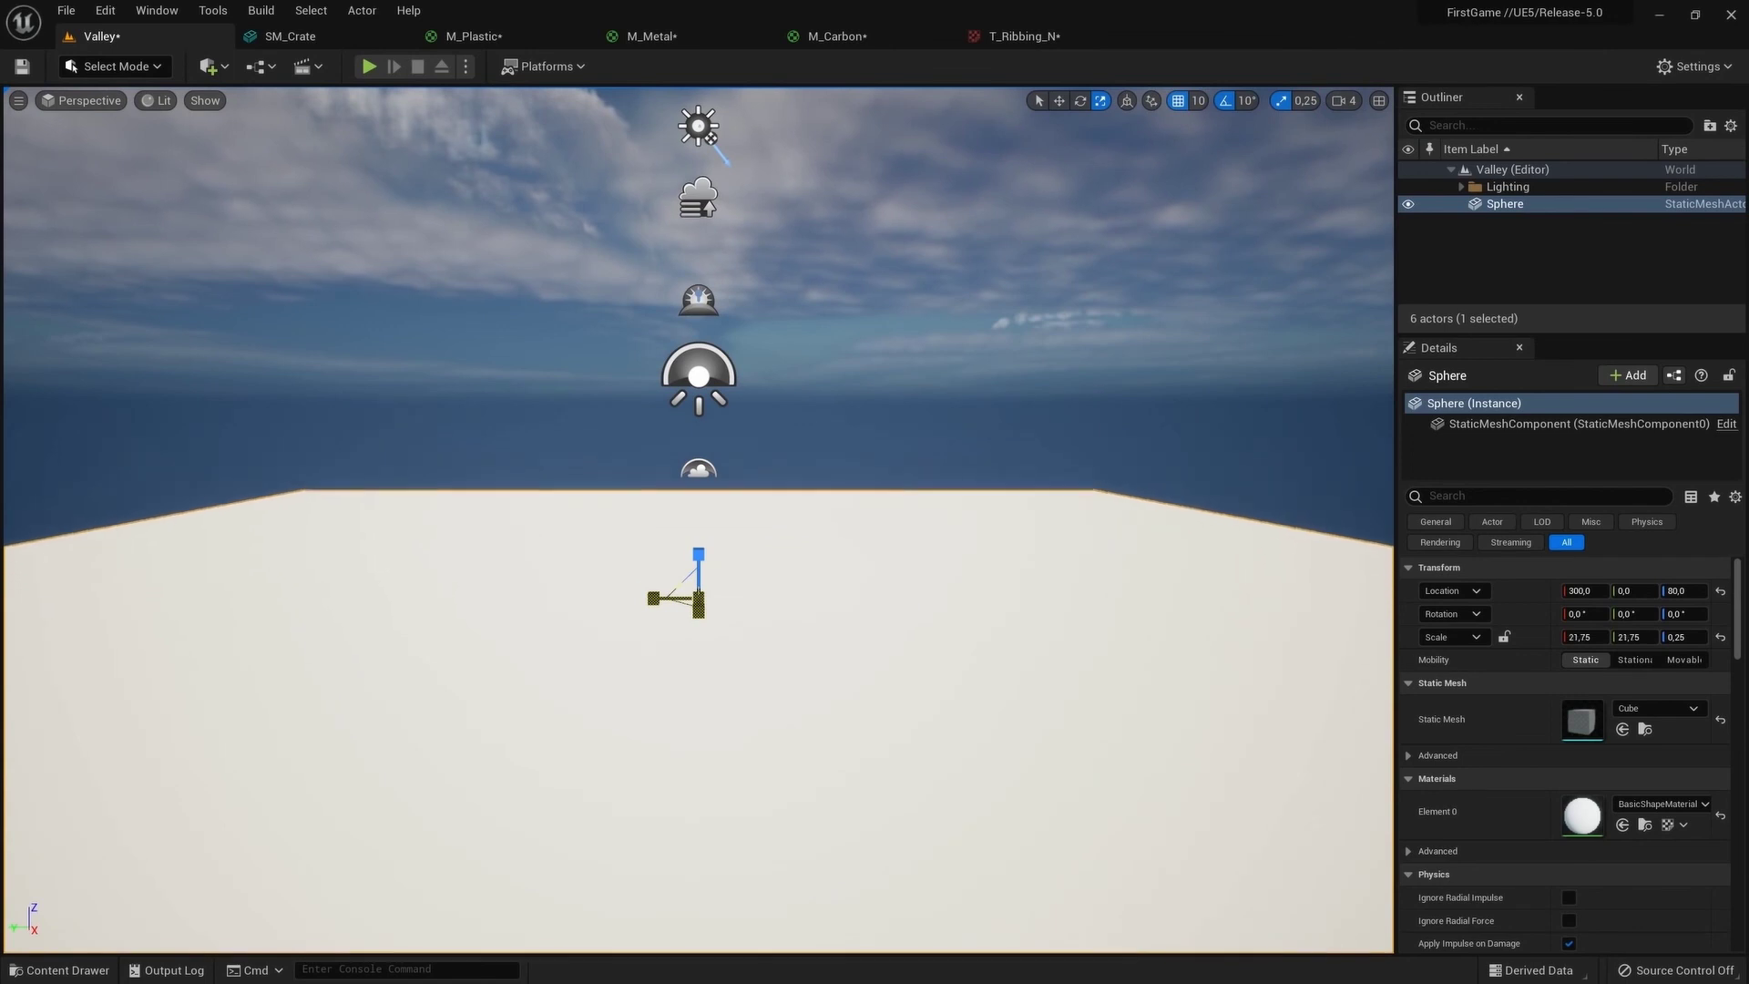
{"action": "left_click", "coordinate": [1037, 101]}
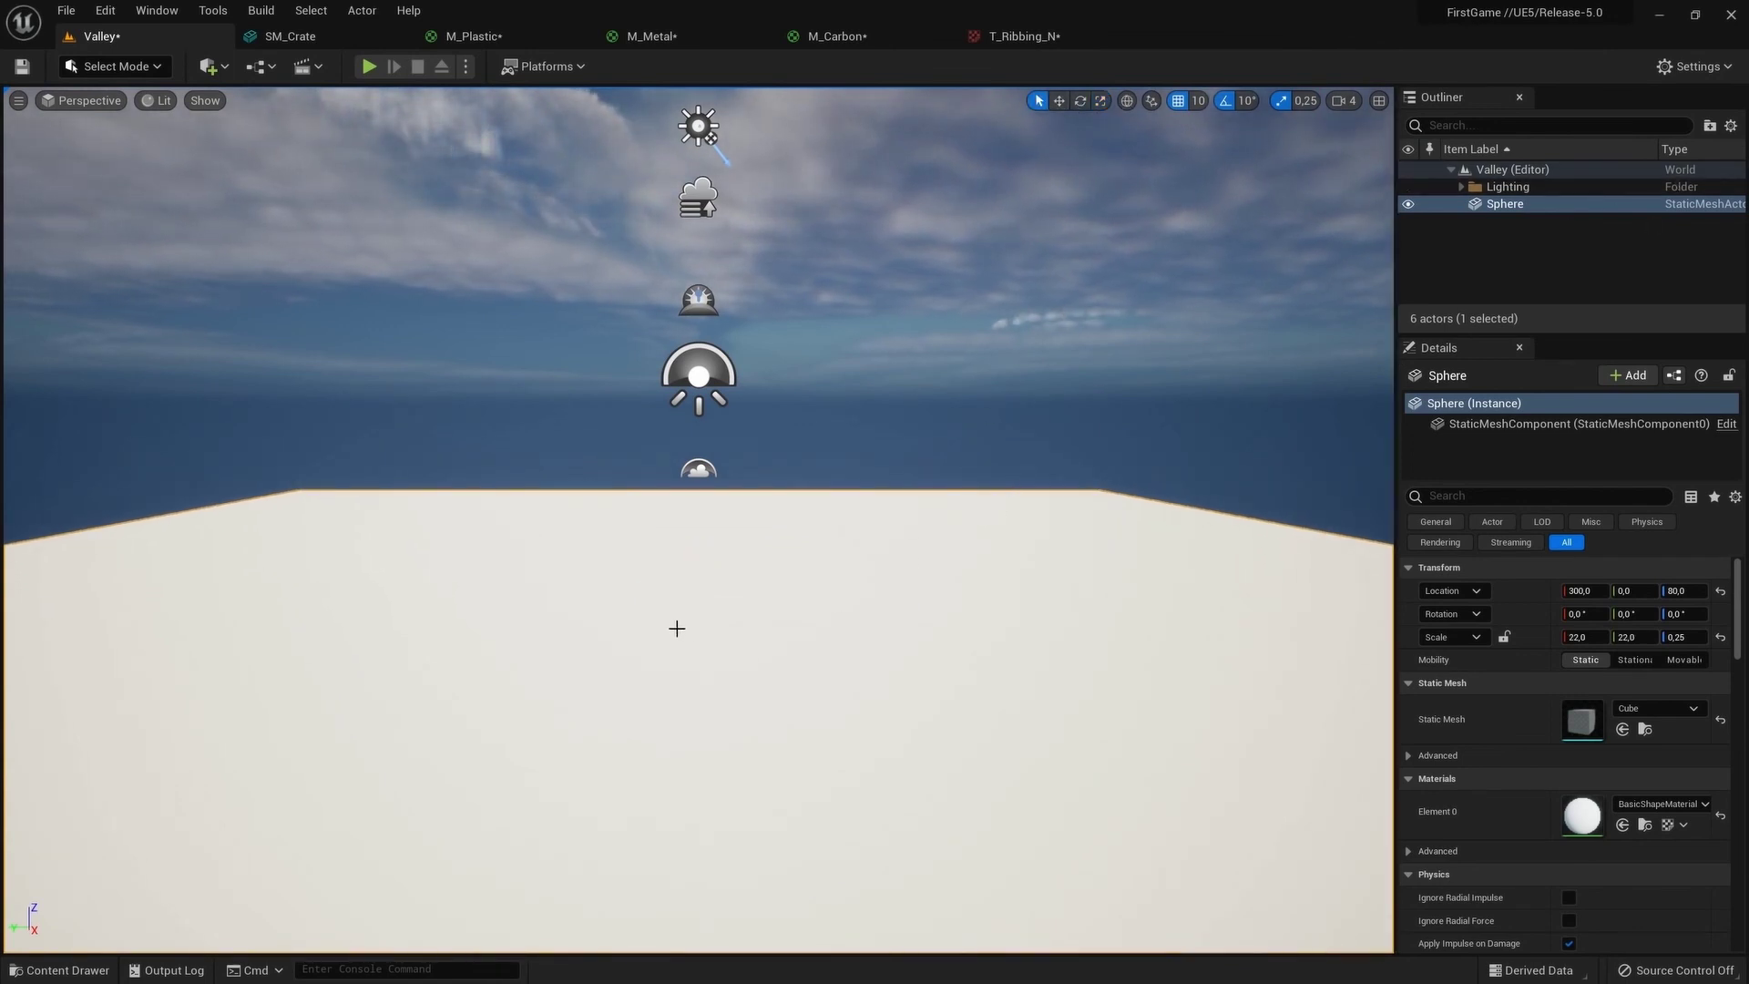
{"action": "left_click", "coordinate": [64, 969]}
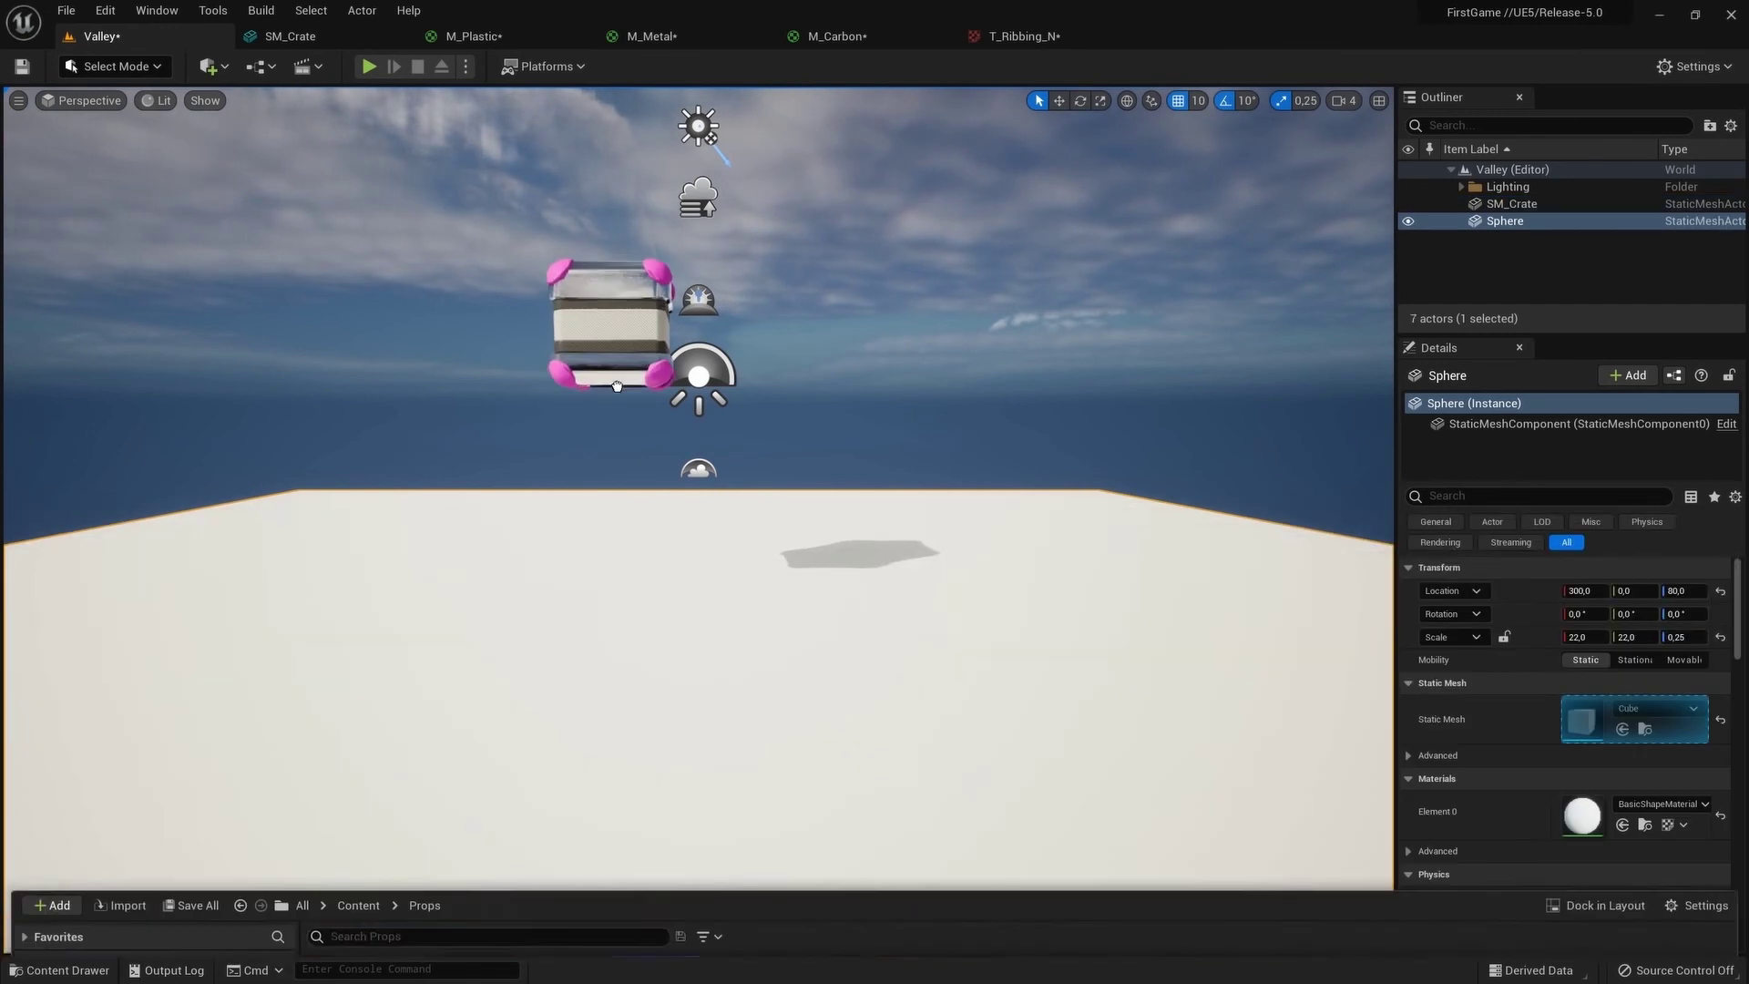
Place SM_Crate at 520, 10, 330 above the floor, tilt it −30°, and shift the sun angle
{"action": "mouse_move", "coordinate": [655, 625]}
{"action": "left_mouse_down"}
{"action": "mouse_move", "coordinate": [711, 637]}
{"action": "mouse_move", "coordinate": [717, 610]}
{"action": "mouse_move", "coordinate": [689, 325]}
{"action": "left_mouse_up"}
{"action": "key", "text": "w"}
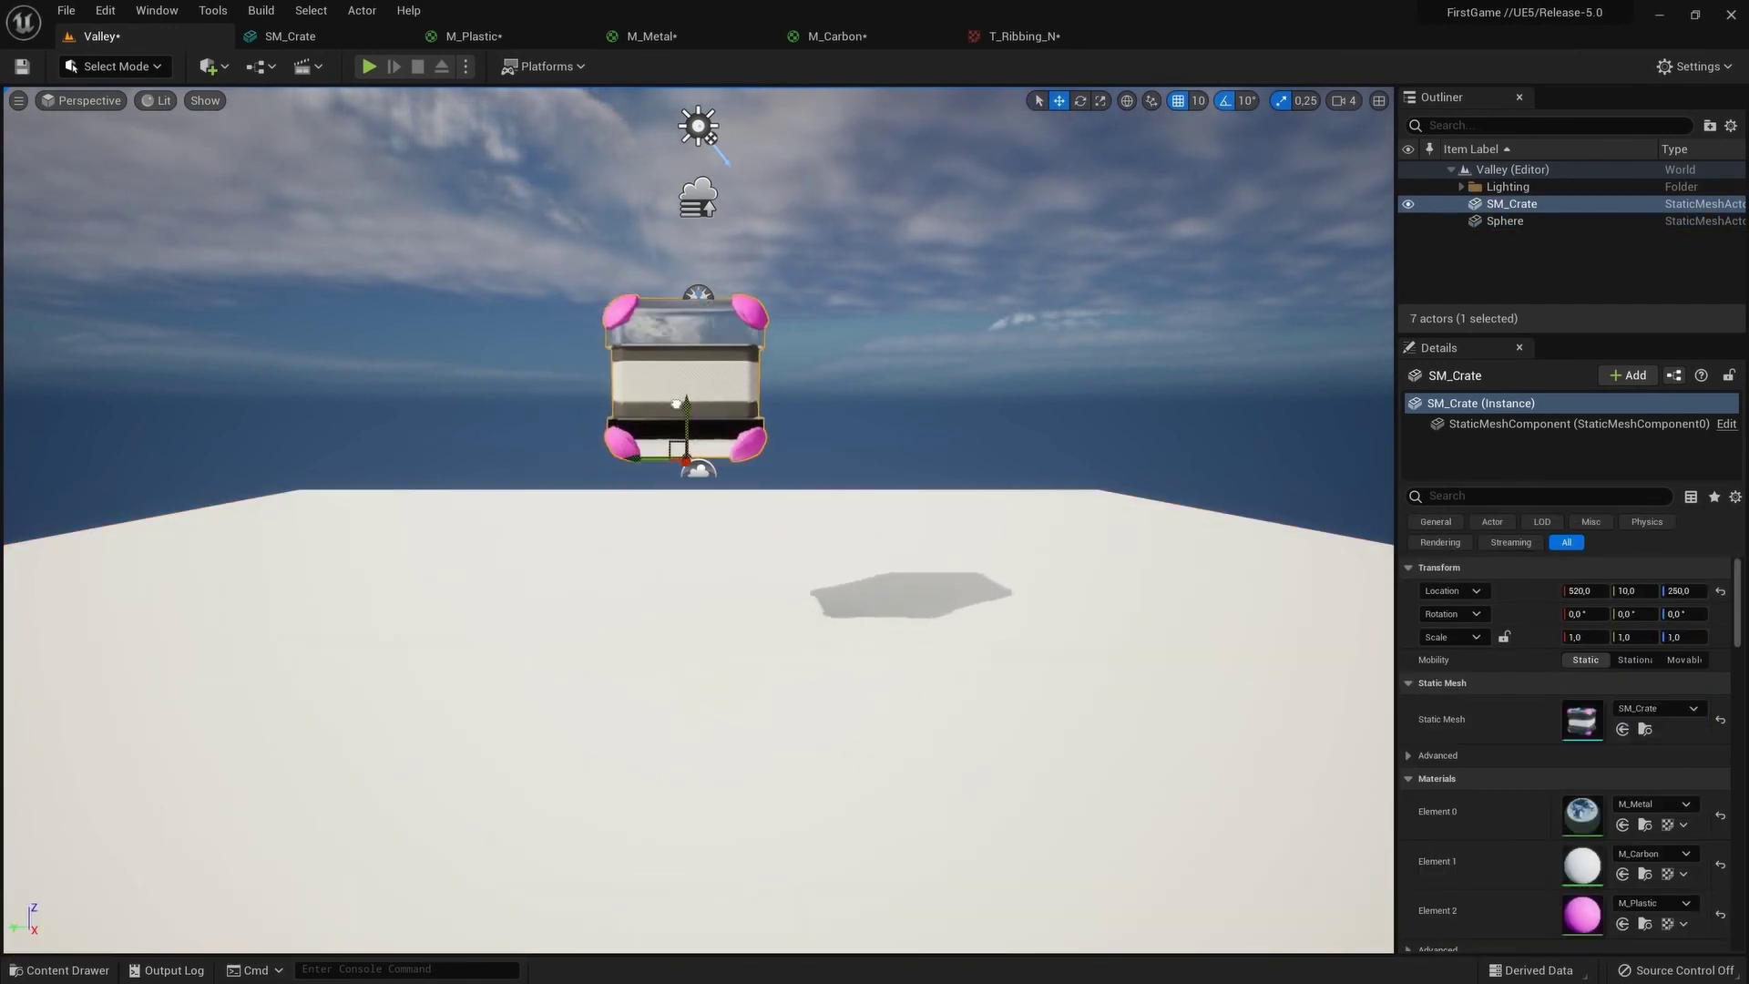
{"action": "key", "text": "e"}
{"action": "left_click_drag", "start_coordinate": [737, 429], "coordinate": [981, 265]}
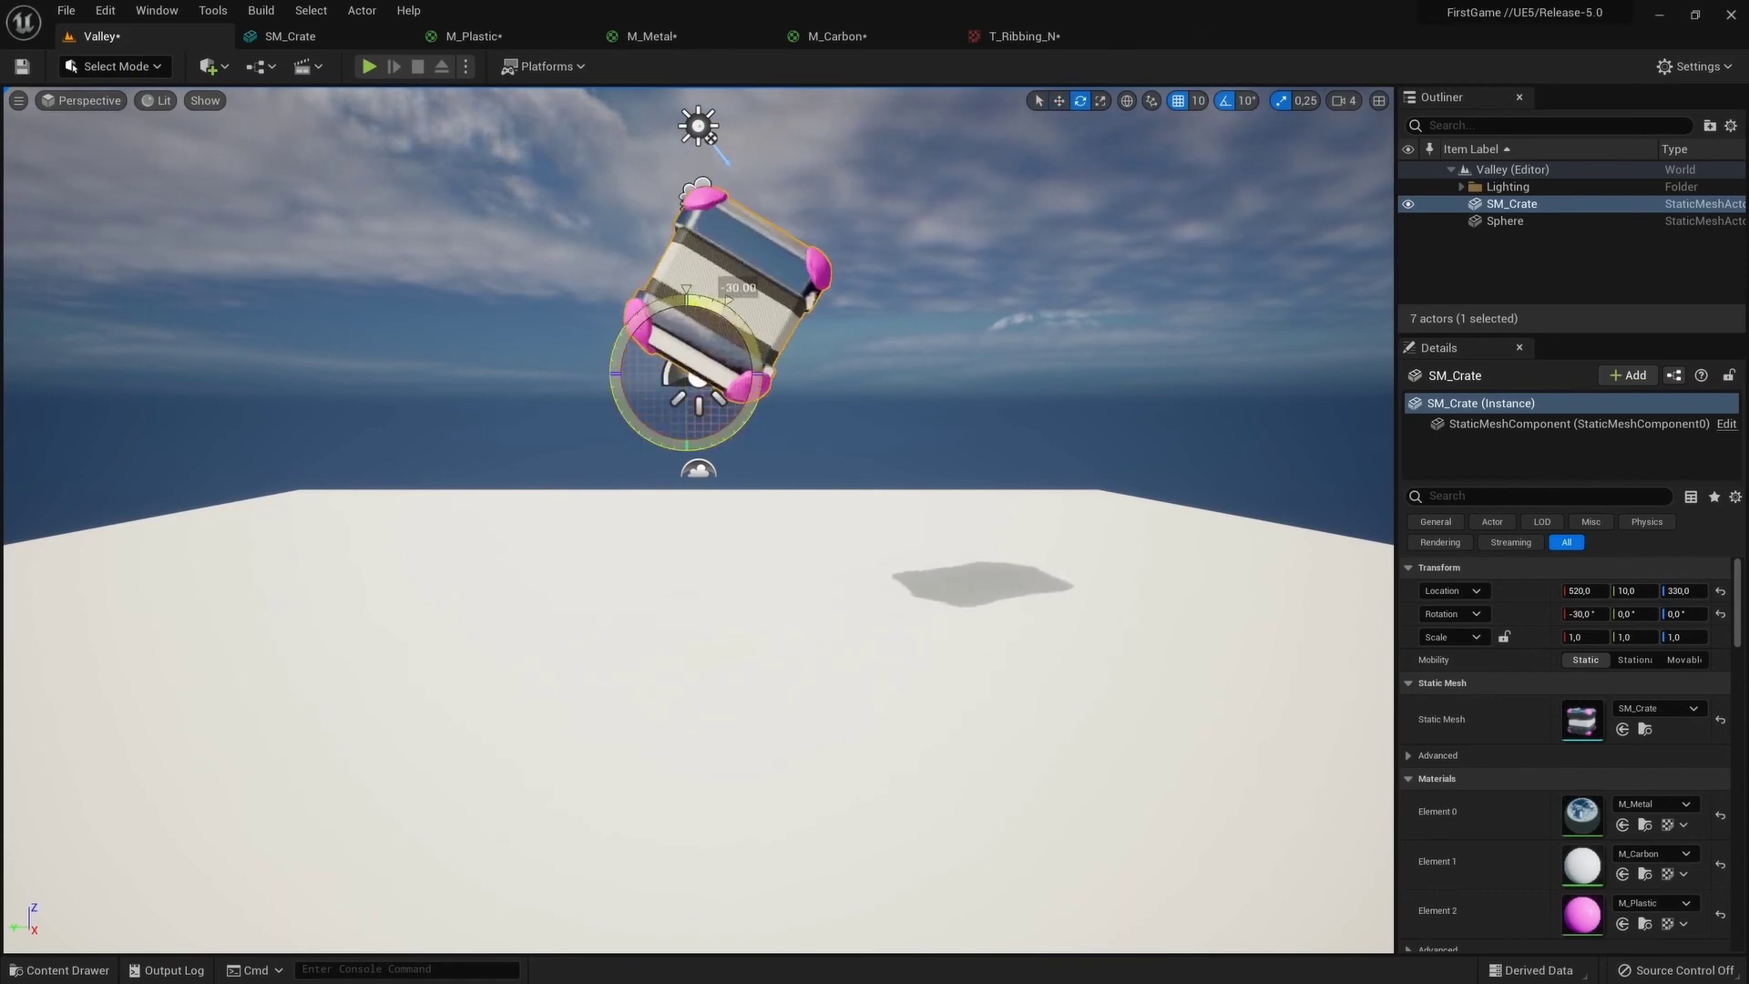
{"action": "right_click_drag", "start_coordinate": [981, 266], "coordinate": [981, 228]}
{"action": "mouse_move", "coordinate": [980, 228]}
{"action": "left_mouse_down", "text": "alt"}
{"action": "mouse_move", "coordinate": [799, 300]}
{"action": "mouse_move", "coordinate": [1071, 300]}
{"action": "mouse_move", "coordinate": [977, 251]}
{"action": "left_mouse_up", "text": "alt"}
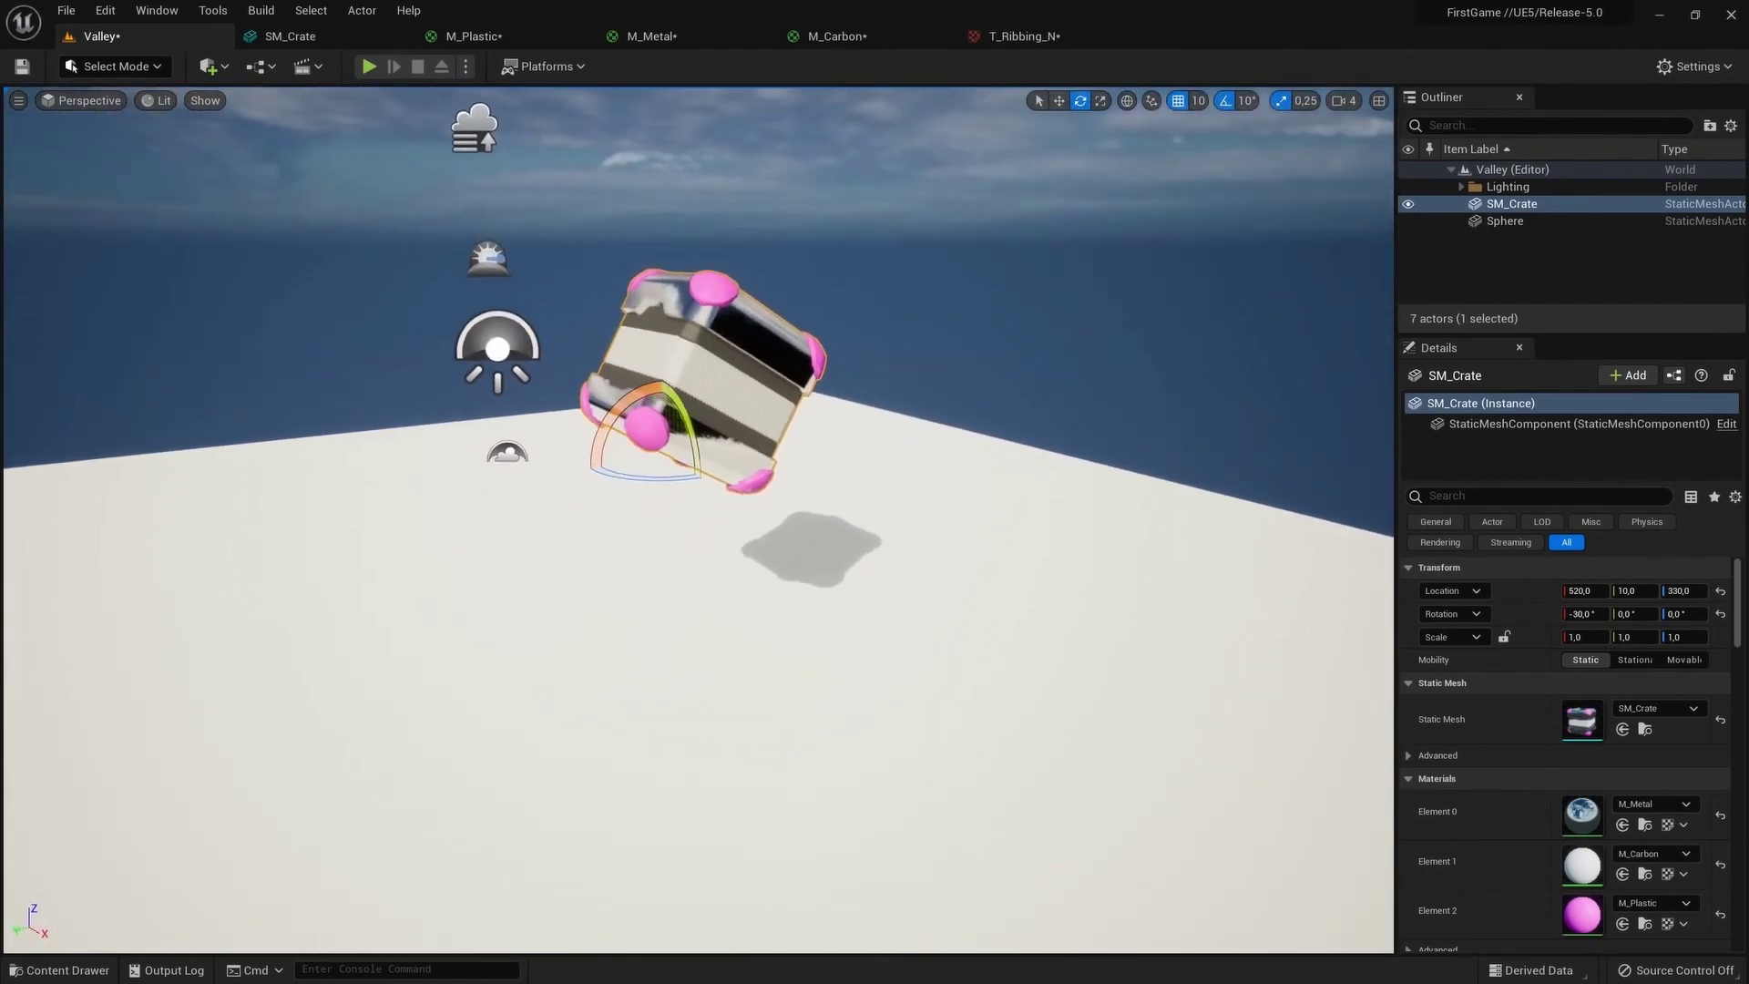
{"action": "key", "text": "ctrl+l"}
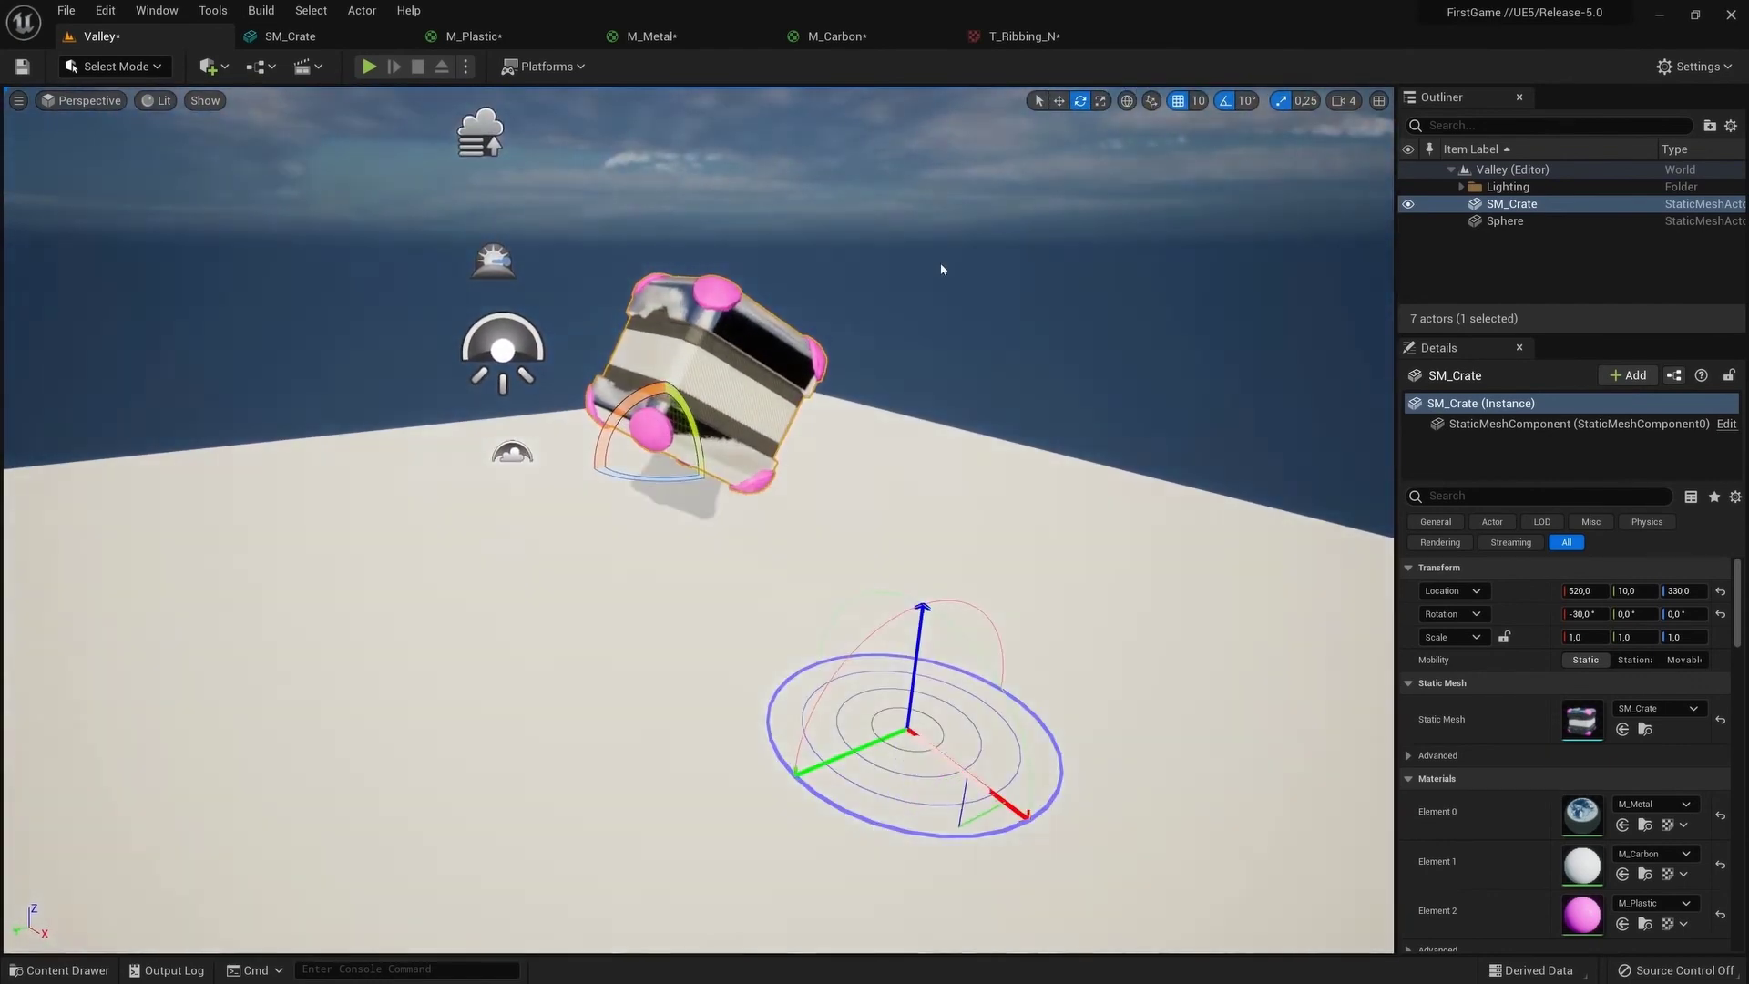